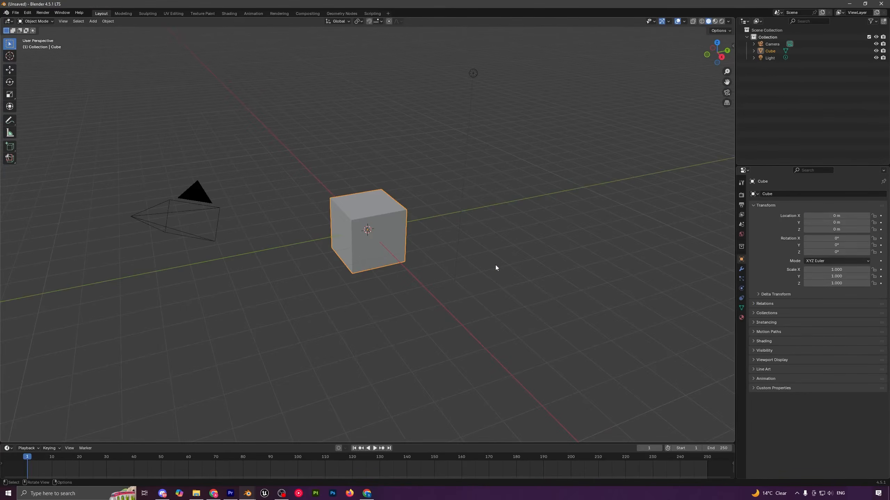
Step: Delete all the default objects from the scene: the camera, the cube and the light
{"action": "key", "text": "a"}
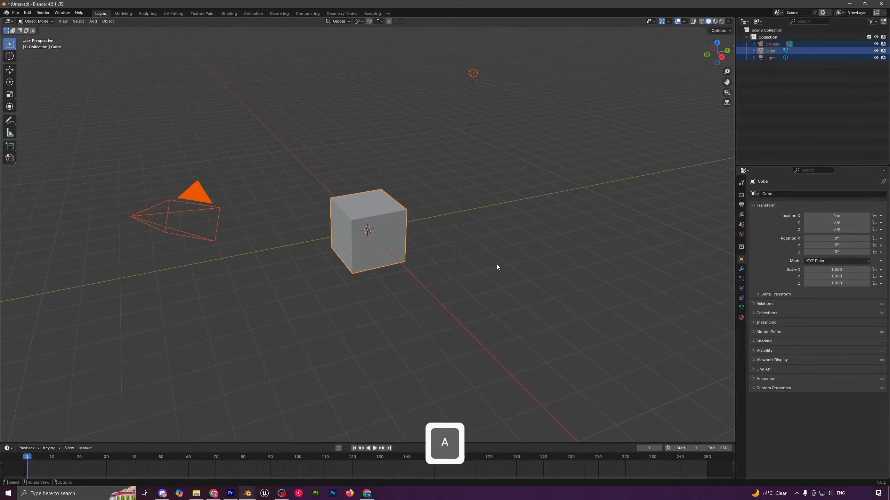
{"action": "key", "text": "Delete"}
Step: Look over the two images in the GothicWindows Textures folder in File Explorer, then return to Blender
{"action": "left_click", "coordinate": [196, 493]}
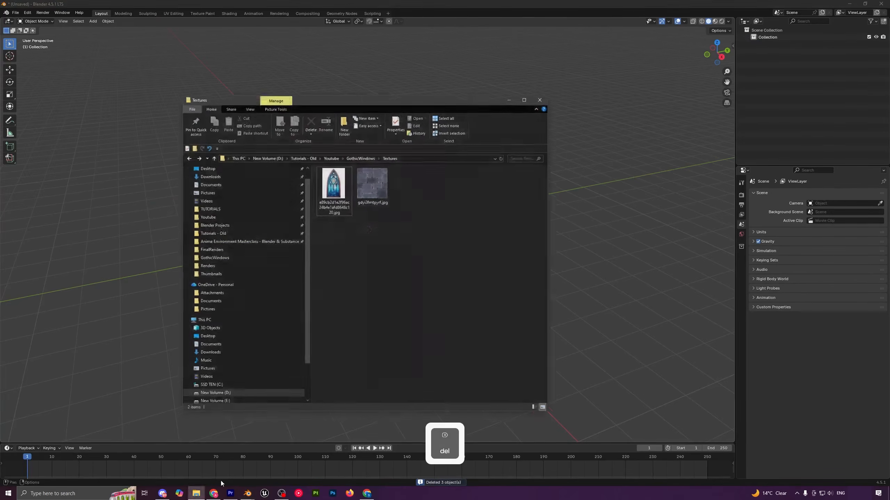
{"action": "left_click_drag", "start_coordinate": [344, 220], "coordinate": [425, 173]}
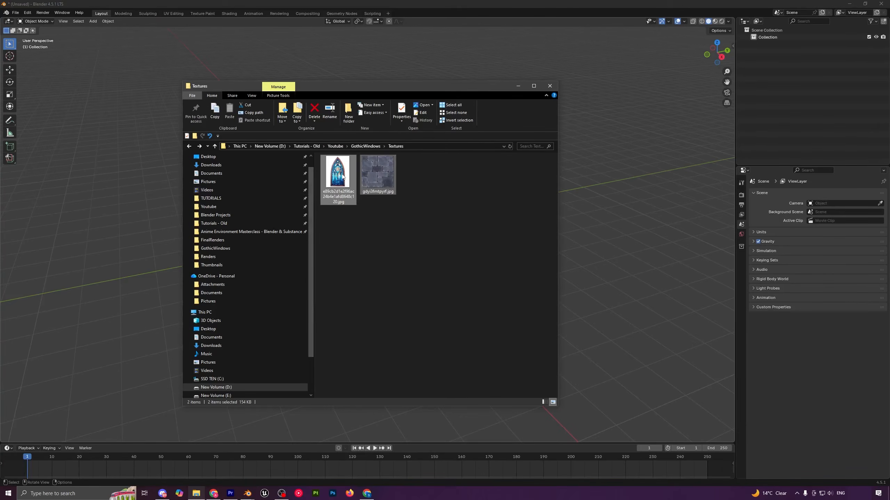
{"action": "left_click", "coordinate": [392, 232]}
{"action": "left_click_drag", "start_coordinate": [473, 90], "coordinate": [467, 90]}
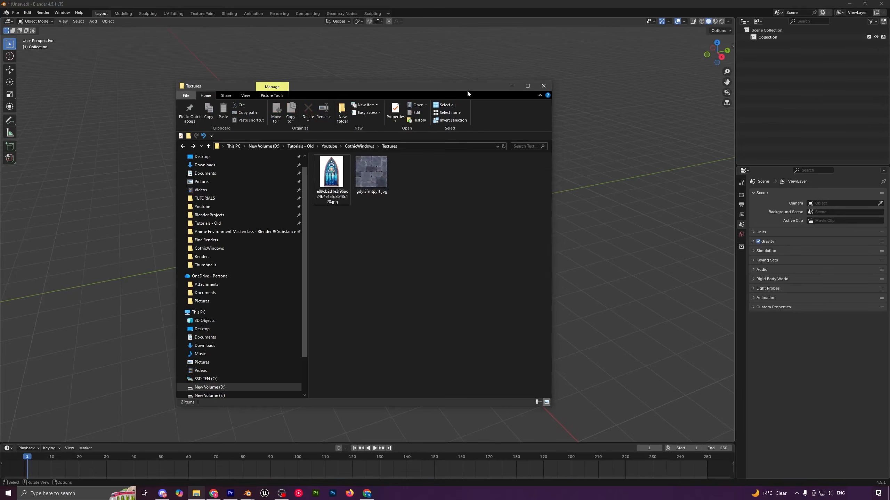
{"action": "left_click", "coordinate": [511, 90]}
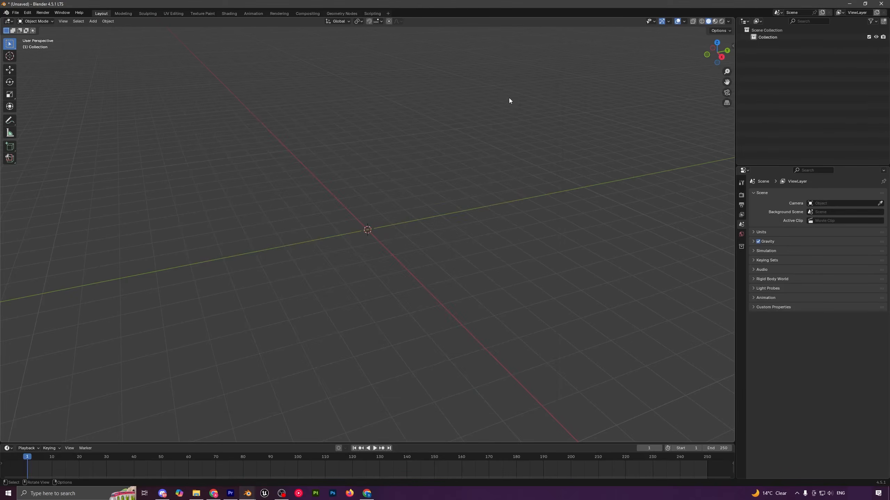
Step: In front view, add the gothic stained-glass window image from the GothicWindows\Textures folder as a reference image
{"action": "key", "text": "KP_1"}
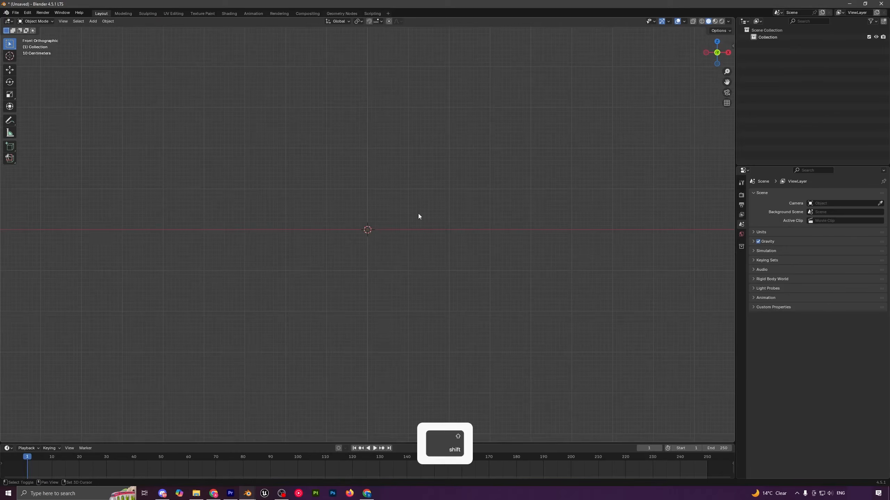
{"action": "key", "text": "shift+a"}
{"action": "mouse_move", "coordinate": [397, 304]}
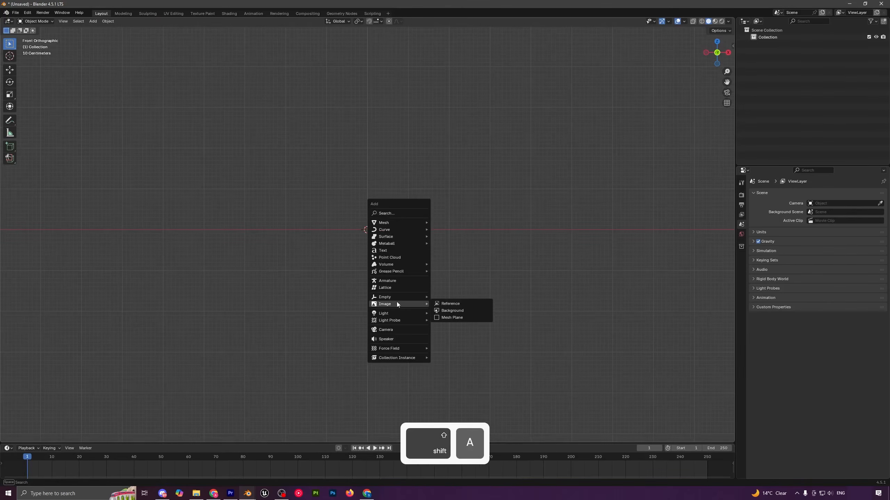
{"action": "left_click", "coordinate": [446, 303]}
{"action": "left_click", "coordinate": [288, 155]}
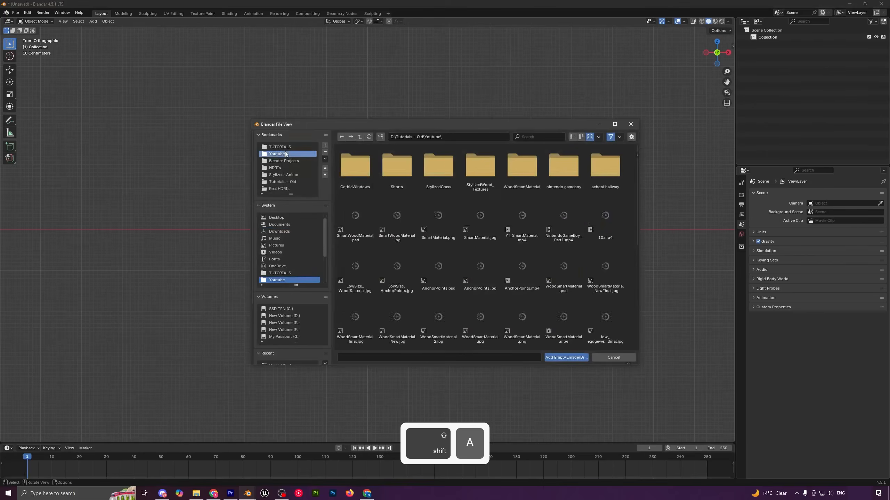
{"action": "left_click", "coordinate": [362, 174]}
{"action": "left_click", "coordinate": [362, 173]}
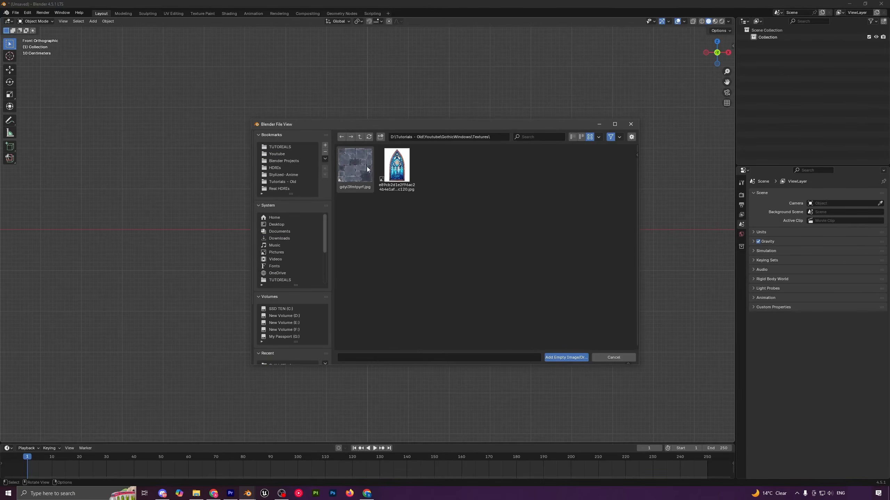
{"action": "double_click", "coordinate": [397, 165]}
{"action": "scroll", "coordinate": [432, 214], "scroll_direction": "up", "scroll_amount": 3}
{"action": "middle_click_drag", "start_coordinate": [440, 248], "coordinate": [464, 241], "text": "shift"}
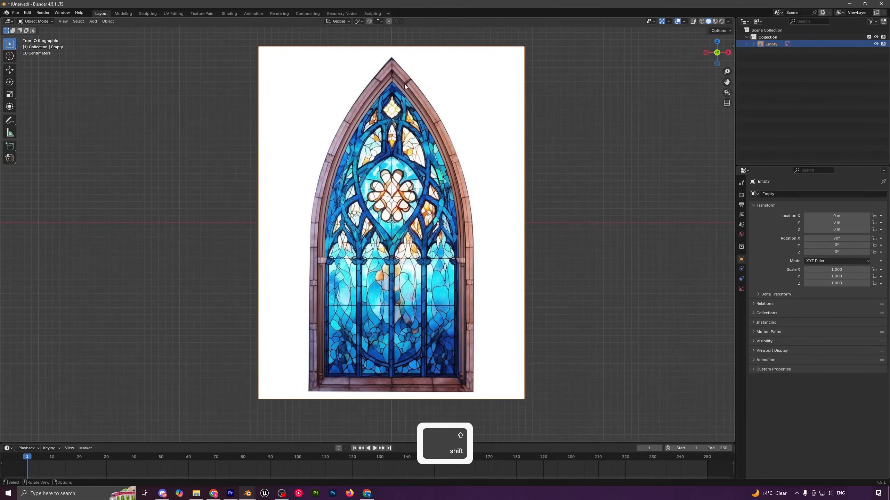
Step: Add a mesh plane and rotate it 90° about the X axis so it faces the front view
{"action": "key", "text": "shift+a"}
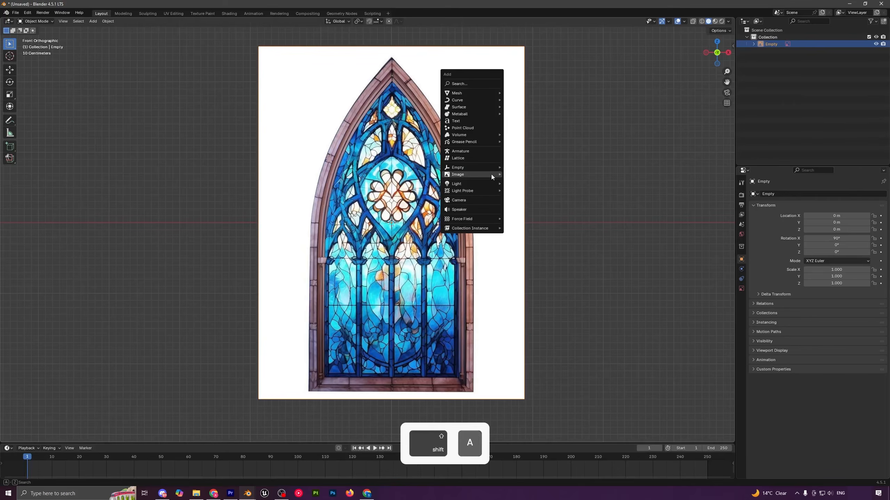
{"action": "mouse_move", "coordinate": [464, 92]}
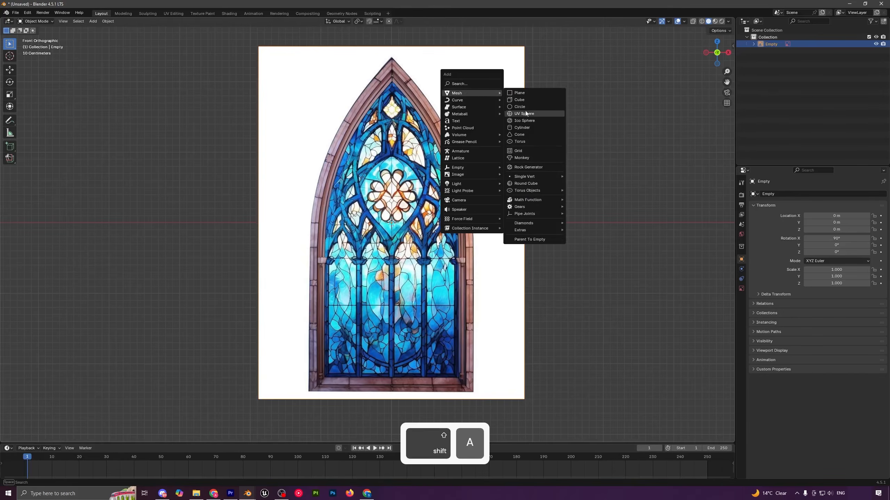
{"action": "left_click", "coordinate": [527, 94]}
{"action": "type", "text": "rx"}
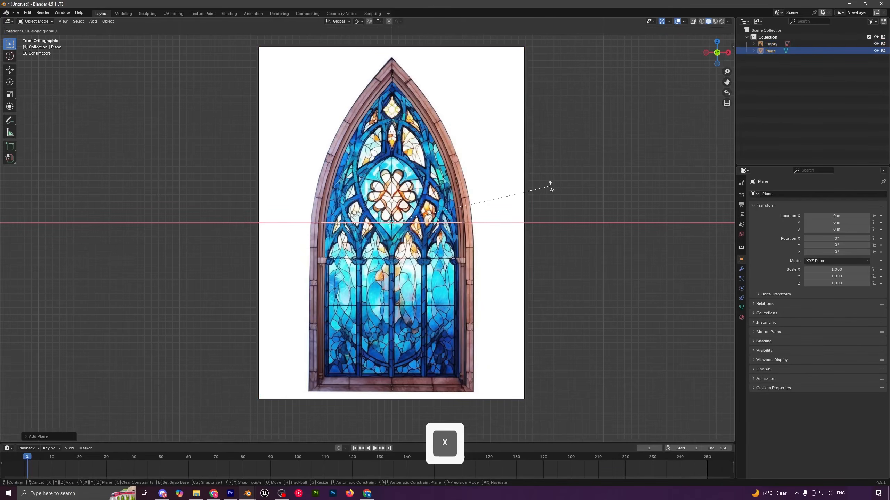
{"action": "type", "text": "90"}
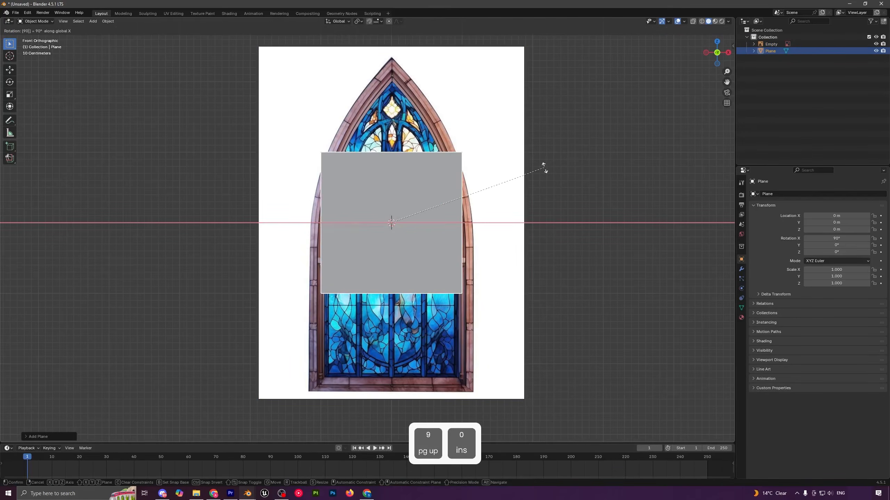
{"action": "left_click", "coordinate": [545, 167]}
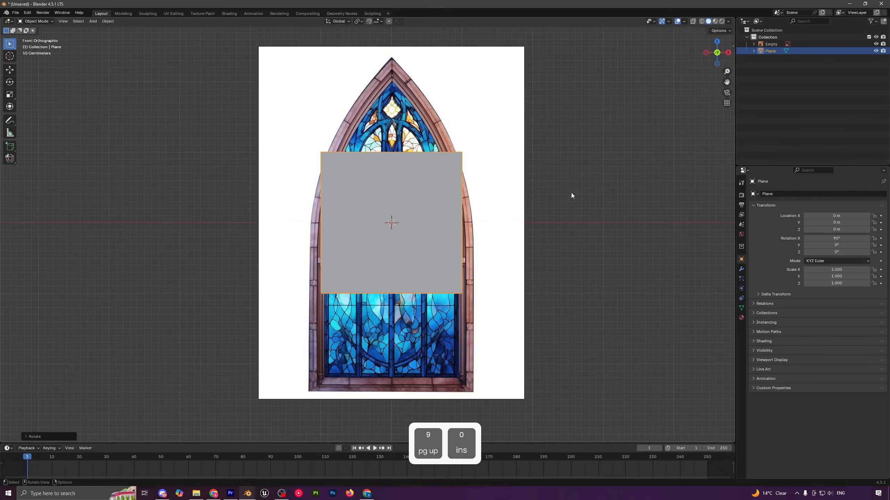
Step: Cut the plane with a centred vertical edge loop and delete the vertices of its right half
{"action": "key", "text": "Tab"}
{"action": "key", "text": "ctrl+r"}
{"action": "left_click", "coordinate": [380, 163]}
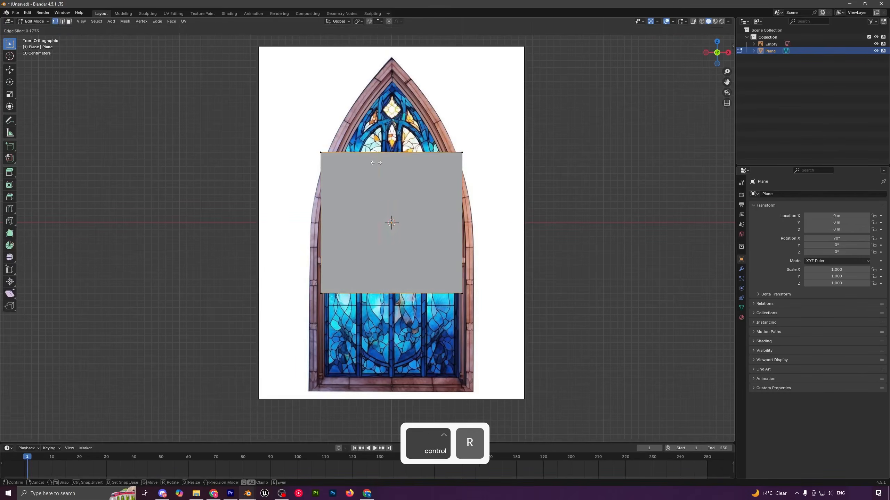
{"action": "right_click", "coordinate": [409, 127]}
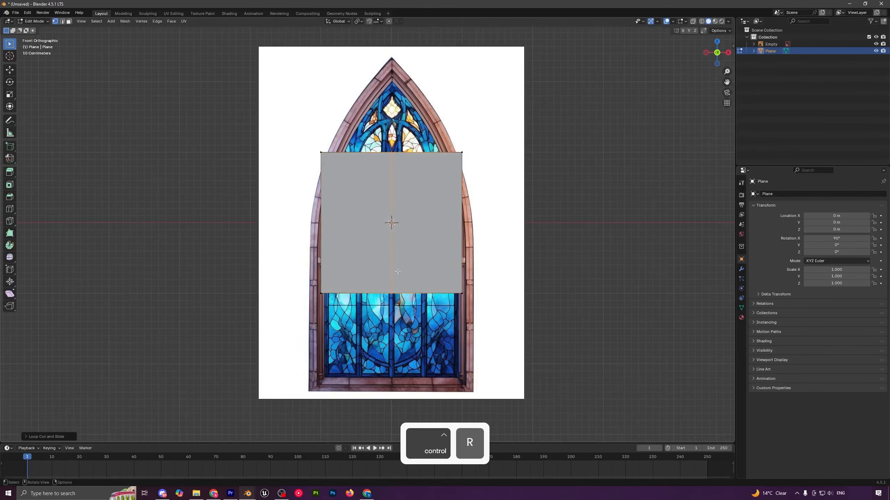
{"action": "left_click_drag", "start_coordinate": [443, 119], "coordinate": [521, 365]}
{"action": "key", "text": "x"}
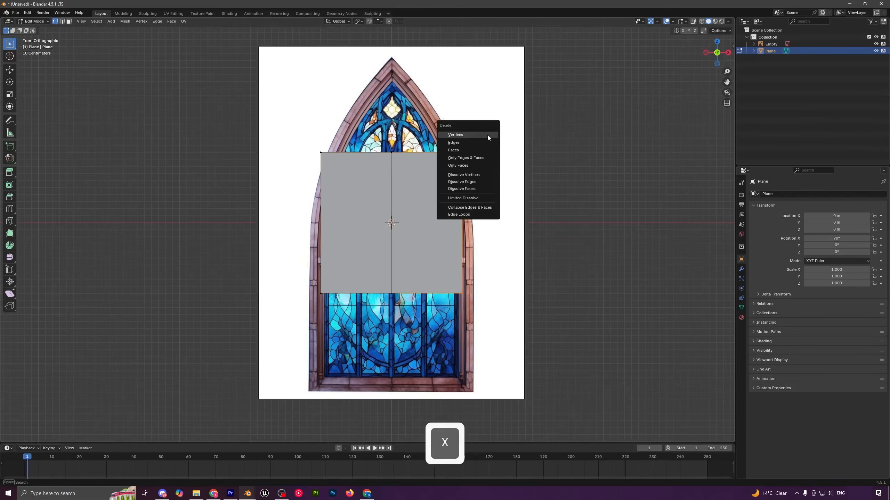
{"action": "left_click", "coordinate": [487, 135]}
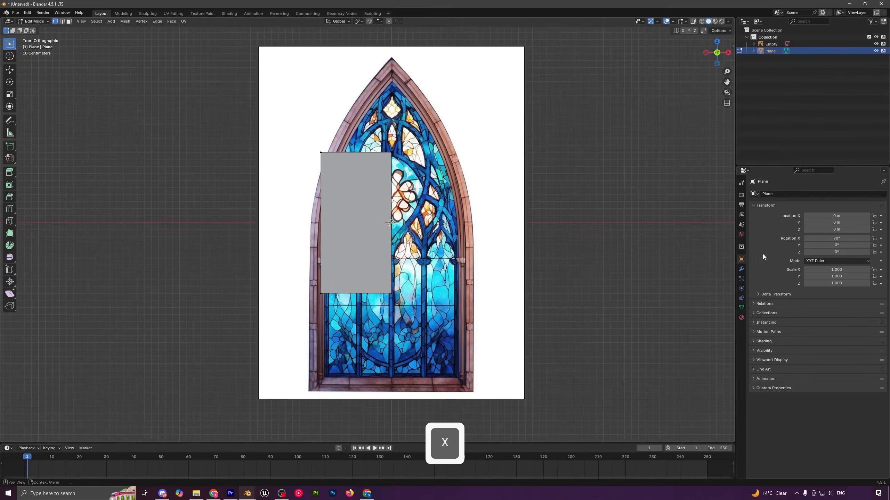
Step: Add a Mirror modifier to the remaining half of the plane
{"action": "left_click", "coordinate": [741, 269]}
{"action": "left_click", "coordinate": [775, 195]}
{"action": "left_click", "coordinate": [775, 195]}
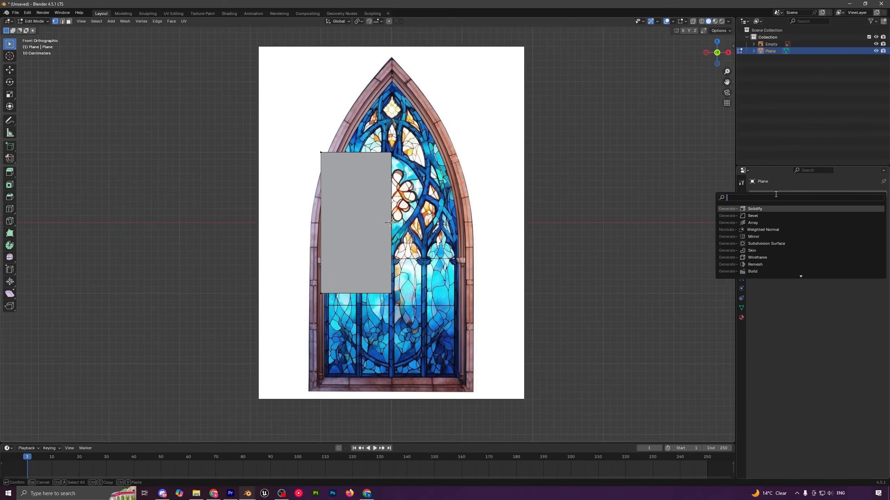
{"action": "left_click", "coordinate": [754, 237]}
{"action": "left_click_drag", "start_coordinate": [278, 129], "coordinate": [397, 170]}
{"action": "key", "text": "g"}
{"action": "key", "text": "z"}
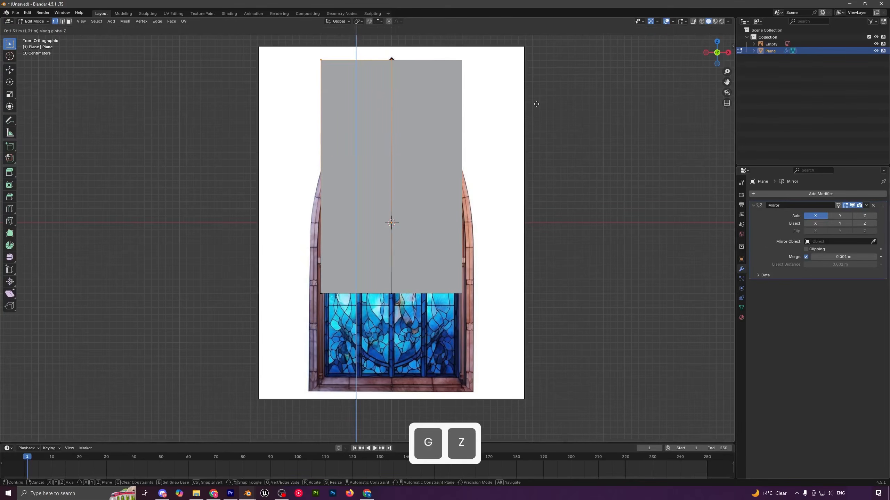
{"action": "right_click", "coordinate": [536, 109]}
Step: Move the plane's bottom edge down about 1.4 m along Z to the base of the reference window frame
{"action": "left_click_drag", "start_coordinate": [300, 260], "coordinate": [438, 316]}
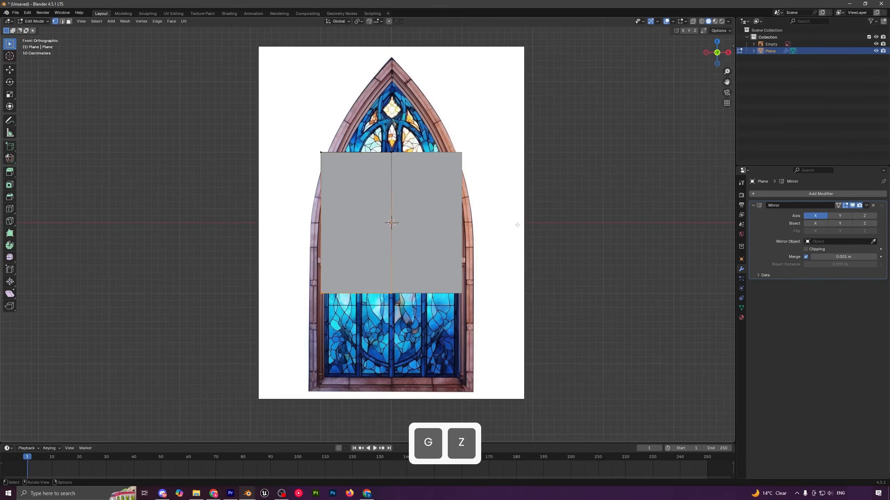
{"action": "middle_click_drag", "start_coordinate": [494, 275], "coordinate": [509, 229], "text": "shift"}
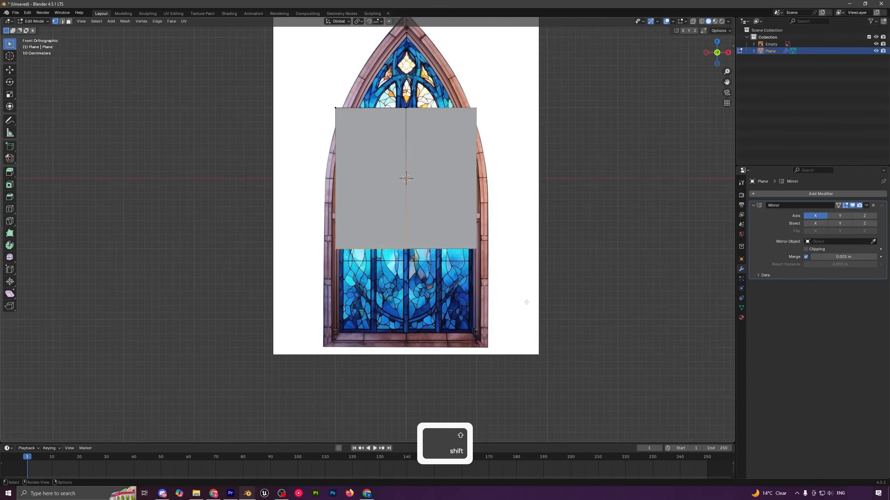
{"action": "key", "text": "g"}
{"action": "key", "text": "z"}
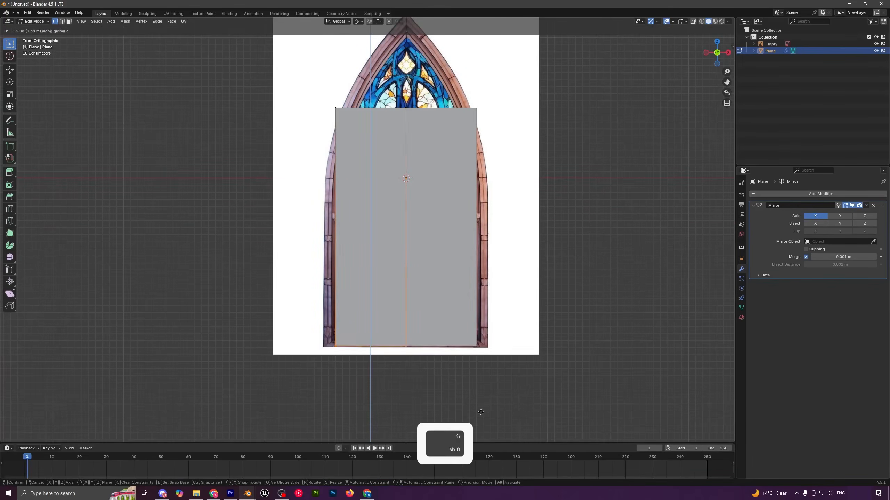
{"action": "left_click", "coordinate": [482, 416]}
Step: Enable X-ray and wireframe display, and fine-tune the plane's bottom edge along Z against the frame's base
{"action": "left_click", "coordinate": [694, 22]}
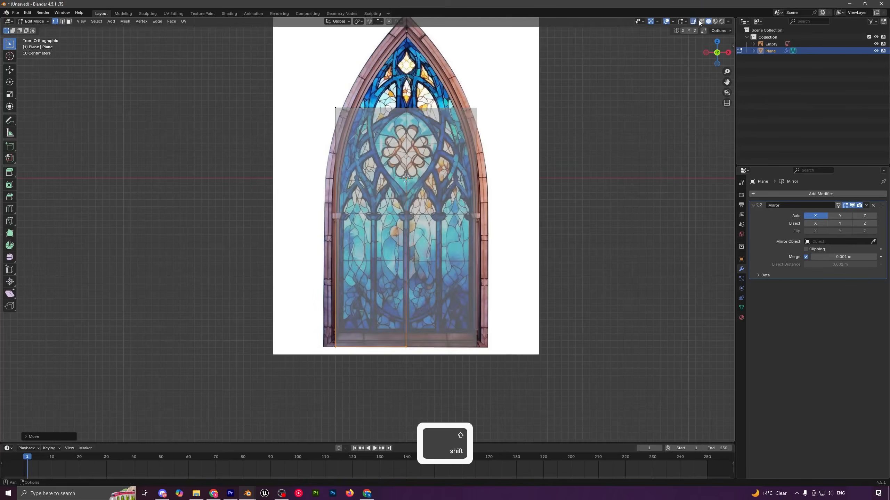
{"action": "left_click", "coordinate": [701, 22]}
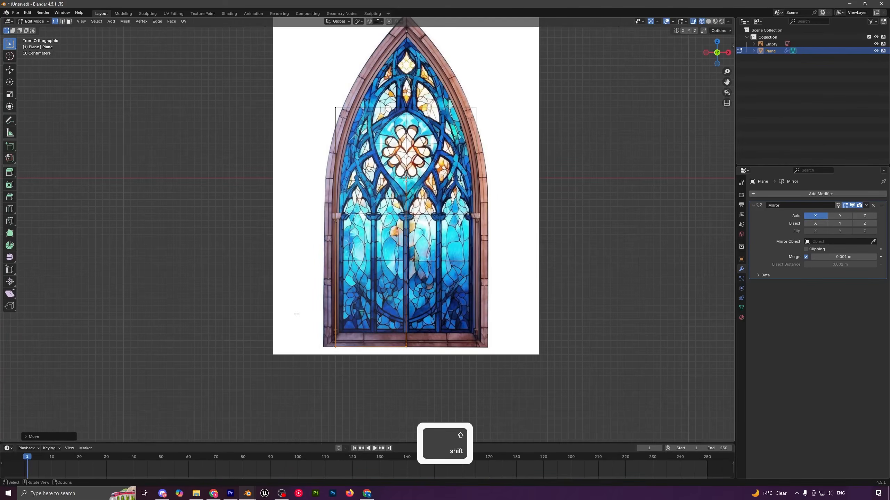
{"action": "left_click_drag", "start_coordinate": [298, 315], "coordinate": [524, 377], "text": "shift"}
{"action": "key", "text": "g"}
{"action": "key", "text": "z"}
{"action": "left_click", "coordinate": [525, 376]}
Step: Move the half-plane's outer vertical edge outward along X to the outer side of the window frame
{"action": "left_click_drag", "start_coordinate": [310, 101], "coordinate": [357, 386]}
{"action": "key", "text": "g"}
{"action": "key", "text": "x"}
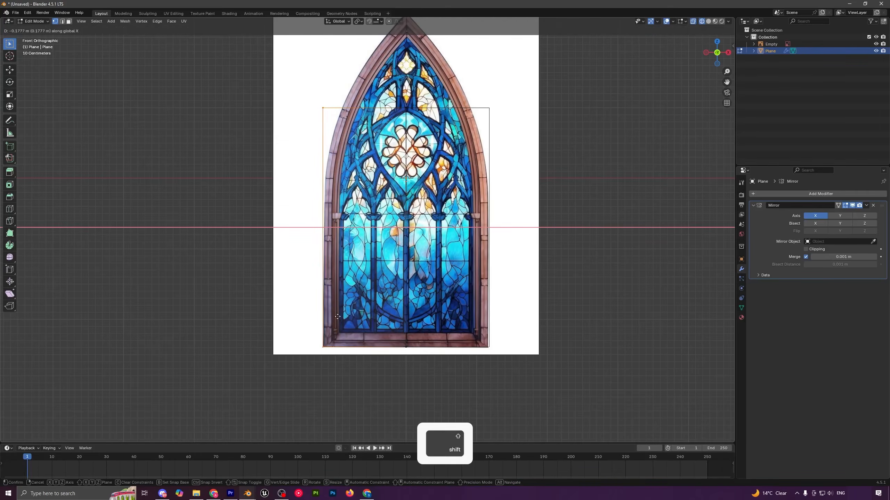
{"action": "left_click", "coordinate": [342, 318]}
Step: Delete the two top vertices of the half-plane, keeping only its bottom edge
{"action": "middle_click_drag", "start_coordinate": [383, 254], "coordinate": [381, 287], "text": "shift"}
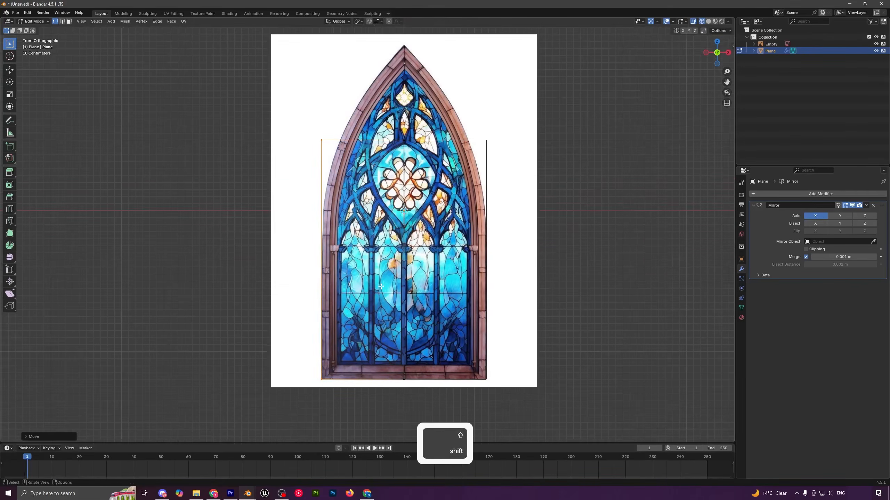
{"action": "left_click_drag", "start_coordinate": [298, 126], "coordinate": [440, 183]}
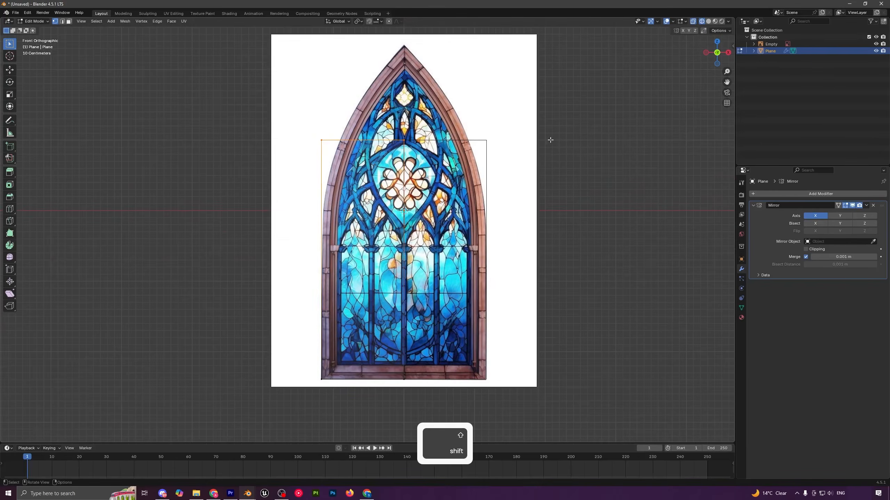
{"action": "right_click", "coordinate": [483, 116]}
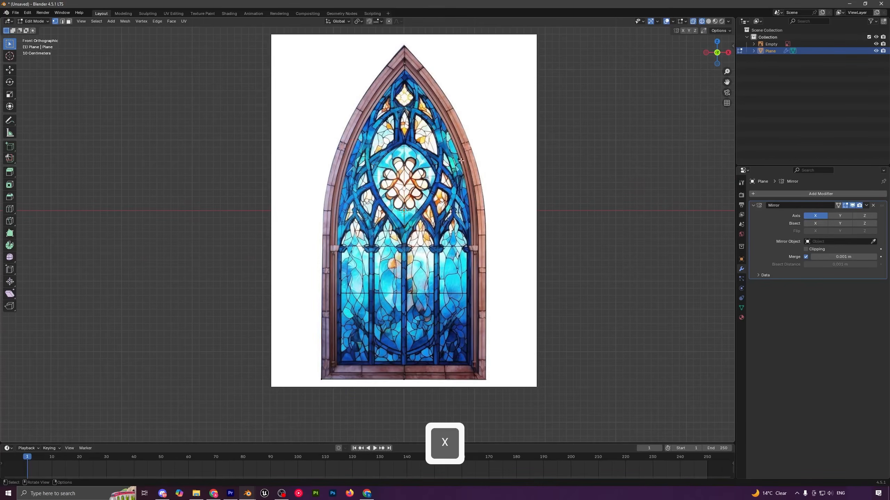
Step: Adjust the outer bottom vertex along X to match the outer bottom corner of the window frame
{"action": "middle_click_drag", "start_coordinate": [358, 318], "coordinate": [380, 205], "text": "shift"}
{"action": "scroll", "coordinate": [381, 204], "scroll_direction": "up", "scroll_amount": 2}
{"action": "key", "text": "g"}
{"action": "key", "text": "x"}
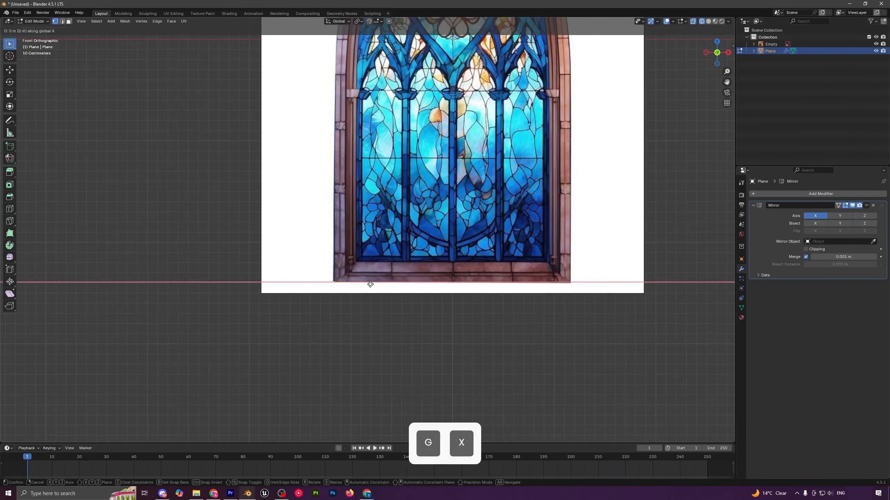
{"action": "left_click", "coordinate": [371, 285]}
Step: Extrude the outer bottom vertex about 1.35 m up along Z, following the frame's straight side
{"action": "middle_click_drag", "start_coordinate": [394, 270], "coordinate": [398, 298], "text": "shift"}
{"action": "key", "text": "e"}
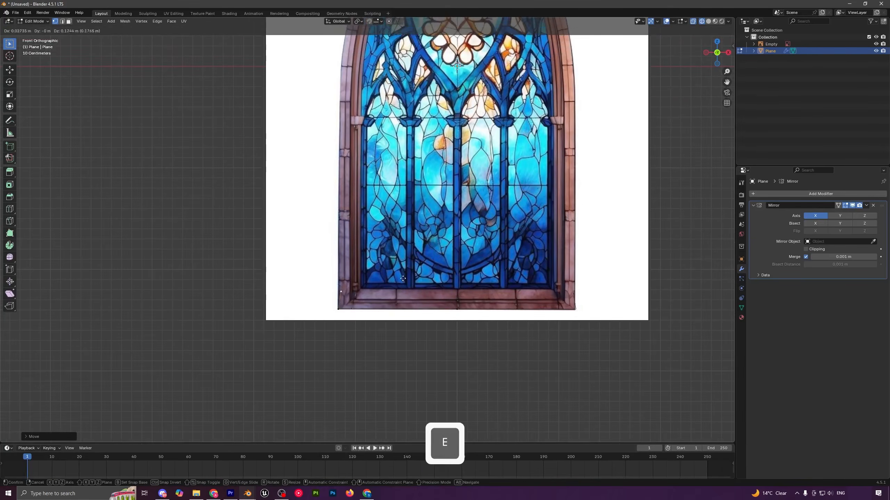
{"action": "key", "text": "z"}
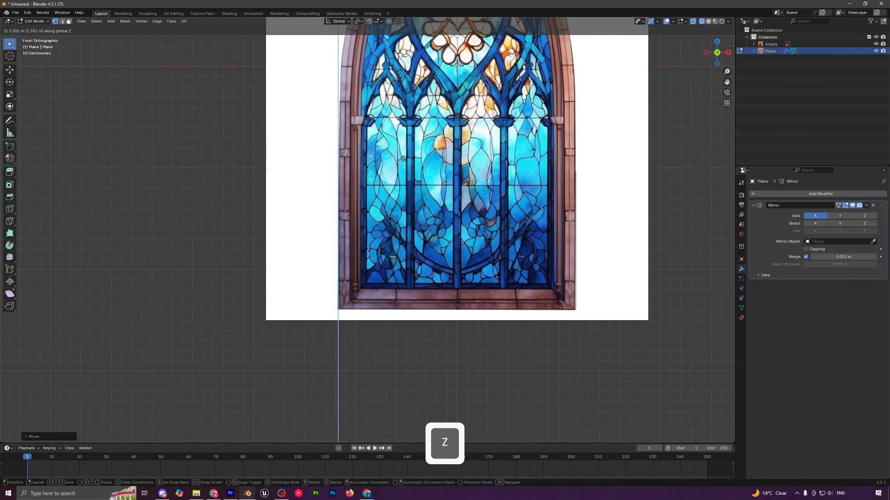
{"action": "left_click", "coordinate": [403, 159]}
Step: Shift the extruded vertex slightly along X to line up with the frame's outer edge
{"action": "middle_click_drag", "start_coordinate": [403, 159], "coordinate": [410, 215], "text": "shift"}
{"action": "key", "text": "g"}
{"action": "key", "text": "x"}
{"action": "key", "text": "shift"}
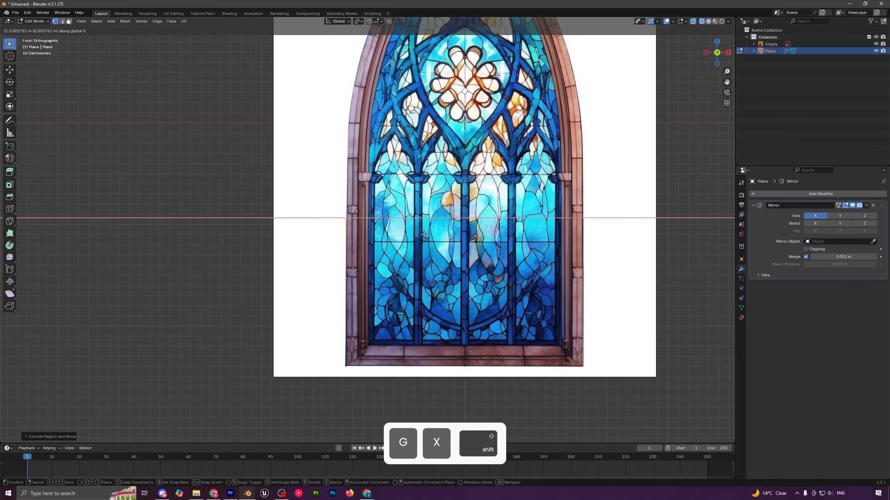
{"action": "left_click", "coordinate": [425, 235]}
{"action": "scroll", "coordinate": [428, 264], "scroll_direction": "up", "scroll_amount": 4}
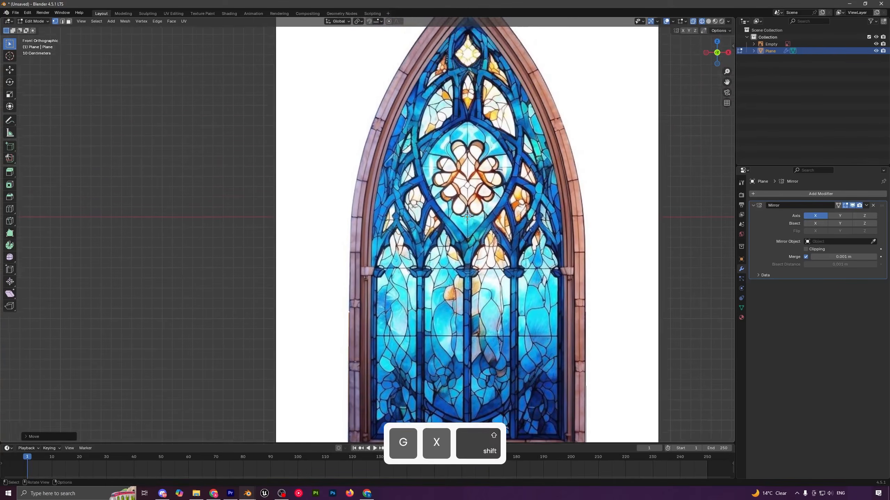
Step: Extrude the outline's end vertex twice, tracing the lower curve of the frame's outer edge
{"action": "key", "text": "e"}
{"action": "left_click", "coordinate": [435, 213]}
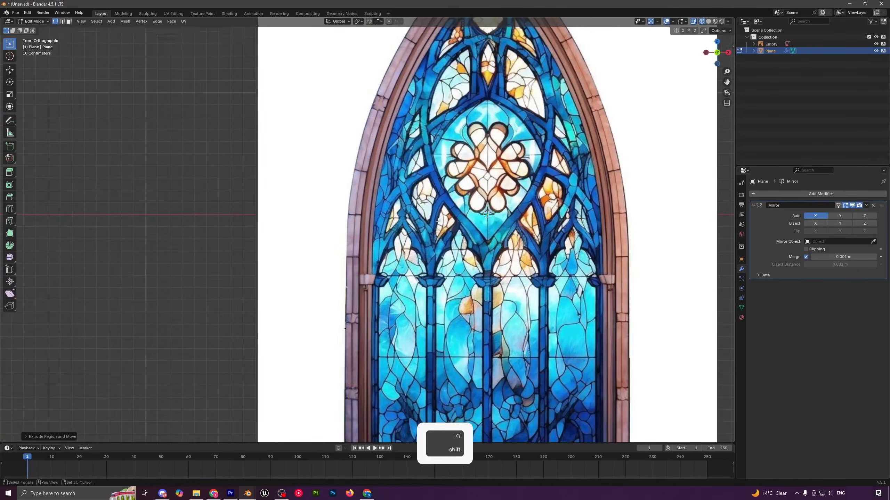
{"action": "middle_click_drag", "start_coordinate": [435, 214], "coordinate": [438, 268], "text": "shift"}
{"action": "key", "text": "e"}
{"action": "key", "text": "shift"}
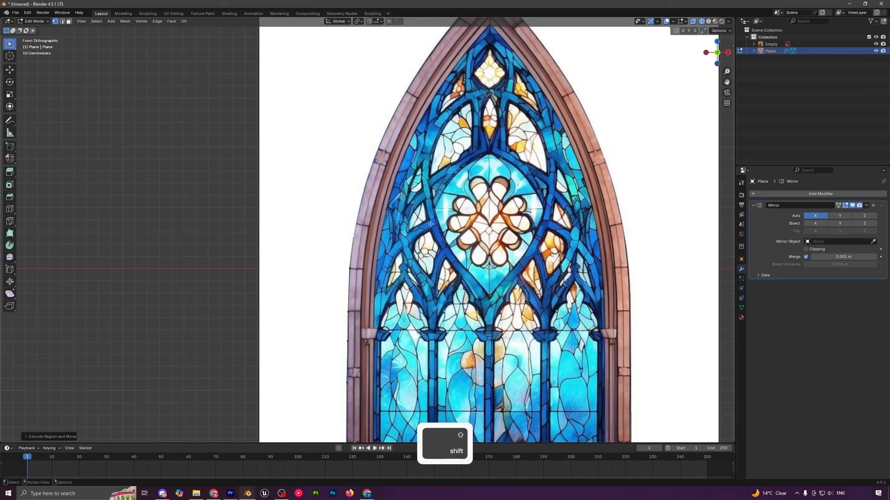
{"action": "left_click", "coordinate": [454, 193]}
Step: Extrude three more vertices along the outer edge of the upper arch, stopping just short of the apex
{"action": "middle_click_drag", "start_coordinate": [455, 192], "coordinate": [452, 294], "text": "shift"}
{"action": "key", "text": "e"}
{"action": "left_click", "coordinate": [478, 222]}
{"action": "key", "text": "e"}
{"action": "left_click", "coordinate": [484, 178]}
{"action": "key", "text": "e"}
{"action": "left_click", "coordinate": [542, 144]}
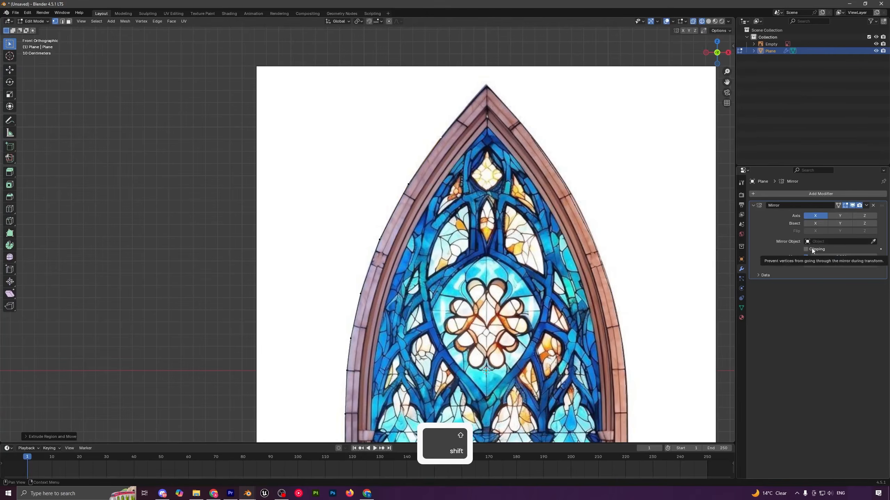
{"action": "key", "text": "g"}
{"action": "right_click", "coordinate": [529, 195]}
{"action": "key", "text": "g"}
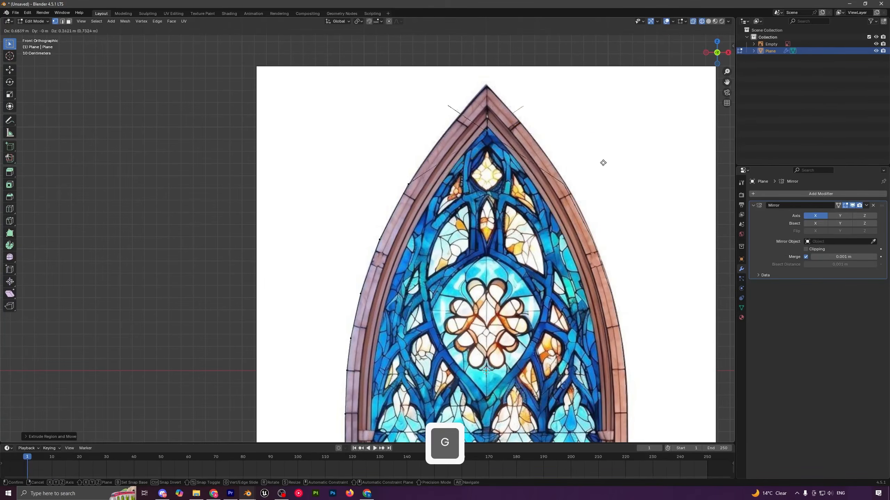
{"action": "right_click", "coordinate": [661, 178]}
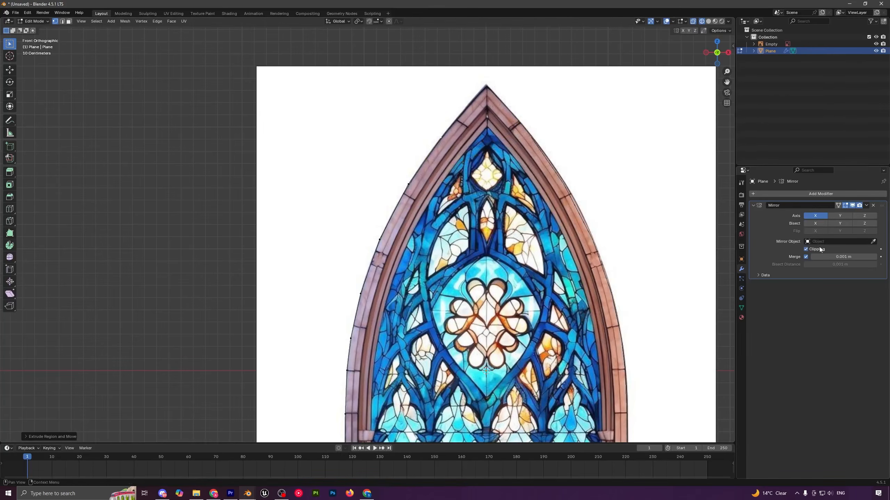
Step: Enable Clipping on the Mirror modifier and extrude the end vertex to the arch's apex on the centre line
{"action": "key", "text": "e"}
{"action": "key", "text": "shift"}
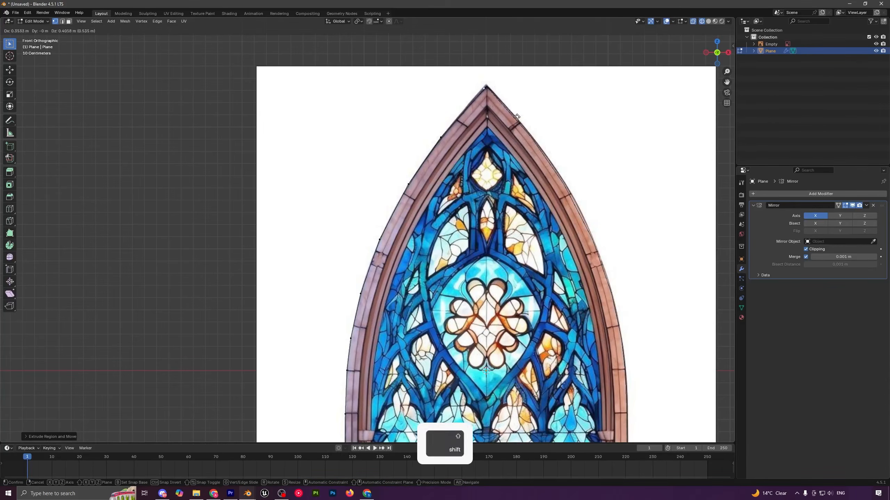
{"action": "left_click", "coordinate": [666, 93]}
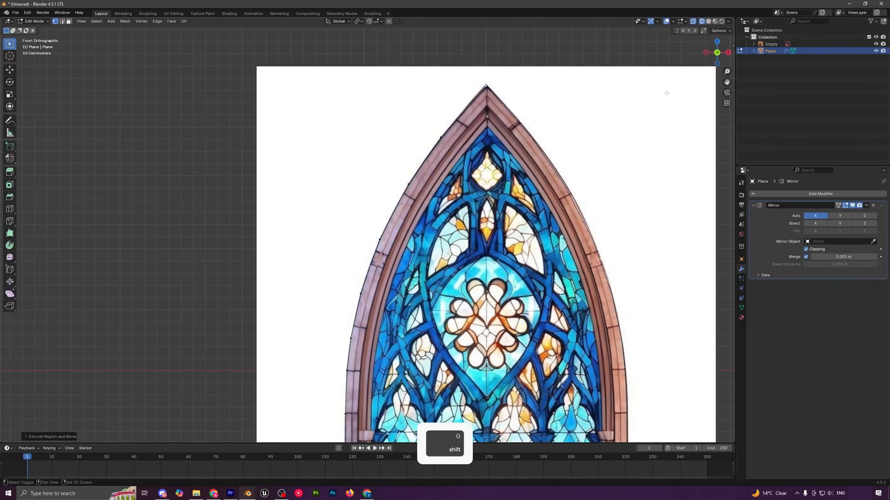
Step: Switch the viewport to solid shading without X-ray and reset the 3D cursor with the whole window in view
{"action": "key", "text": "Tab"}
{"action": "scroll", "coordinate": [572, 203], "scroll_direction": "down", "scroll_amount": 5}
{"action": "scroll", "coordinate": [507, 249], "scroll_direction": "up", "scroll_amount": 6}
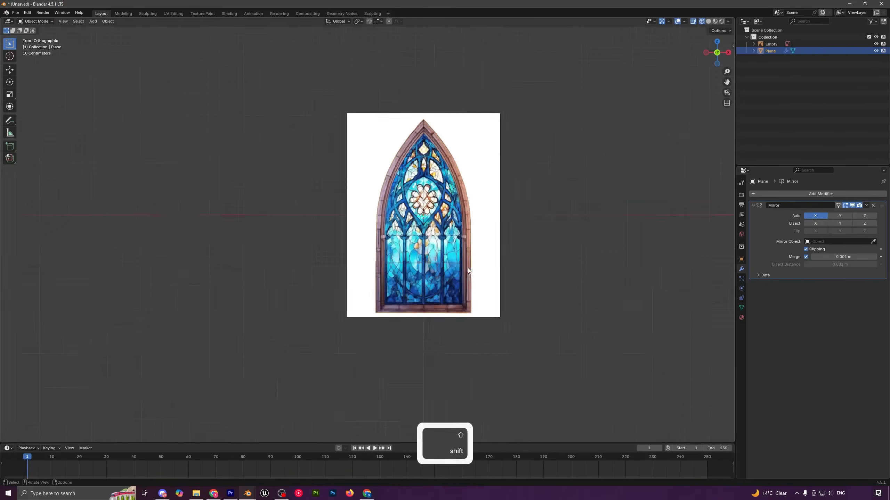
{"action": "key", "text": "Tab"}
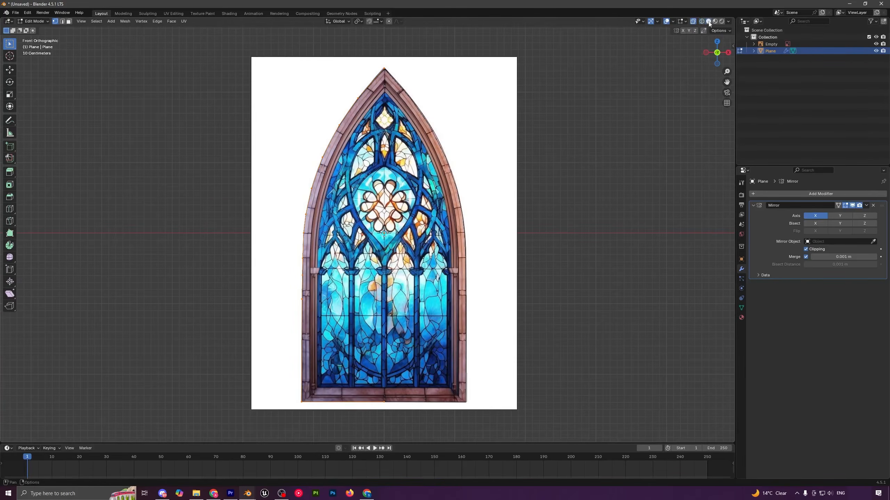
{"action": "scroll", "coordinate": [383, 79], "scroll_direction": "up", "scroll_amount": 1}
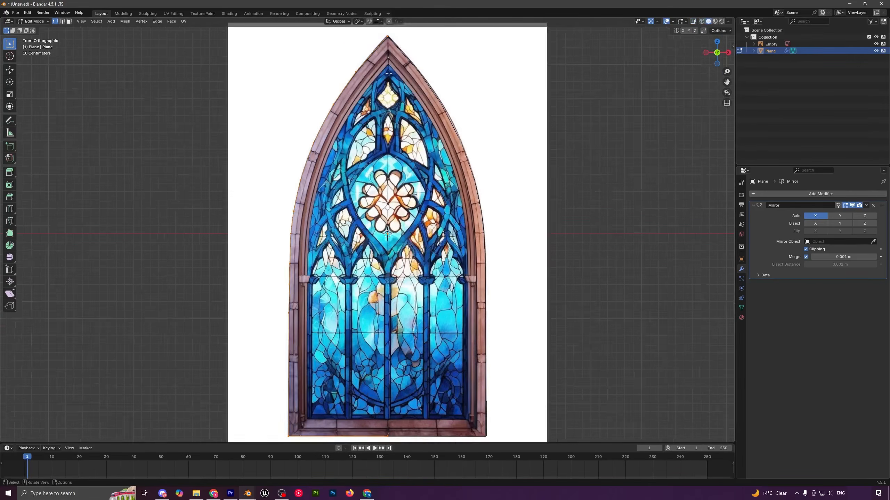
{"action": "middle_click_drag", "start_coordinate": [383, 79], "coordinate": [405, 156], "text": "shift"}
{"action": "scroll", "coordinate": [405, 156], "scroll_direction": "up", "scroll_amount": 4}
{"action": "middle_click_drag", "start_coordinate": [431, 92], "coordinate": [424, 143], "text": "shift"}
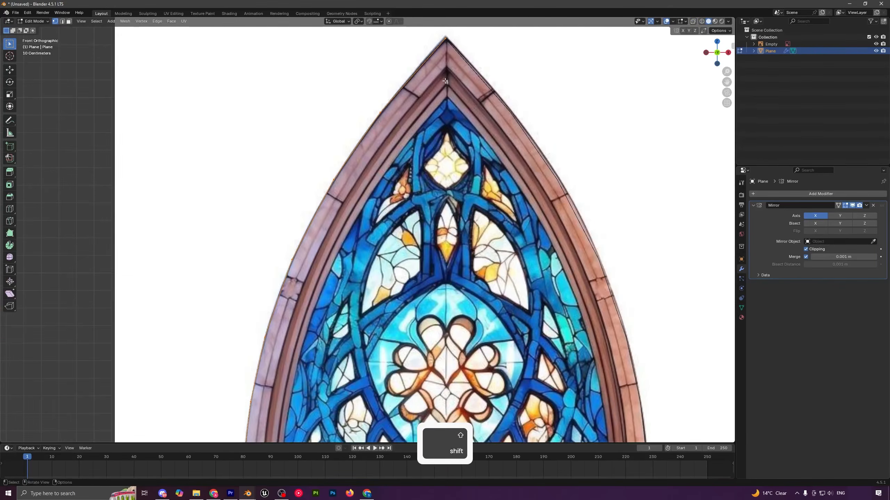
{"action": "key", "text": "shift+c"}
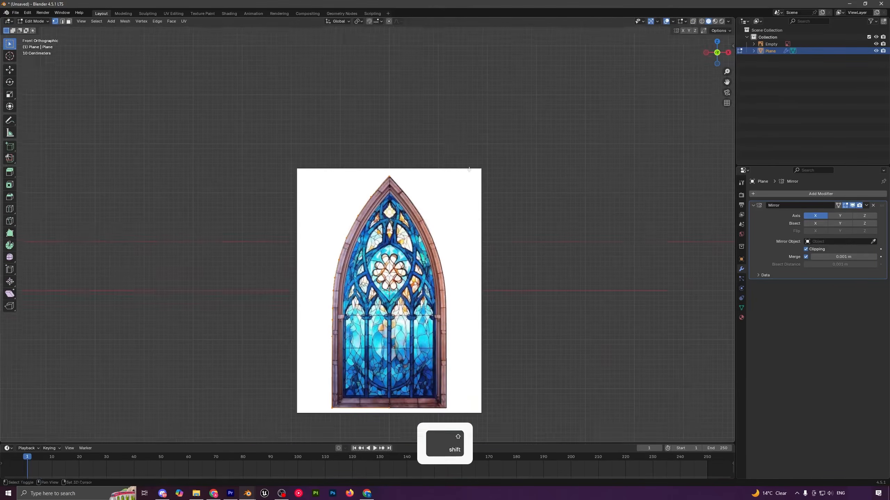
Step: Extrude all edges of the outline in place and scale the new edges to about 0.93
{"action": "key", "text": "a"}
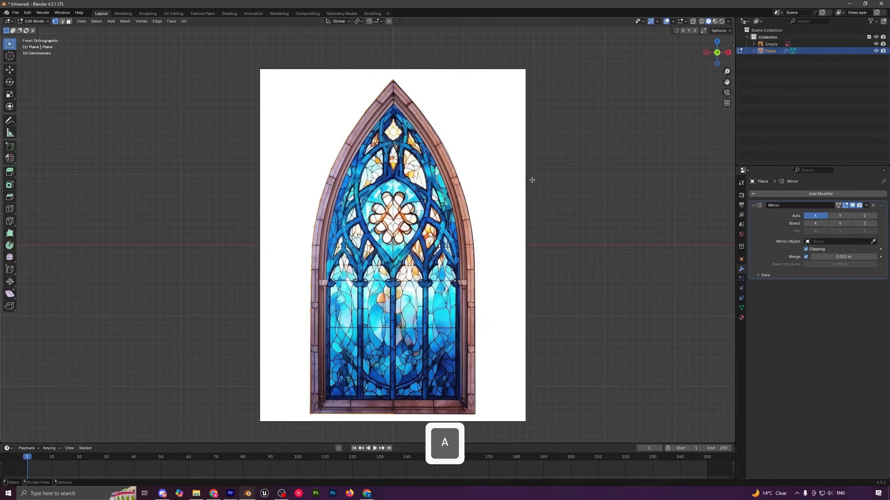
{"action": "key", "text": "alt+e"}
{"action": "left_click", "coordinate": [527, 192]}
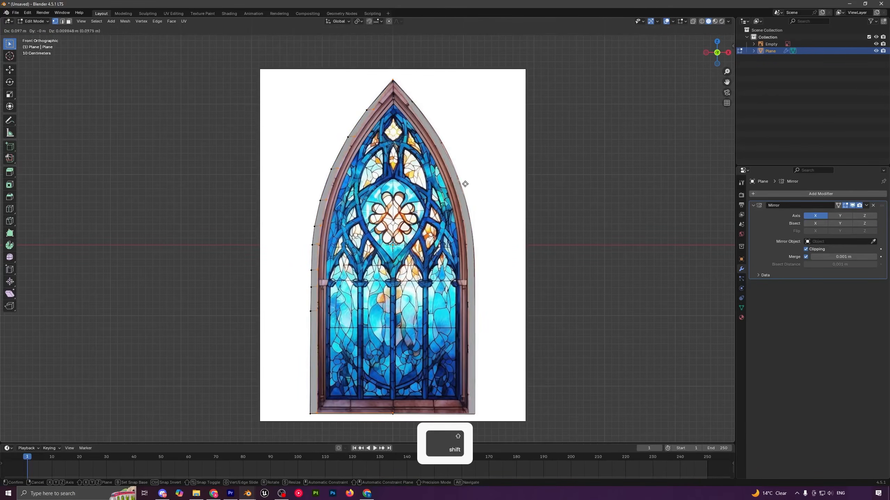
{"action": "right_click", "coordinate": [480, 169]}
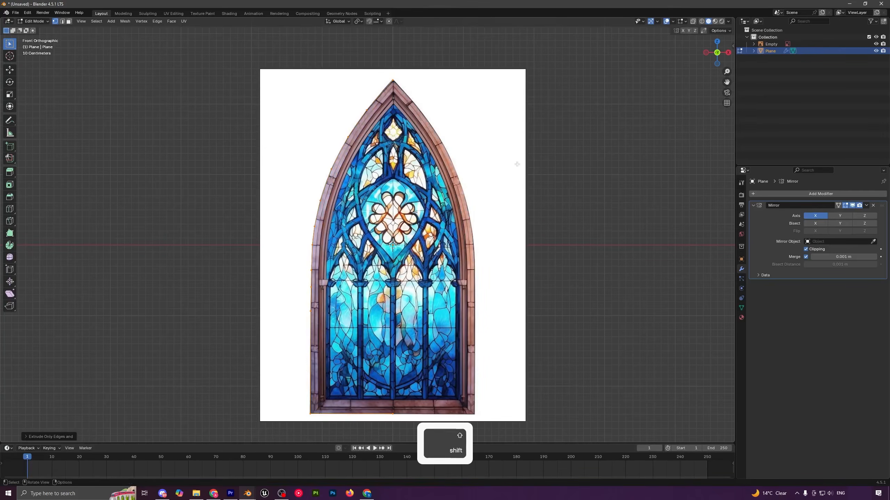
{"action": "key", "text": "s"}
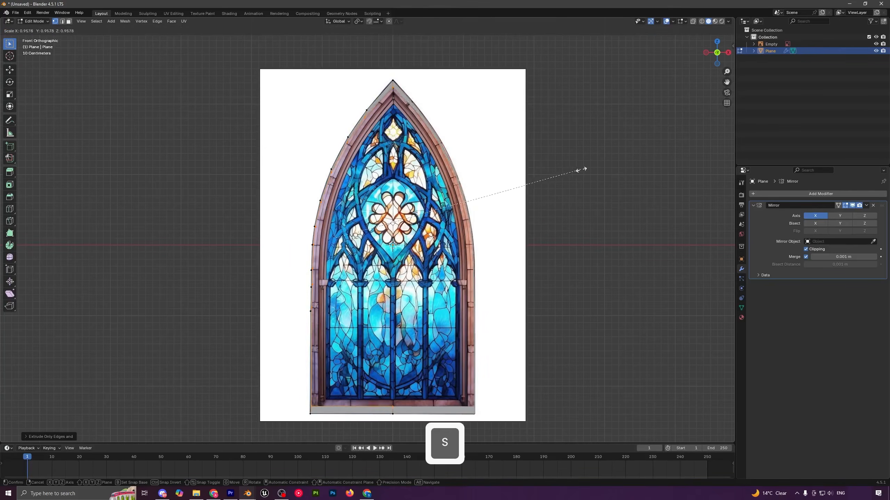
{"action": "key", "text": "shift"}
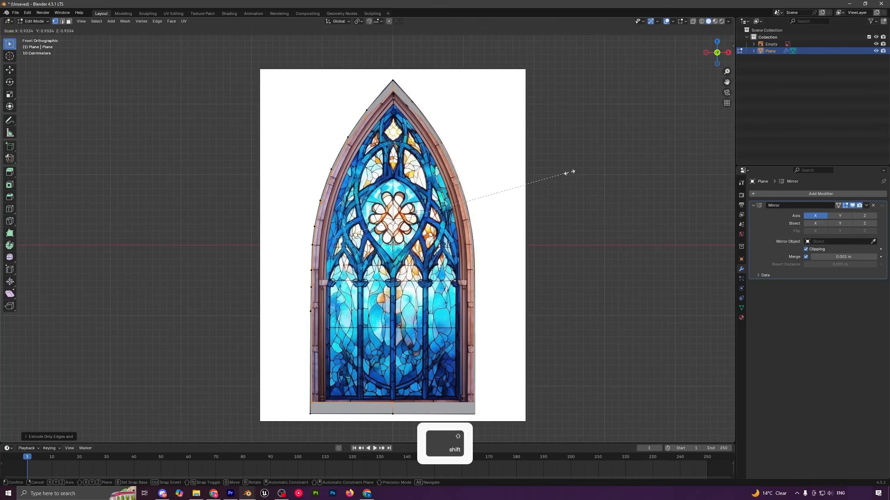
{"action": "left_click", "coordinate": [570, 172]}
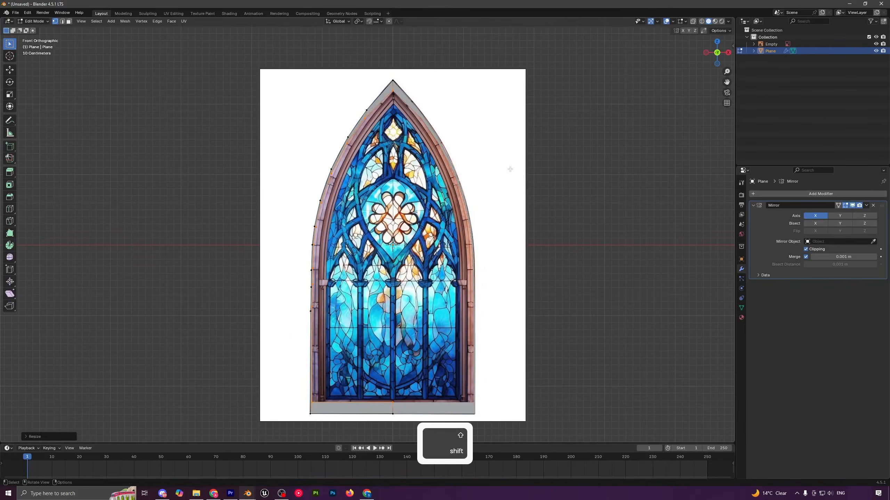
Step: Move the scaled inner edges about 0.09 m inward along X to give the frame's side band its width
{"action": "key", "text": "g"}
{"action": "key", "text": "x"}
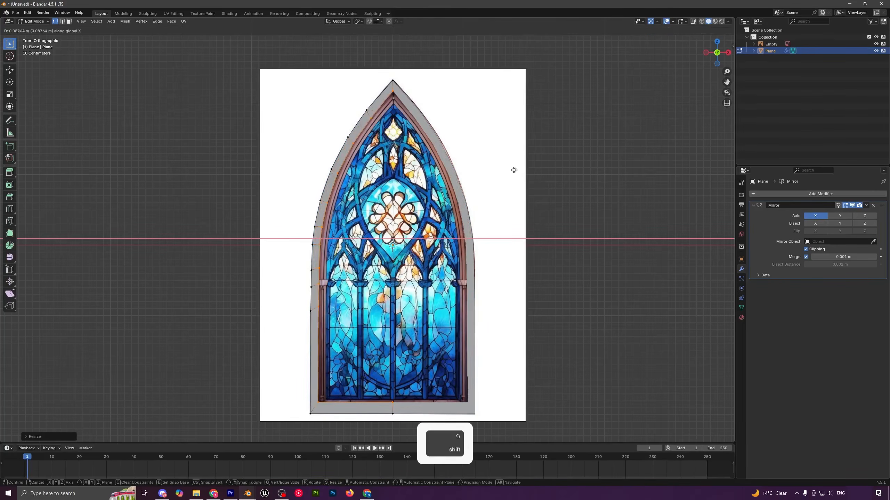
{"action": "left_click", "coordinate": [507, 173]}
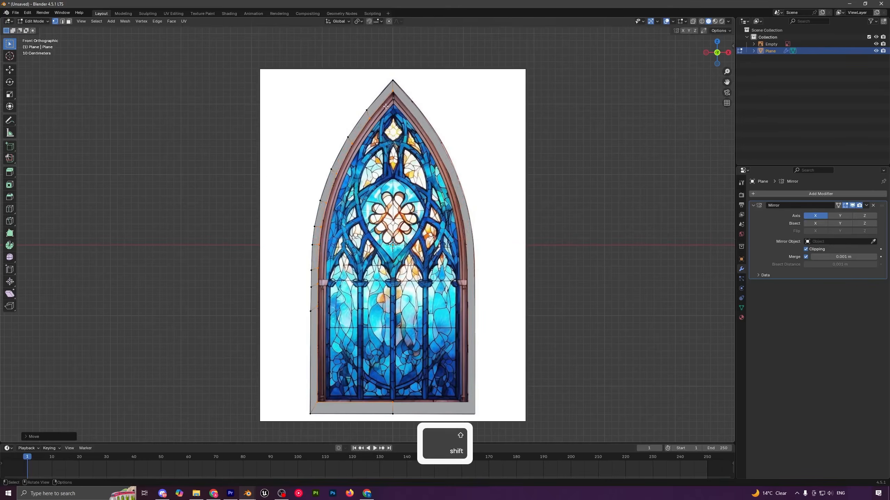
Step: Turn on X-ray and move the inner bottom edge about 0.08 m down along Z to the frame's bottom ledge
{"action": "middle_click_drag", "start_coordinate": [325, 299], "coordinate": [319, 168], "text": "shift"}
{"action": "scroll", "coordinate": [319, 168], "scroll_direction": "up", "scroll_amount": 2}
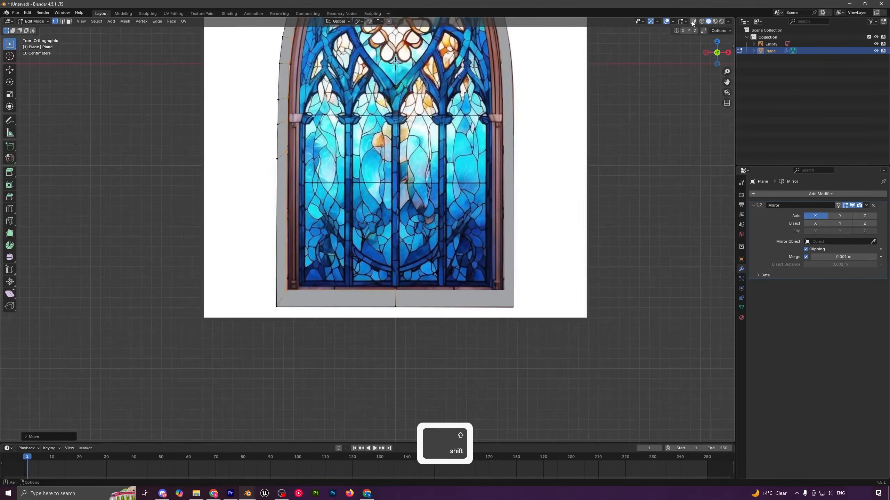
{"action": "scroll", "coordinate": [290, 309], "scroll_direction": "up", "scroll_amount": 2}
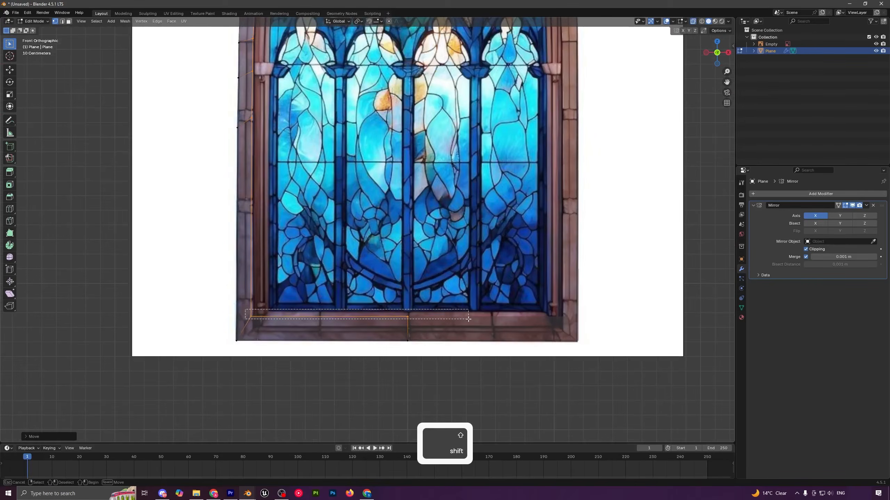
{"action": "key", "text": "g"}
{"action": "key", "text": "z"}
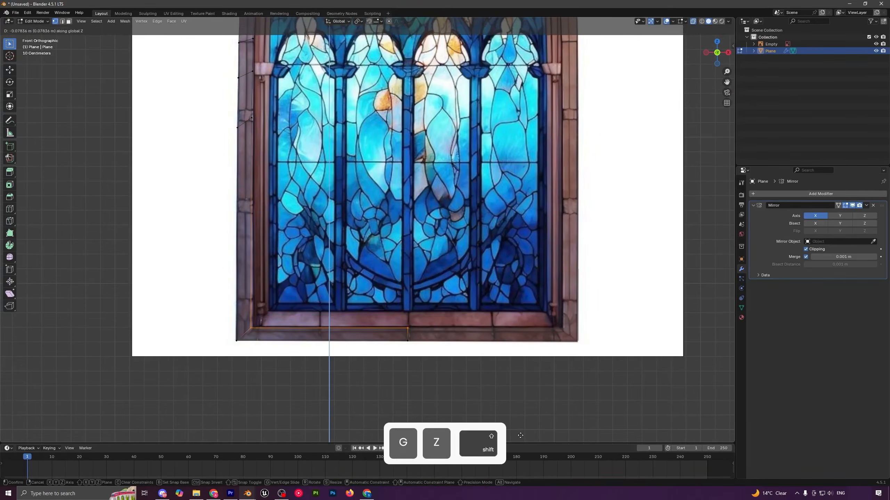
{"action": "left_click", "coordinate": [522, 437]}
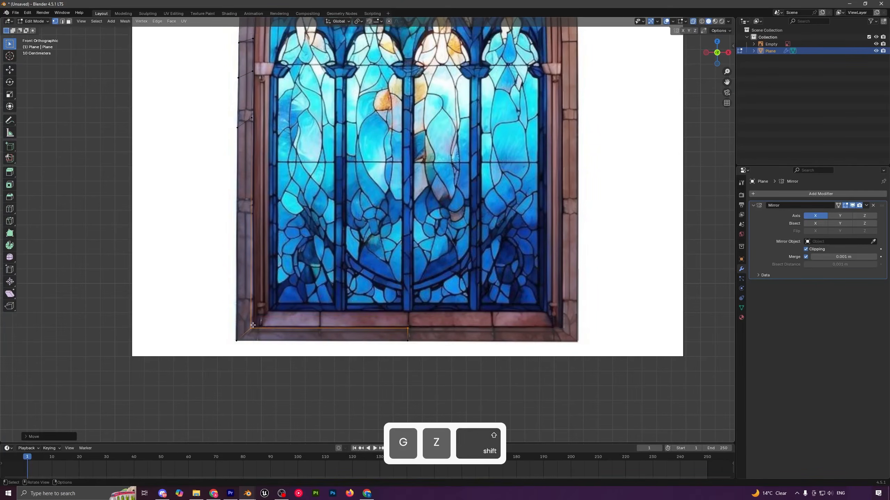
Step: Move the inner bottom corner and the lowest vertex of the inner straight side along X to follow the frame's outer band
{"action": "key", "text": "g"}
{"action": "key", "text": "x"}
{"action": "left_click", "coordinate": [296, 338]}
{"action": "middle_click_drag", "start_coordinate": [295, 338], "coordinate": [323, 429], "text": "shift"}
{"action": "left_click", "coordinate": [280, 209]}
{"action": "key", "text": "g"}
{"action": "key", "text": "x"}
{"action": "left_click", "coordinate": [295, 179]}
Step: Align the two inner vertices around column-capital height along X with the inner edge of the frame's outer band
{"action": "middle_click_drag", "start_coordinate": [294, 180], "coordinate": [307, 223], "text": "shift"}
{"action": "left_click", "coordinate": [304, 213]}
{"action": "key", "text": "g"}
{"action": "key", "text": "x"}
{"action": "left_click", "coordinate": [304, 211]}
{"action": "left_click", "coordinate": [307, 177]}
{"action": "key", "text": "g"}
{"action": "key", "text": "x"}
{"action": "left_click", "coordinate": [307, 178]}
Step: Align the two inner vertices where the arch begins to curve along X with the reference band
{"action": "left_click", "coordinate": [305, 125]}
{"action": "key", "text": "g"}
{"action": "key", "text": "x"}
{"action": "left_click", "coordinate": [308, 84]}
{"action": "left_click", "coordinate": [308, 84]}
{"action": "key", "text": "g"}
{"action": "key", "text": "x"}
{"action": "left_click", "coordinate": [310, 56]}
Step: Adjust the two inner vertices midway up the arch along X to match the frame's band
{"action": "middle_click_drag", "start_coordinate": [310, 56], "coordinate": [319, 158], "text": "shift"}
{"action": "left_click", "coordinate": [336, 147]}
{"action": "key", "text": "g"}
{"action": "key", "text": "x"}
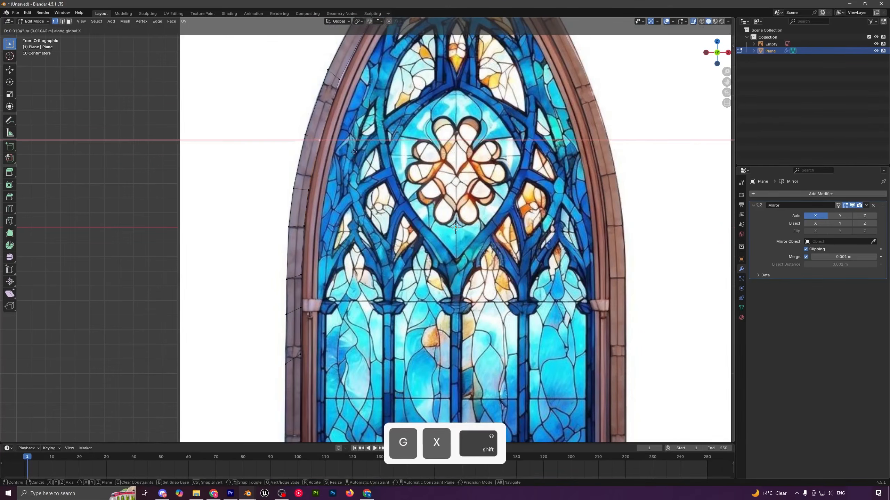
{"action": "left_click", "coordinate": [364, 155]}
{"action": "left_click", "coordinate": [353, 84]}
{"action": "key", "text": "g"}
{"action": "key", "text": "x"}
{"action": "left_click", "coordinate": [374, 84]}
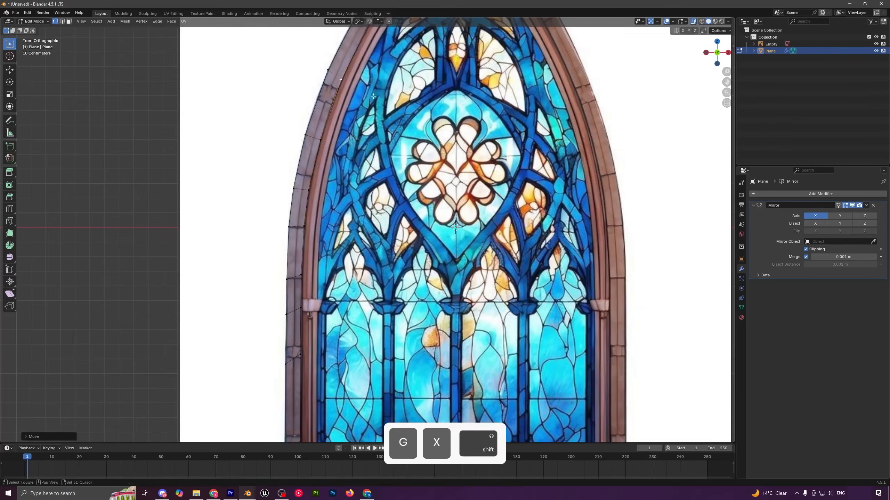
Step: Shift the inner vertex on the upper arch along X to fit the frame's band
{"action": "middle_click_drag", "start_coordinate": [374, 85], "coordinate": [368, 217], "text": "shift"}
{"action": "left_click", "coordinate": [365, 150]}
{"action": "key", "text": "g"}
{"action": "key", "text": "x"}
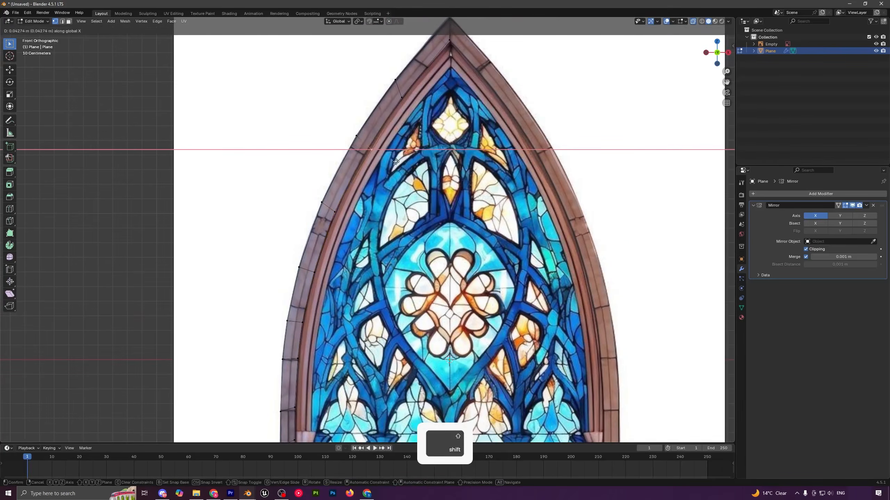
{"action": "left_click", "coordinate": [349, 138]}
Step: Move the reference image back along Y to about 21.35 m, away from the frame mesh
{"action": "scroll", "coordinate": [385, 211], "scroll_direction": "down", "scroll_amount": 2}
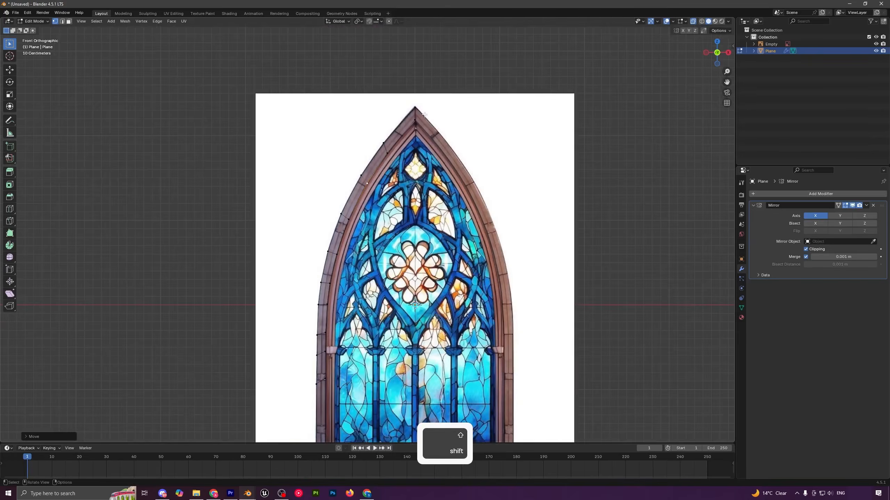
{"action": "scroll", "coordinate": [426, 180], "scroll_direction": "down", "scroll_amount": 7}
{"action": "middle_click_drag", "start_coordinate": [427, 180], "coordinate": [417, 219]}
{"action": "key", "text": "Tab"}
{"action": "left_click", "coordinate": [415, 220]}
{"action": "key", "text": "g"}
{"action": "key", "text": "y"}
{"action": "left_click", "coordinate": [552, 136]}
{"action": "key", "text": "Tab"}
{"action": "scroll", "coordinate": [441, 244], "scroll_direction": "up", "scroll_amount": 2}
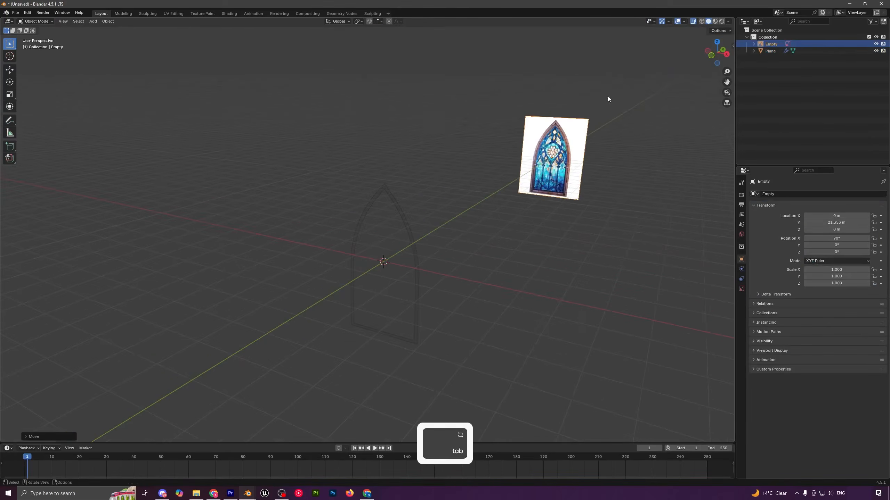
Step: Extrude all faces of the window frame mesh along their normal to give it thickness
{"action": "left_click", "coordinate": [404, 234]}
{"action": "key", "text": "Tab"}
{"action": "middle_click_drag", "start_coordinate": [437, 248], "coordinate": [435, 245]}
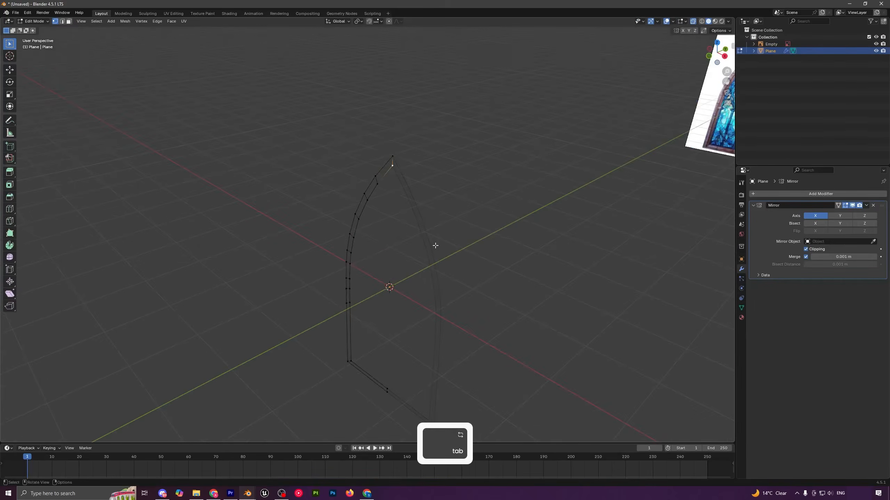
{"action": "key", "text": "a"}
{"action": "key", "text": "e"}
{"action": "key", "text": "shift"}
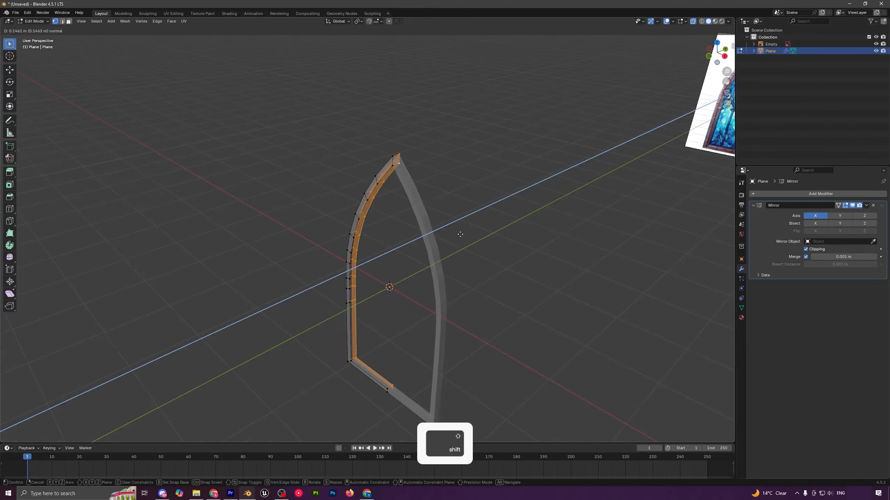
{"action": "left_click", "coordinate": [493, 227]}
{"action": "key", "text": "Tab"}
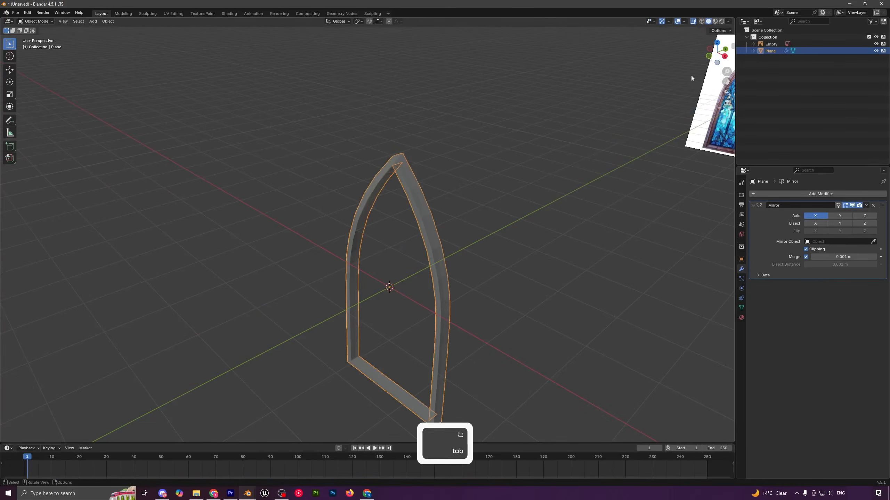
Step: Turn off X-ray and add a lengthwise loop cut along the frame's inner side with an edge slide of about 0.50
{"action": "left_click", "coordinate": [693, 22]}
{"action": "middle_click_drag", "start_coordinate": [448, 207], "coordinate": [411, 182]}
{"action": "scroll", "coordinate": [438, 200], "scroll_direction": "up", "scroll_amount": 3}
{"action": "key", "text": "Tab"}
{"action": "key", "text": "ctrl+r"}
{"action": "left_click", "coordinate": [384, 155]}
{"action": "key", "text": "shift"}
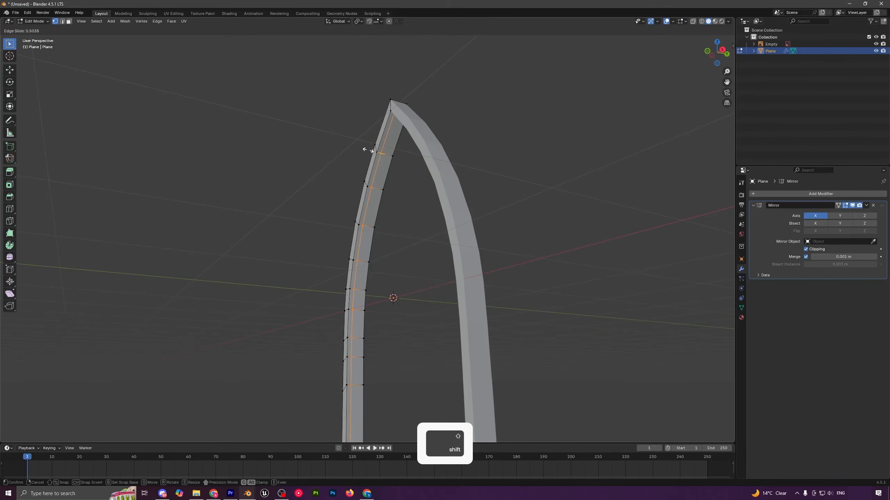
{"action": "left_click", "coordinate": [375, 153]}
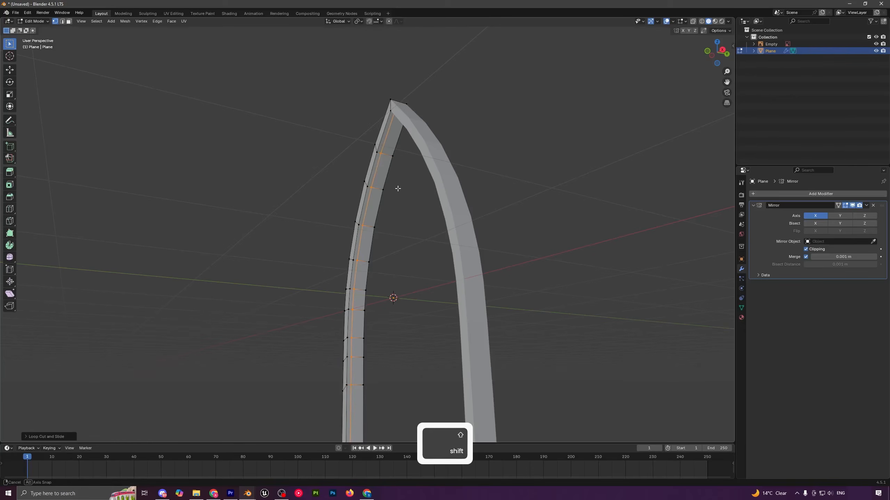
Step: Select the face band along the frame's inner side and extrude it along normals by about 0.064 m, viewing from the front with X-ray
{"action": "middle_click_drag", "start_coordinate": [397, 189], "coordinate": [415, 169]}
{"action": "key", "text": "3"}
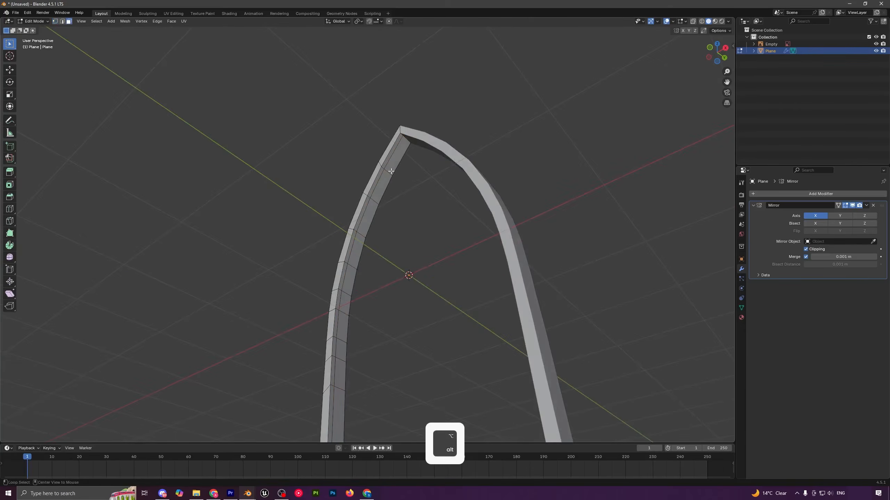
{"action": "left_click", "coordinate": [392, 171], "text": "alt"}
{"action": "middle_click_drag", "start_coordinate": [397, 170], "coordinate": [368, 304]}
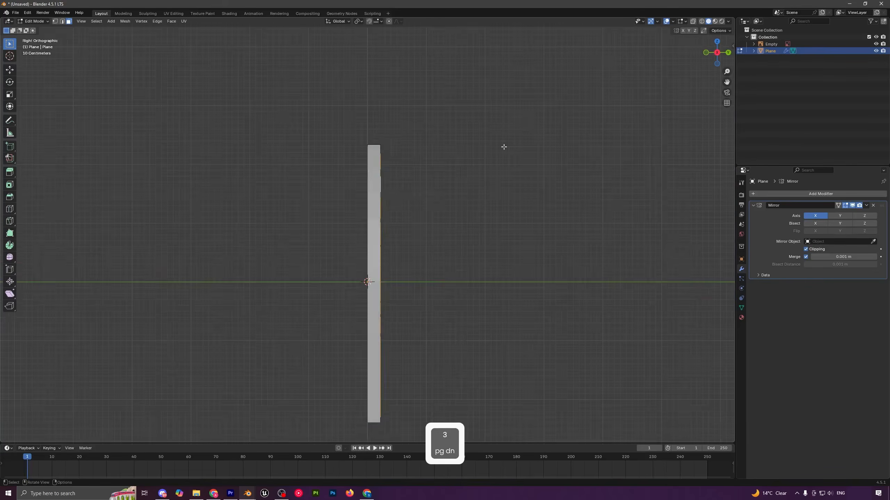
{"action": "key", "text": "KP_1"}
{"action": "left_click", "coordinate": [693, 21]}
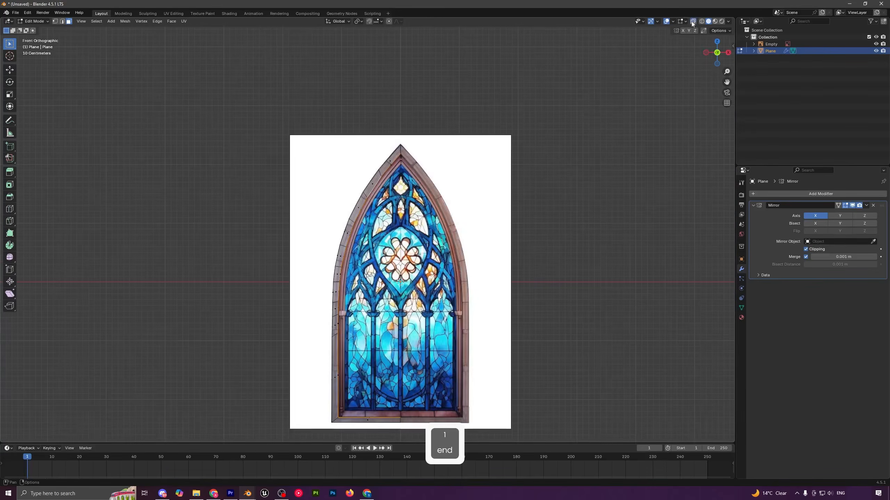
{"action": "scroll", "coordinate": [420, 122], "scroll_direction": "up", "scroll_amount": 4}
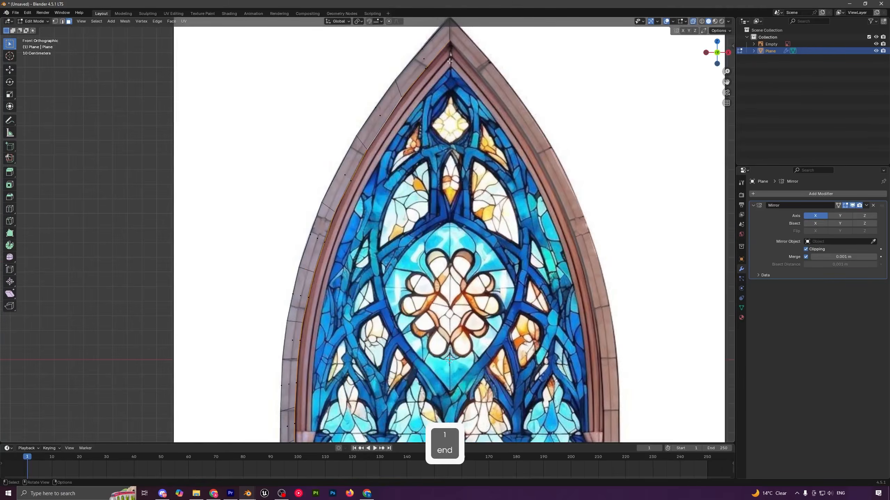
{"action": "scroll", "coordinate": [490, 84], "scroll_direction": "down", "scroll_amount": 4}
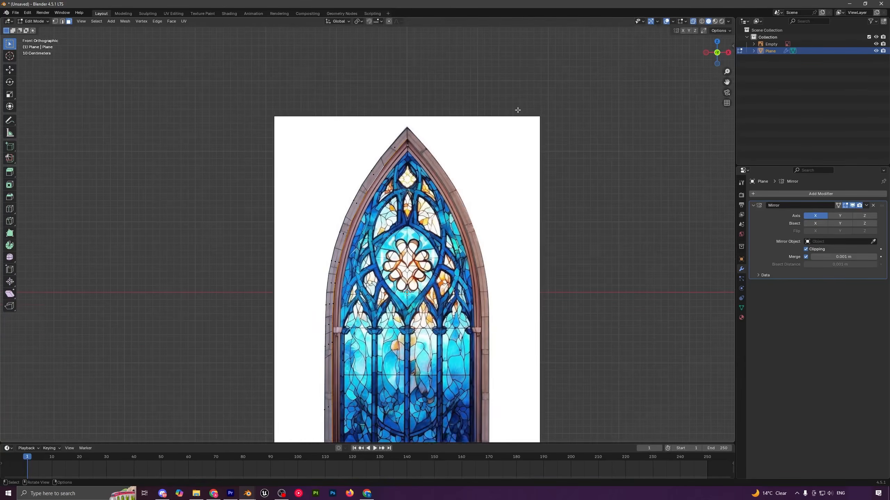
{"action": "key", "text": "alt+e"}
{"action": "left_click", "coordinate": [511, 177]}
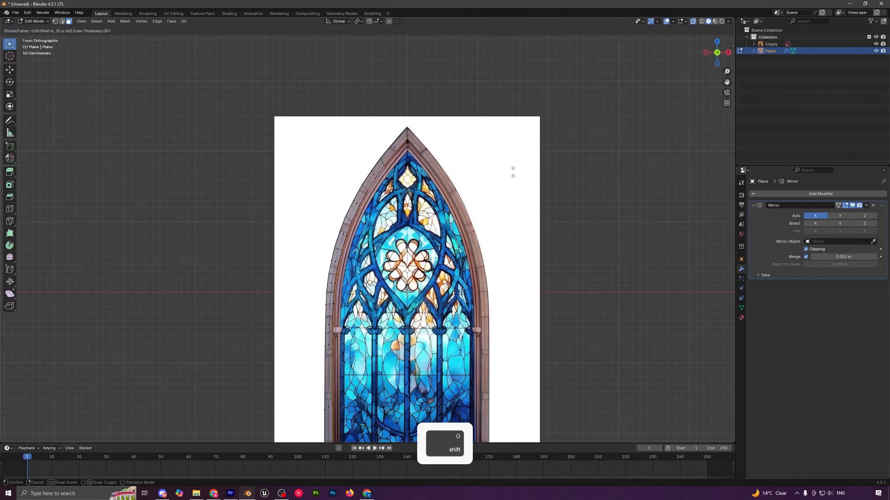
{"action": "left_click", "coordinate": [526, 154]}
Step: Enable Offset Even for the inner band's extrusion
{"action": "middle_click_drag", "start_coordinate": [498, 253], "coordinate": [517, 189], "text": "shift"}
{"action": "left_click", "coordinate": [54, 436]}
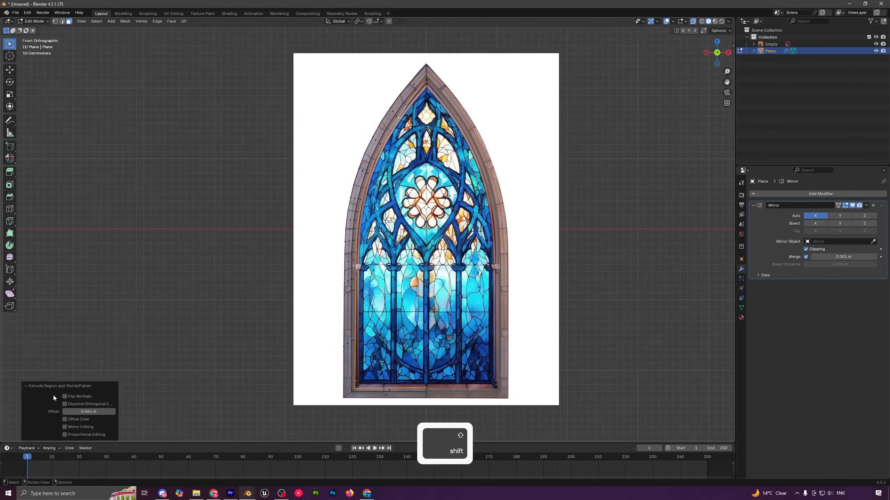
{"action": "left_click", "coordinate": [75, 419]}
{"action": "left_click", "coordinate": [79, 419]}
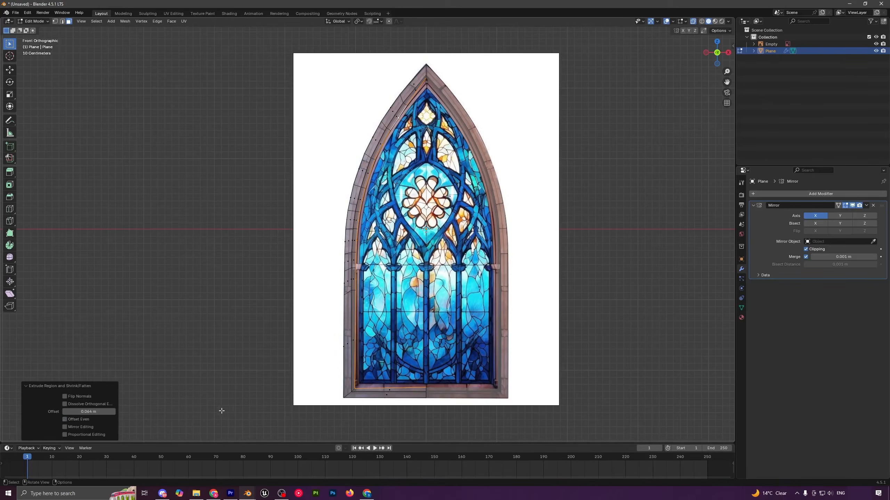
{"action": "left_click", "coordinate": [81, 420]}
Step: Lower the extruded band's apex vertices about 0.071 m along Z to match the reference's inner peak
{"action": "middle_click_drag", "start_coordinate": [364, 125], "coordinate": [369, 231], "text": "shift"}
{"action": "scroll", "coordinate": [368, 230], "scroll_direction": "up", "scroll_amount": 5}
{"action": "middle_click_drag", "start_coordinate": [542, 206], "coordinate": [438, 235], "text": "shift"}
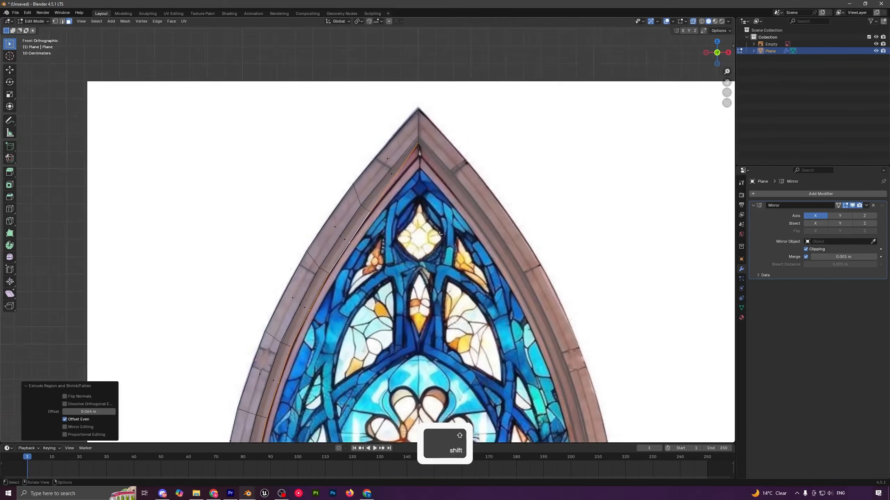
{"action": "scroll", "coordinate": [438, 234], "scroll_direction": "up", "scroll_amount": 2}
{"action": "key", "text": "1"}
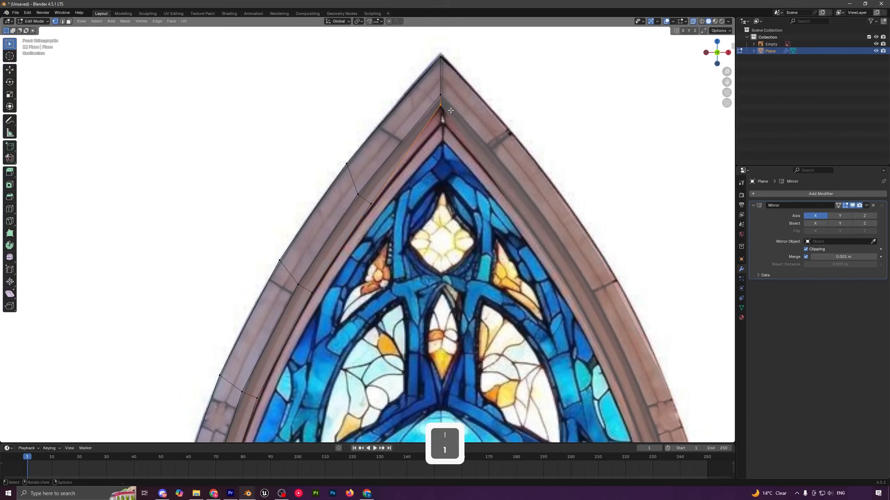
{"action": "key", "text": "g"}
{"action": "key", "text": "z"}
{"action": "left_click", "coordinate": [469, 143]}
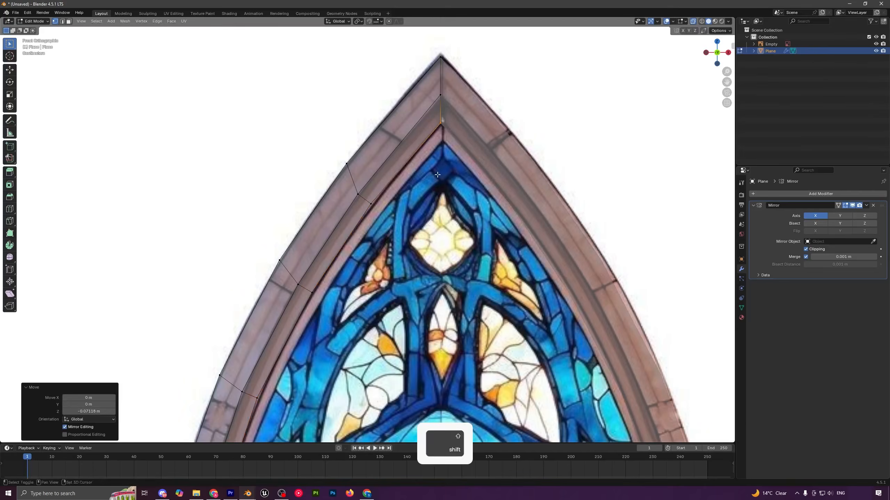
{"action": "scroll", "coordinate": [404, 225], "scroll_direction": "down", "scroll_amount": 7}
Step: Add another lengthwise loop cut along the newly extruded inner band, sliding it about 0.40
{"action": "key", "text": "Tab"}
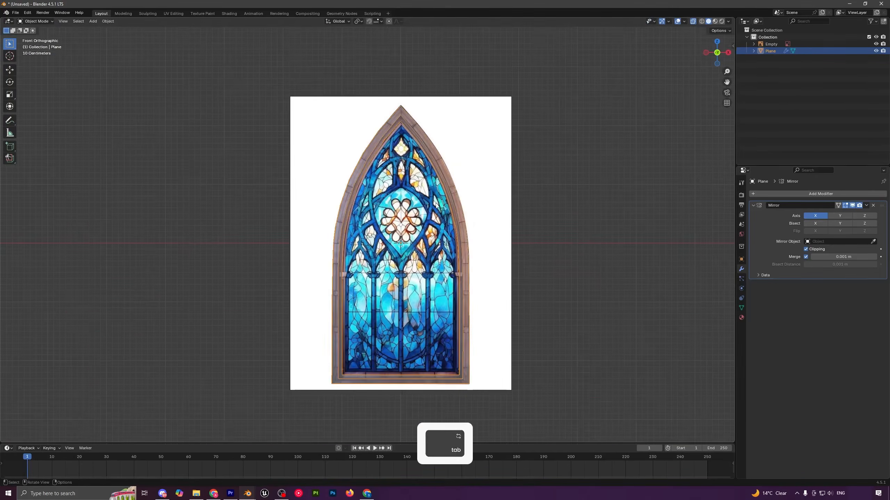
{"action": "middle_click_drag", "start_coordinate": [405, 226], "coordinate": [401, 221]}
{"action": "mouse_move", "coordinate": [361, 140]}
{"action": "middle_mouse_down"}
{"action": "mouse_move", "coordinate": [351, 144]}
{"action": "mouse_move", "coordinate": [393, 122]}
{"action": "mouse_move", "coordinate": [352, 137]}
{"action": "middle_mouse_up"}
{"action": "scroll", "coordinate": [382, 179], "scroll_direction": "up", "scroll_amount": 5}
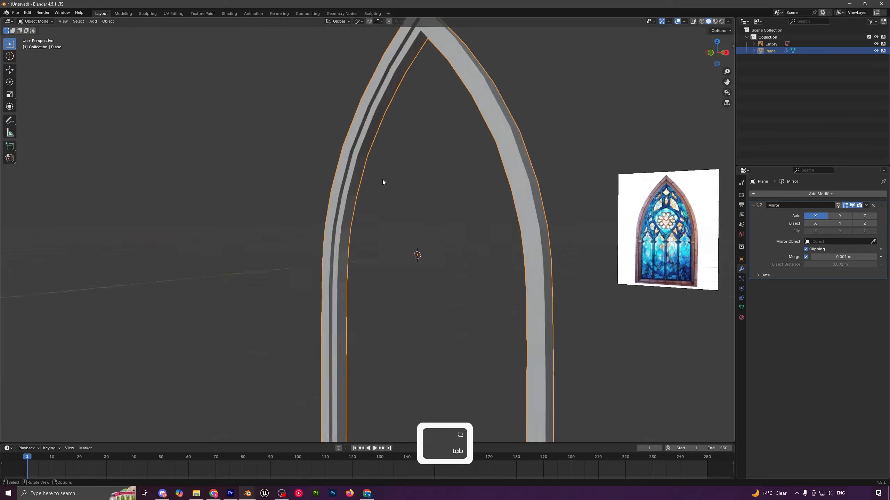
{"action": "key", "text": "Tab"}
{"action": "key", "text": "ctrl+r"}
{"action": "left_click", "coordinate": [369, 130]}
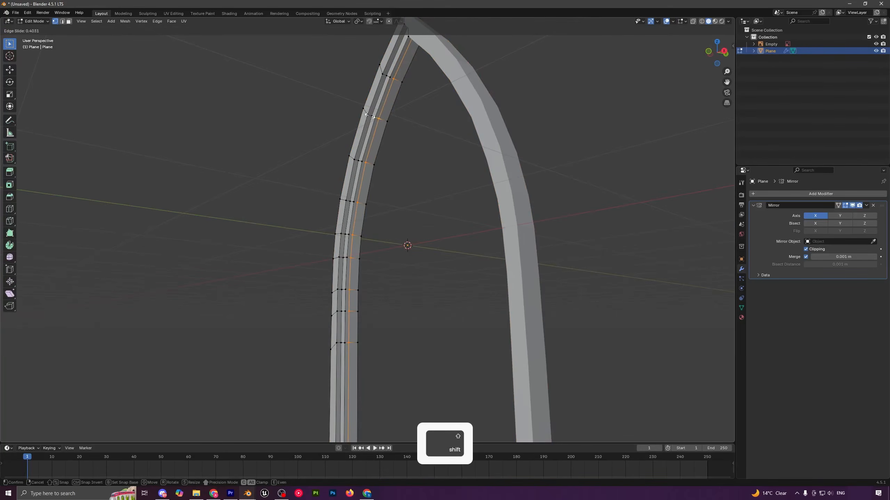
{"action": "left_click", "coordinate": [373, 118]}
Step: Select the innermost face loop beside the new cut and extrude it along normals by about 0.036 m in front view
{"action": "key", "text": "alt+a"}
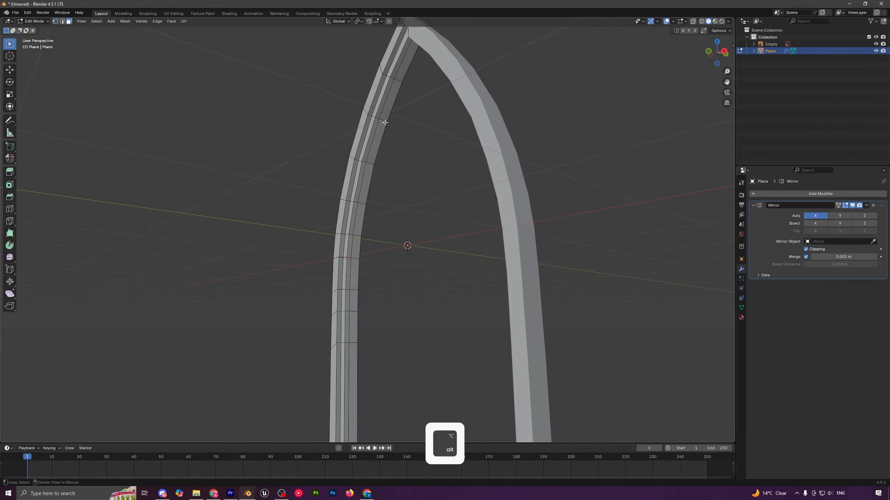
{"action": "left_click", "coordinate": [384, 120], "text": "alt"}
{"action": "scroll", "coordinate": [406, 139], "scroll_direction": "down", "scroll_amount": 5}
{"action": "middle_click_drag", "start_coordinate": [406, 140], "coordinate": [433, 158]}
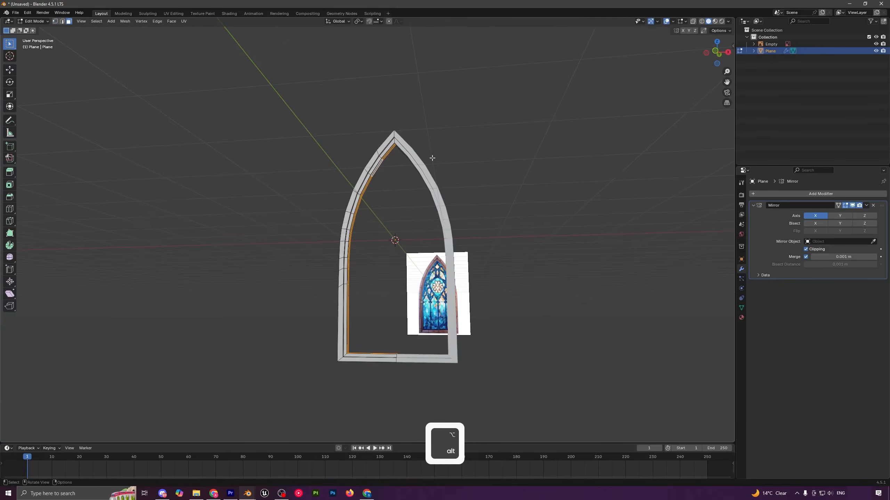
{"action": "key", "text": "KP_3"}
{"action": "key", "text": "KP_1"}
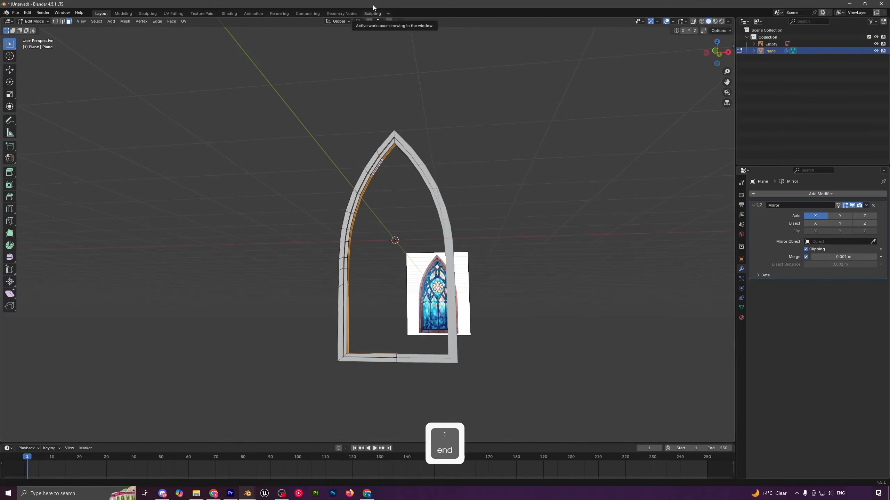
{"action": "middle_click_drag", "start_coordinate": [475, 119], "coordinate": [482, 123]}
{"action": "key", "text": "KP_1"}
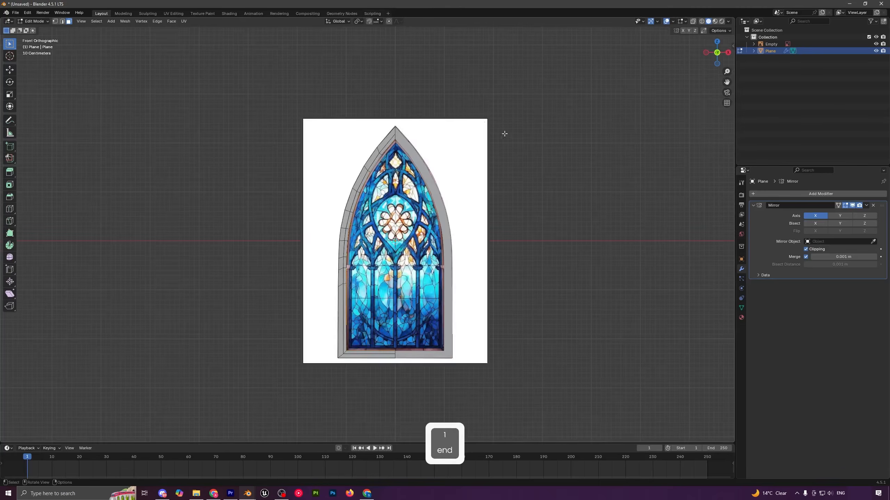
{"action": "scroll", "coordinate": [496, 129], "scroll_direction": "up", "scroll_amount": 3}
{"action": "scroll", "coordinate": [497, 129], "scroll_direction": "down", "scroll_amount": 1}
{"action": "key", "text": "alt+e"}
{"action": "left_click", "coordinate": [549, 179]}
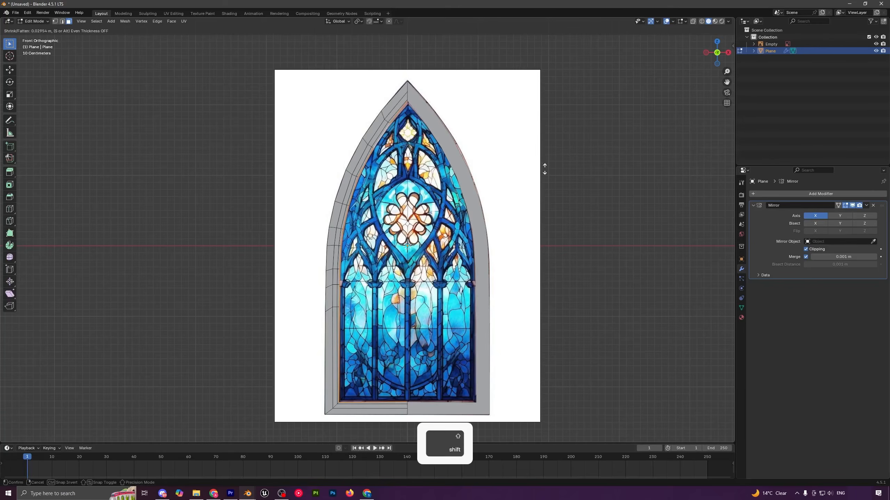
{"action": "left_click", "coordinate": [544, 166]}
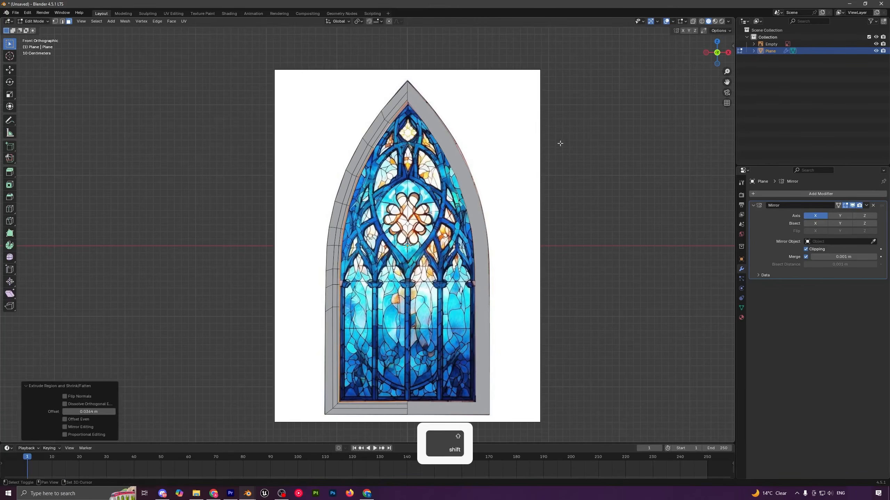
Step: Turn on X-ray and enable Offset Even for the second inner extrusion
{"action": "middle_click_drag", "start_coordinate": [472, 244], "coordinate": [450, 109], "text": "shift"}
{"action": "scroll", "coordinate": [462, 142], "scroll_direction": "up", "scroll_amount": 4}
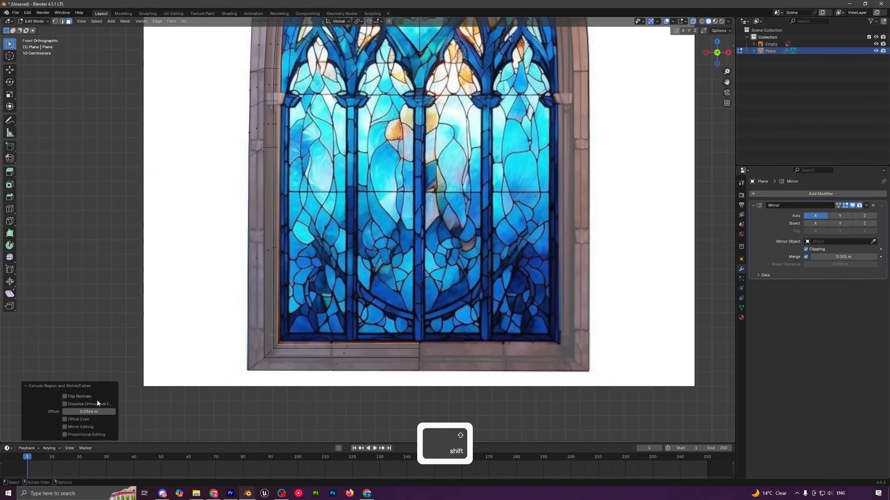
{"action": "left_click", "coordinate": [80, 422]}
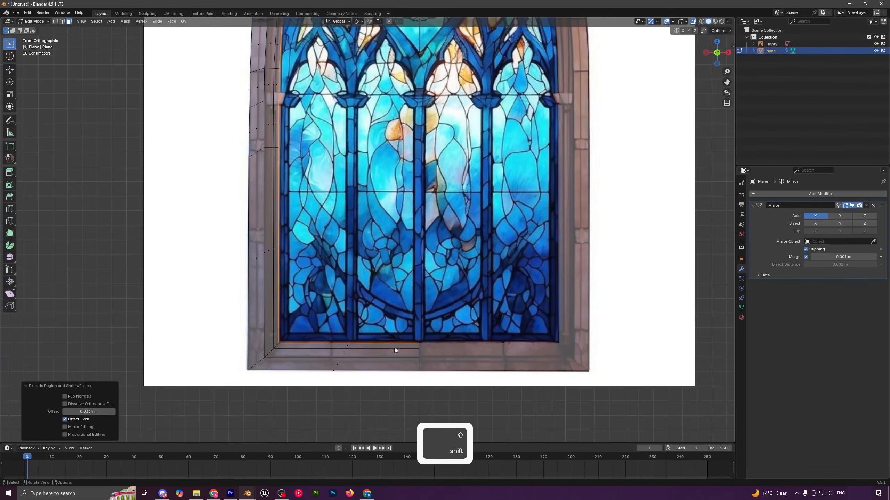
Step: Lower the innermost apex vertices along Z to the tip of the reference's glass area
{"action": "scroll", "coordinate": [390, 348], "scroll_direction": "up", "scroll_amount": 6, "text": "shift"}
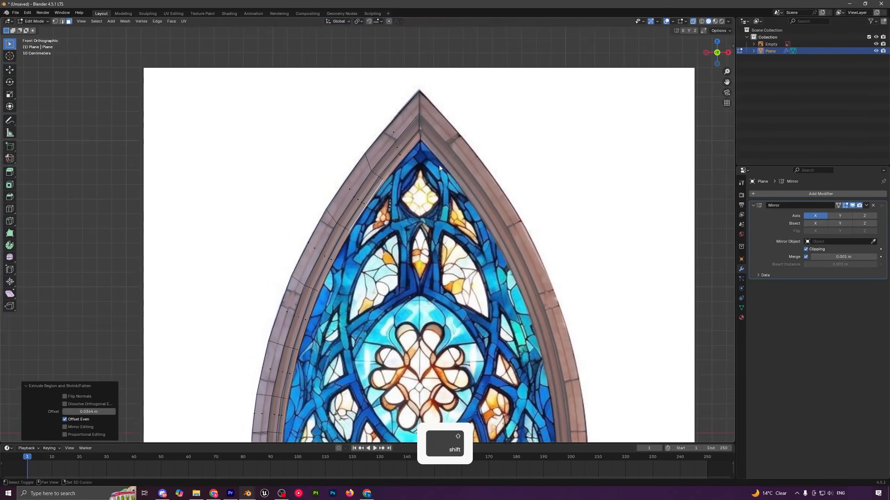
{"action": "key", "text": "1"}
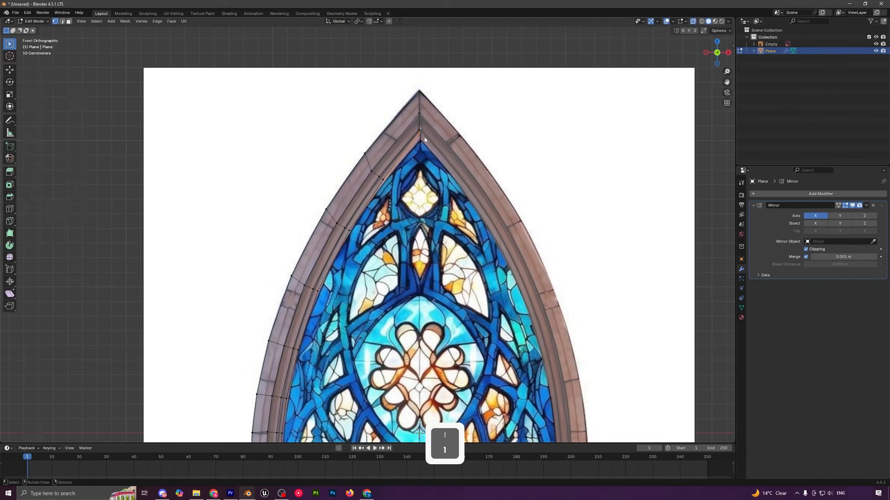
{"action": "scroll", "coordinate": [424, 137], "scroll_direction": "up", "scroll_amount": 2}
{"action": "left_click_drag", "start_coordinate": [439, 91], "coordinate": [446, 96]}
{"action": "key", "text": "g"}
{"action": "key", "text": "z"}
{"action": "left_click", "coordinate": [399, 175]}
Step: Lower the inner-edge vertex beside the apex along Z to follow the reference's inner arch
{"action": "left_click", "coordinate": [395, 163]}
{"action": "key", "text": "g"}
{"action": "key", "text": "z"}
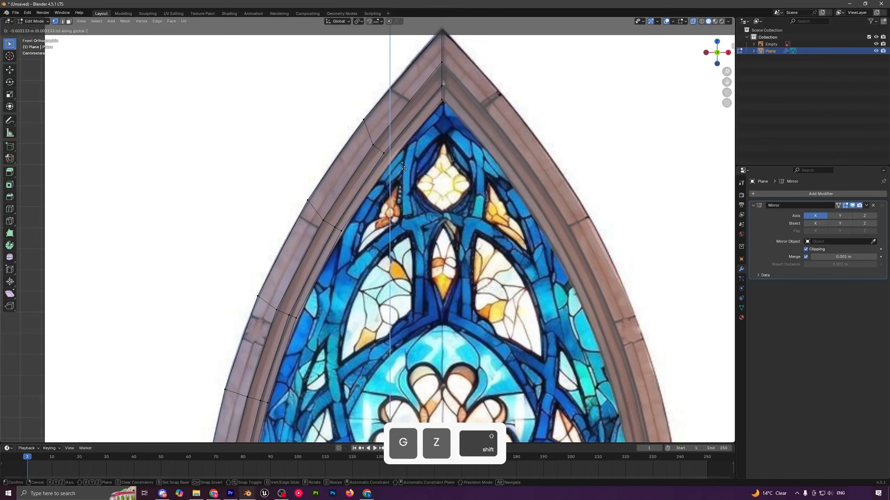
{"action": "left_click", "coordinate": [430, 193]}
Step: Return to Object Mode, turn off X-ray, and enable Cavity and Shadow in the viewport shading
{"action": "key", "text": "Tab"}
{"action": "scroll", "coordinate": [463, 192], "scroll_direction": "down", "scroll_amount": 10}
{"action": "middle_click_drag", "start_coordinate": [432, 247], "coordinate": [665, 41]}
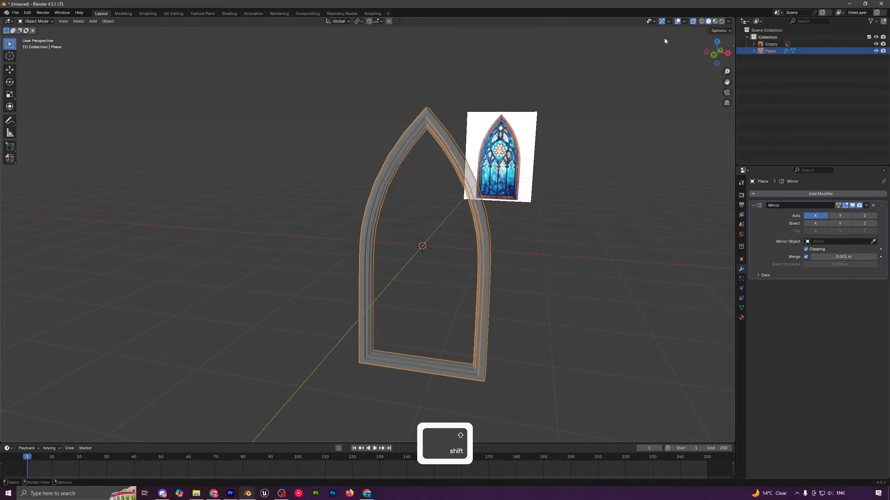
{"action": "left_click", "coordinate": [696, 23]}
{"action": "scroll", "coordinate": [528, 205], "scroll_direction": "up", "scroll_amount": 3}
{"action": "left_click", "coordinate": [728, 22]}
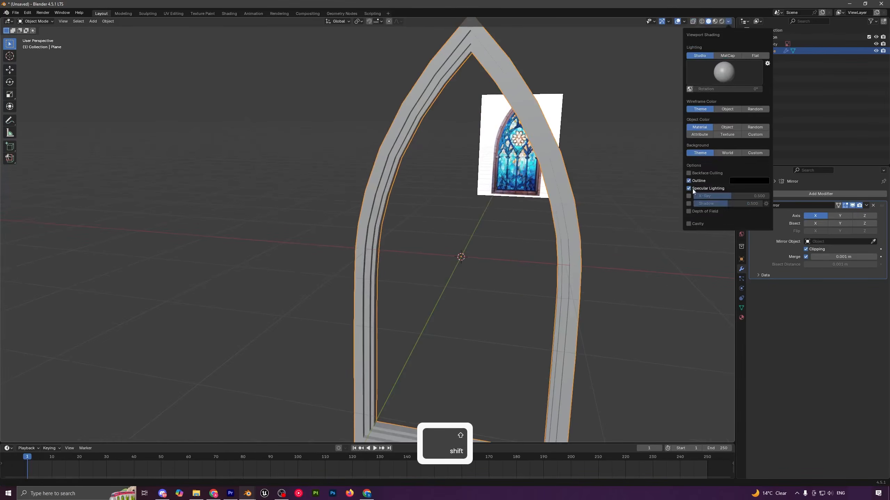
{"action": "left_click", "coordinate": [689, 224]}
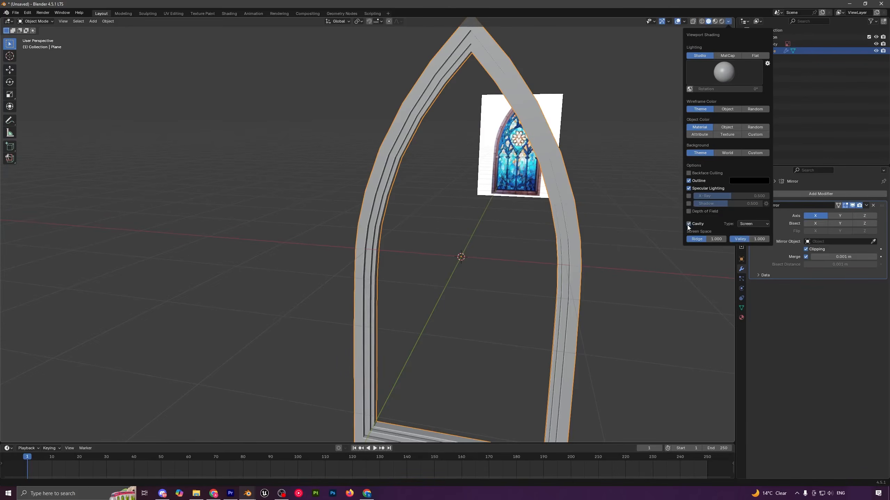
{"action": "left_click", "coordinate": [689, 204]}
{"action": "scroll", "coordinate": [575, 211], "scroll_direction": "down", "scroll_amount": 3}
Step: Add a Bevel modifier to the frame and set its amount to 0.006 m
{"action": "middle_click_drag", "start_coordinate": [515, 214], "coordinate": [553, 172]}
{"action": "left_click", "coordinate": [820, 194]}
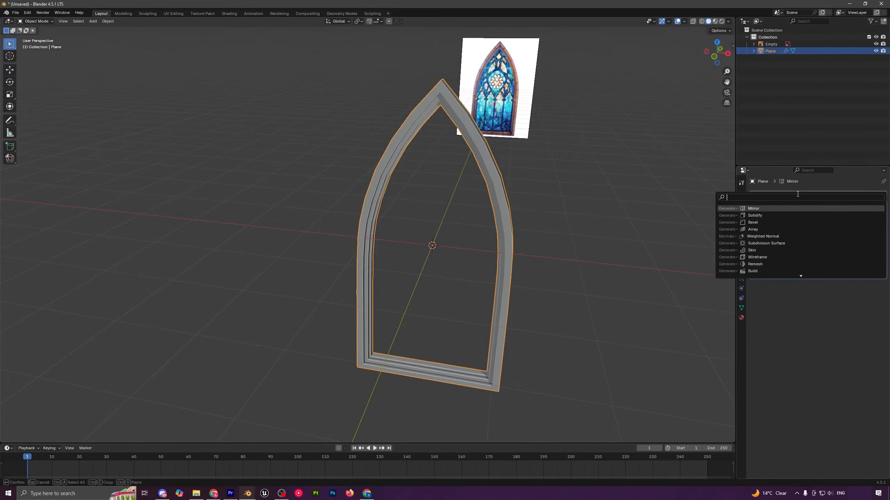
{"action": "left_click", "coordinate": [753, 223]}
{"action": "middle_click_drag", "start_coordinate": [460, 123], "coordinate": [582, 237]}
{"action": "left_click_drag", "start_coordinate": [838, 312], "coordinate": [824, 312], "text": "shift"}
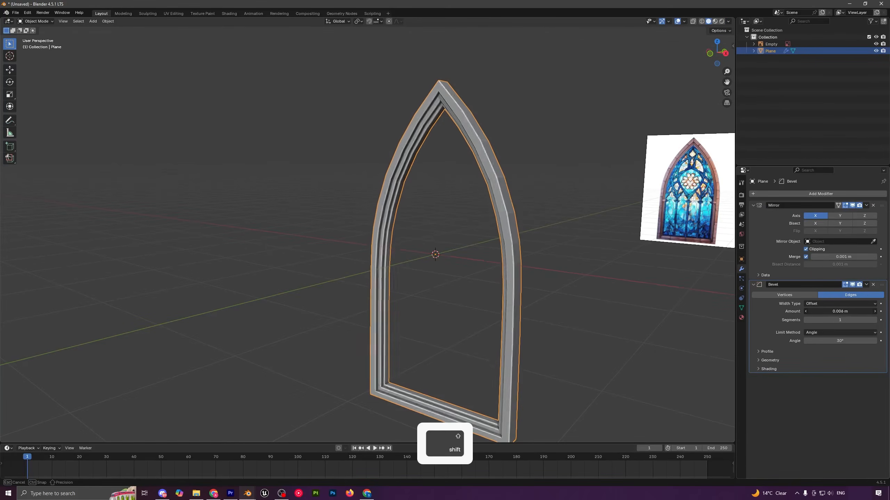
Step: Apply Shade Auto Smooth to the frame and inspect its edges up close
{"action": "right_click", "coordinate": [504, 203]}
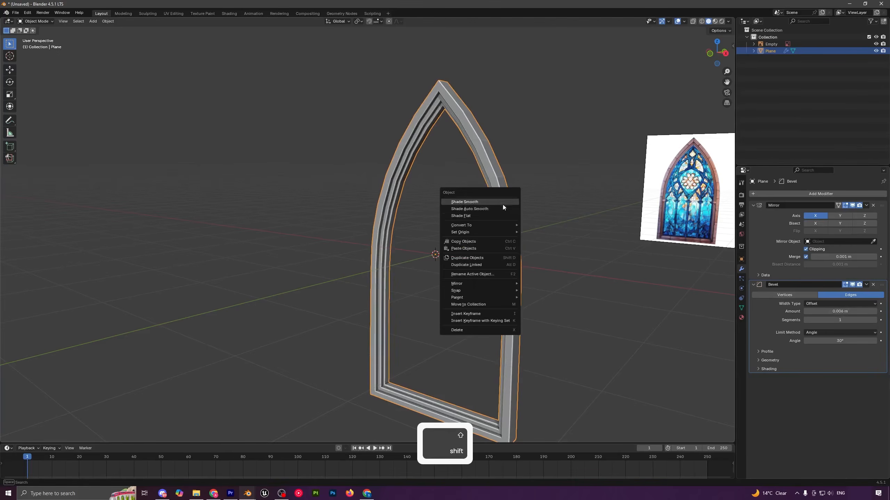
{"action": "left_click", "coordinate": [502, 207]}
{"action": "middle_click_drag", "start_coordinate": [502, 207], "coordinate": [469, 237]}
{"action": "scroll", "coordinate": [448, 195], "scroll_direction": "up", "scroll_amount": 5}
{"action": "middle_click_drag", "start_coordinate": [449, 195], "coordinate": [493, 178]}
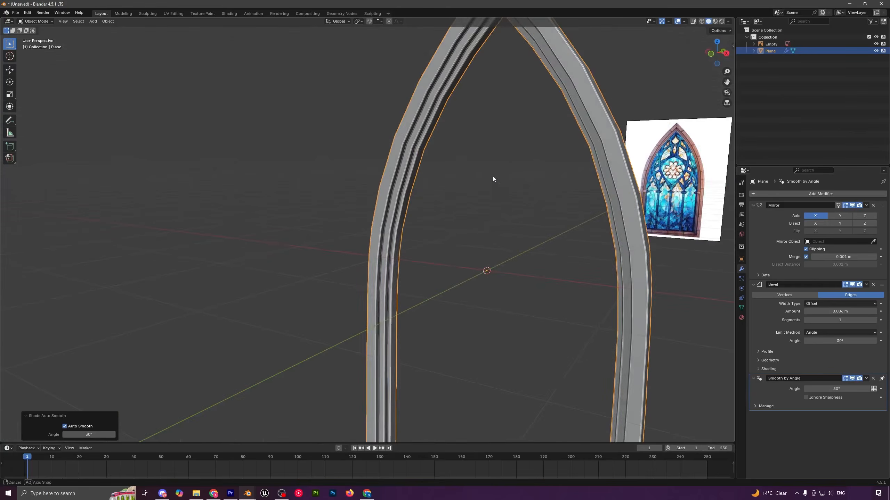
Step: Collapse the Bevel and Mirror modifiers and add a Subdivision Surface modifier to the frame
{"action": "left_click", "coordinate": [753, 285]}
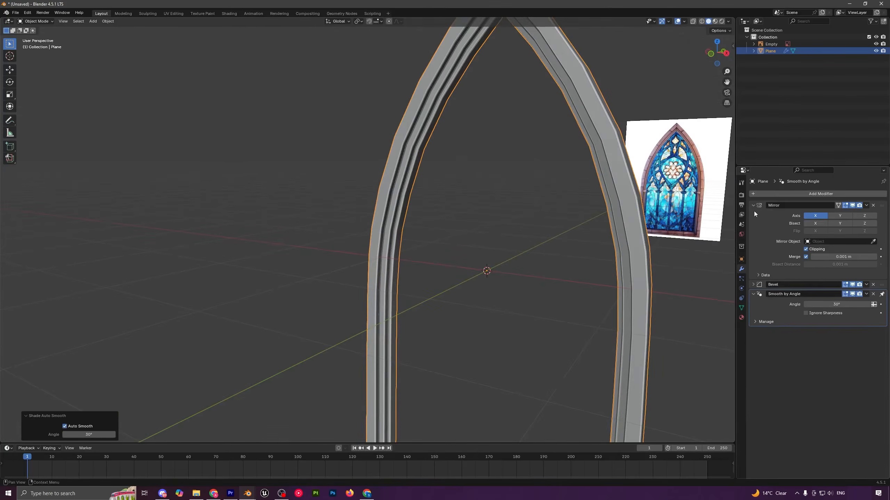
{"action": "left_click", "coordinate": [753, 205]}
{"action": "left_click", "coordinate": [775, 193]}
{"action": "key", "text": "space"}
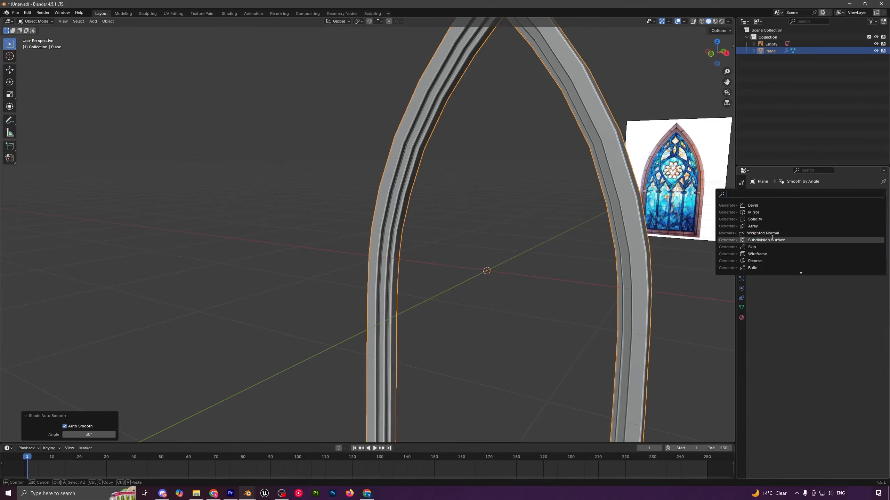
{"action": "left_click", "coordinate": [773, 241]}
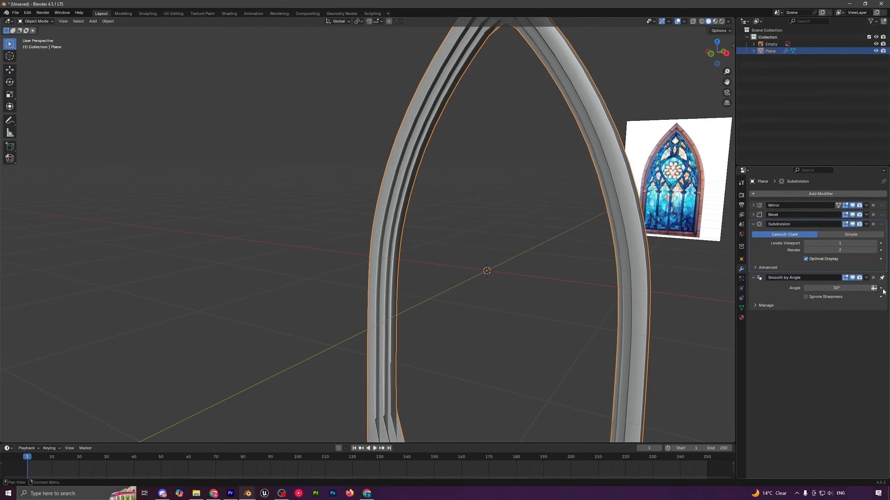
Step: Move the Smooth by Angle modifier to the start of the frame's modifier stack and expand the Bevel settings
{"action": "scroll", "coordinate": [511, 287], "scroll_direction": "down", "scroll_amount": 5}
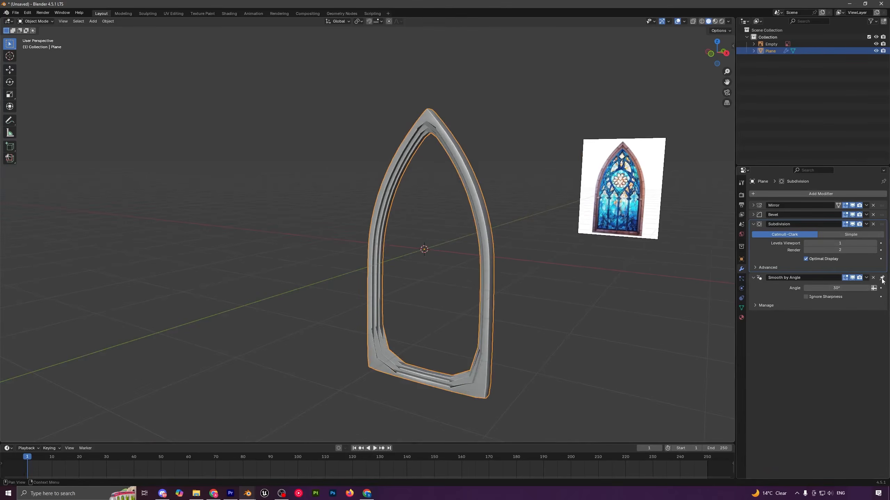
{"action": "left_click_drag", "start_coordinate": [882, 279], "coordinate": [881, 191]}
{"action": "middle_click_drag", "start_coordinate": [512, 212], "coordinate": [532, 201]}
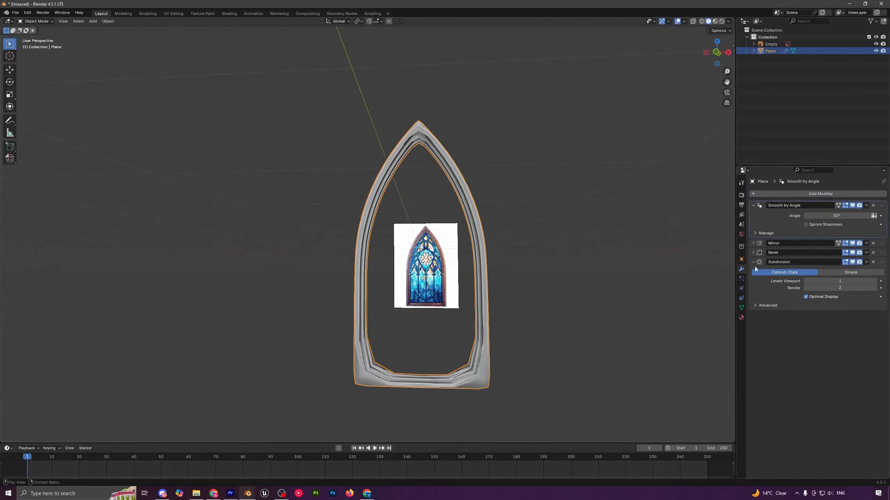
{"action": "left_click", "coordinate": [753, 252]}
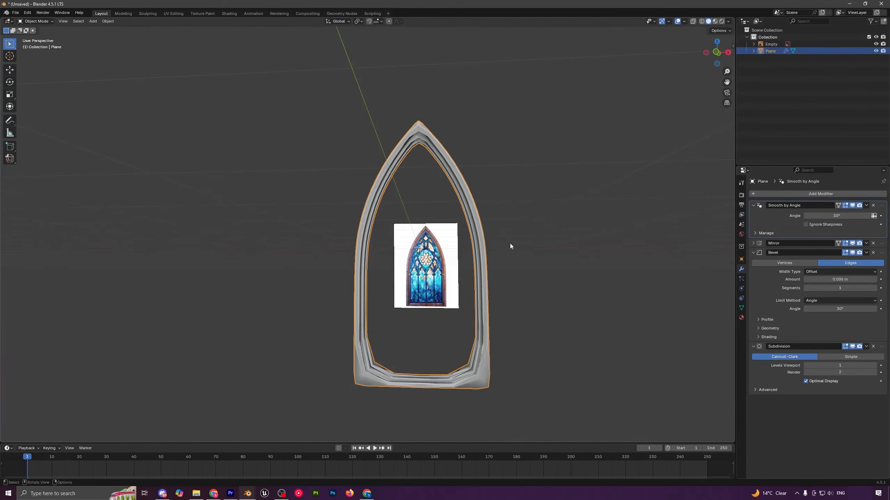
Step: Add a loop cut on the frame's arch and slide it up close to the pointed tip
{"action": "key", "text": "Tab"}
{"action": "scroll", "coordinate": [441, 149], "scroll_direction": "up", "scroll_amount": 5}
{"action": "key", "text": "ctrl+r"}
{"action": "left_click", "coordinate": [450, 161]}
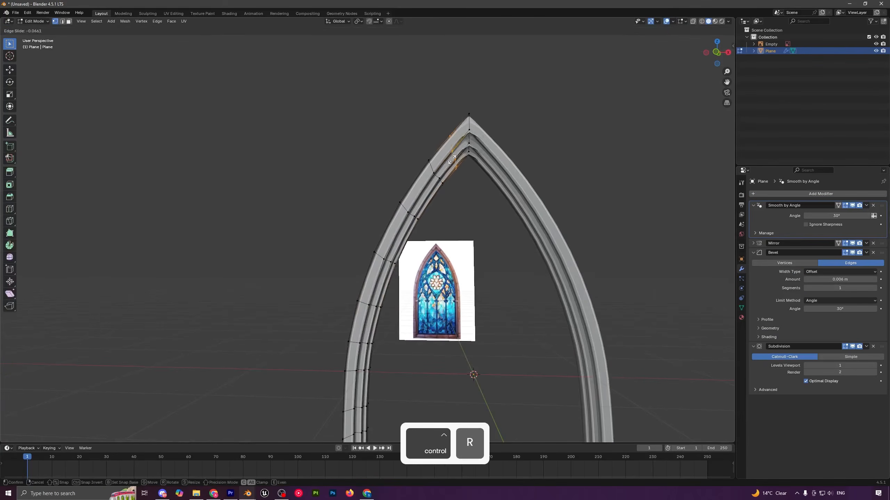
{"action": "left_click", "coordinate": [476, 149]}
{"action": "key", "text": "Tab"}
Step: Add loop cuts on the frame's lower side and bottom rail, sliding each one close to the bottom corner
{"action": "middle_click_drag", "start_coordinate": [416, 326], "coordinate": [406, 220], "text": "shift"}
{"action": "key", "text": "Tab"}
{"action": "key", "text": "ctrl+r"}
{"action": "left_click", "coordinate": [363, 231]}
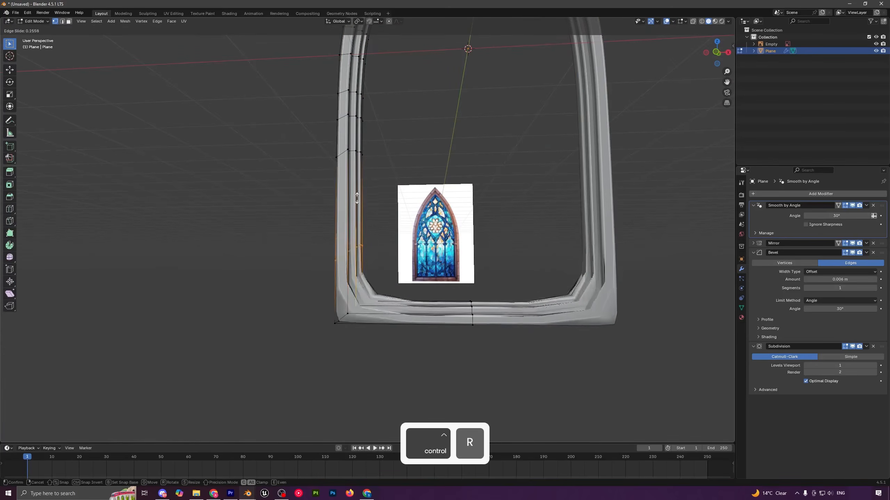
{"action": "left_click", "coordinate": [370, 250]}
{"action": "key", "text": "ctrl+r"}
{"action": "left_click", "coordinate": [372, 322]}
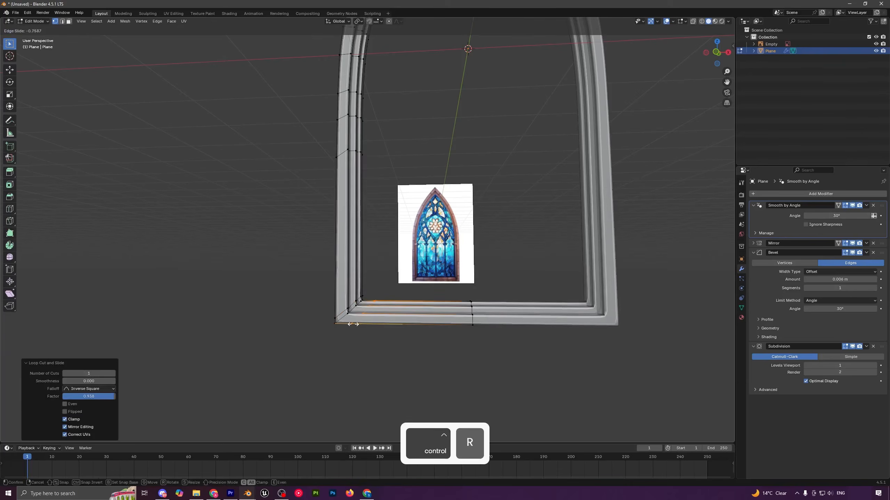
{"action": "left_click", "coordinate": [342, 325]}
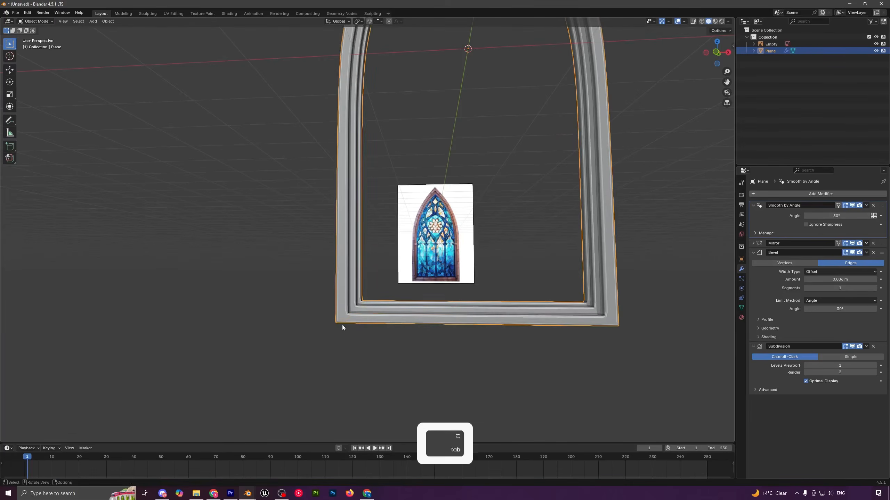
Step: Edge-slide the side rail's lowest loop closer to the frame's bottom corner and return to Object Mode
{"action": "scroll", "coordinate": [363, 332], "scroll_direction": "up", "scroll_amount": 3}
{"action": "left_click", "coordinate": [339, 352], "text": "alt"}
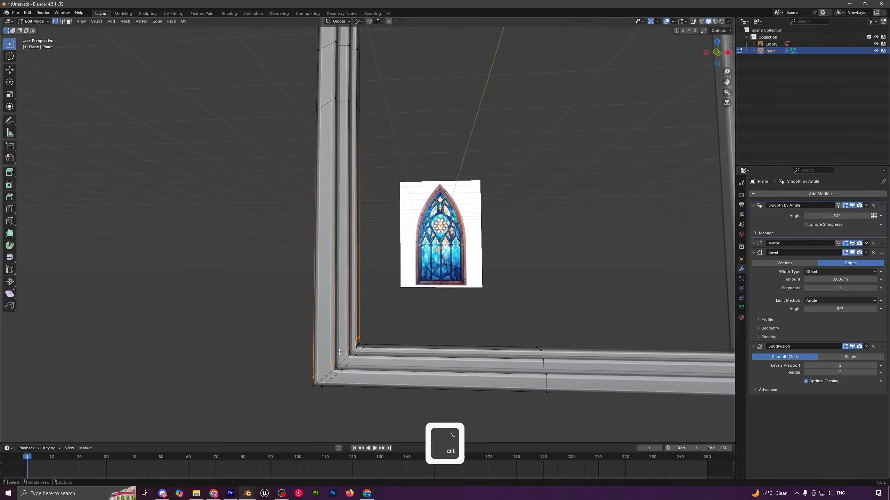
{"action": "key", "text": "g"}
{"action": "key", "text": "g"}
{"action": "left_click", "coordinate": [341, 367]}
{"action": "key", "text": "Tab"}
Step: Raise the Subdivision modifier's viewport level to 2
{"action": "scroll", "coordinate": [462, 323], "scroll_direction": "down", "scroll_amount": 3}
{"action": "middle_click_drag", "start_coordinate": [546, 309], "coordinate": [443, 307], "text": "shift"}
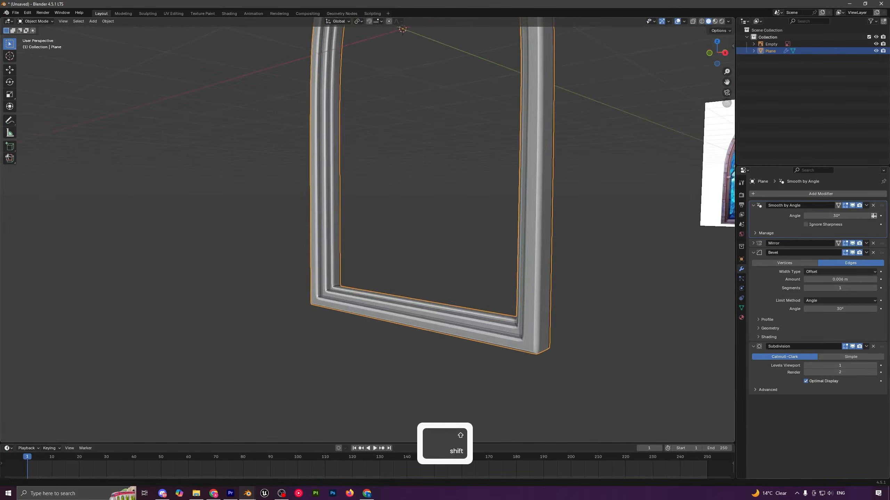
{"action": "left_click", "coordinate": [874, 366]}
Step: Inspect the smoothed frame's tip, corners and topology from several angles, and check it against the reference in front view
{"action": "scroll", "coordinate": [515, 271], "scroll_direction": "down", "scroll_amount": 3}
{"action": "middle_click_drag", "start_coordinate": [514, 271], "coordinate": [512, 372], "text": "shift"}
{"action": "middle_click_drag", "start_coordinate": [513, 372], "coordinate": [445, 347]}
{"action": "middle_click_drag", "start_coordinate": [443, 253], "coordinate": [431, 232], "text": "shift"}
{"action": "scroll", "coordinate": [448, 328], "scroll_direction": "up", "scroll_amount": 3}
{"action": "middle_click_drag", "start_coordinate": [417, 318], "coordinate": [459, 228], "text": "shift"}
{"action": "middle_click_drag", "start_coordinate": [442, 258], "coordinate": [486, 269]}
{"action": "middle_click_drag", "start_coordinate": [545, 295], "coordinate": [516, 278], "text": "shift"}
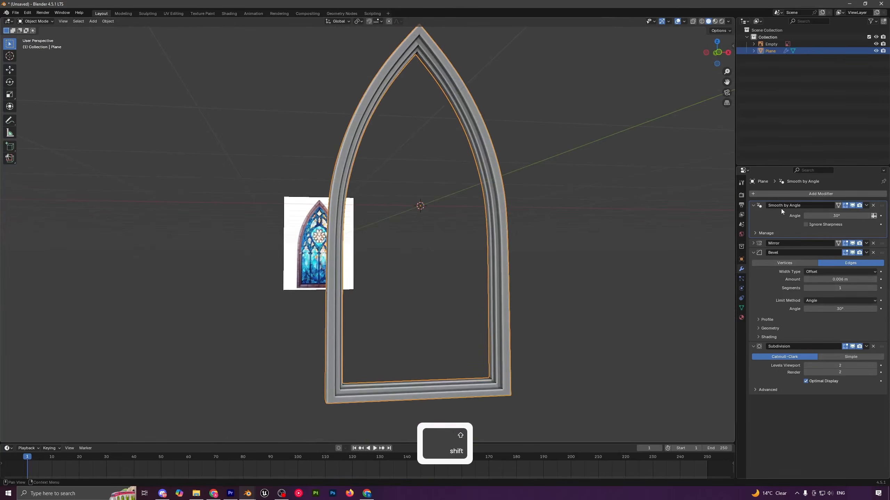
{"action": "key", "text": "Tab"}
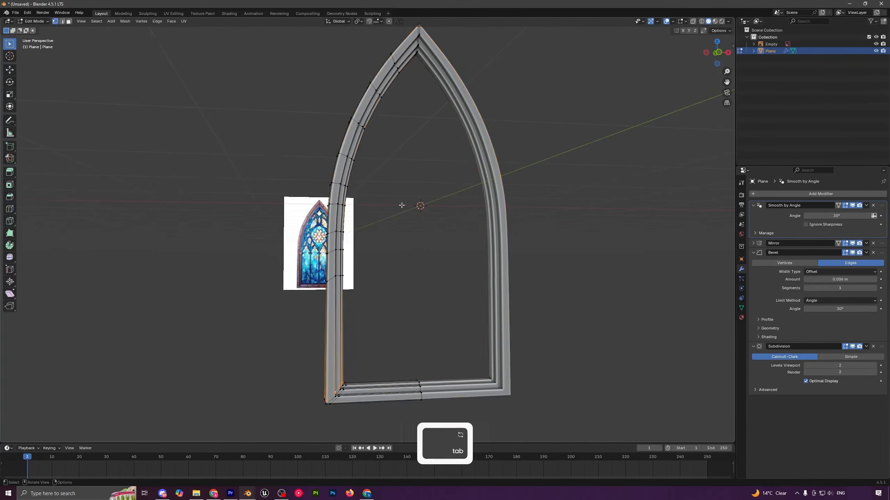
{"action": "middle_click_drag", "start_coordinate": [470, 225], "coordinate": [332, 129]}
{"action": "key", "text": "Tab"}
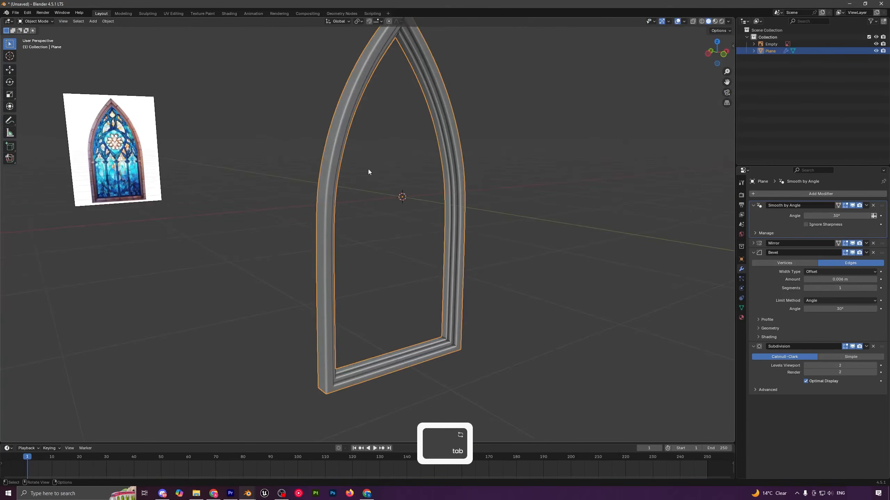
{"action": "key", "text": "KP_3"}
{"action": "key", "text": "KP_1"}
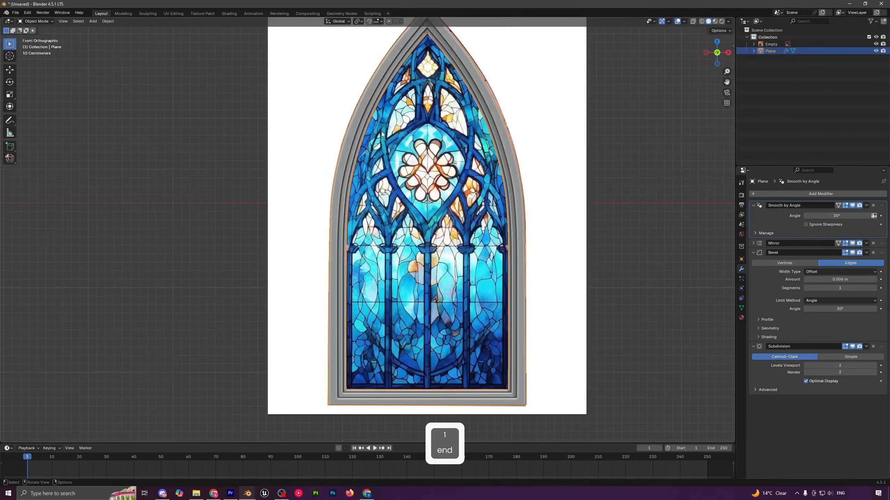
{"action": "scroll", "coordinate": [472, 123], "scroll_direction": "down", "scroll_amount": 3}
{"action": "middle_click_drag", "start_coordinate": [473, 123], "coordinate": [471, 182], "text": "shift"}
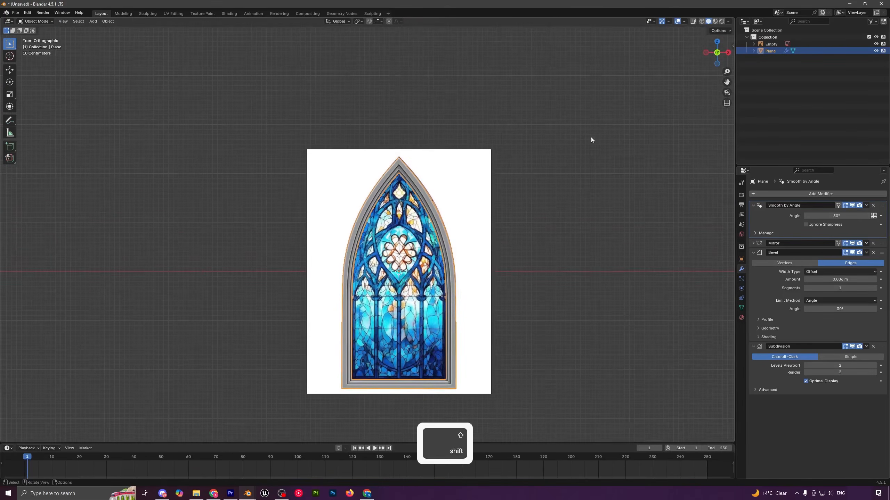
Step: Switch to the Shading workspace and create a new material named Window on the frame
{"action": "left_click_drag", "start_coordinate": [259, 443], "coordinate": [259, 312]}
{"action": "left_click", "coordinate": [227, 13]}
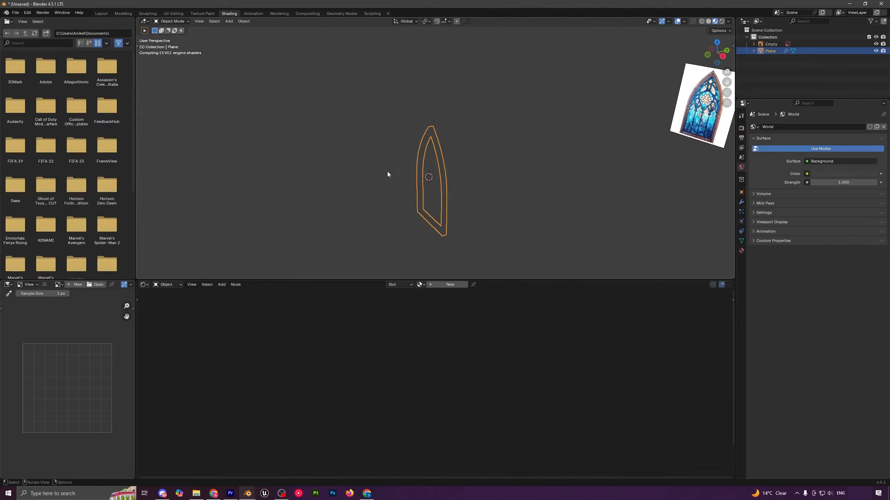
{"action": "middle_click_drag", "start_coordinate": [448, 199], "coordinate": [462, 180]}
{"action": "middle_click_drag", "start_coordinate": [468, 206], "coordinate": [455, 288], "text": "shift"}
{"action": "left_click", "coordinate": [451, 285]}
{"action": "left_click", "coordinate": [445, 284]}
{"action": "type", "text": "Window"}
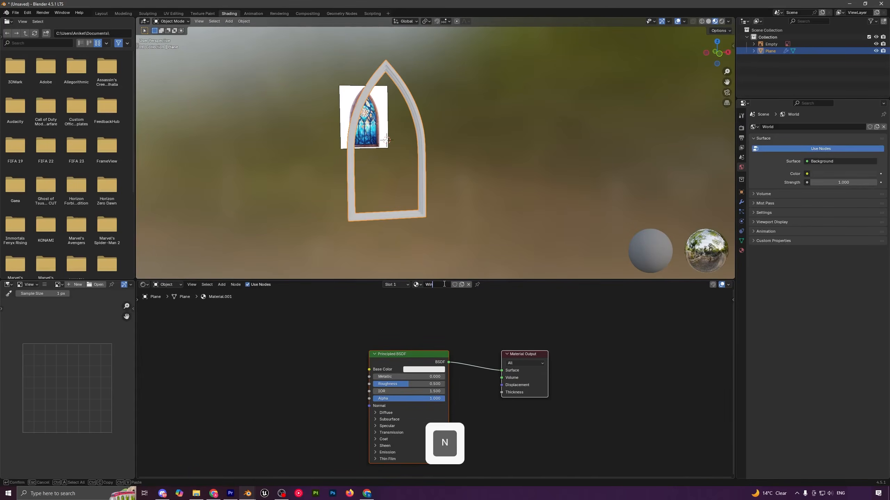
{"action": "key", "text": "Return"}
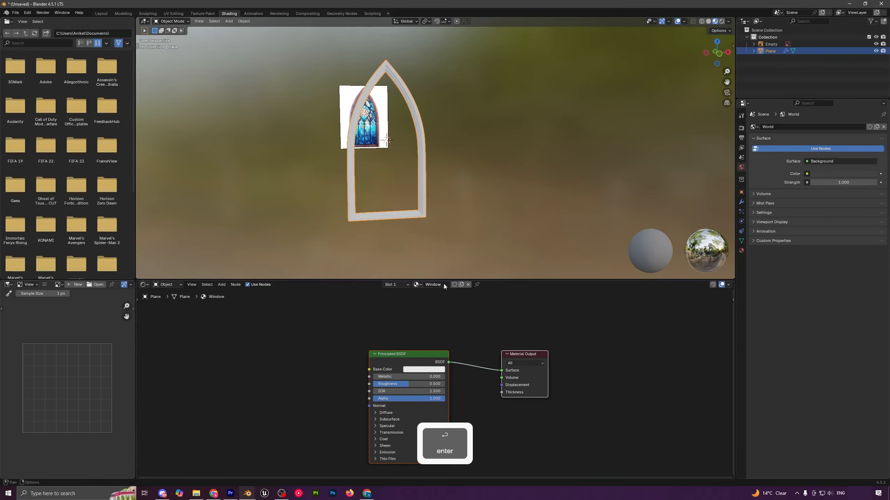
Step: Add an Image Texture node to the Window material and assign the stained-glass reference image to it
{"action": "left_click", "coordinate": [314, 355]}
{"action": "middle_click_drag", "start_coordinate": [314, 355], "coordinate": [363, 309]}
{"action": "key", "text": "shift+a"}
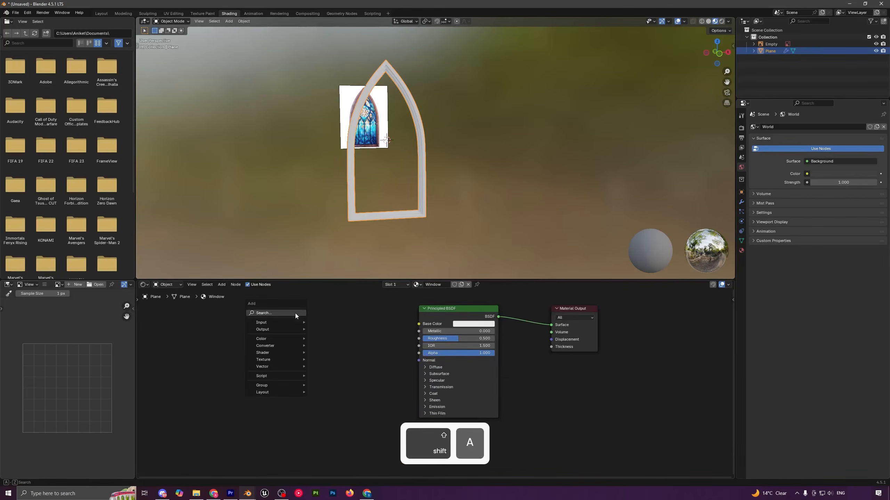
{"action": "left_click", "coordinate": [296, 314]}
{"action": "type", "text": "ima"}
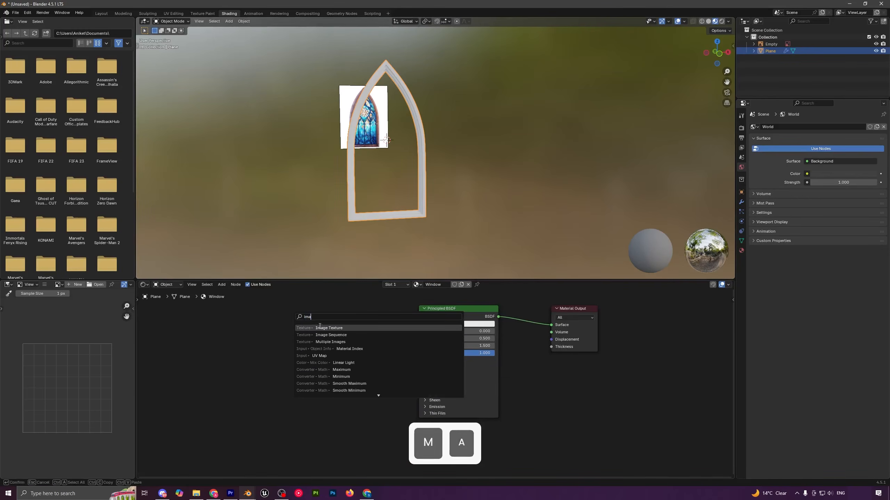
{"action": "left_click", "coordinate": [317, 328]}
{"action": "left_click", "coordinate": [235, 320]}
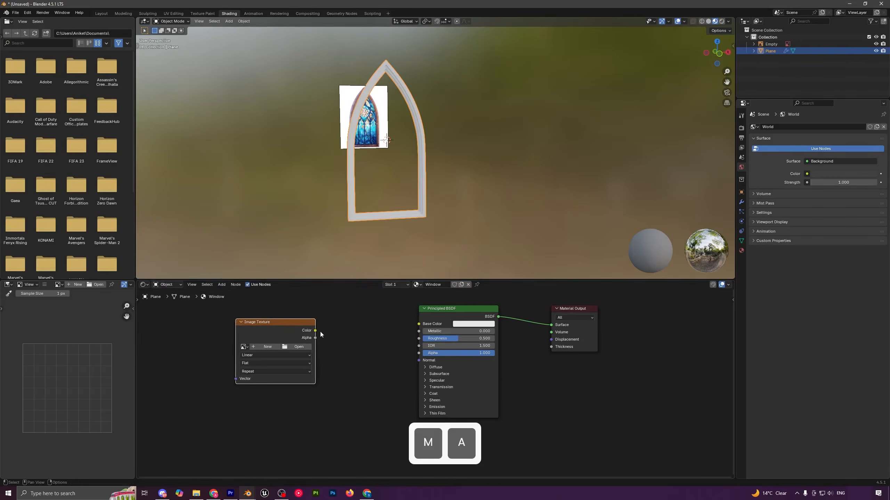
{"action": "left_click", "coordinate": [244, 347]}
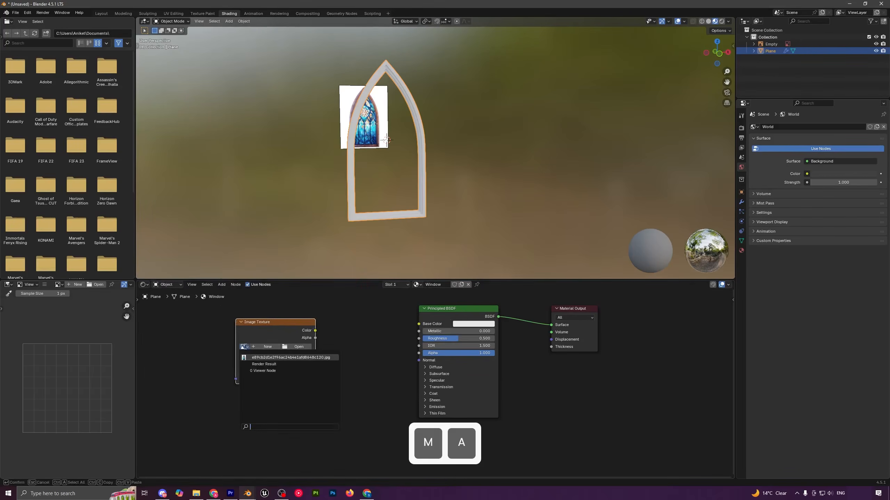
{"action": "left_click", "coordinate": [259, 358]}
Step: Connect the image texture's Color output to the Principled BSDF's Base Color and check the frame from the front
{"action": "middle_click_drag", "start_coordinate": [352, 130], "coordinate": [295, 99]}
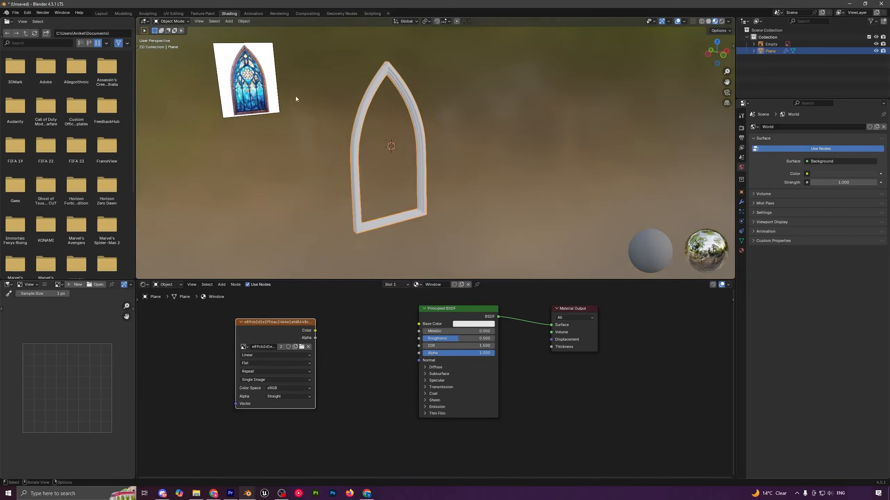
{"action": "left_click", "coordinate": [251, 77]}
{"action": "middle_click_drag", "start_coordinate": [250, 79], "coordinate": [387, 188]}
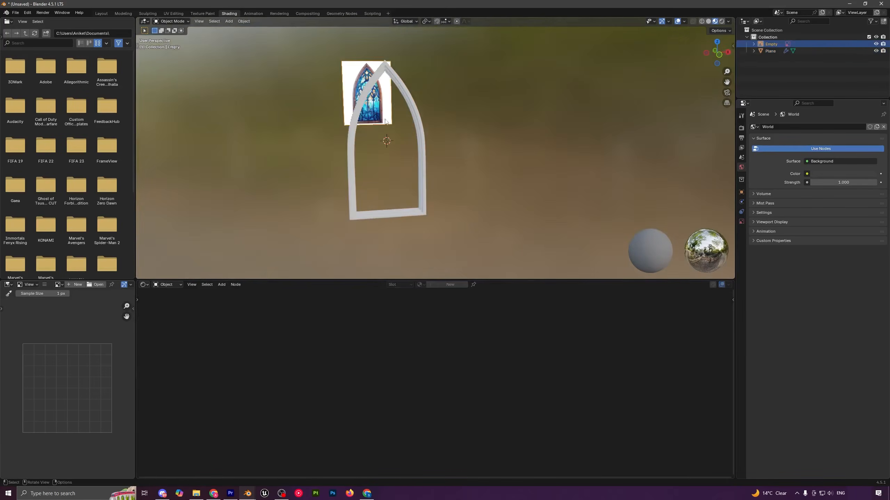
{"action": "left_click", "coordinate": [420, 117]}
{"action": "left_click_drag", "start_coordinate": [315, 330], "coordinate": [418, 324]}
{"action": "mouse_move", "coordinate": [420, 188]}
{"action": "middle_mouse_down"}
{"action": "mouse_move", "coordinate": [395, 194]}
{"action": "mouse_move", "coordinate": [432, 187]}
{"action": "middle_mouse_up"}
{"action": "scroll", "coordinate": [433, 188], "scroll_direction": "up", "scroll_amount": 2}
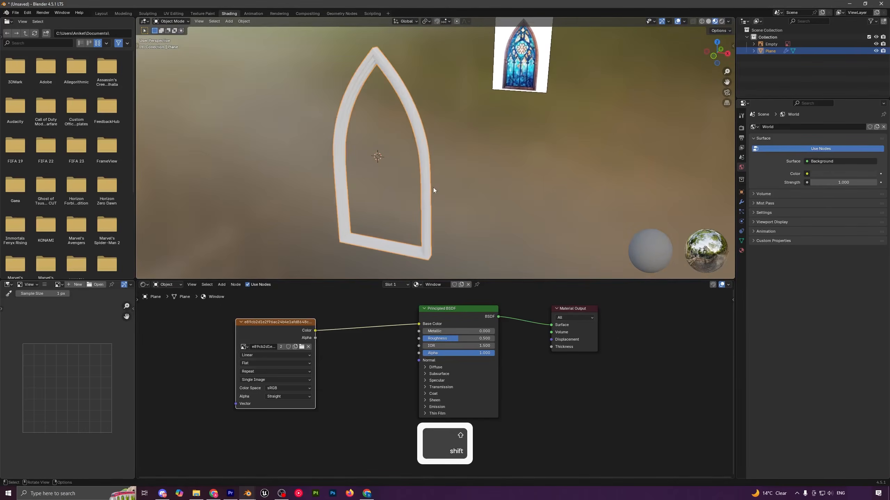
{"action": "key", "text": "KP_1"}
{"action": "middle_click_drag", "start_coordinate": [401, 118], "coordinate": [431, 104], "text": "shift"}
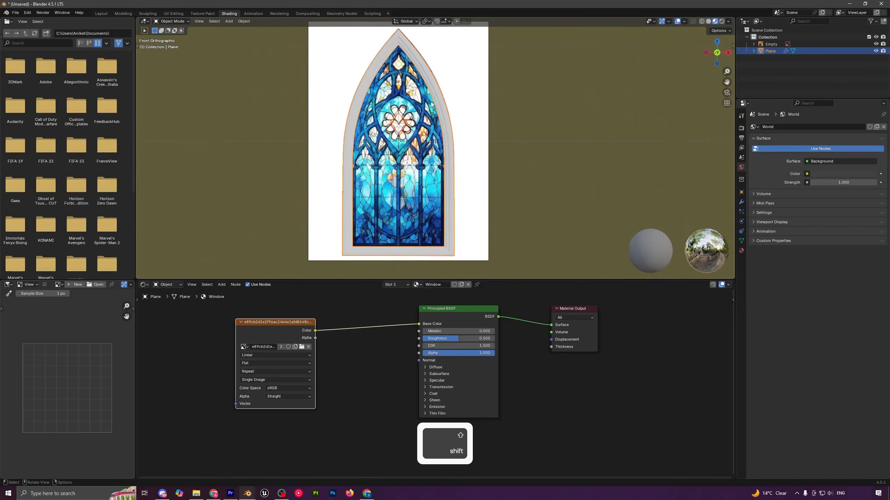
Step: Switch to the UV Editing workspace and select the frame's entire mesh in front orthographic view
{"action": "left_click", "coordinate": [174, 13]}
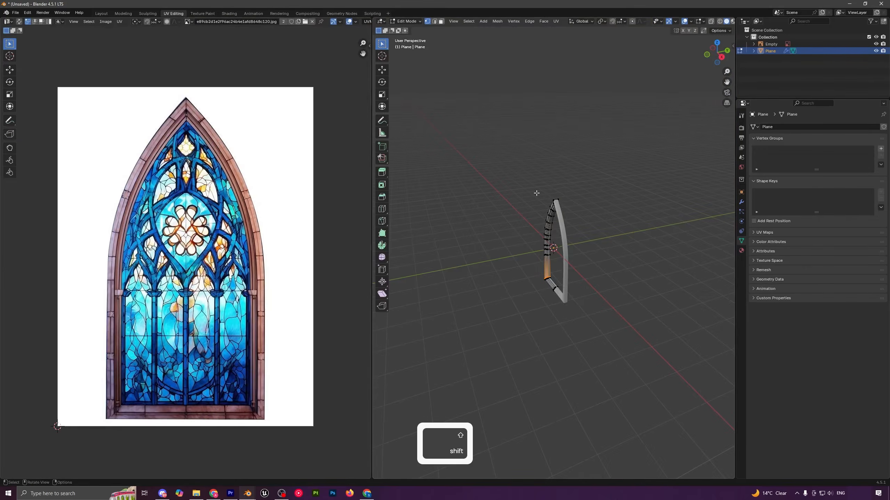
{"action": "key", "text": "KP_1"}
{"action": "scroll", "coordinate": [559, 205], "scroll_direction": "up", "scroll_amount": 5}
{"action": "key", "text": "a"}
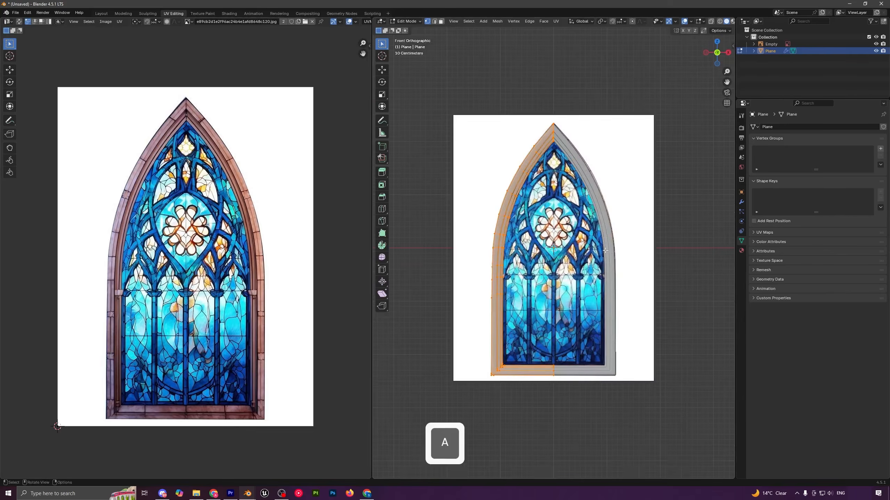
{"action": "middle_click_drag", "start_coordinate": [606, 250], "coordinate": [592, 262]}
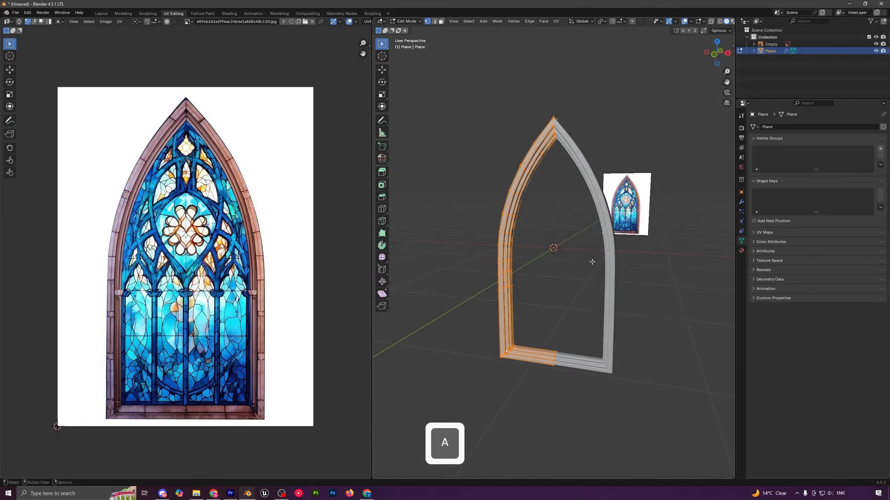
{"action": "key", "text": "KP_1"}
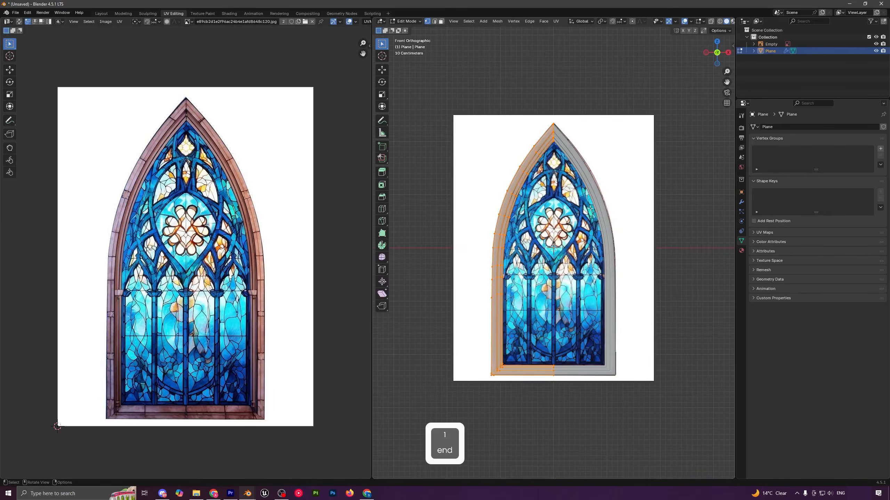
Step: Return to Object Mode and apply the frame's scale
{"action": "key", "text": "Tab"}
{"action": "key", "text": "ctrl+a"}
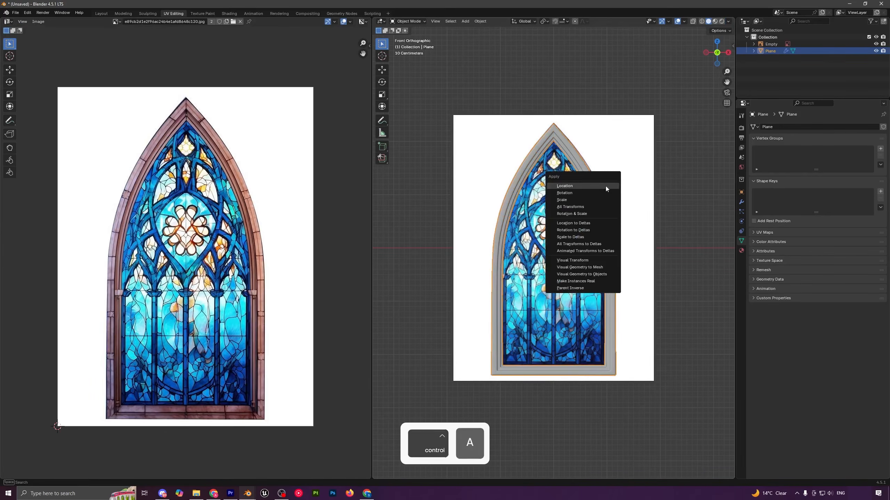
{"action": "left_click", "coordinate": [562, 200]}
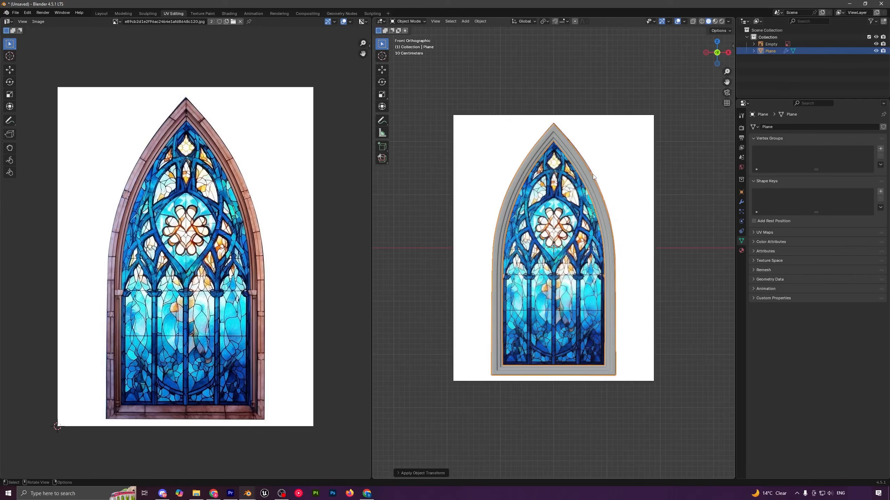
Step: Try to unwrap the frame's entire mesh with Project from View in the front view
{"action": "key", "text": "Tab"}
{"action": "key", "text": "a"}
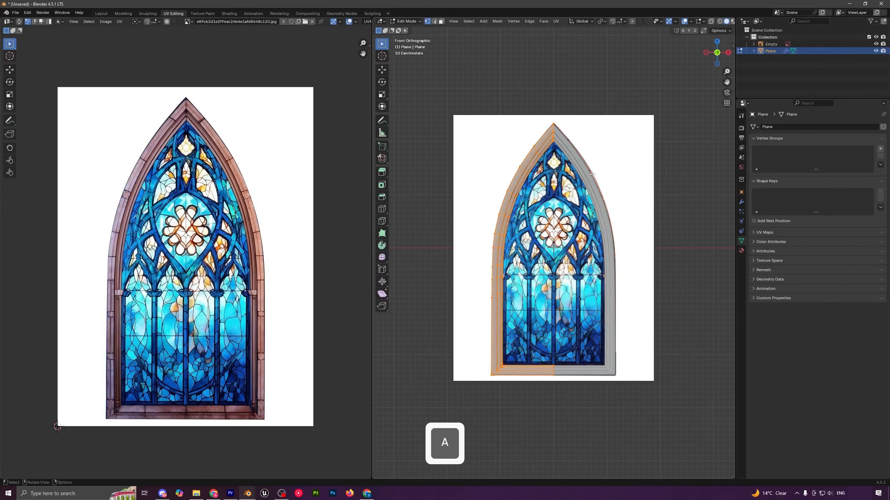
{"action": "key", "text": "u"}
{"action": "left_click", "coordinate": [563, 232]}
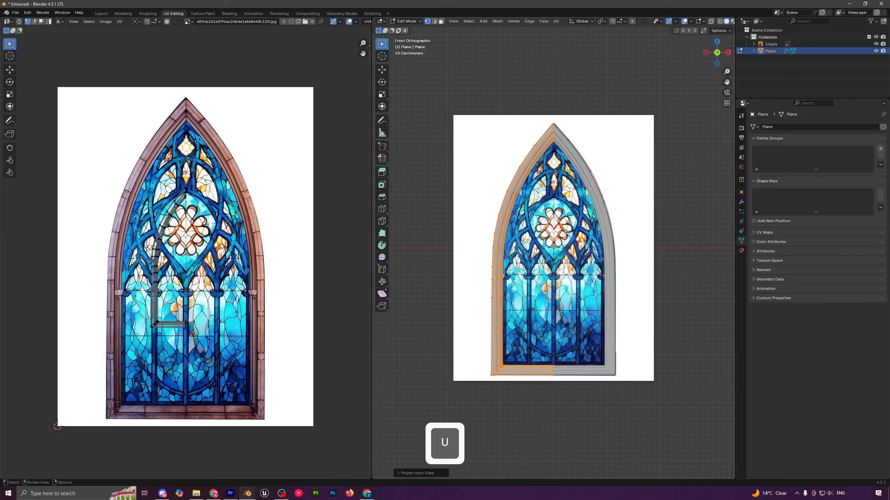
{"action": "scroll", "coordinate": [156, 157], "scroll_direction": "up", "scroll_amount": 3}
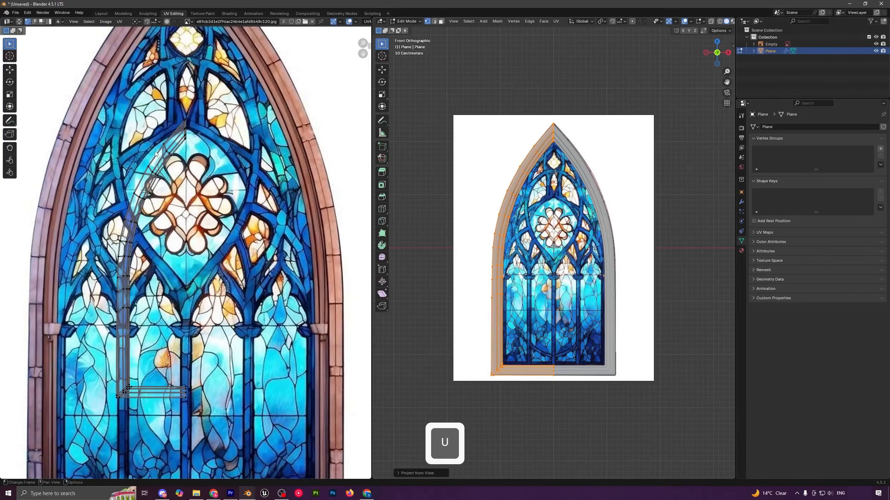
{"action": "key", "text": "ctrl+z"}
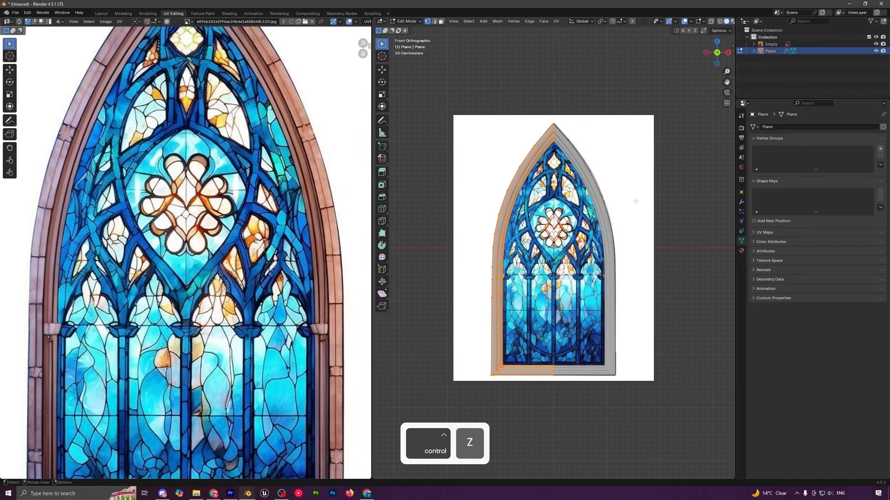
Step: Move the Mirror modifier to the top of the frame's modifier stack and apply it in Object Mode
{"action": "left_click", "coordinate": [742, 204]}
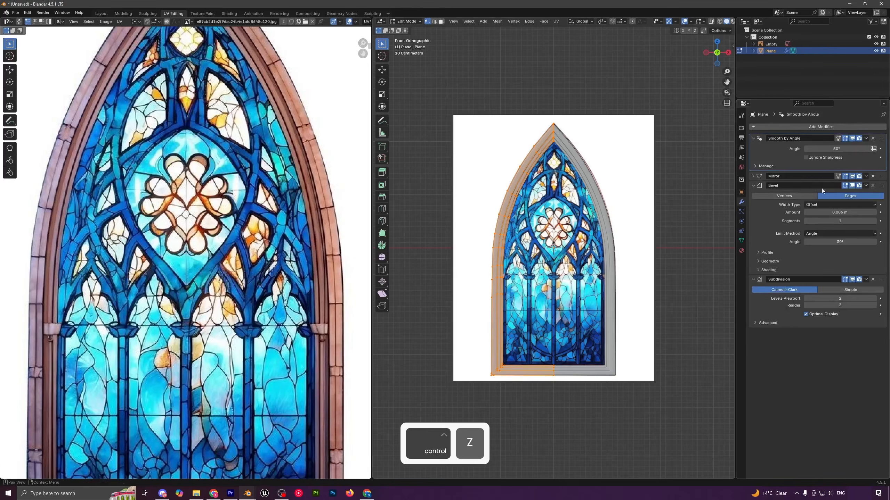
{"action": "left_click_drag", "start_coordinate": [887, 179], "coordinate": [887, 136]}
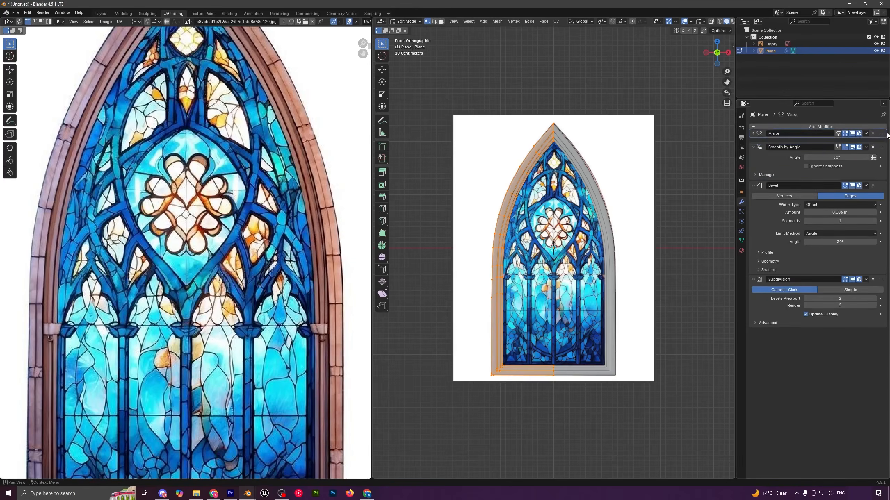
{"action": "key", "text": "Tab"}
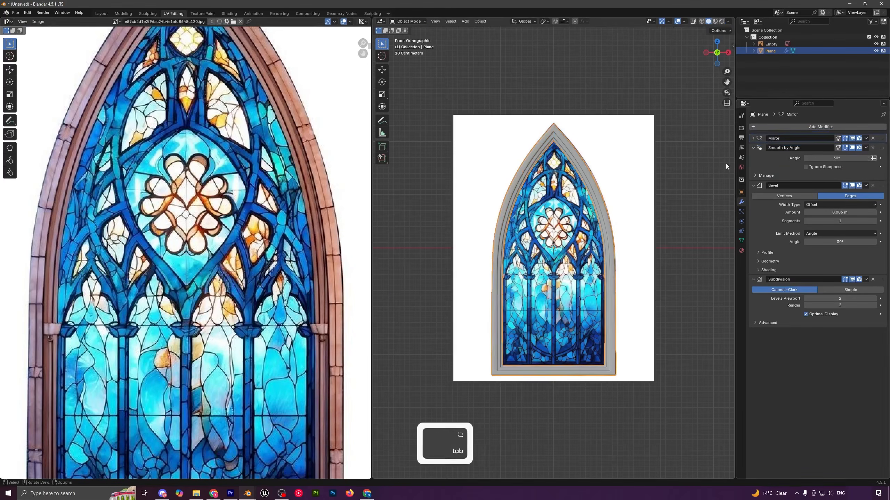
{"action": "left_click", "coordinate": [865, 139]}
{"action": "left_click", "coordinate": [856, 148]}
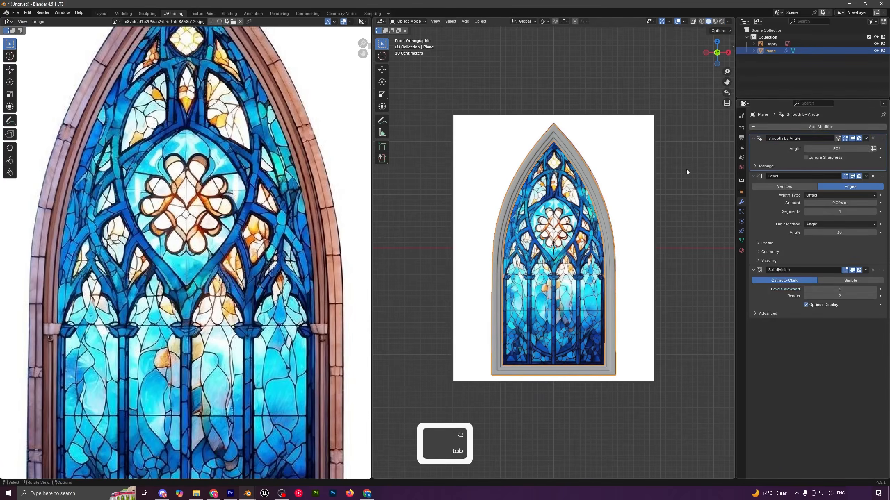
Step: Unwrap the frame's entire mesh in front view using Project from View
{"action": "key", "text": "Tab"}
{"action": "key", "text": "a"}
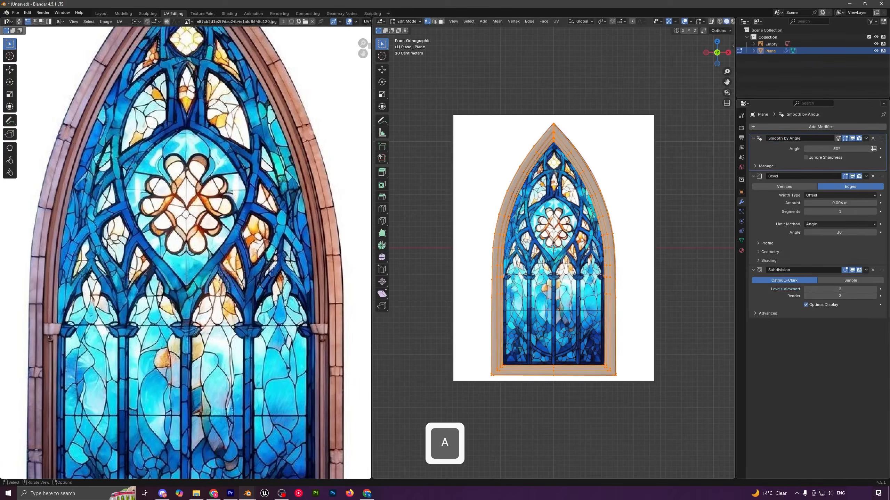
{"action": "scroll", "coordinate": [559, 187], "scroll_direction": "down", "scroll_amount": 2}
{"action": "key", "text": "u"}
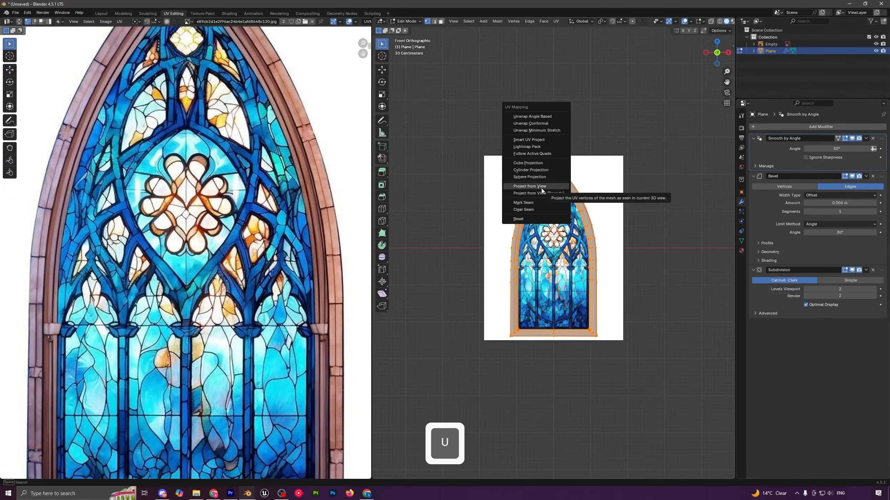
{"action": "left_click", "coordinate": [540, 188]}
Step: Widen the 3D viewport slightly and switch its shading to Material Preview
{"action": "scroll", "coordinate": [272, 238], "scroll_direction": "down", "scroll_amount": 3}
{"action": "left_click_drag", "start_coordinate": [139, 183], "coordinate": [248, 330]}
{"action": "scroll", "coordinate": [248, 329], "scroll_direction": "up", "scroll_amount": 2}
{"action": "left_click_drag", "start_coordinate": [735, 35], "coordinate": [753, 35]}
{"action": "left_click", "coordinate": [734, 22]}
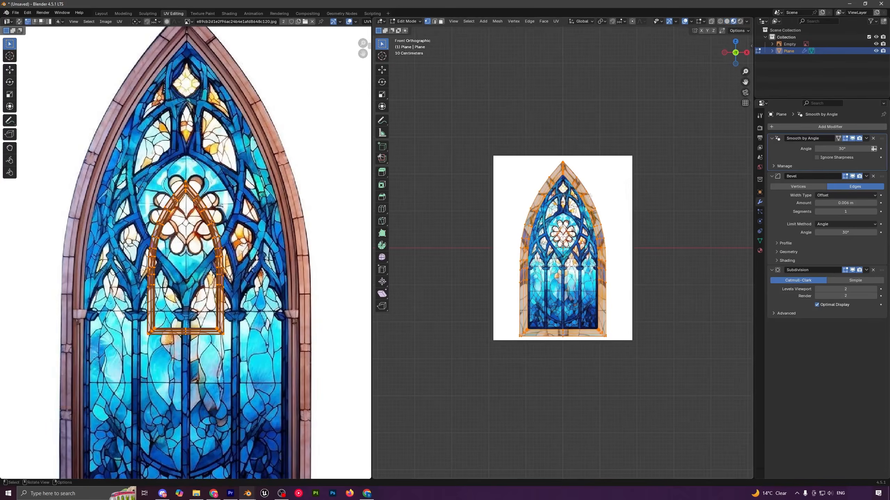
Step: Scale the frame's UVs up by about 3.3 to match the stone frame in the reference image
{"action": "scroll", "coordinate": [590, 195], "scroll_direction": "up", "scroll_amount": 3}
{"action": "scroll", "coordinate": [273, 250], "scroll_direction": "down", "scroll_amount": 2}
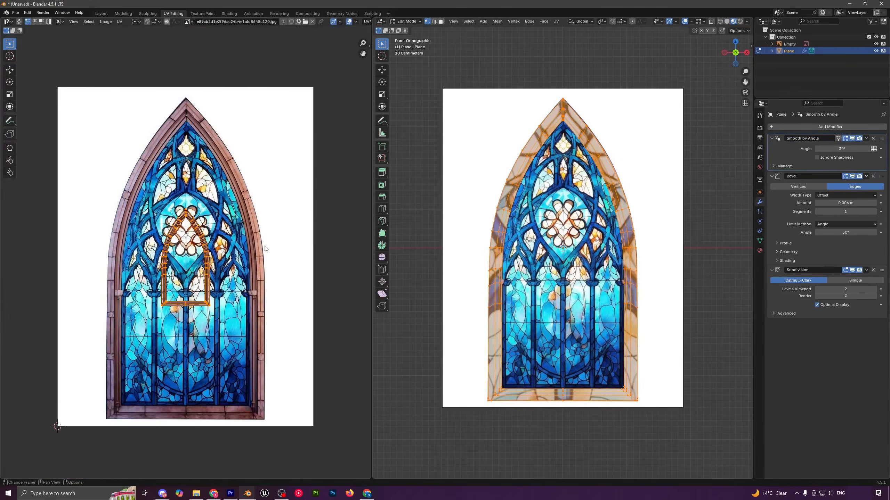
{"action": "key", "text": "s"}
{"action": "key", "text": "shift"}
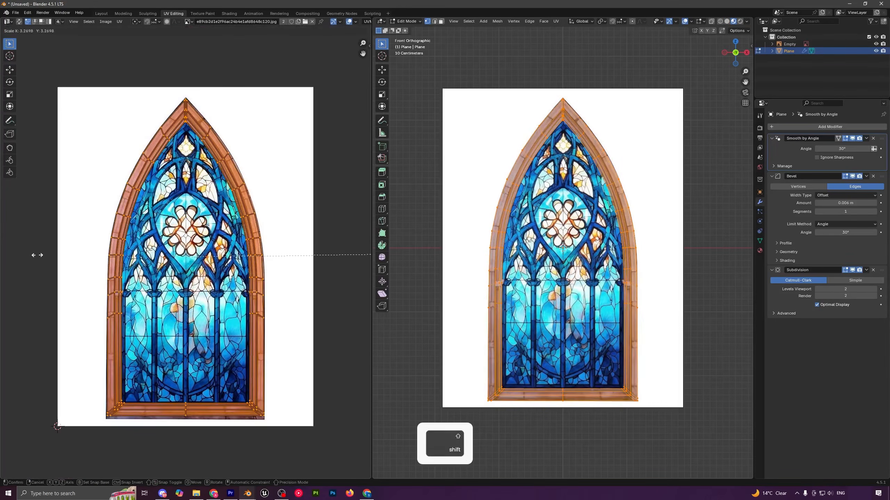
{"action": "left_click", "coordinate": [51, 267]}
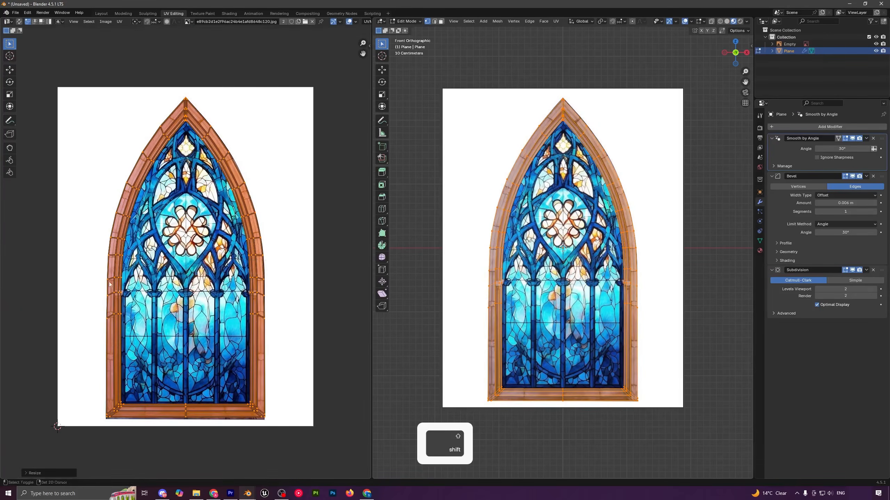
{"action": "middle_click_drag", "start_coordinate": [585, 140], "coordinate": [616, 206]}
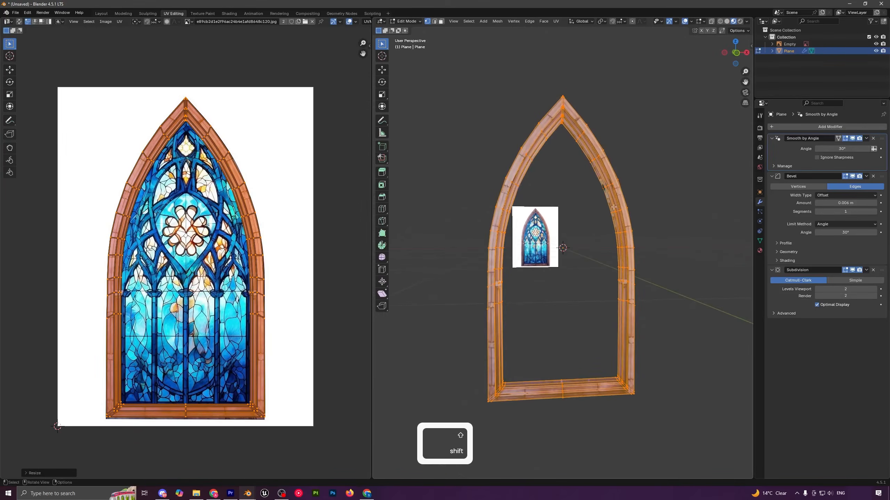
Step: Turn on UV sync selection and select only the vertices of the frame's bottom section
{"action": "middle_click_drag", "start_coordinate": [274, 316], "coordinate": [329, 310], "text": "shift"}
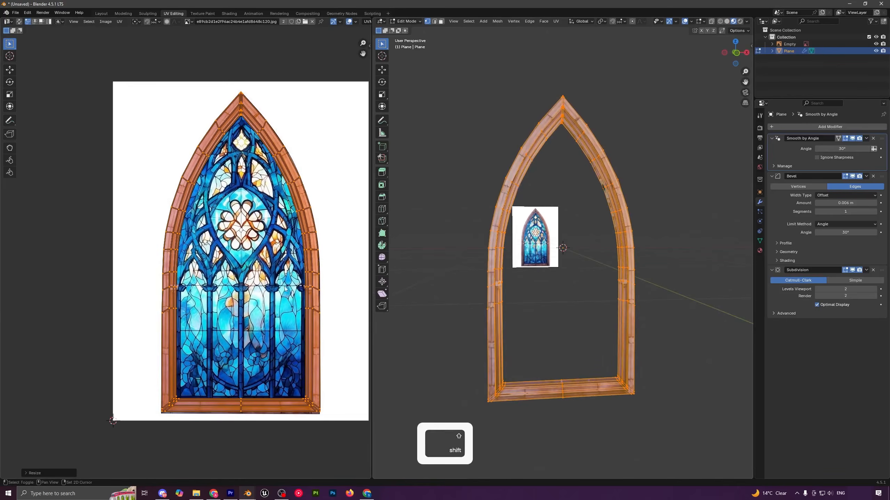
{"action": "scroll", "coordinate": [250, 303], "scroll_direction": "up", "scroll_amount": 3}
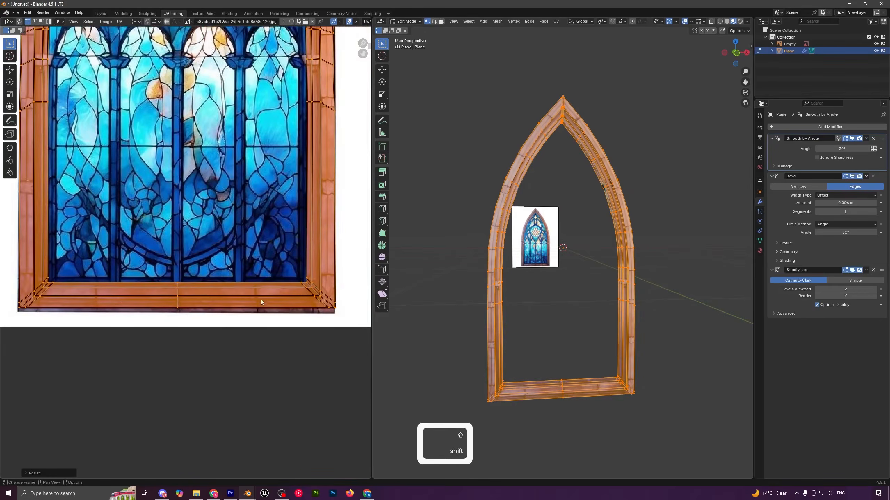
{"action": "middle_click_drag", "start_coordinate": [118, 282], "coordinate": [141, 279], "text": "shift"}
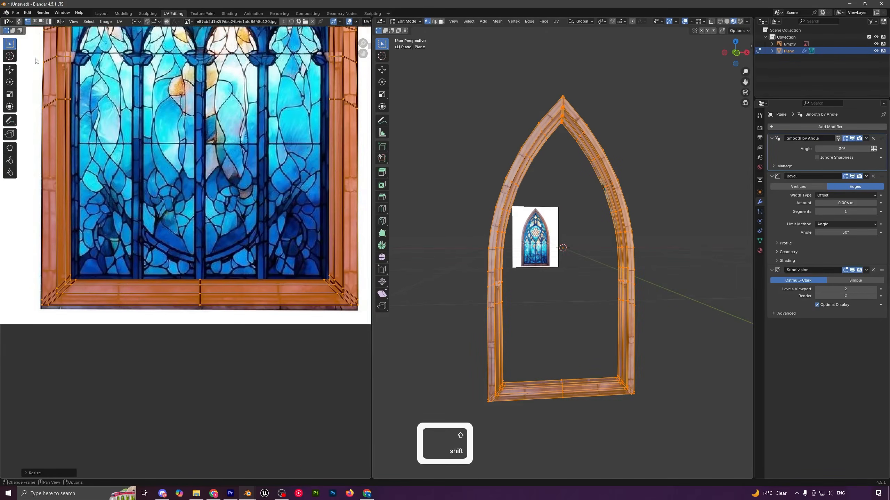
{"action": "left_click", "coordinate": [20, 22]}
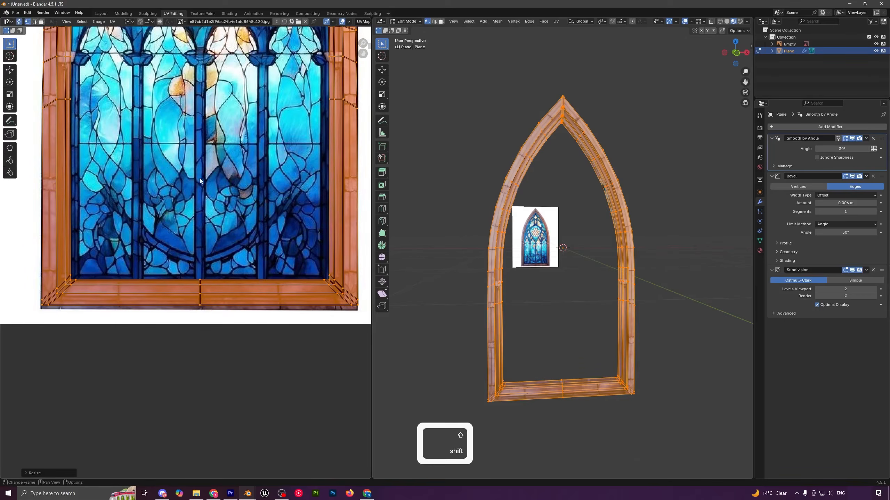
{"action": "scroll", "coordinate": [211, 214], "scroll_direction": "down", "scroll_amount": 2}
{"action": "left_click", "coordinate": [246, 338]}
{"action": "scroll", "coordinate": [60, 254], "scroll_direction": "down", "scroll_amount": 1}
{"action": "left_click_drag", "start_coordinate": [445, 363], "coordinate": [693, 403]}
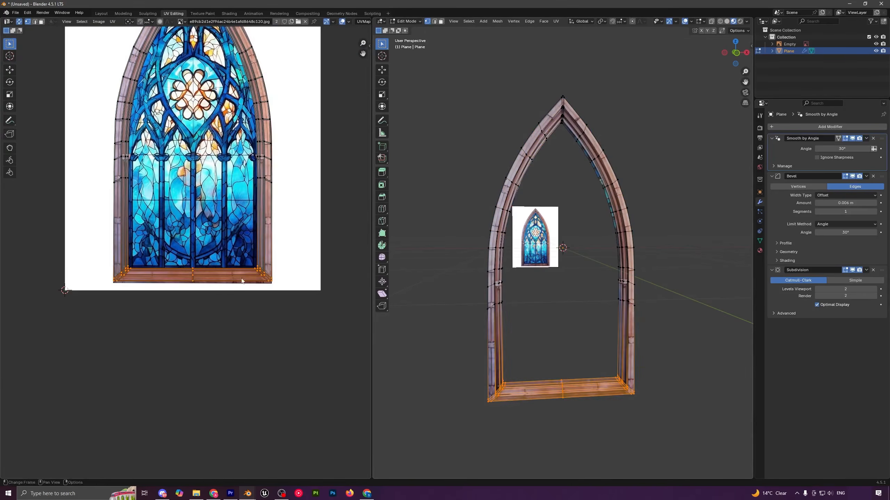
{"action": "left_click_drag", "start_coordinate": [78, 252], "coordinate": [345, 313]}
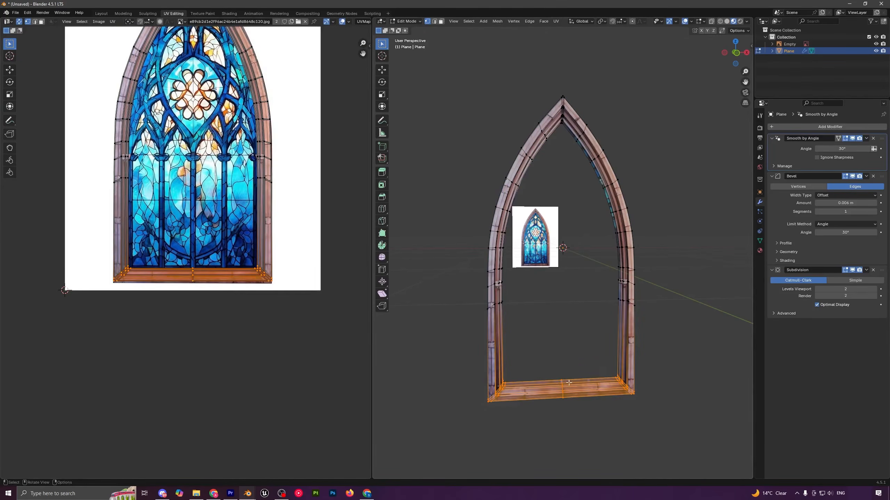
{"action": "key", "text": "g"}
{"action": "key", "text": "z"}
{"action": "right_click", "coordinate": [249, 303]}
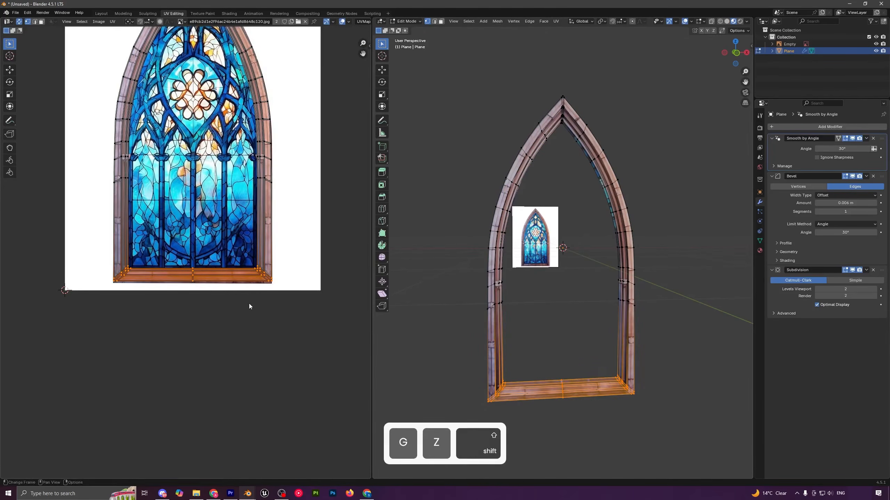
Step: Move the bottom section's UVs down about 0.006 along Y and return to Object Mode to check the texture
{"action": "key", "text": "g"}
{"action": "key", "text": "y"}
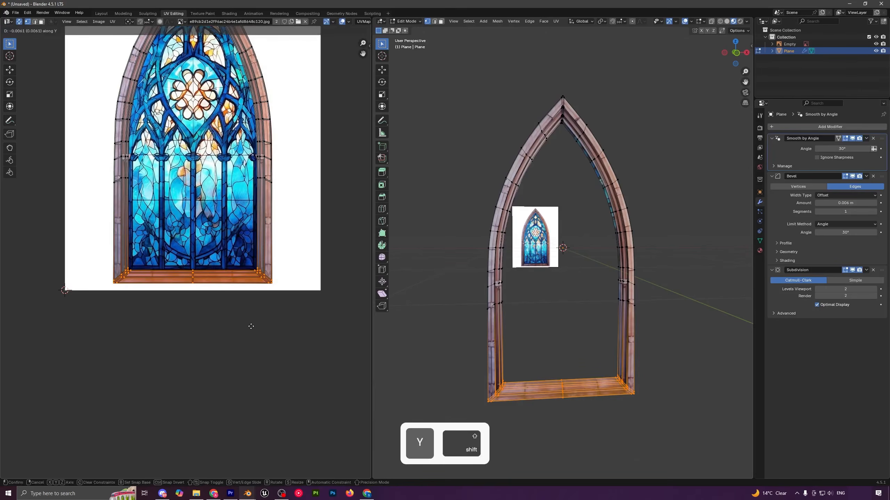
{"action": "left_click", "coordinate": [252, 328]}
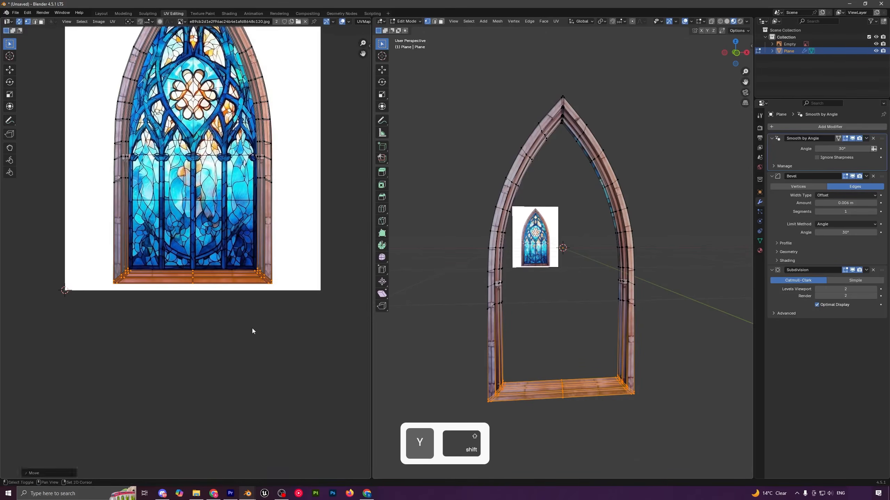
{"action": "key", "text": "Tab"}
{"action": "middle_click_drag", "start_coordinate": [574, 356], "coordinate": [523, 240]}
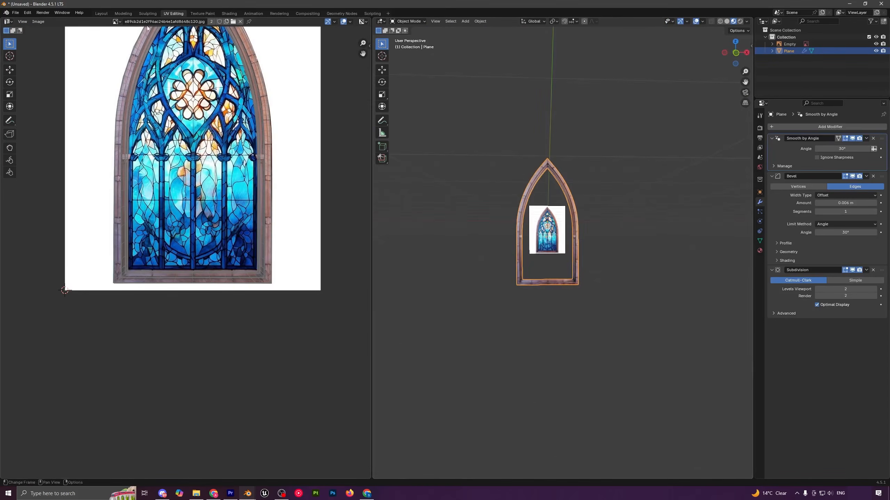
Step: In the Shading workspace, insert a Hue/Saturation/Value node between the image texture and the Principled BSDF's Base Color
{"action": "left_click", "coordinate": [232, 13]}
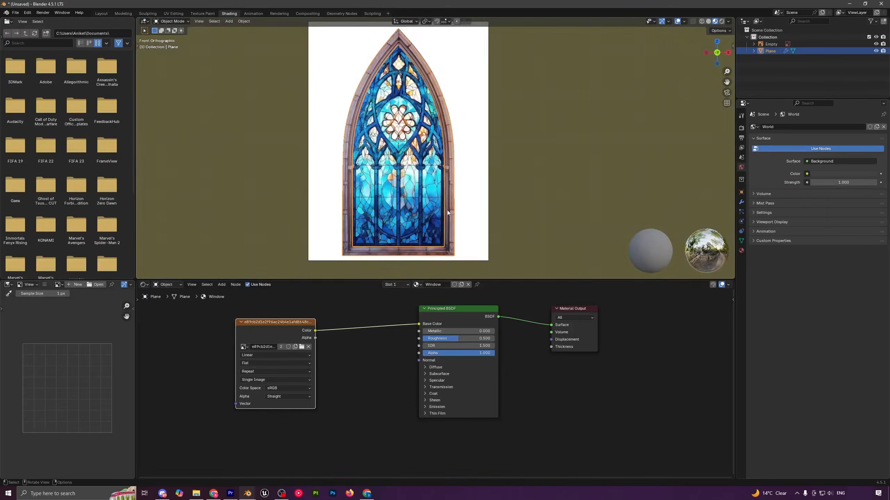
{"action": "middle_click_drag", "start_coordinate": [439, 207], "coordinate": [454, 200]}
{"action": "scroll", "coordinate": [455, 201], "scroll_direction": "down", "scroll_amount": 3}
{"action": "middle_click_drag", "start_coordinate": [416, 236], "coordinate": [432, 235]}
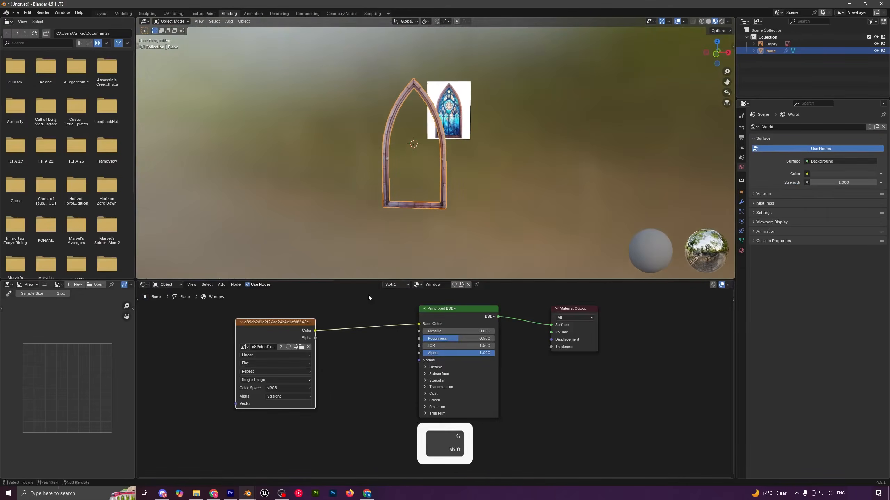
{"action": "key", "text": "shift+a"}
{"action": "type", "text": "hu"}
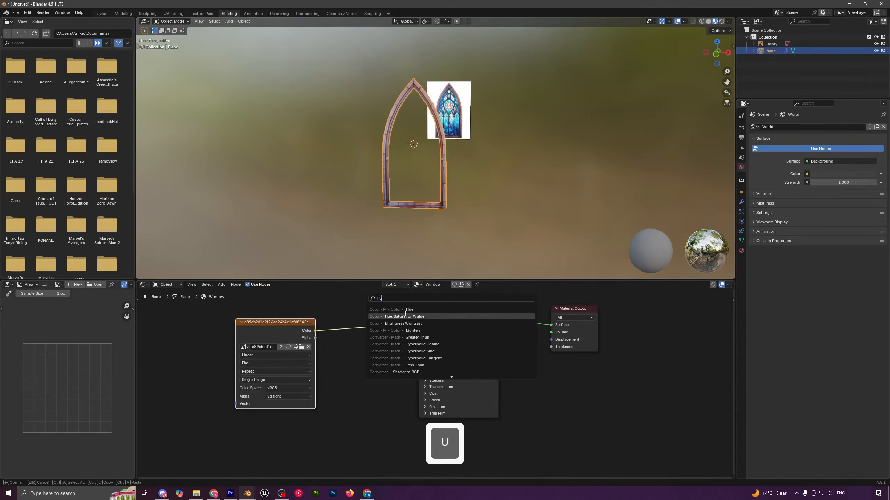
{"action": "left_click", "coordinate": [411, 317]}
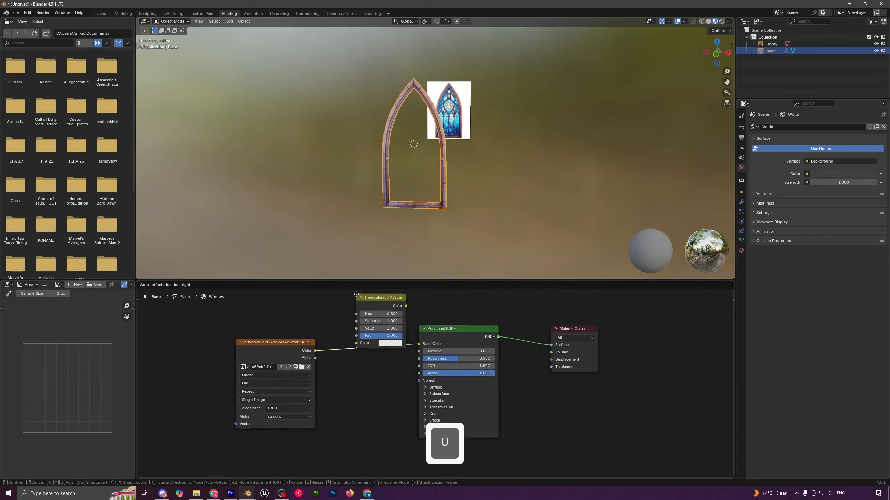
{"action": "left_click", "coordinate": [349, 323]}
Step: Set the Hue/Saturation/Value node's Saturation to 0 and deselect the frame to check its material
{"action": "left_click_drag", "start_coordinate": [382, 347], "coordinate": [354, 346], "text": "shift"}
{"action": "middle_click_drag", "start_coordinate": [434, 188], "coordinate": [410, 171]}
{"action": "key", "text": "a"}
{"action": "key", "text": "a"}
{"action": "scroll", "coordinate": [445, 205], "scroll_direction": "up", "scroll_amount": 5}
{"action": "scroll", "coordinate": [452, 203], "scroll_direction": "down", "scroll_amount": 5}
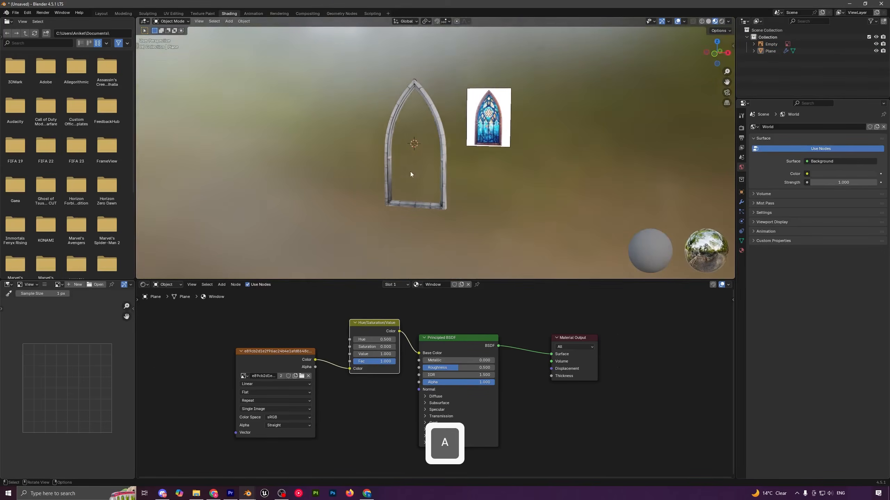
{"action": "middle_click_drag", "start_coordinate": [419, 132], "coordinate": [427, 236]}
{"action": "mouse_move", "coordinate": [373, 347]}
{"action": "left_mouse_down"}
{"action": "mouse_move", "coordinate": [410, 347]}
{"action": "mouse_move", "coordinate": [371, 347]}
{"action": "left_mouse_up"}
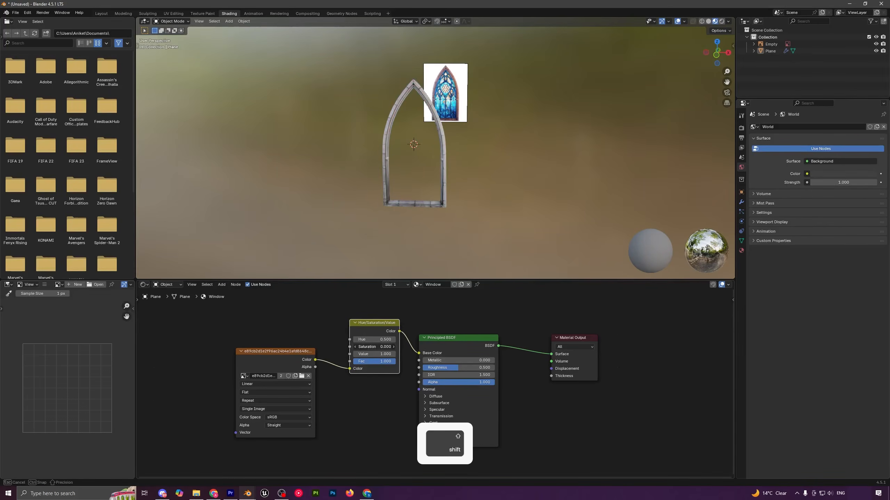
{"action": "middle_click_drag", "start_coordinate": [428, 200], "coordinate": [403, 86]}
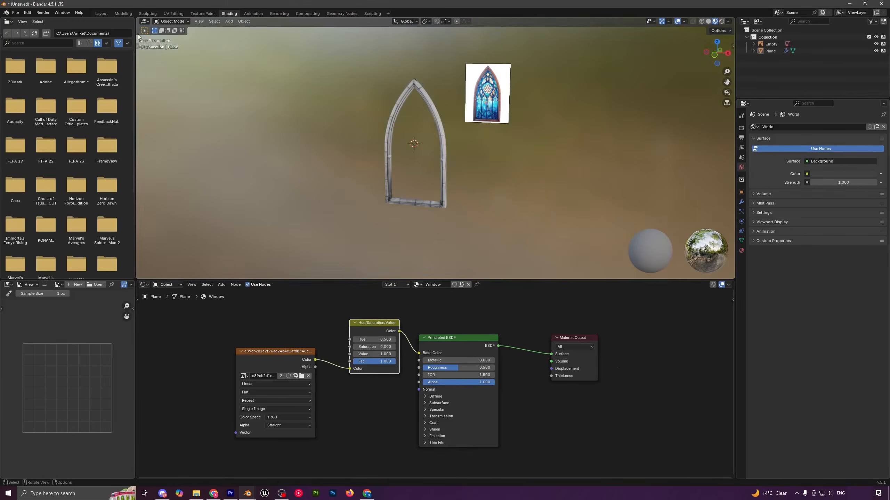
{"action": "middle_click_drag", "start_coordinate": [439, 154], "coordinate": [385, 149]}
Step: Back in the Layout workspace, add one centred loop cut along the frame's innermost face in Edit Mode
{"action": "left_click", "coordinate": [101, 13]}
{"action": "key", "text": "Tab"}
{"action": "scroll", "coordinate": [395, 165], "scroll_direction": "up", "scroll_amount": 4}
{"action": "key", "text": "ctrl+r"}
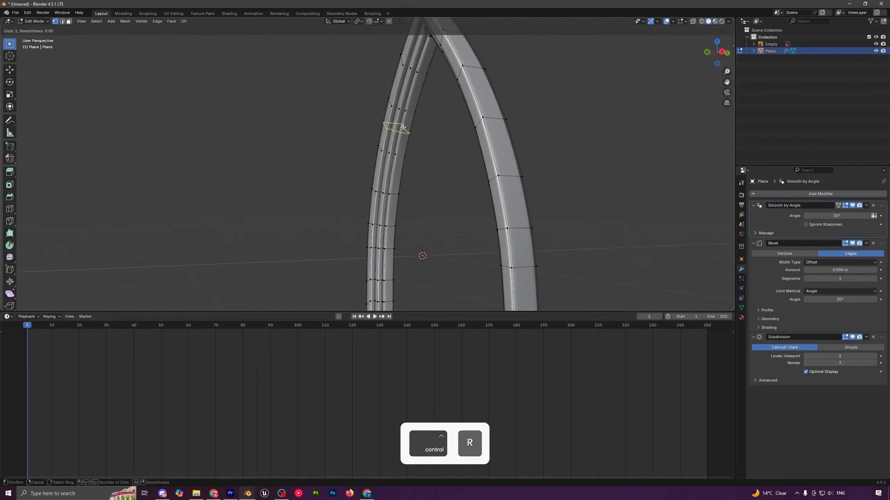
{"action": "left_click", "coordinate": [404, 126]}
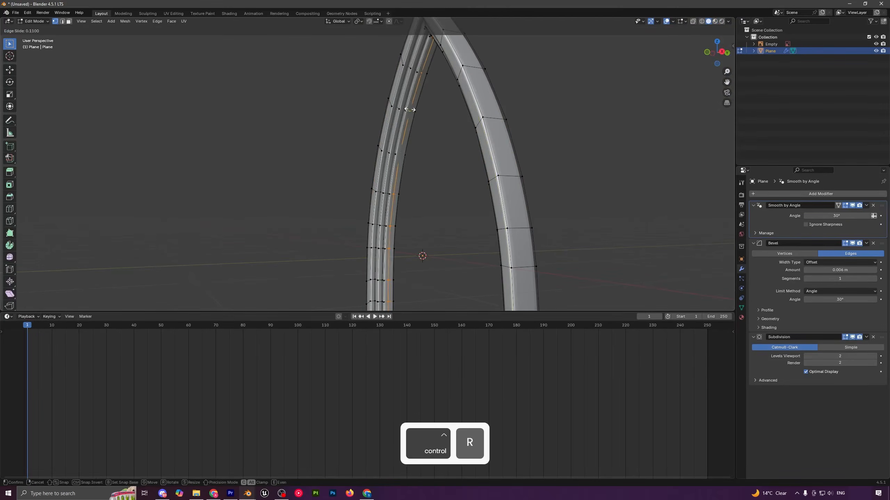
{"action": "right_click", "coordinate": [409, 109]}
Step: Duplicate the new edge loop in place, separate it into its own object, and select that object in Object Mode
{"action": "key", "text": "shift"}
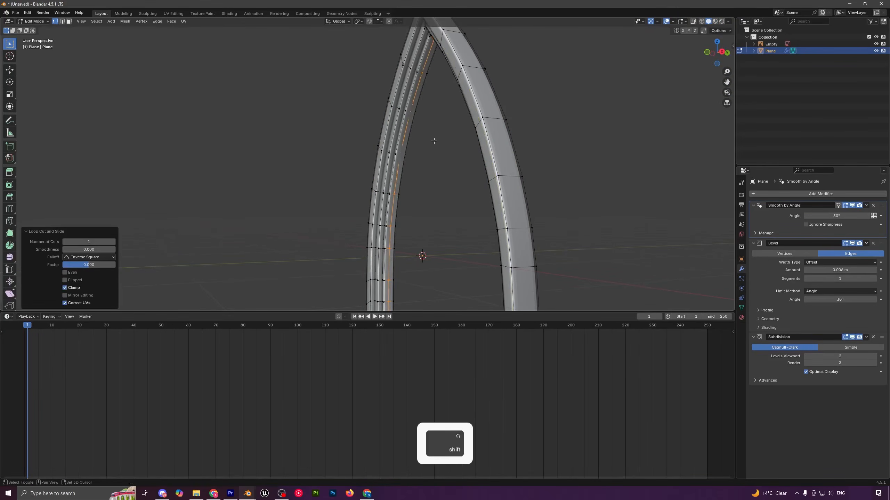
{"action": "key", "text": "shift+d"}
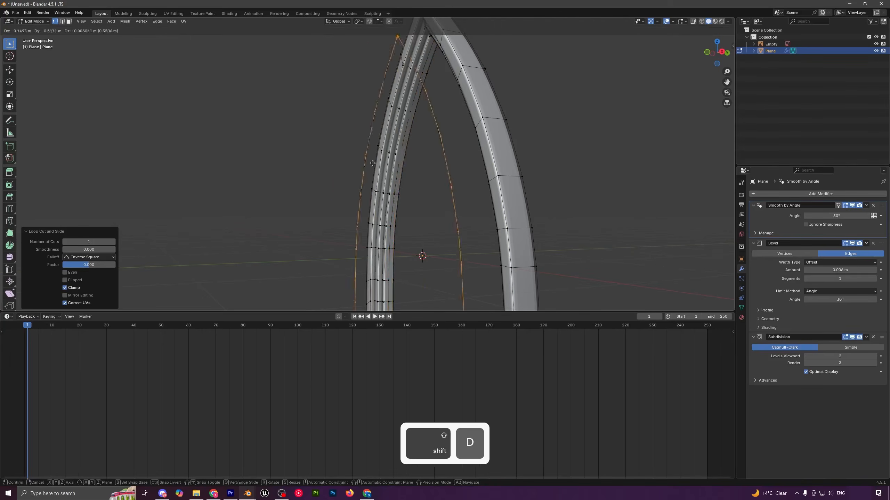
{"action": "right_click", "coordinate": [227, 83]}
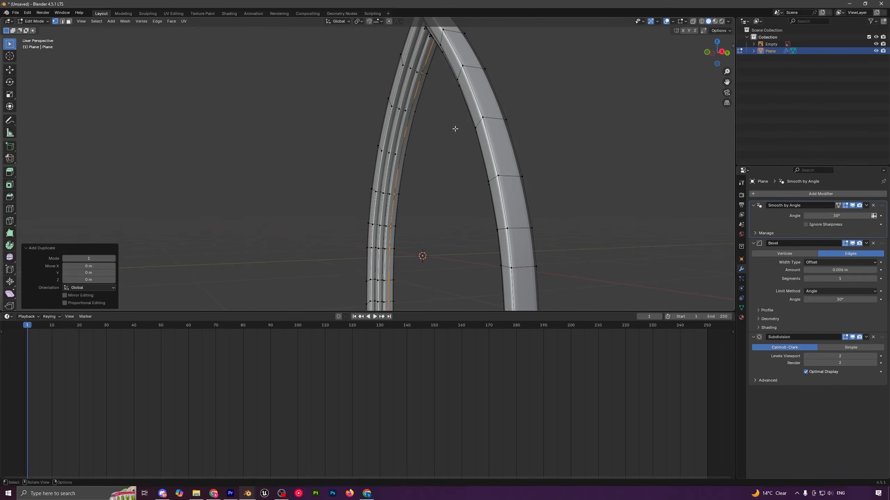
{"action": "key", "text": "p"}
{"action": "left_click", "coordinate": [433, 130]}
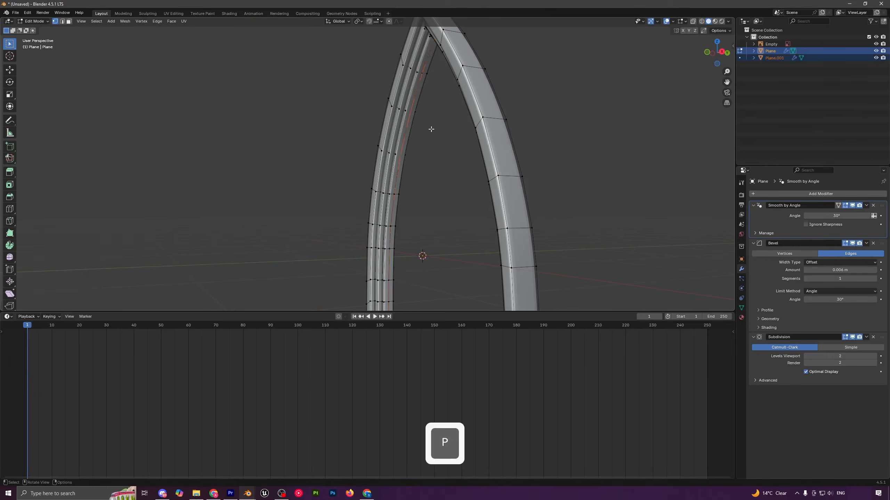
{"action": "key", "text": "Tab"}
{"action": "left_click", "coordinate": [404, 132]}
{"action": "left_click", "coordinate": [404, 132]}
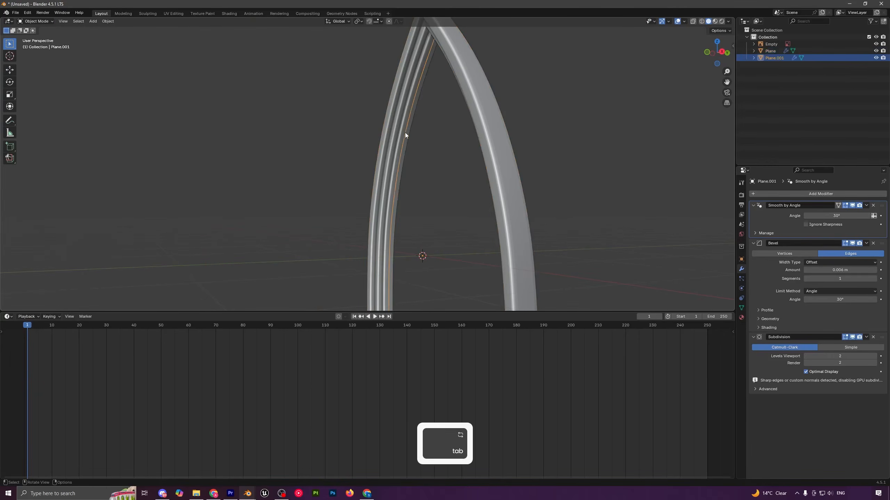
Step: Fill the separated inner edge loop with a single face in Edit Mode and return to Object Mode
{"action": "scroll", "coordinate": [413, 196], "scroll_direction": "down", "scroll_amount": 8}
{"action": "middle_click_drag", "start_coordinate": [395, 209], "coordinate": [445, 212]}
{"action": "scroll", "coordinate": [445, 214], "scroll_direction": "up", "scroll_amount": 5}
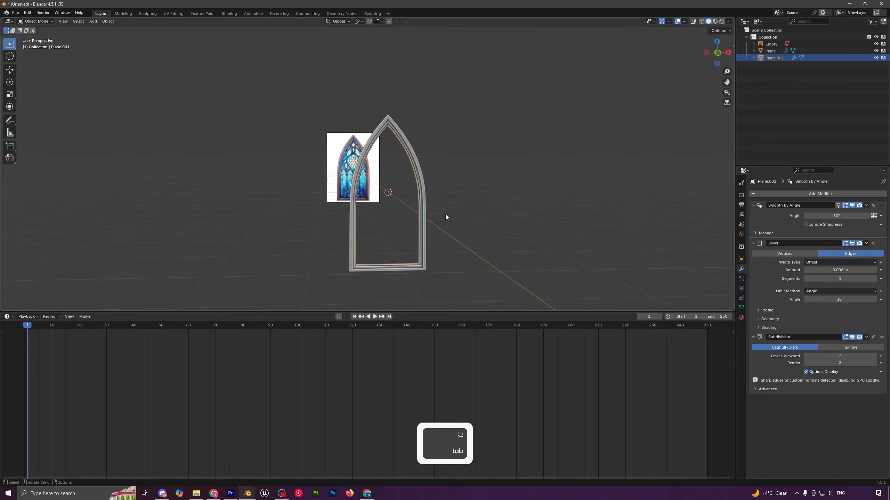
{"action": "key", "text": "Tab"}
{"action": "key", "text": "a"}
{"action": "scroll", "coordinate": [475, 214], "scroll_direction": "up", "scroll_amount": 3}
{"action": "scroll", "coordinate": [474, 214], "scroll_direction": "down", "scroll_amount": 1}
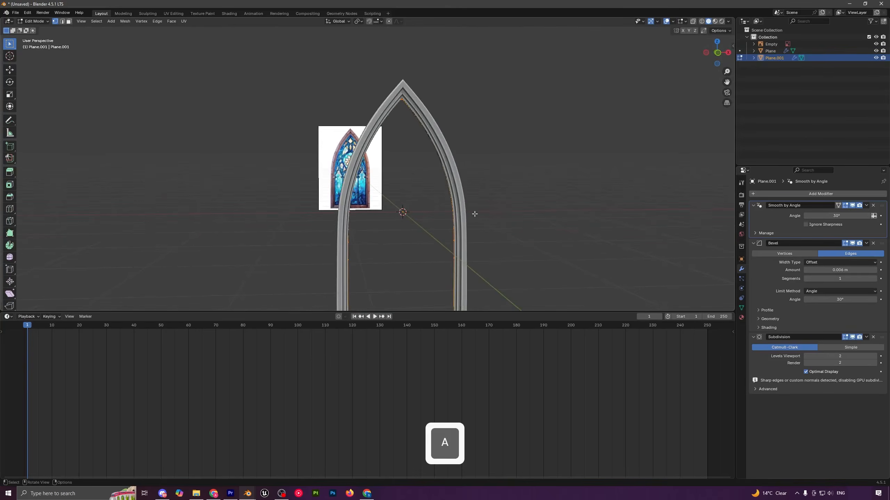
{"action": "key", "text": "f"}
{"action": "key", "text": "Tab"}
{"action": "scroll", "coordinate": [466, 214], "scroll_direction": "down", "scroll_amount": 3}
{"action": "middle_click_drag", "start_coordinate": [459, 216], "coordinate": [408, 216]}
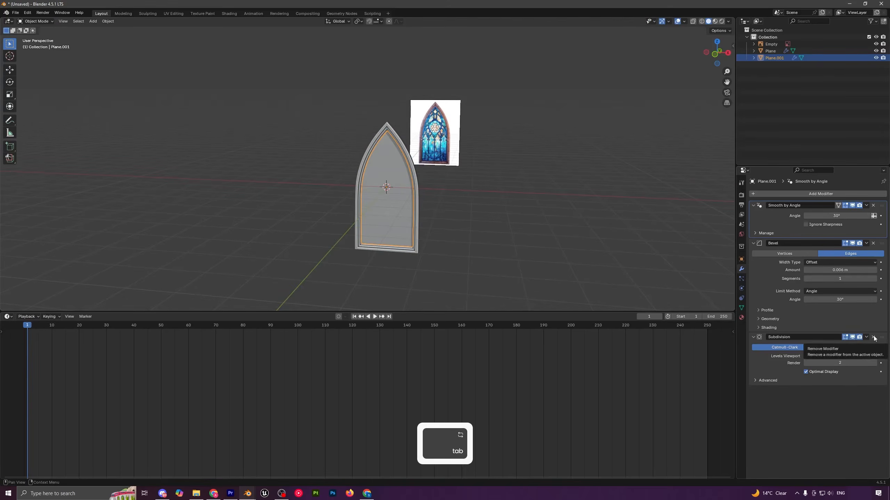
Step: Remove the Subdivision and Bevel modifiers from the inner pane and deselect it in front view
{"action": "left_click", "coordinate": [873, 337]}
{"action": "middle_click_drag", "start_coordinate": [452, 246], "coordinate": [447, 207]}
{"action": "scroll", "coordinate": [467, 244], "scroll_direction": "up", "scroll_amount": 3}
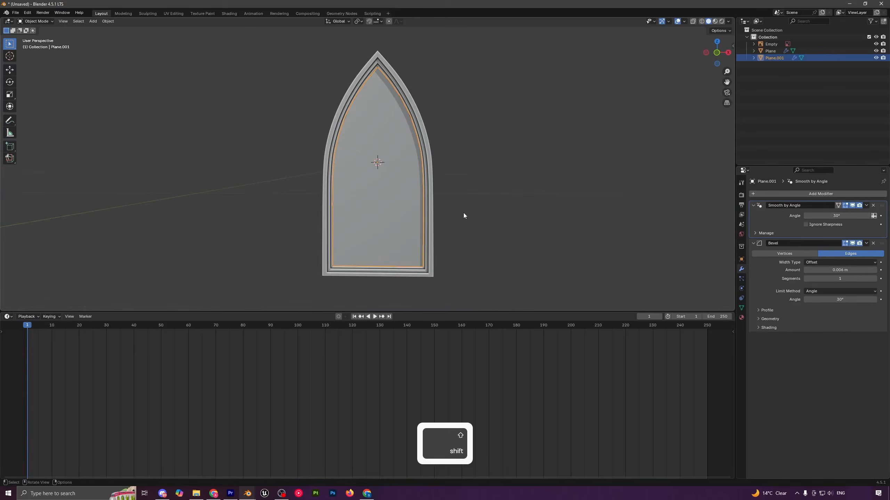
{"action": "key", "text": "KP_3"}
{"action": "key", "text": "KP_1"}
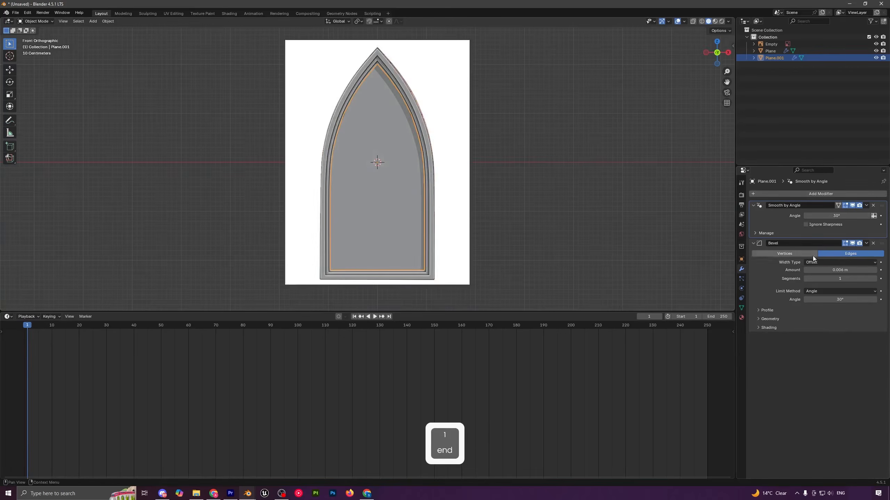
{"action": "left_click", "coordinate": [873, 244]}
{"action": "key", "text": "alt+a"}
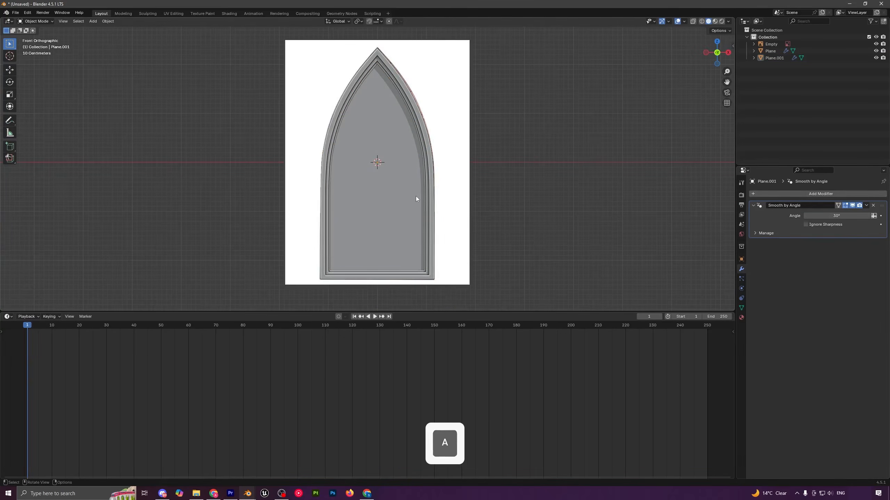
Step: Select the inner pane, switch to the UV Editing workspace and apply its object transform in Object Mode
{"action": "left_click", "coordinate": [401, 187]}
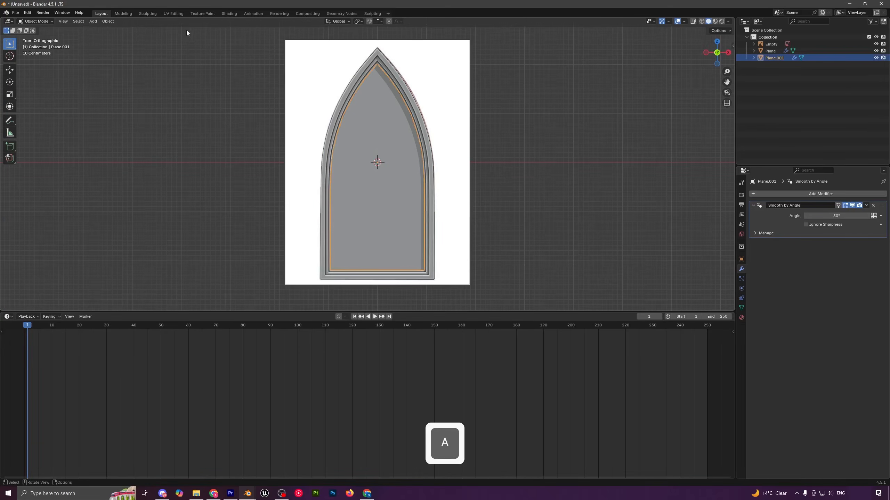
{"action": "left_click", "coordinate": [174, 14]}
{"action": "scroll", "coordinate": [577, 231], "scroll_direction": "up", "scroll_amount": 2}
{"action": "key", "text": "KP_1"}
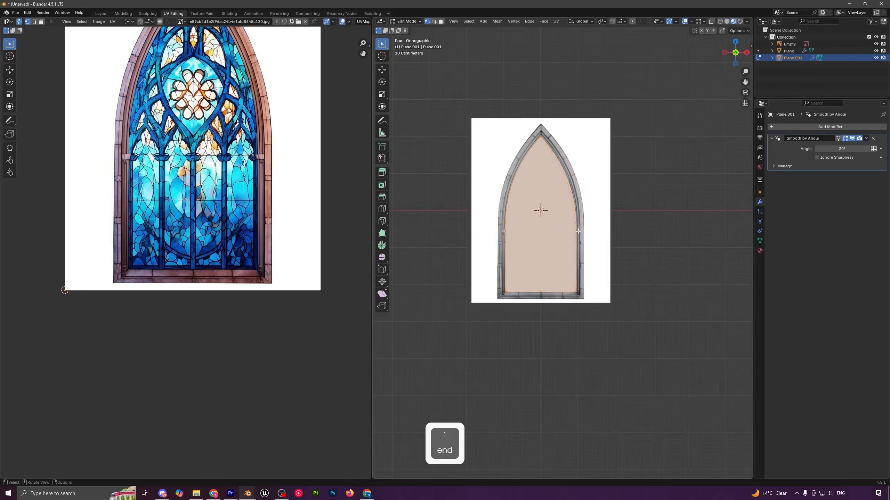
{"action": "key", "text": "Tab"}
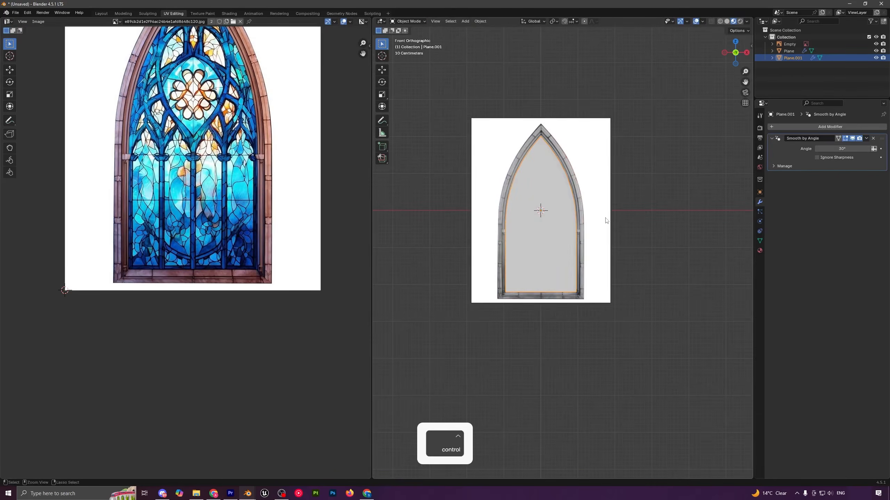
{"action": "key", "text": "ctrl+a"}
{"action": "left_click", "coordinate": [599, 218]}
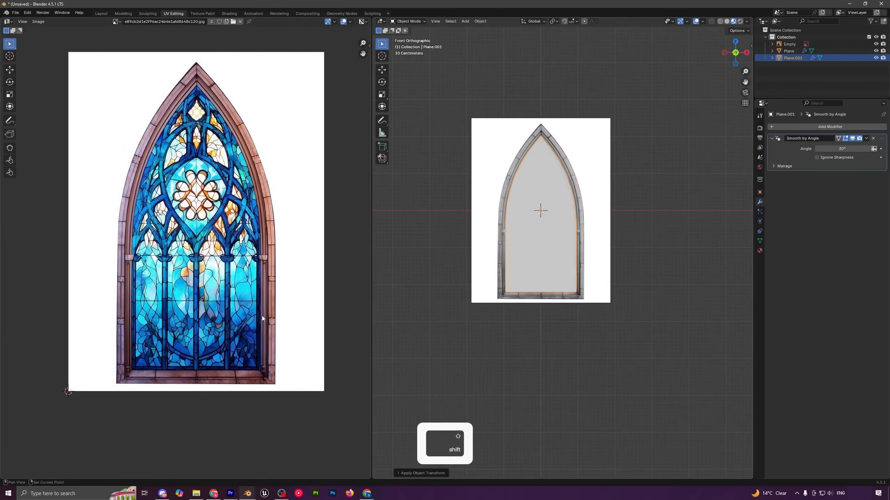
Step: Select the whole pane in Edit Mode and UV-unwrap it with Project from View from the front
{"action": "key", "text": "Tab"}
{"action": "key", "text": "a"}
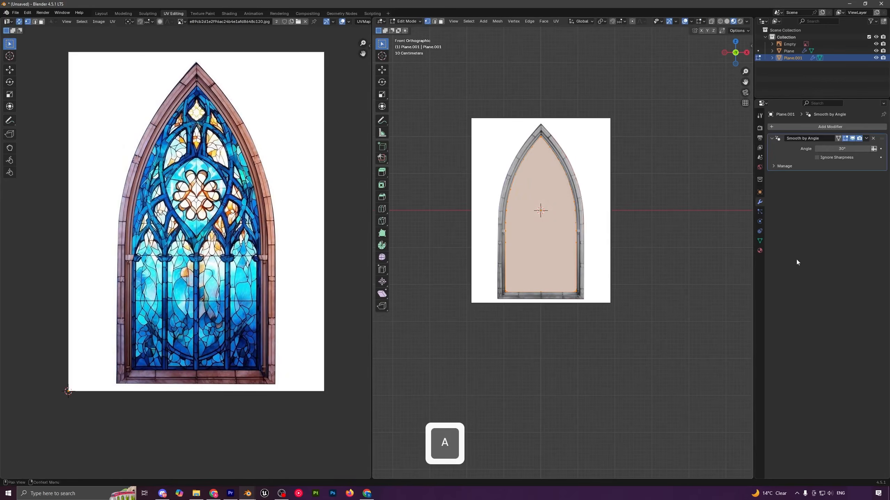
{"action": "left_click", "coordinate": [759, 250]}
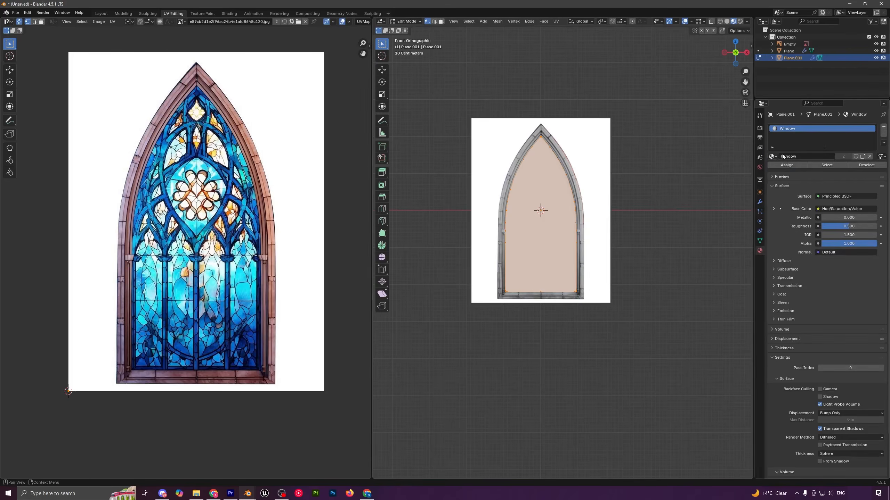
{"action": "key", "text": "Tab"}
{"action": "key", "text": "Tab"}
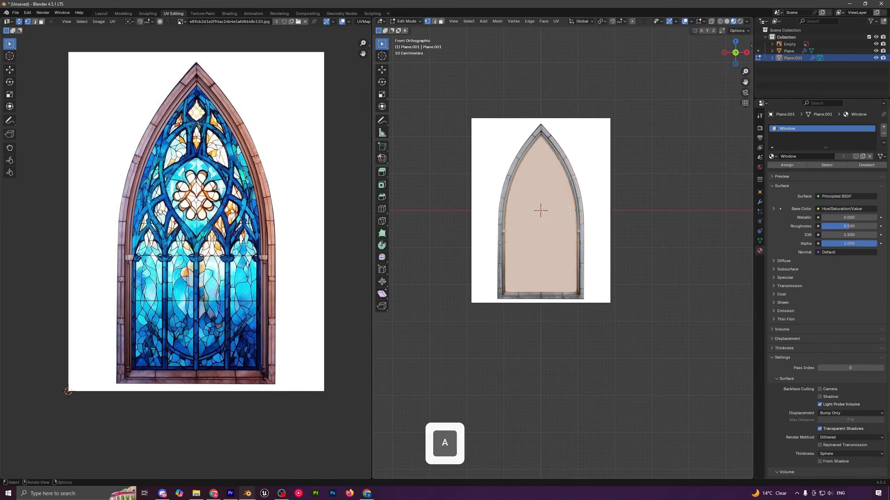
{"action": "key", "text": "u"}
{"action": "left_click", "coordinate": [570, 210]}
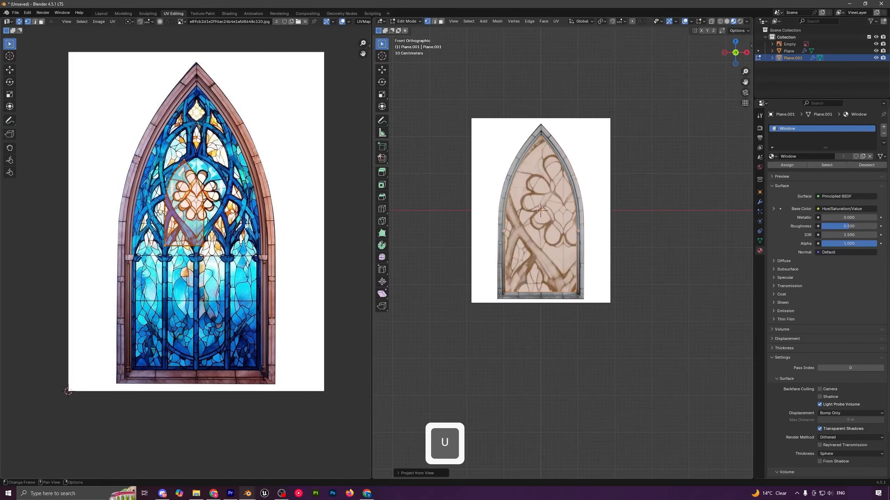
Step: Scale and move the pane's UVs over the reference image until they match the stained glass inside the stone frame
{"action": "key", "text": "s"}
{"action": "left_click", "coordinate": [304, 251]}
{"action": "key", "text": "g"}
{"action": "left_click", "coordinate": [323, 277]}
{"action": "key", "text": "s"}
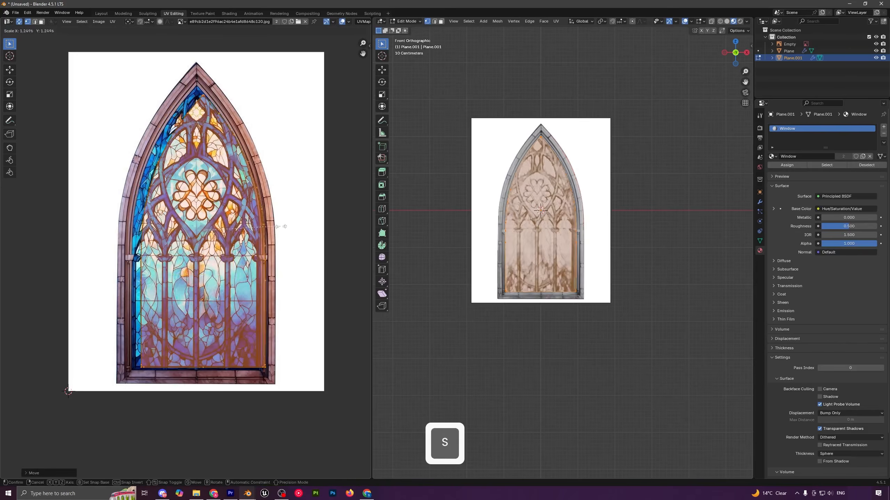
{"action": "key", "text": "shift"}
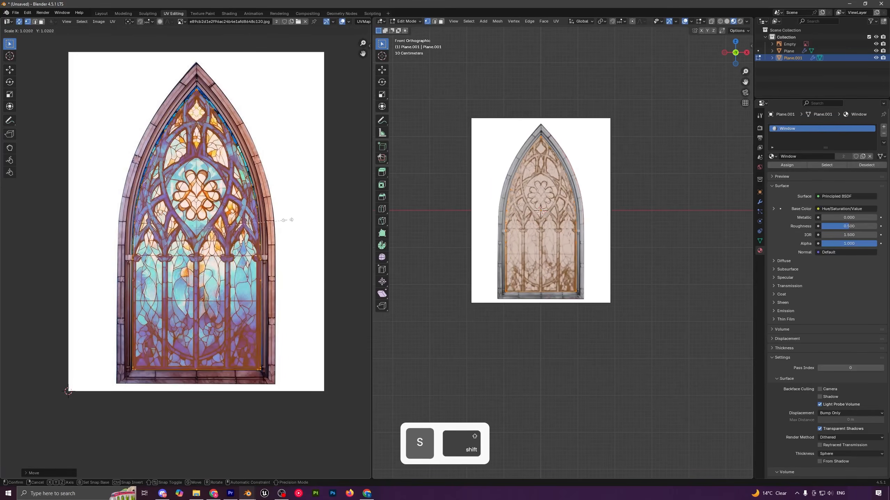
{"action": "left_click", "coordinate": [307, 237]}
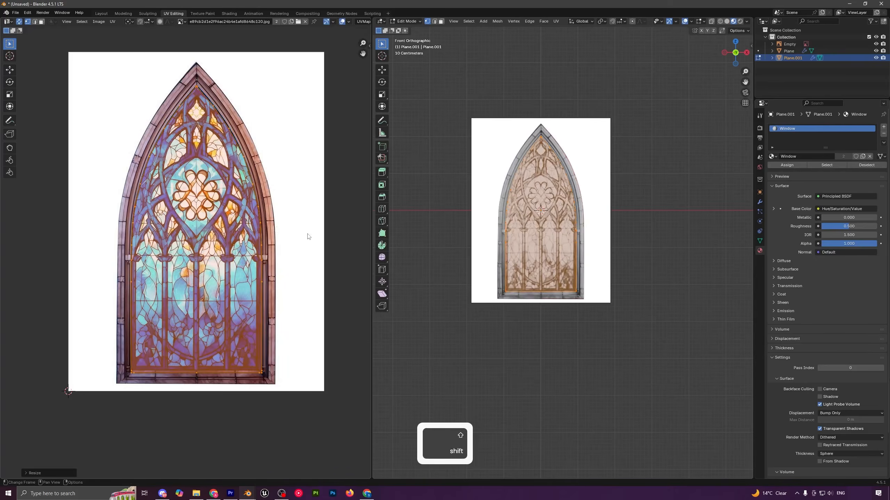
{"action": "key", "text": "g"}
{"action": "left_click", "coordinate": [309, 238]}
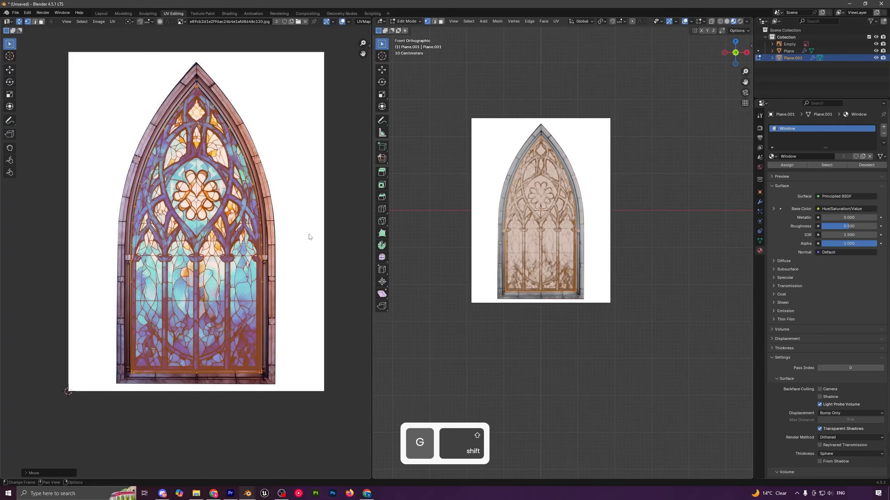
{"action": "key", "text": "g"}
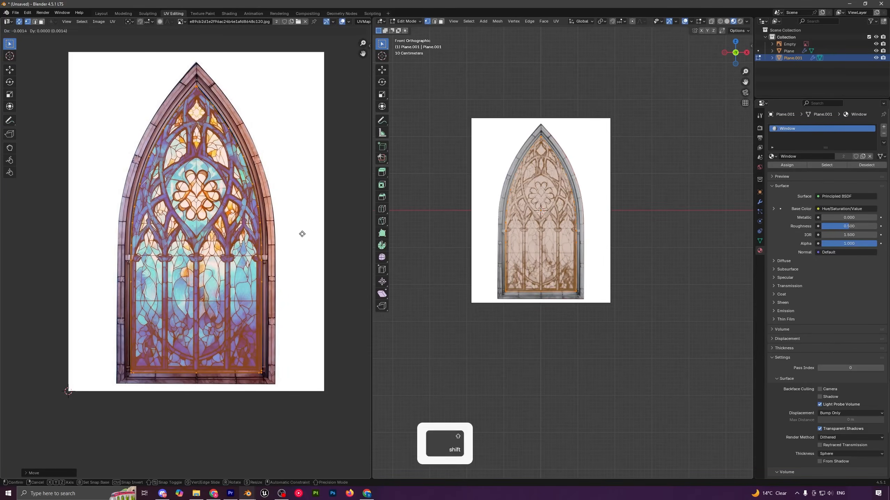
{"action": "left_click", "coordinate": [302, 235]}
Step: Move the bottom UV vertices up along Y by about 0.007 to align with the lower edge of the glass
{"action": "left_click_drag", "start_coordinate": [122, 355], "coordinate": [292, 395]}
{"action": "key", "text": "g"}
{"action": "key", "text": "z"}
{"action": "key", "text": "Escape"}
{"action": "key", "text": "g"}
{"action": "key", "text": "y"}
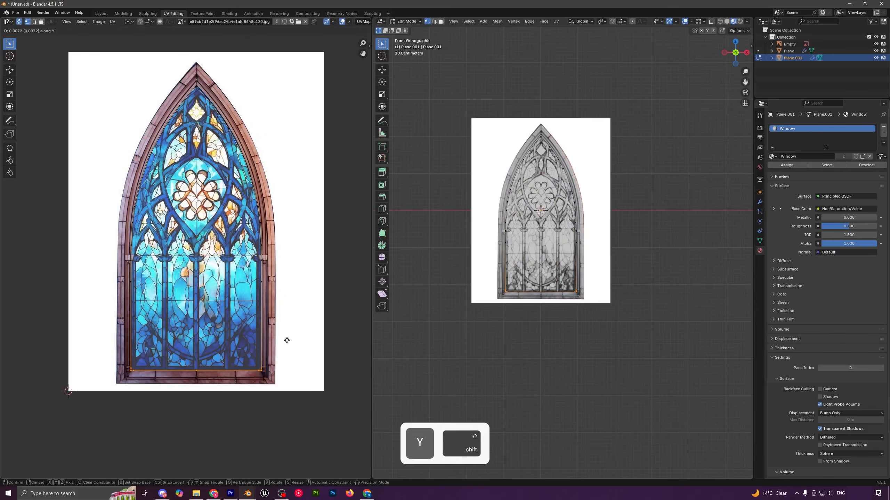
{"action": "left_click", "coordinate": [287, 340]}
Step: In Object Mode, fine-tune the pane's scale and its height along Z to fit the frame, and deselect it
{"action": "key", "text": "Tab"}
{"action": "mouse_move", "coordinate": [559, 249]}
{"action": "middle_mouse_down"}
{"action": "mouse_move", "coordinate": [584, 253]}
{"action": "mouse_move", "coordinate": [576, 260]}
{"action": "mouse_move", "coordinate": [555, 244]}
{"action": "middle_mouse_up"}
{"action": "key", "text": "a"}
{"action": "key", "text": "a"}
{"action": "left_click", "coordinate": [554, 243]}
{"action": "key", "text": "s"}
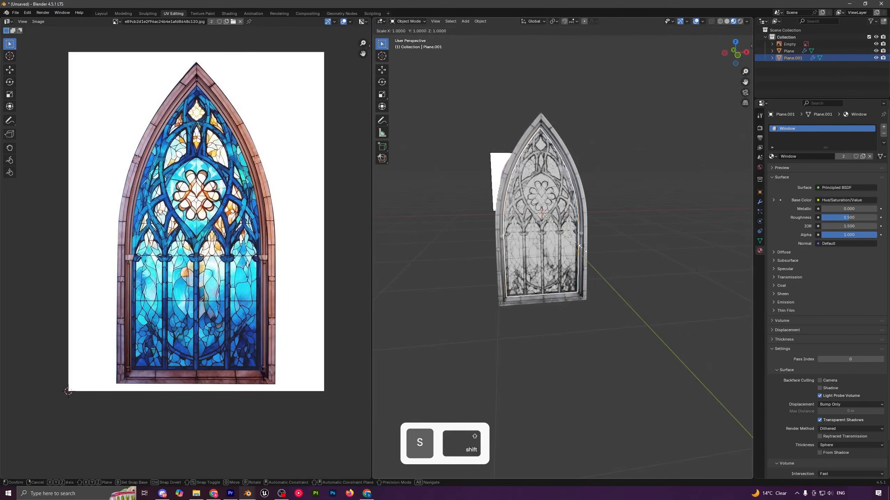
{"action": "left_click", "coordinate": [584, 249]}
{"action": "key", "text": "g"}
{"action": "key", "text": "z"}
{"action": "left_click", "coordinate": [584, 251]}
{"action": "key", "text": "a"}
{"action": "key", "text": "a"}
{"action": "mouse_move", "coordinate": [578, 253]}
{"action": "middle_mouse_down"}
{"action": "mouse_move", "coordinate": [556, 250]}
{"action": "mouse_move", "coordinate": [567, 243]}
{"action": "middle_mouse_up"}
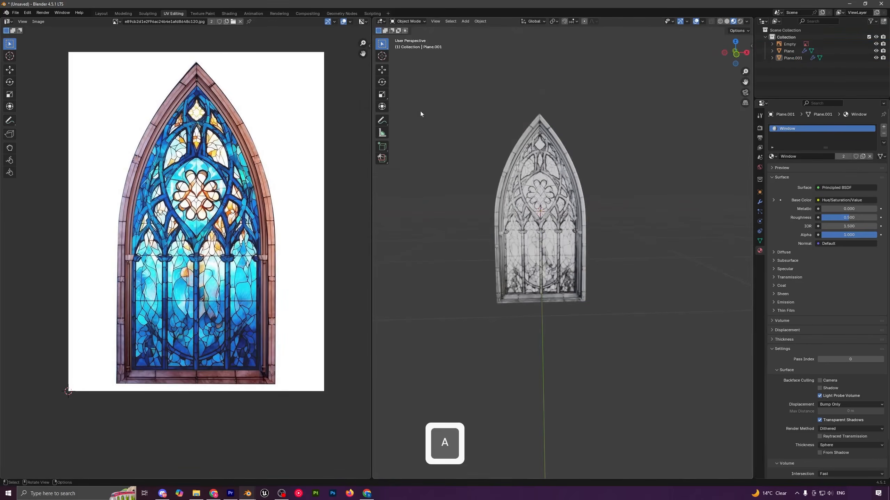
Step: Move the pane about -0.02 m along global Y within the frame and check its depth
{"action": "middle_click_drag", "start_coordinate": [555, 195], "coordinate": [519, 172]}
{"action": "scroll", "coordinate": [575, 209], "scroll_direction": "up", "scroll_amount": 3}
{"action": "left_click", "coordinate": [516, 169]}
{"action": "key", "text": "g"}
{"action": "key", "text": "y"}
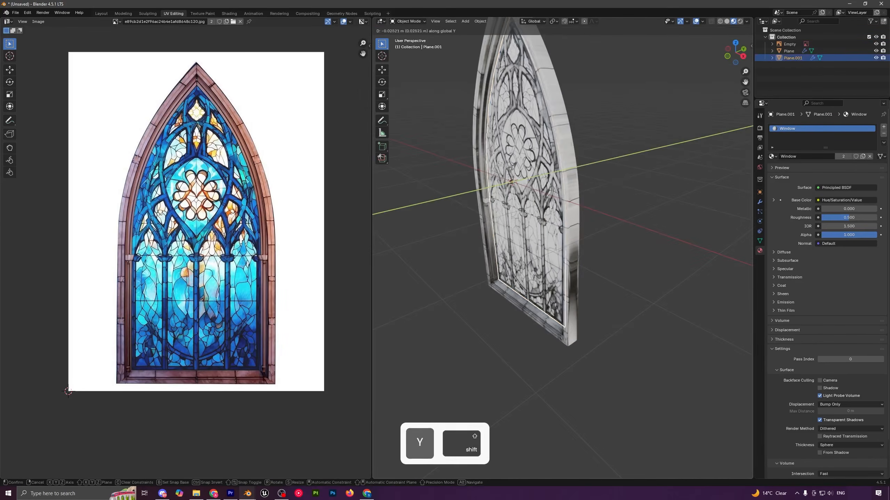
{"action": "left_click", "coordinate": [515, 168]}
{"action": "key", "text": "a"}
{"action": "key", "text": "a"}
{"action": "scroll", "coordinate": [508, 188], "scroll_direction": "down", "scroll_amount": 4}
{"action": "middle_click_drag", "start_coordinate": [509, 188], "coordinate": [569, 179]}
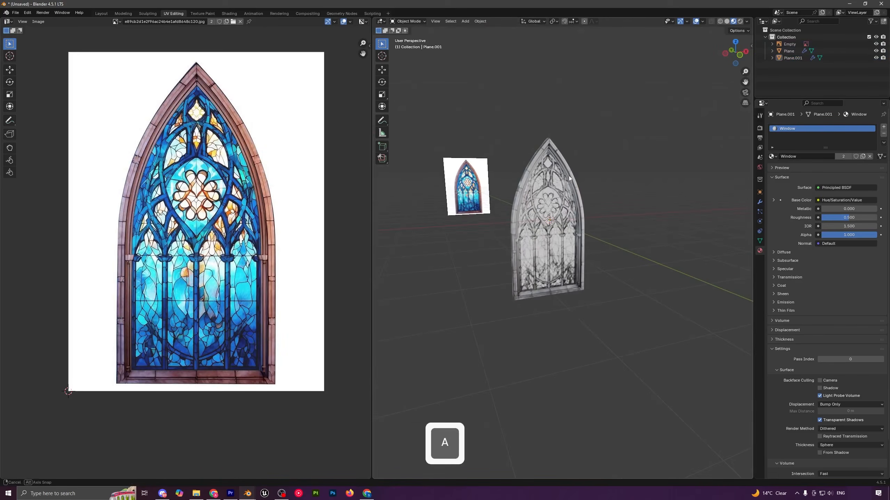
Step: Return to the Layout workspace and switch the viewport to Rendered shading
{"action": "left_click", "coordinate": [102, 14]}
{"action": "mouse_move", "coordinate": [392, 172]}
{"action": "middle_mouse_down"}
{"action": "mouse_move", "coordinate": [413, 189]}
{"action": "mouse_move", "coordinate": [447, 186]}
{"action": "middle_mouse_up"}
{"action": "left_click", "coordinate": [722, 21]}
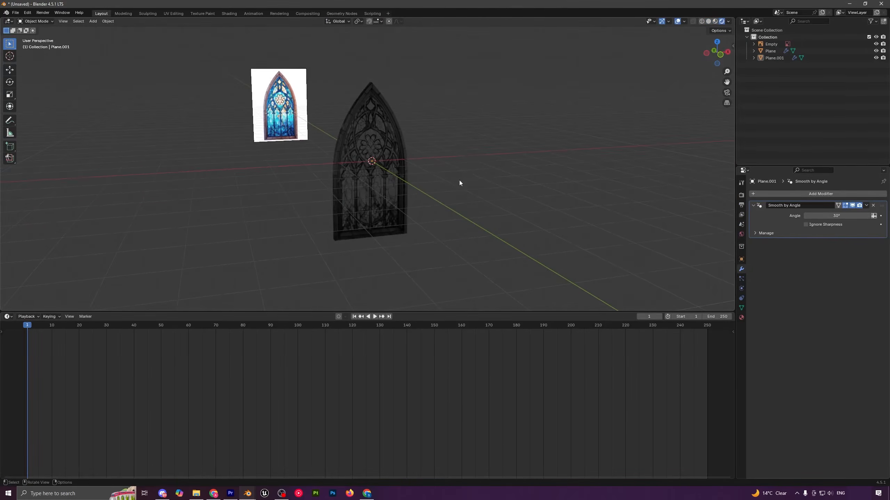
Step: Add a plane, scale it up as a large floor and lower it about 2.9 m along Z beneath the window
{"action": "key", "text": "shift+a"}
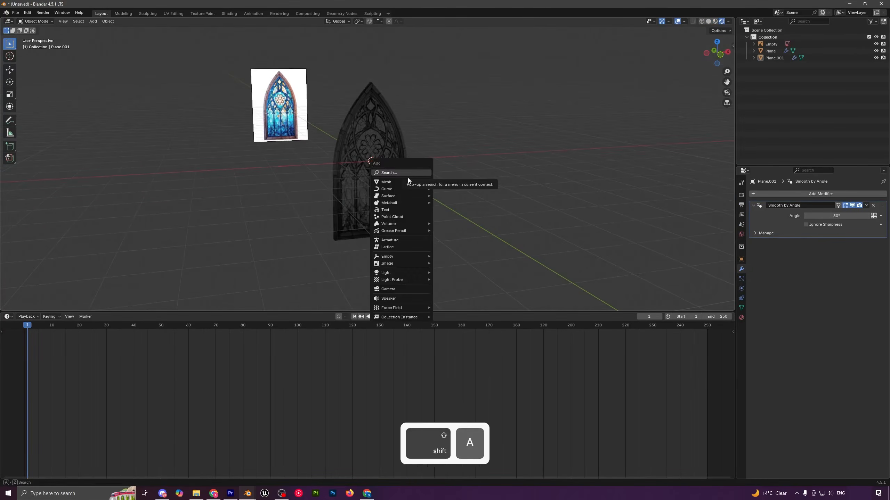
{"action": "mouse_move", "coordinate": [406, 180]}
{"action": "left_click", "coordinate": [448, 181]}
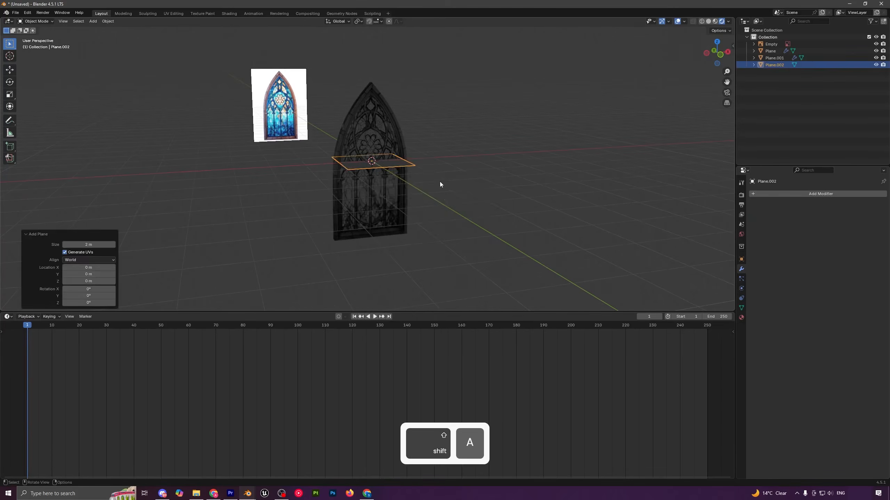
{"action": "key", "text": "s"}
{"action": "left_click", "coordinate": [48, 199]}
{"action": "key", "text": "g"}
{"action": "key", "text": "z"}
{"action": "left_click", "coordinate": [482, 173]}
Step: Add a Sun light and place it beside the window at about X -7.08, Y 2.35, Z 1.02 m
{"action": "key", "text": "shift+a"}
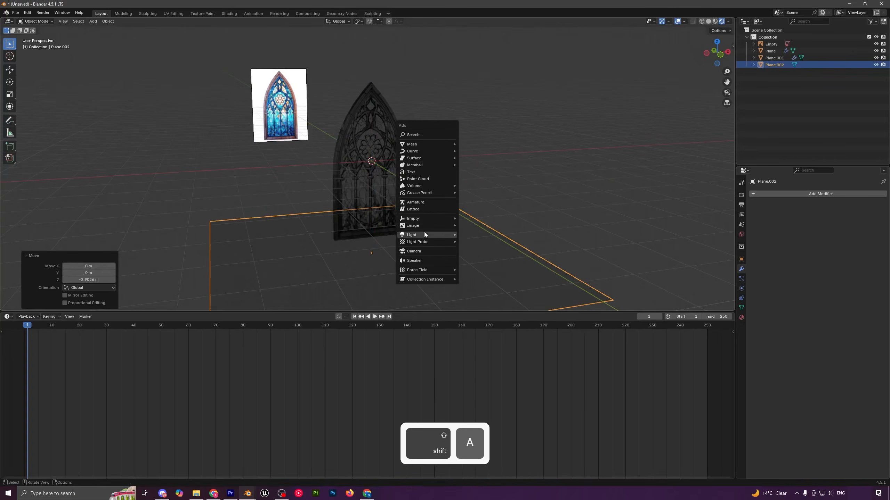
{"action": "mouse_move", "coordinate": [424, 234]}
{"action": "left_click", "coordinate": [492, 242]}
{"action": "key", "text": "g"}
{"action": "left_click", "coordinate": [240, 180]}
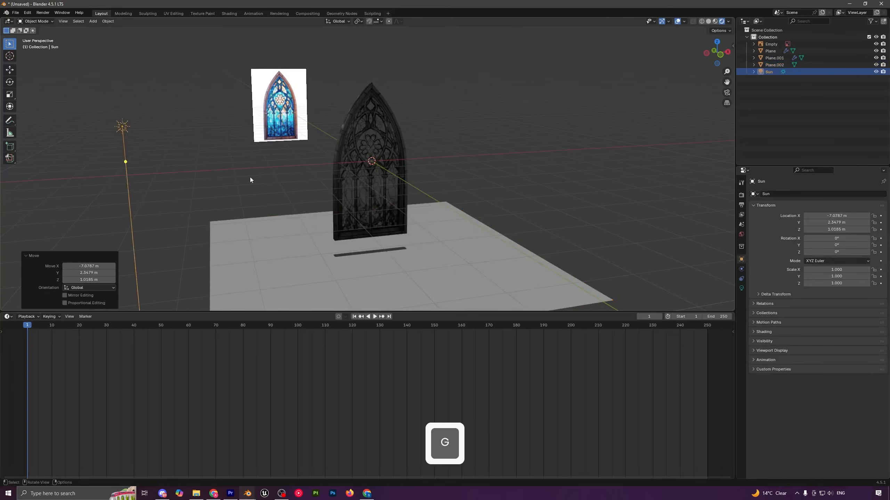
Step: Rotate the Sun light about 53.3° around X and about -24.8° around Z
{"action": "key", "text": "r"}
{"action": "key", "text": "x"}
{"action": "left_click", "coordinate": [181, 83]}
{"action": "key", "text": "r"}
{"action": "key", "text": "z"}
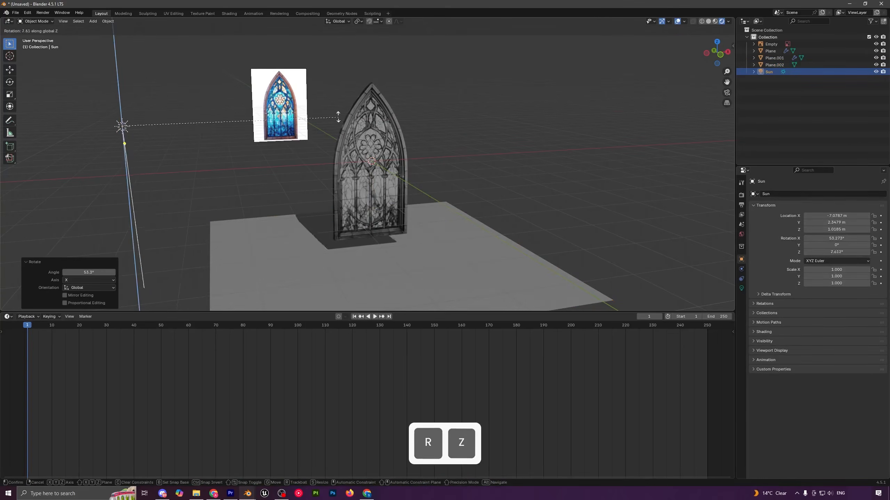
{"action": "left_click", "coordinate": [419, 299]}
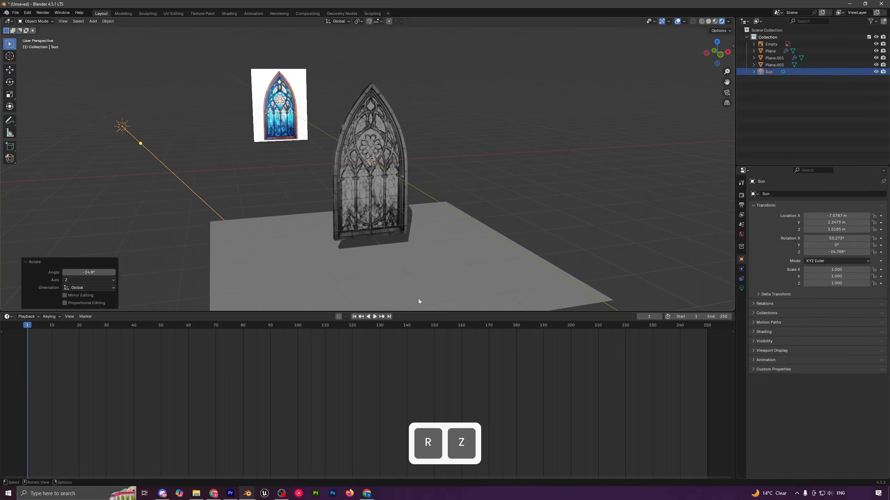
Step: Select the glass pane, enlarge the 3D viewport and change the Timeline area to a Shader Editor showing its nodes
{"action": "scroll", "coordinate": [400, 240], "scroll_direction": "up", "scroll_amount": 2}
{"action": "left_click", "coordinate": [371, 156]}
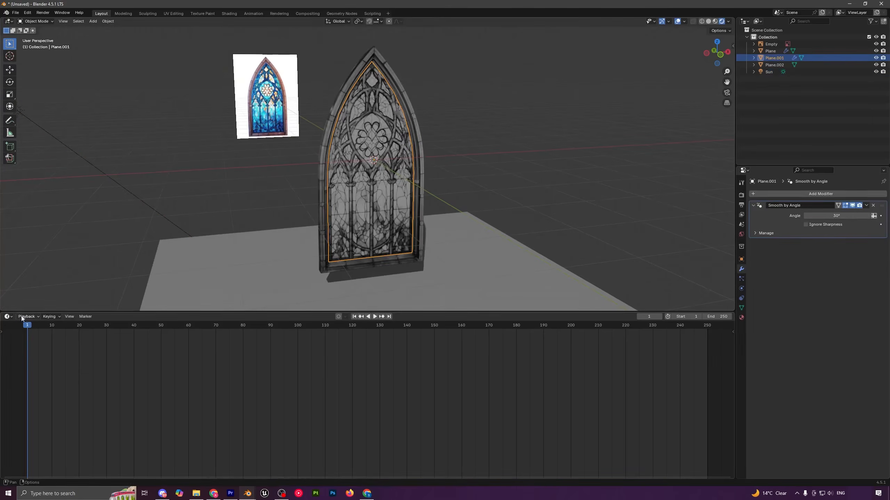
{"action": "left_click_drag", "start_coordinate": [104, 311], "coordinate": [21, 348]}
{"action": "left_click", "coordinate": [8, 353]}
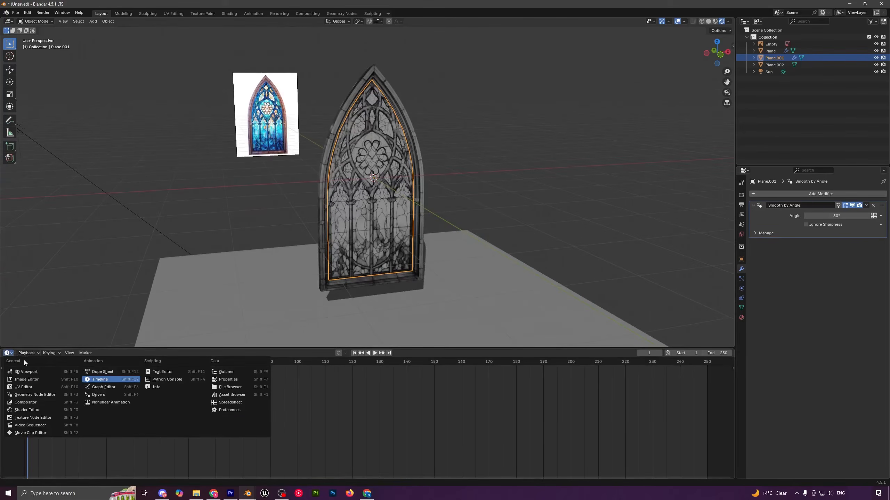
{"action": "left_click", "coordinate": [27, 410]}
{"action": "scroll", "coordinate": [353, 431], "scroll_direction": "up", "scroll_amount": 10}
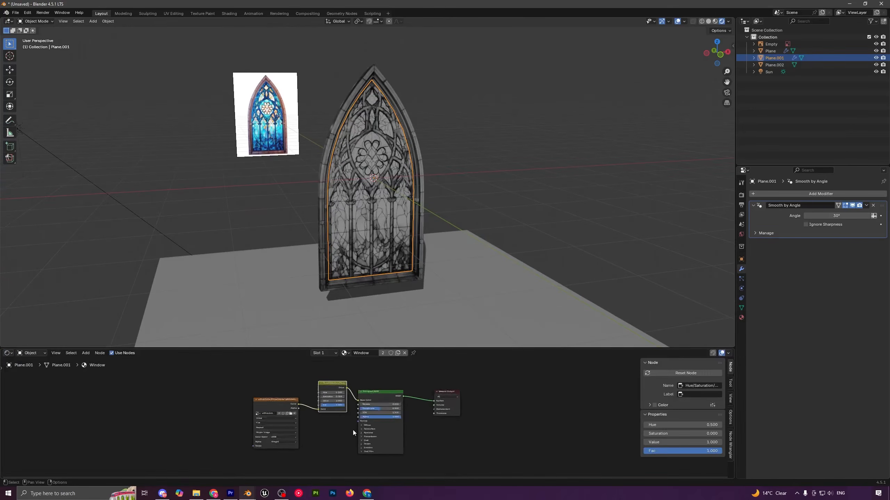
{"action": "middle_click_drag", "start_coordinate": [322, 426], "coordinate": [330, 440]}
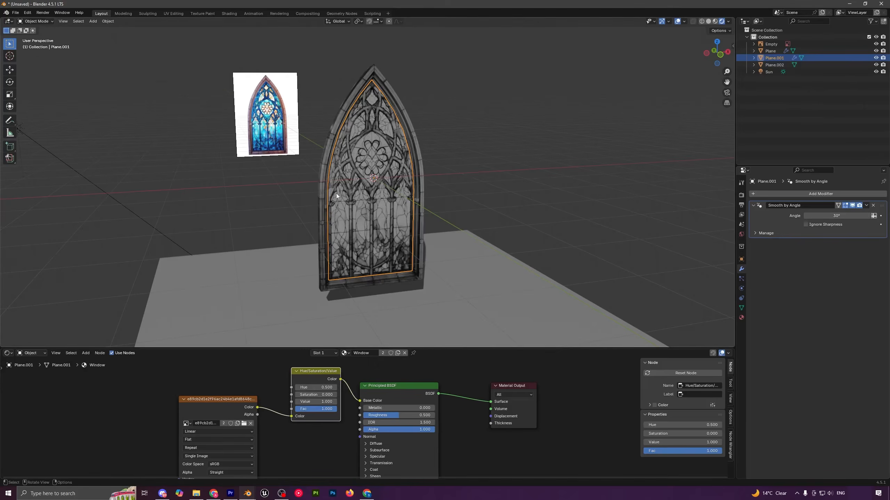
Step: Make the glass pane's material a separate single-user copy and rename it StainedGlass
{"action": "left_click", "coordinate": [383, 352]}
{"action": "double_click", "coordinate": [374, 352]}
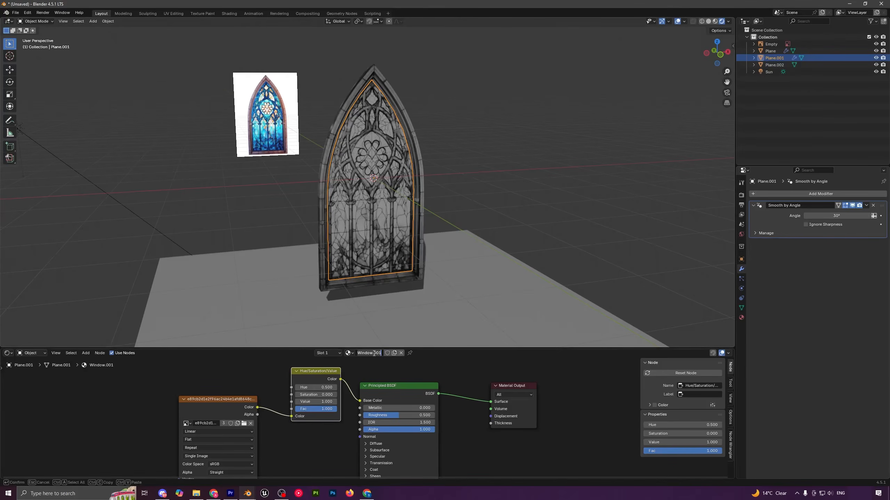
{"action": "type", "text": "Stained"}
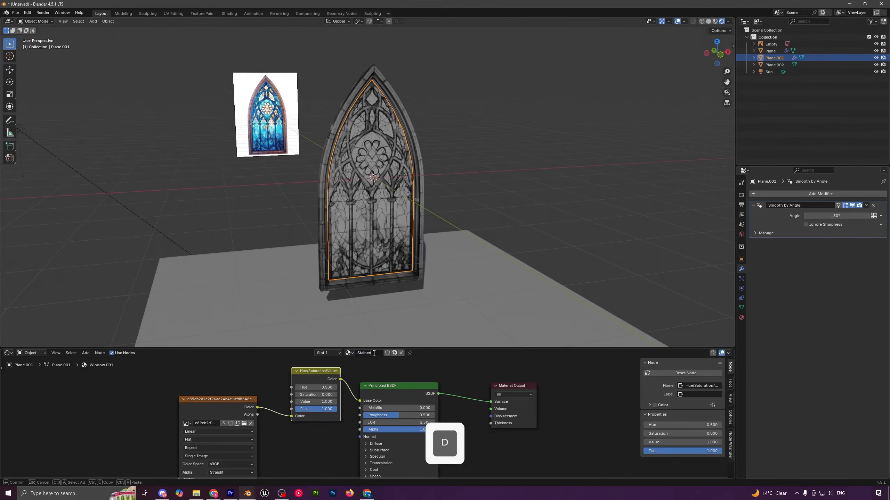
{"action": "type", "text": "Glass"}
{"action": "key", "text": "Return"}
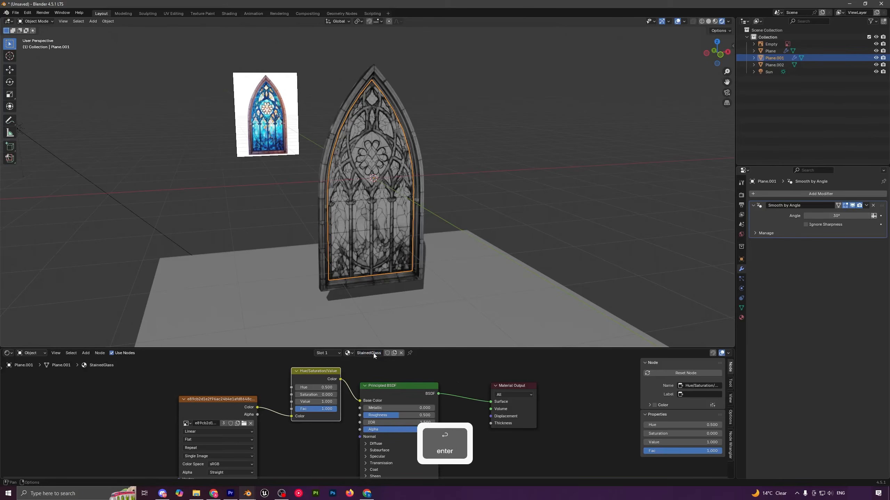
Step: Set the Hue/Saturation/Value node's saturation to about 0.81 and deselect everything in the viewport
{"action": "left_click_drag", "start_coordinate": [315, 394], "coordinate": [345, 395]}
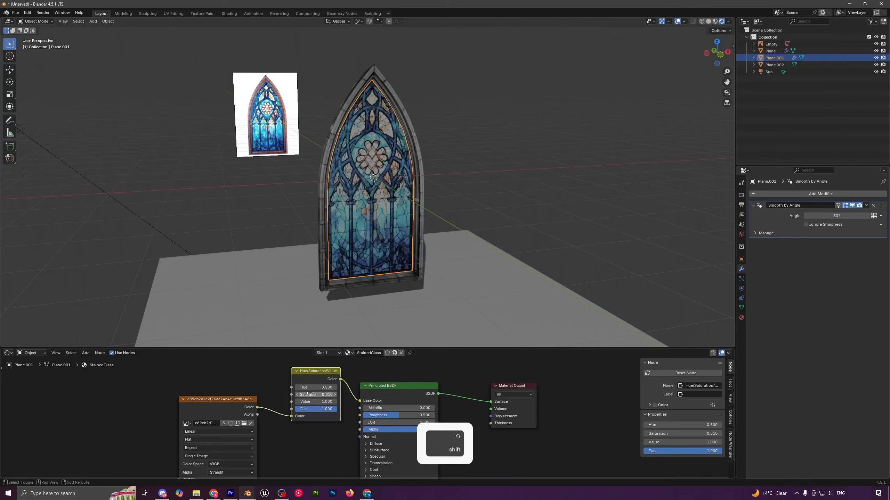
{"action": "key", "text": "a"}
{"action": "key", "text": "a"}
{"action": "scroll", "coordinate": [349, 218], "scroll_direction": "down", "scroll_amount": 3}
{"action": "middle_click_drag", "start_coordinate": [349, 218], "coordinate": [367, 221]}
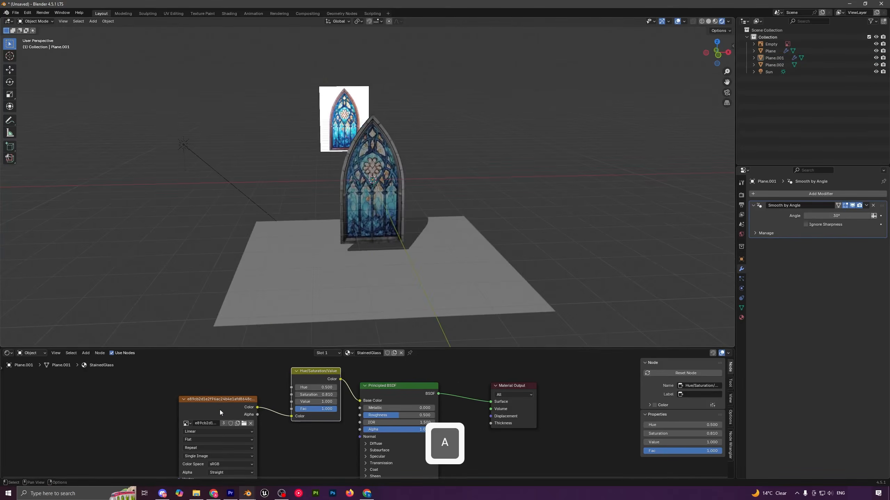
Step: Spread out the image texture, Hue/Saturation/Value and Principled BSDF nodes and enlarge the Shader Editor area
{"action": "left_click_drag", "start_coordinate": [220, 411], "coordinate": [150, 393]}
{"action": "left_click_drag", "start_coordinate": [317, 373], "coordinate": [266, 374]}
{"action": "left_click_drag", "start_coordinate": [433, 387], "coordinate": [401, 420]}
{"action": "middle_click_drag", "start_coordinate": [431, 430], "coordinate": [393, 440]}
{"action": "scroll", "coordinate": [350, 394], "scroll_direction": "down", "scroll_amount": 3}
{"action": "left_click_drag", "start_coordinate": [349, 433], "coordinate": [363, 407]}
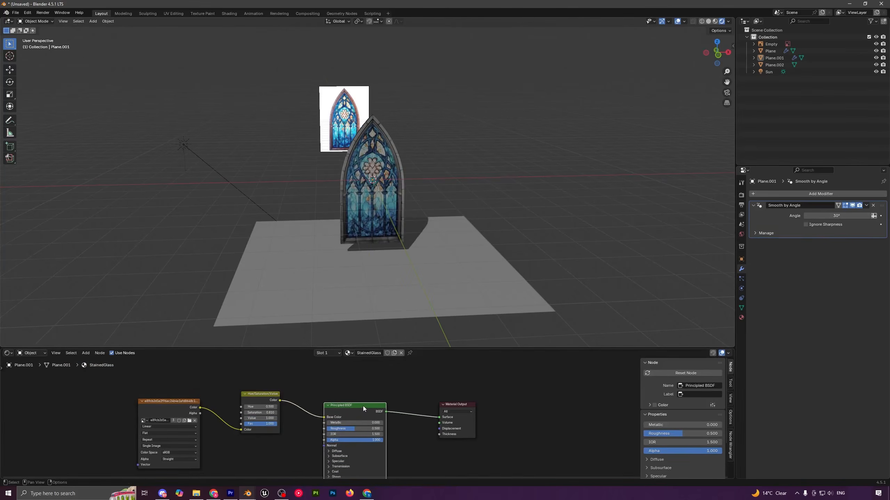
{"action": "left_click_drag", "start_coordinate": [434, 349], "coordinate": [434, 314]}
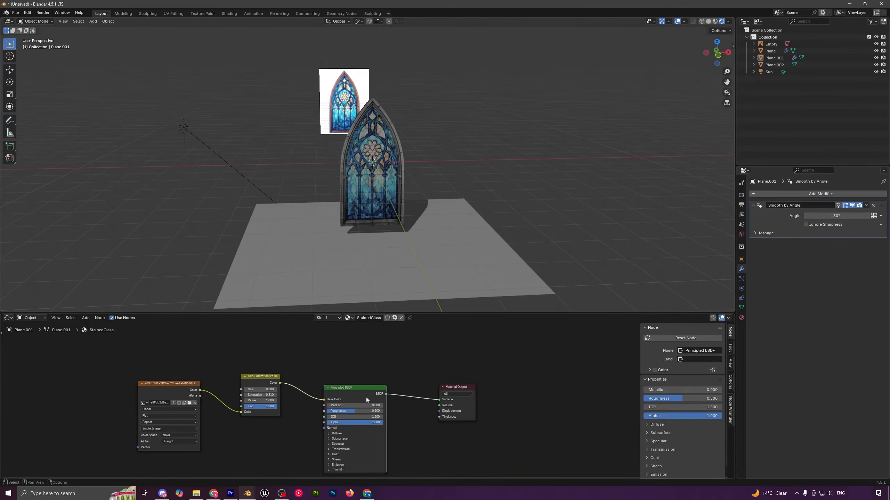
Step: Replace the Principled BSDF with a Glass BSDF node and feed its color from the Hue/Saturation/Value node
{"action": "key", "text": "Delete"}
{"action": "key", "text": "shift+a"}
{"action": "type", "text": "gl"}
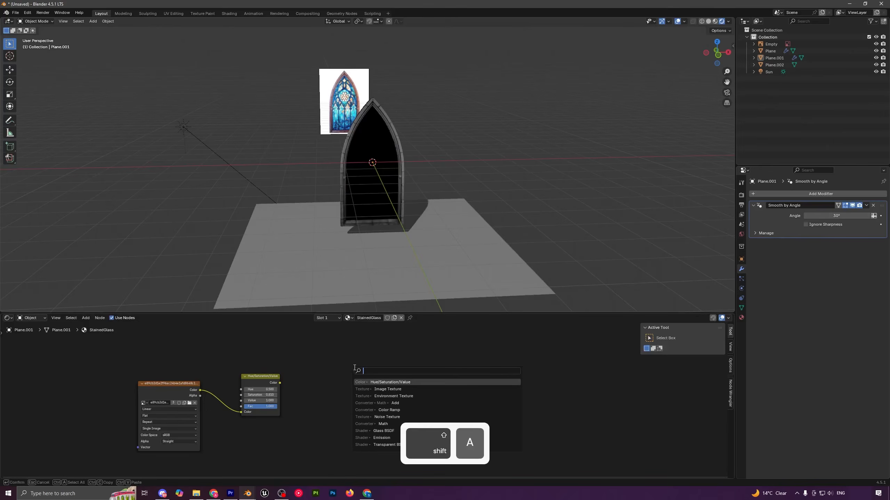
{"action": "left_click", "coordinate": [378, 382]}
{"action": "left_click", "coordinate": [378, 383]}
{"action": "left_click_drag", "start_coordinate": [281, 382], "coordinate": [318, 386]}
Step: Add an Emission node and place it beneath the Glass BSDF
{"action": "key", "text": "shift+a"}
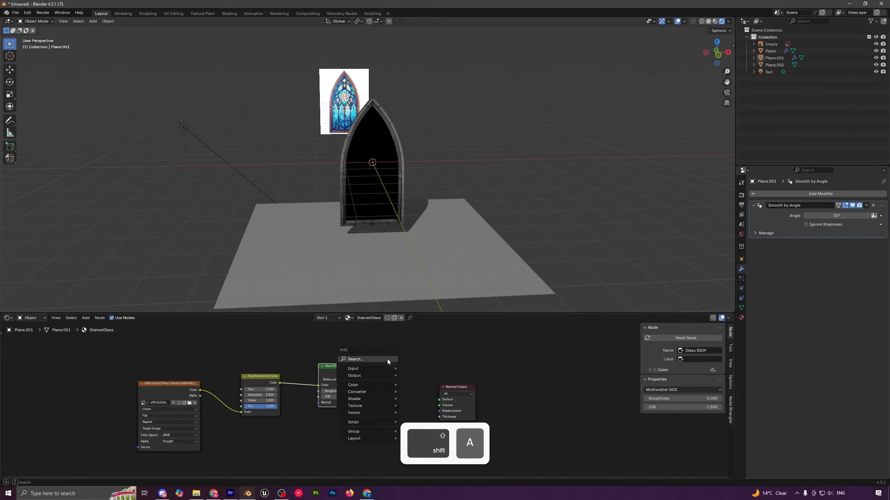
{"action": "type", "text": "e"}
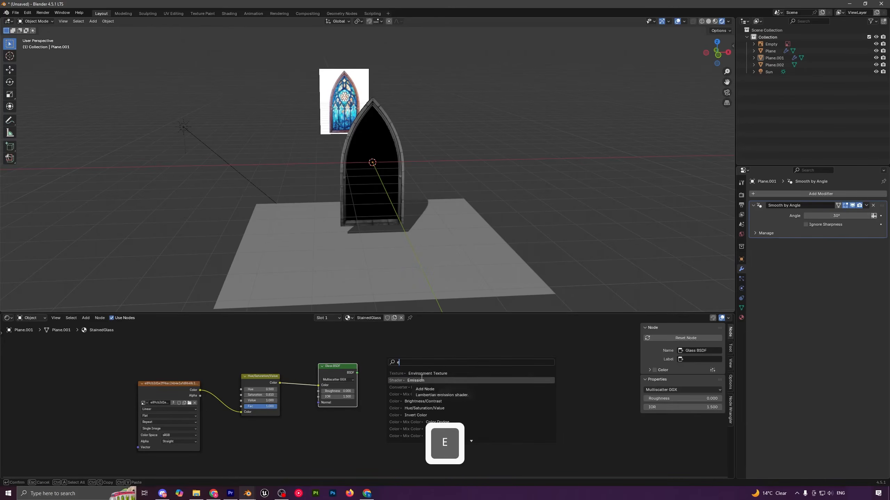
{"action": "left_click", "coordinate": [421, 378]}
{"action": "left_click", "coordinate": [353, 425]}
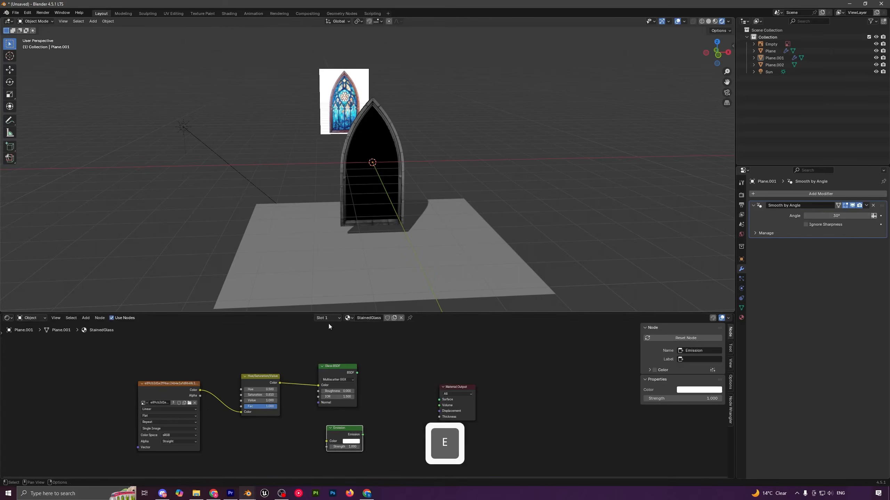
{"action": "scroll", "coordinate": [405, 194], "scroll_direction": "up", "scroll_amount": 8}
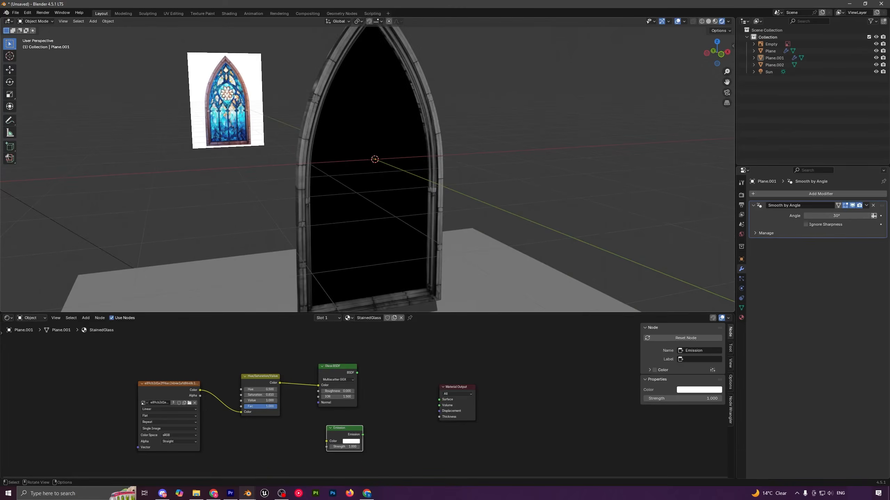
Step: Add a Mix Shader node before the Material Output and connect its output to the Surface input
{"action": "key", "text": "shift+a"}
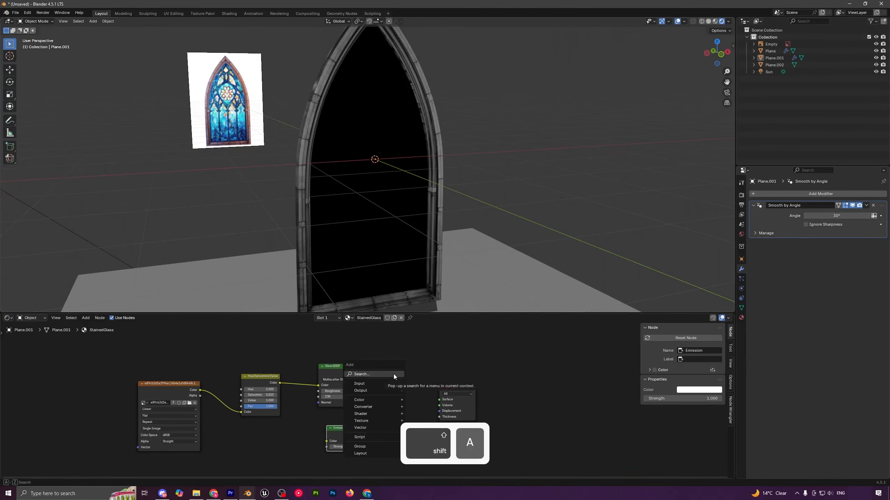
{"action": "type", "text": "mix s"}
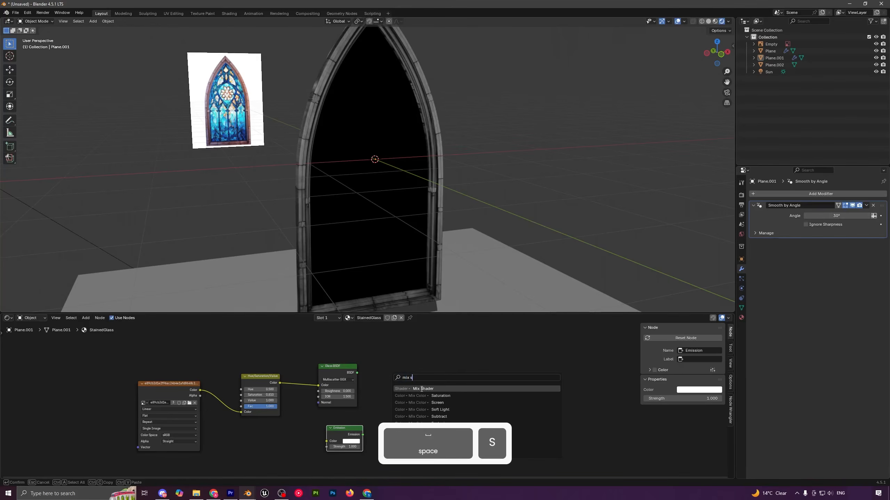
{"action": "left_click", "coordinate": [422, 388]}
{"action": "left_click", "coordinate": [406, 392]}
{"action": "middle_click_drag", "start_coordinate": [434, 391], "coordinate": [347, 361]}
{"action": "left_click_drag", "start_coordinate": [338, 352], "coordinate": [353, 370]}
Step: Link Glass BSDF and Emission into the Mix Shader's first and second inputs, and Hue/Saturation/Value color into Emission
{"action": "left_click_drag", "start_coordinate": [271, 342], "coordinate": [302, 365]}
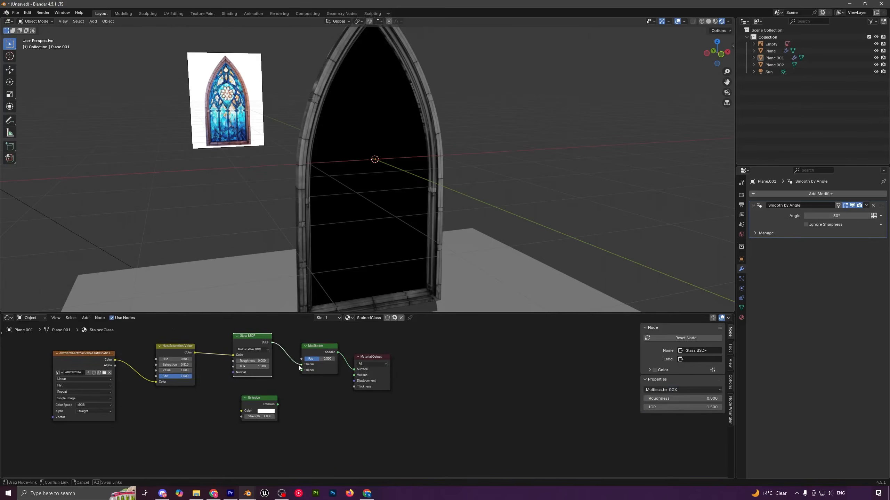
{"action": "left_click_drag", "start_coordinate": [278, 404], "coordinate": [302, 371]}
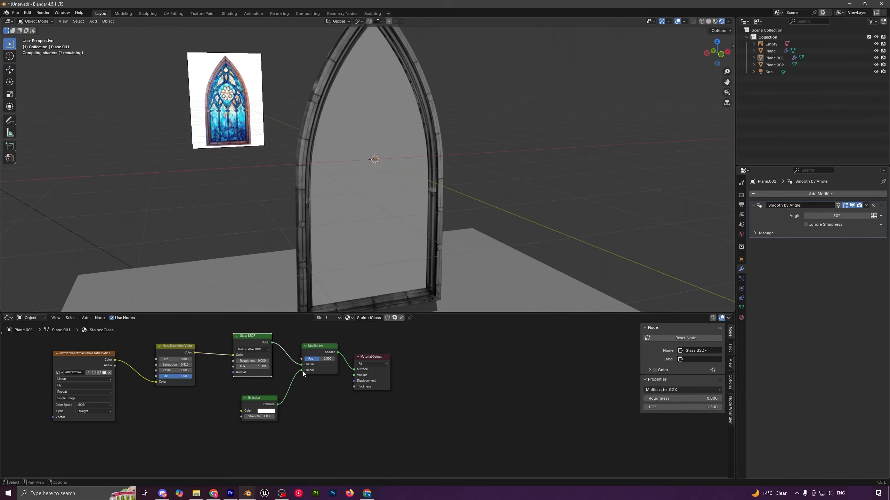
{"action": "left_click_drag", "start_coordinate": [194, 353], "coordinate": [240, 409]}
{"action": "middle_click_drag", "start_coordinate": [315, 297], "coordinate": [396, 212]}
Step: Set the Emission node's strength to 1.2
{"action": "left_click_drag", "start_coordinate": [263, 417], "coordinate": [269, 417]}
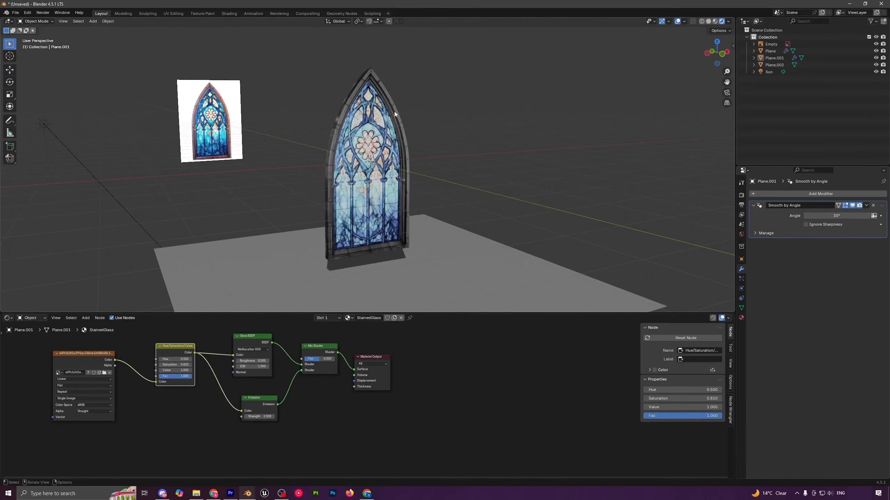
{"action": "left_click", "coordinate": [266, 416]}
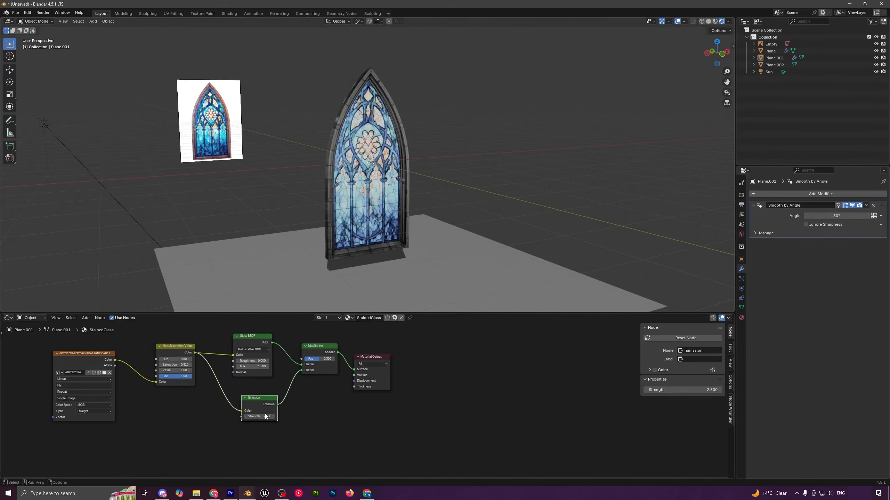
{"action": "type", "text": "1.2"}
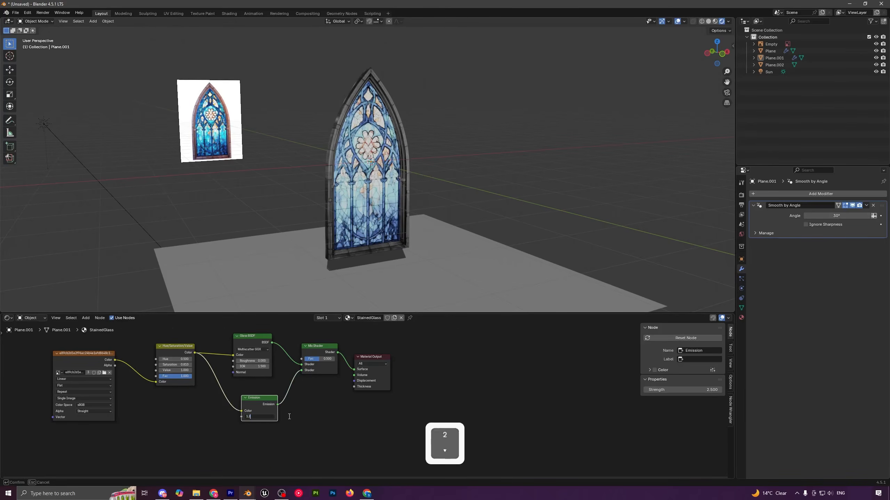
{"action": "key", "text": "Return"}
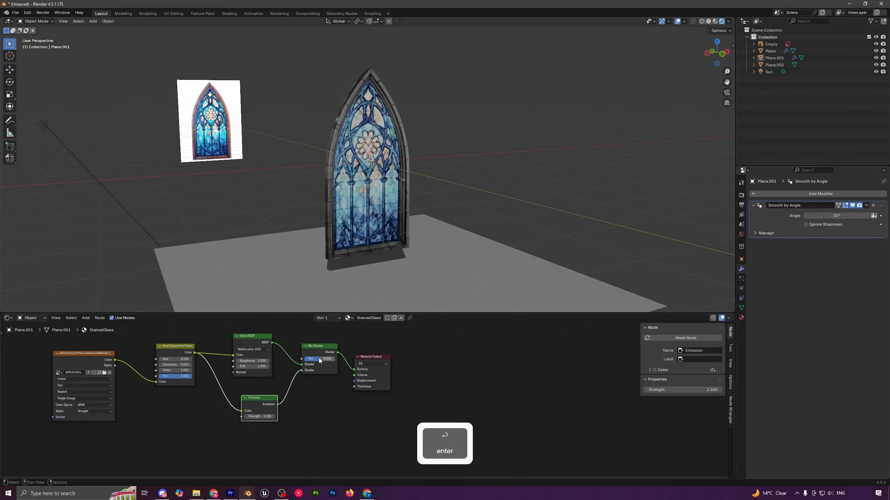
Step: Set the Mix Shader's factor to 0.4 and clear the selection
{"action": "type", "text": "0."}
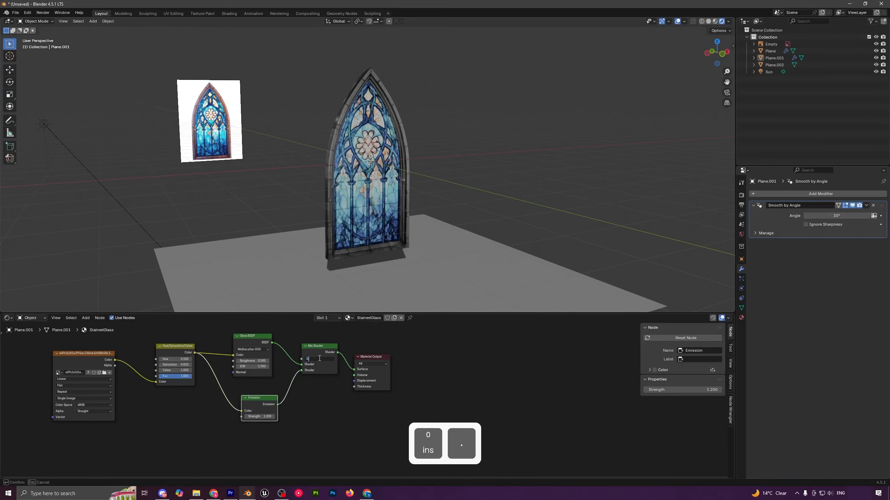
{"action": "type", "text": "4"}
{"action": "key", "text": "Return"}
{"action": "key", "text": "a"}
Step: Select the floor plane, rotate it 90° around X and raise it about 2.14 m along Z behind the window
{"action": "middle_click_drag", "start_coordinate": [421, 188], "coordinate": [451, 225]}
{"action": "left_click", "coordinate": [450, 226]}
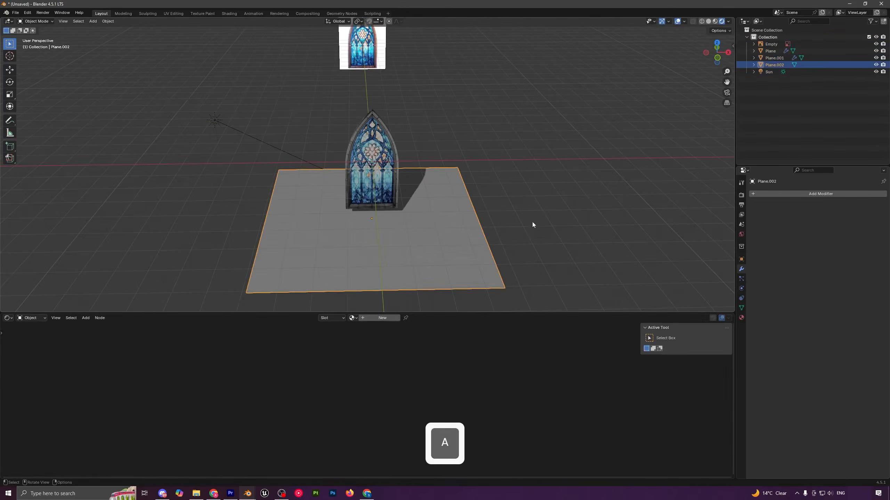
{"action": "type", "text": "rx"}
{"action": "type", "text": "90"}
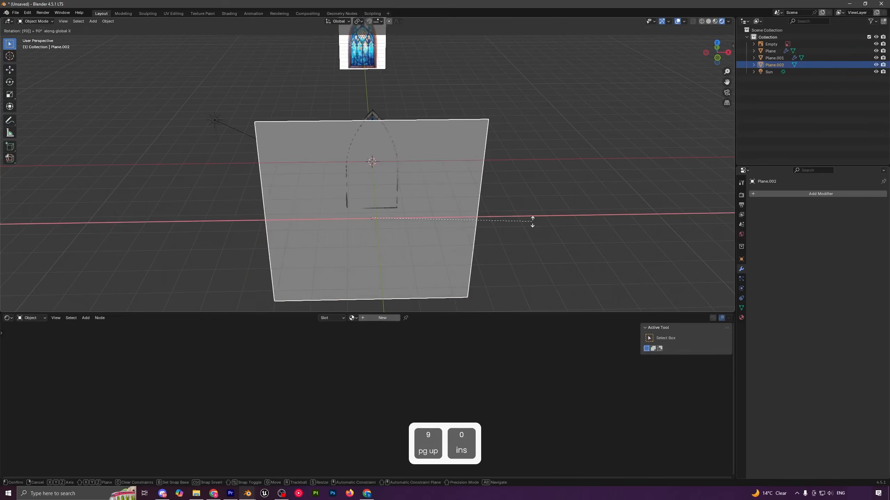
{"action": "left_click", "coordinate": [533, 221]}
{"action": "key", "text": "g"}
{"action": "key", "text": "z"}
{"action": "left_click", "coordinate": [489, 178]}
Step: Move the upright plane slightly along Y so the window frame protrudes through it
{"action": "middle_click_drag", "start_coordinate": [489, 178], "coordinate": [431, 193]}
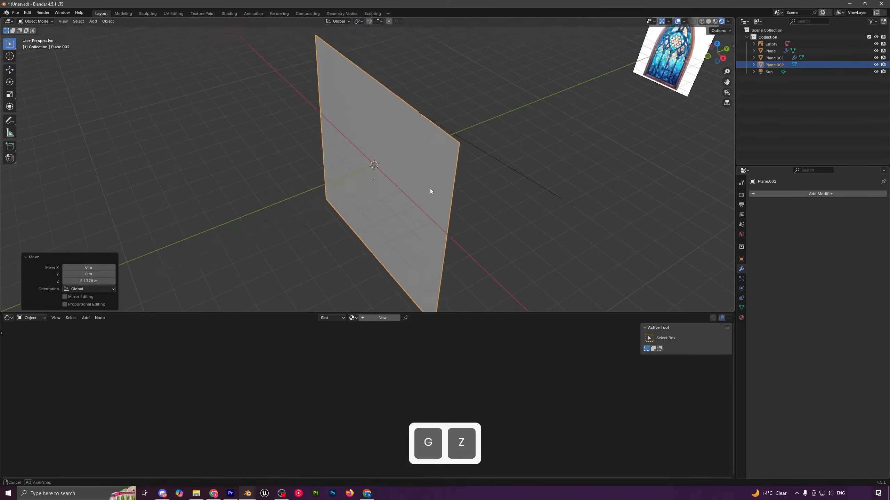
{"action": "key", "text": "g"}
{"action": "key", "text": "y"}
{"action": "key", "text": "shift"}
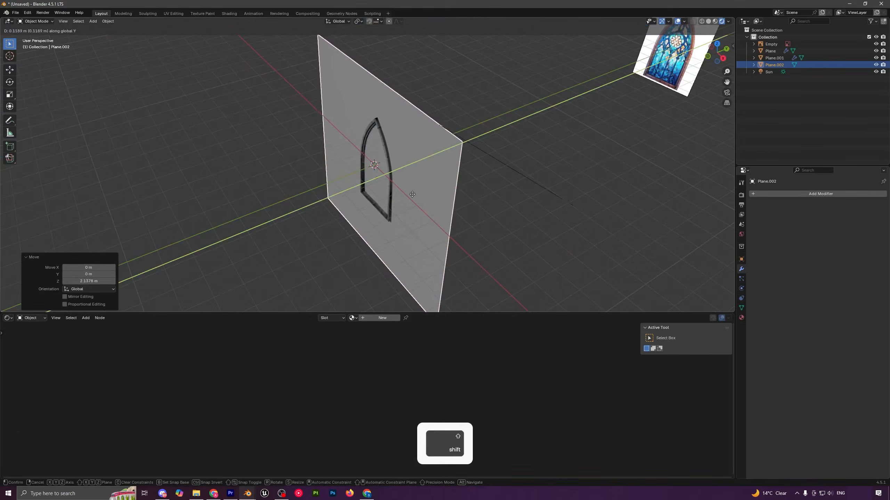
Step: Raise the wall plane about 0.23 m along Z and show the object's transform properties in the viewport
{"action": "key", "text": "g"}
{"action": "key", "text": "z"}
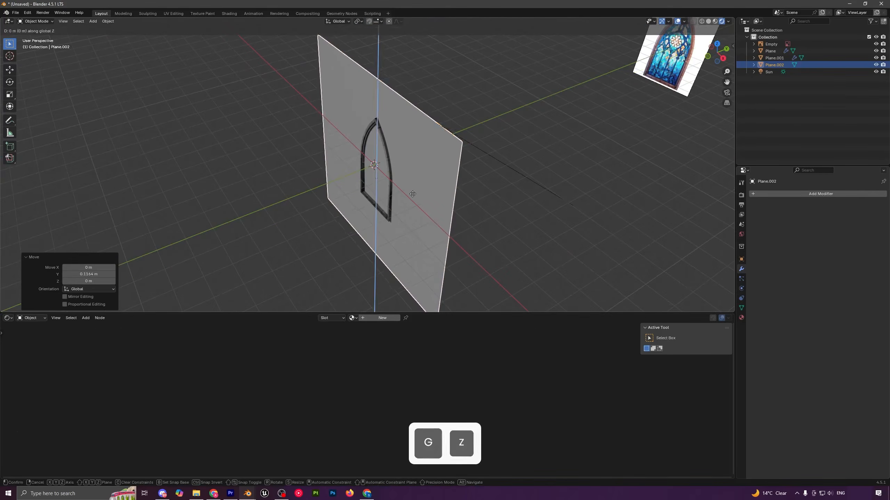
{"action": "left_click", "coordinate": [413, 191]}
{"action": "middle_click_drag", "start_coordinate": [413, 191], "coordinate": [448, 179]}
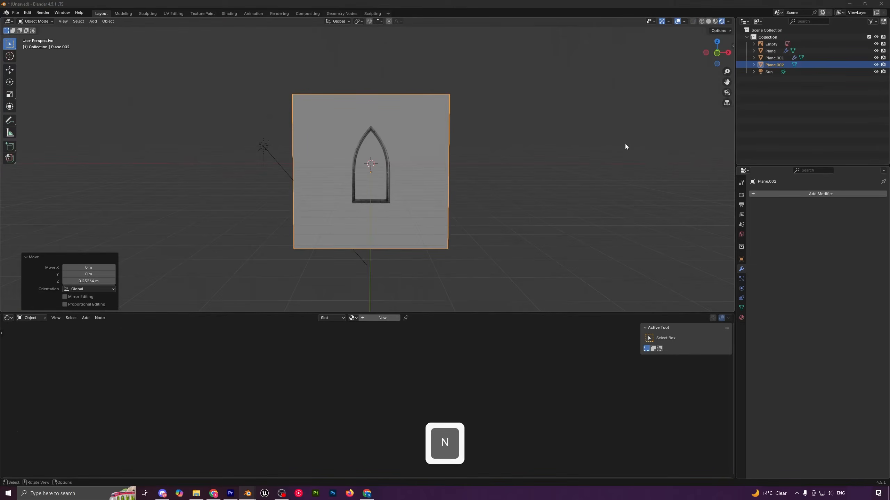
{"action": "left_click", "coordinate": [626, 147]}
{"action": "key", "text": "n"}
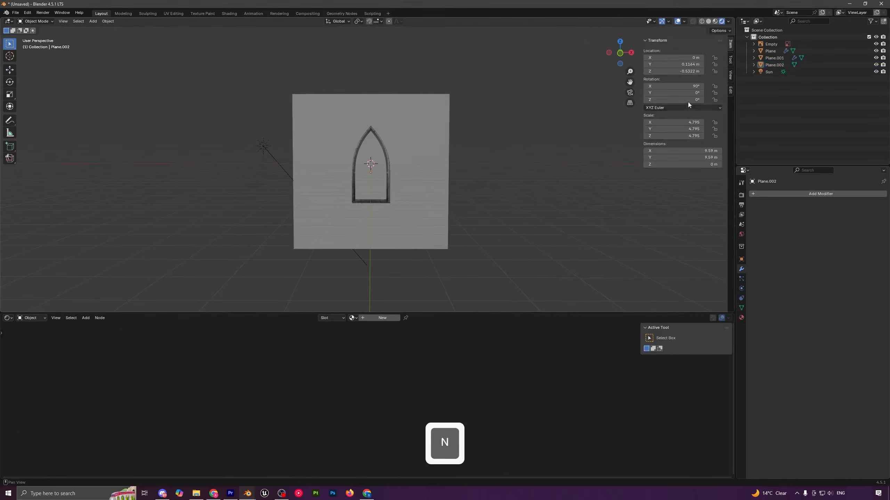
Step: Scale the wall plane uniformly by 0.94, and narrow it along X by a factor of 0.572
{"action": "left_click", "coordinate": [403, 140]}
{"action": "key", "text": "s"}
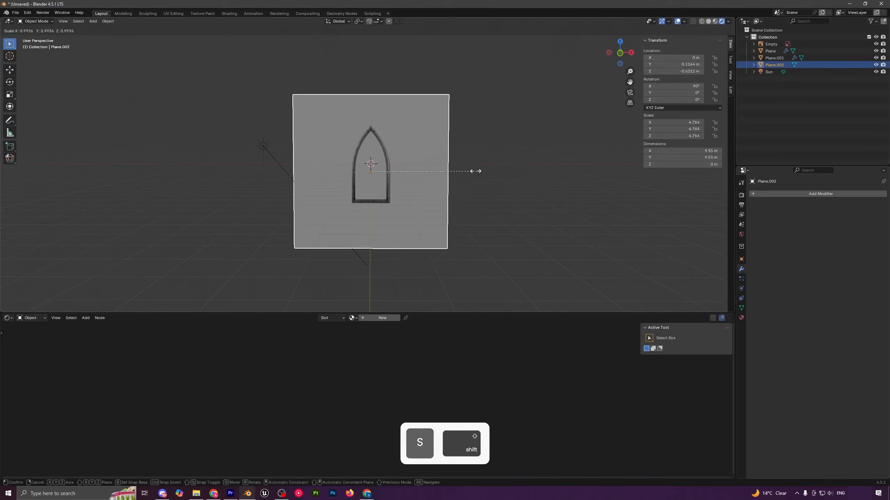
{"action": "left_click", "coordinate": [417, 167]}
{"action": "key", "text": "s"}
{"action": "key", "text": "x"}
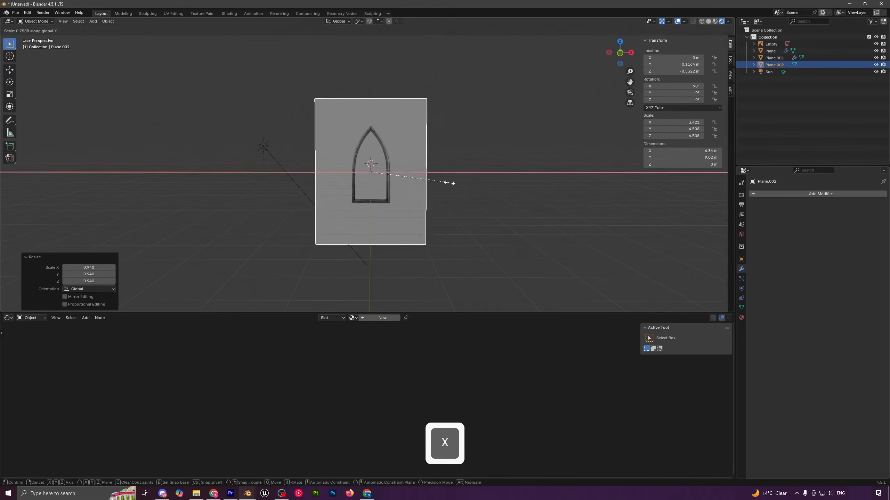
{"action": "key", "text": "shift"}
{"action": "left_click", "coordinate": [423, 177]}
Step: Move the wall plane up about 0.37 m along Z and back along Y to about 1.32 m
{"action": "key", "text": "g"}
{"action": "key", "text": "z"}
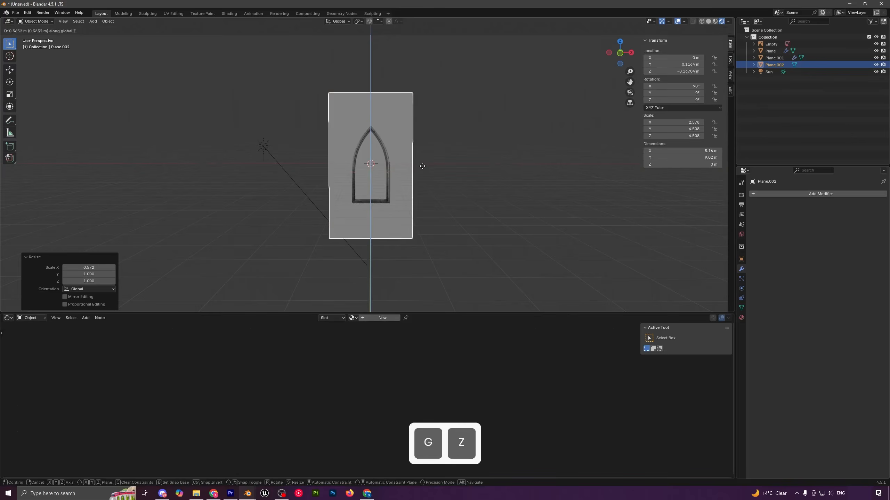
{"action": "left_click", "coordinate": [417, 171]}
{"action": "middle_click_drag", "start_coordinate": [379, 165], "coordinate": [407, 183]}
{"action": "key", "text": "g"}
{"action": "key", "text": "y"}
{"action": "left_click", "coordinate": [427, 171]}
Step: Select the stained glass and its frame together and scale them up by 1.217
{"action": "left_click", "coordinate": [387, 163]}
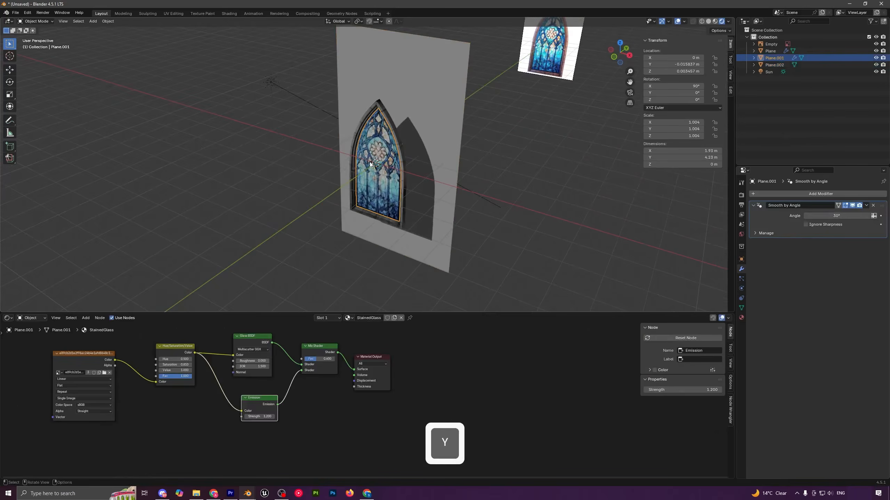
{"action": "left_click", "coordinate": [402, 158], "text": "shift"}
{"action": "middle_click_drag", "start_coordinate": [401, 157], "coordinate": [443, 176]}
{"action": "key", "text": "s"}
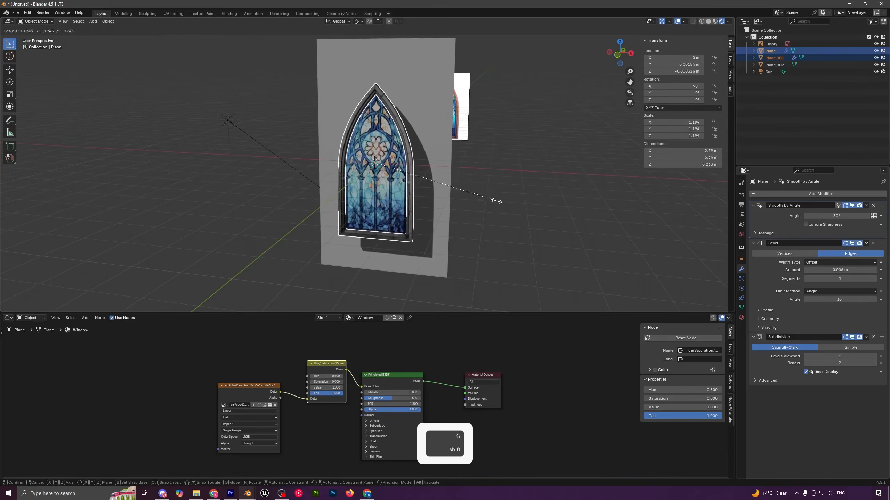
{"action": "left_click", "coordinate": [507, 208]}
Step: Move the stained glass and frame about 0.87 m along Y toward the wall plane
{"action": "middle_click_drag", "start_coordinate": [506, 207], "coordinate": [450, 190]}
{"action": "key", "text": "g"}
{"action": "key", "text": "y"}
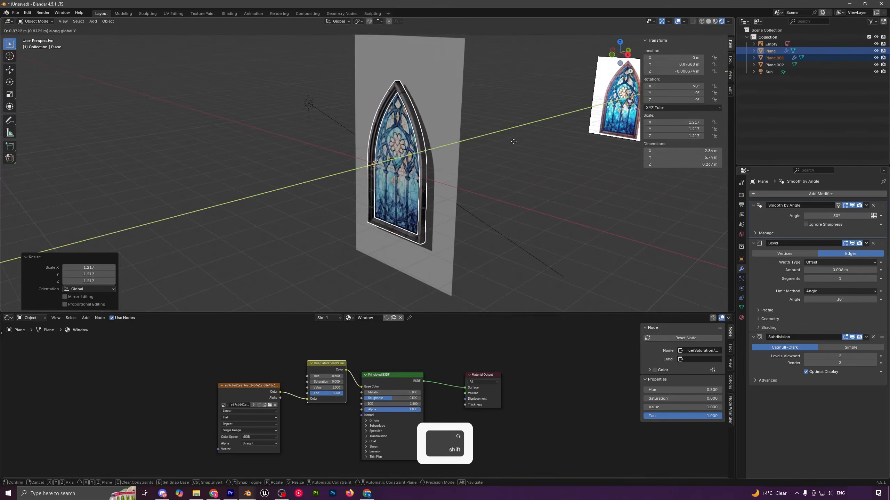
{"action": "left_click", "coordinate": [434, 163]}
{"action": "scroll", "coordinate": [435, 163], "scroll_direction": "up", "scroll_amount": 2}
Step: Shift the stained glass and frame about 0.12 m further along Y, closer to the wall plane
{"action": "left_click", "coordinate": [434, 163]}
{"action": "key", "text": "f"}
{"action": "middle_click_drag", "start_coordinate": [453, 145], "coordinate": [436, 134]}
{"action": "mouse_move", "coordinate": [402, 160]}
{"action": "middle_mouse_down"}
{"action": "mouse_move", "coordinate": [392, 92]}
{"action": "mouse_move", "coordinate": [387, 167]}
{"action": "middle_mouse_up"}
{"action": "left_click", "coordinate": [422, 153], "text": "shift"}
{"action": "key", "text": "g"}
{"action": "key", "text": "y"}
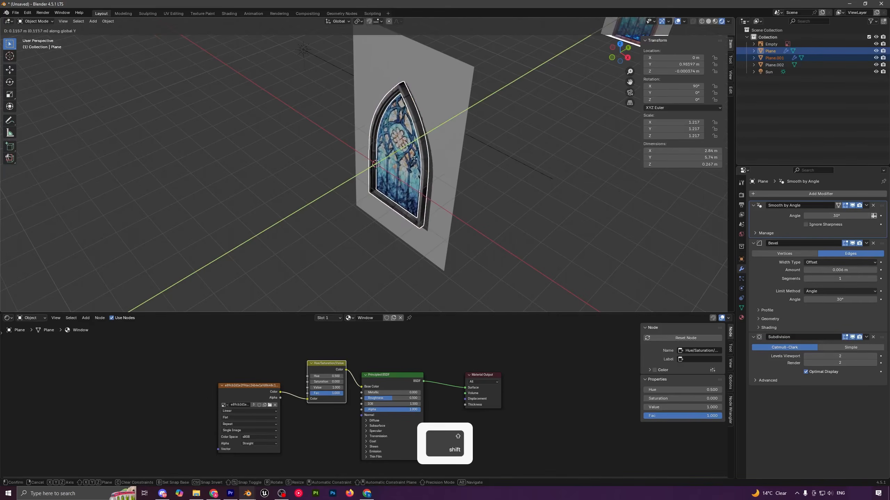
{"action": "left_click", "coordinate": [440, 97]}
Step: Isolate the wall plane and the stained glass in local view, seen from the front in solid shading
{"action": "left_click", "coordinate": [443, 83]}
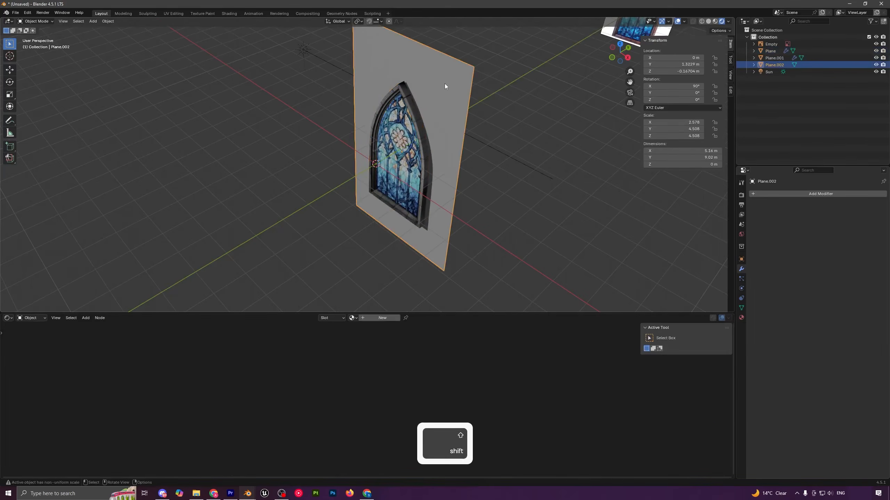
{"action": "left_click", "coordinate": [401, 138], "text": "shift"}
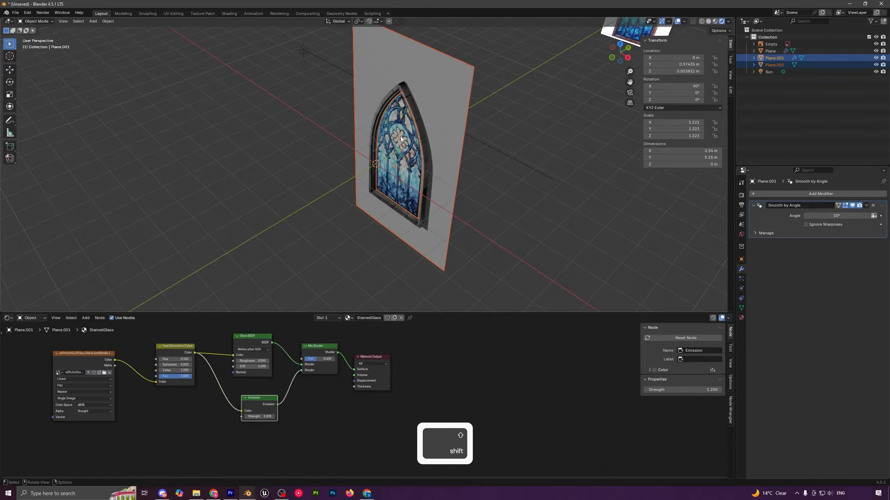
{"action": "key", "text": "KP_Divide"}
{"action": "key", "text": "KP_1"}
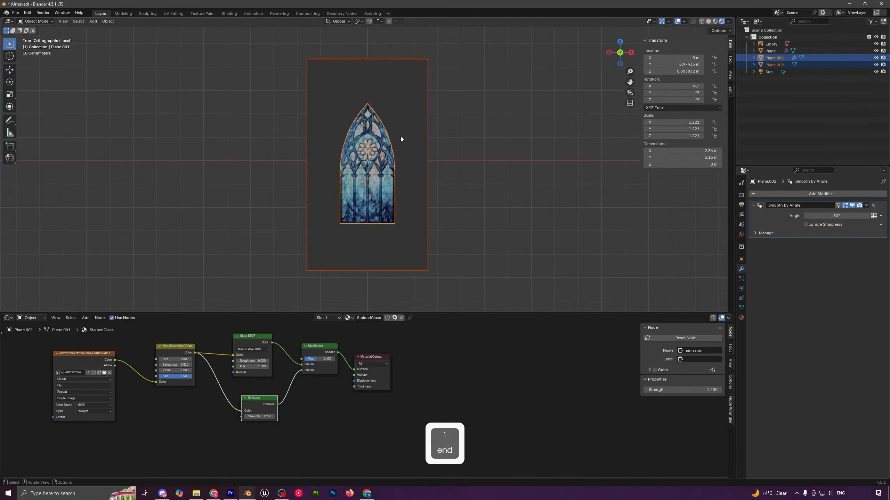
{"action": "left_click", "coordinate": [708, 22]}
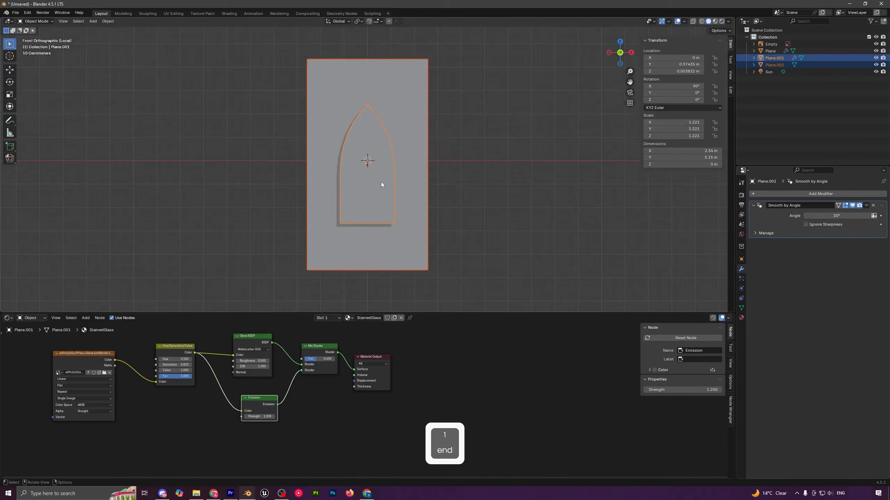
Step: Enter Edit Mode on the wall plane and select the stained glass object as the cutting outline
{"action": "left_click", "coordinate": [395, 155], "text": "shift"}
{"action": "middle_click_drag", "start_coordinate": [395, 157], "coordinate": [447, 160], "text": "shift"}
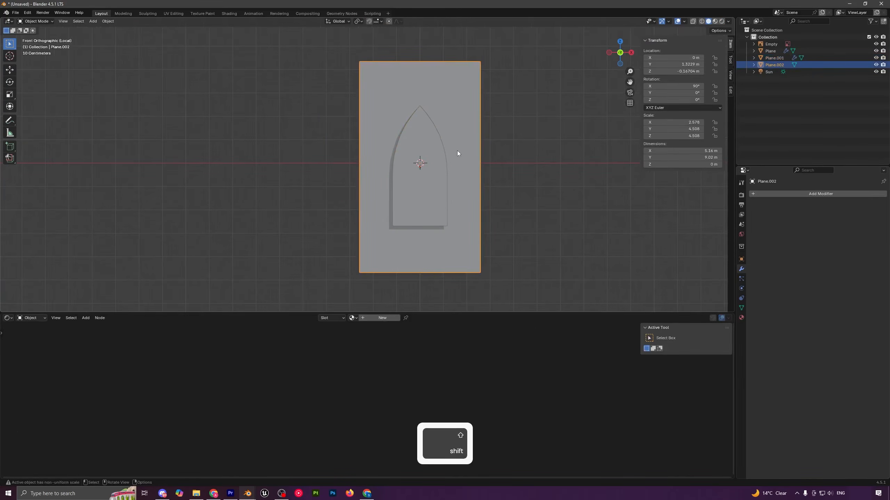
{"action": "key", "text": "Tab"}
{"action": "scroll", "coordinate": [532, 171], "scroll_direction": "up", "scroll_amount": 2}
{"action": "middle_click_drag", "start_coordinate": [532, 171], "coordinate": [502, 187], "text": "shift"}
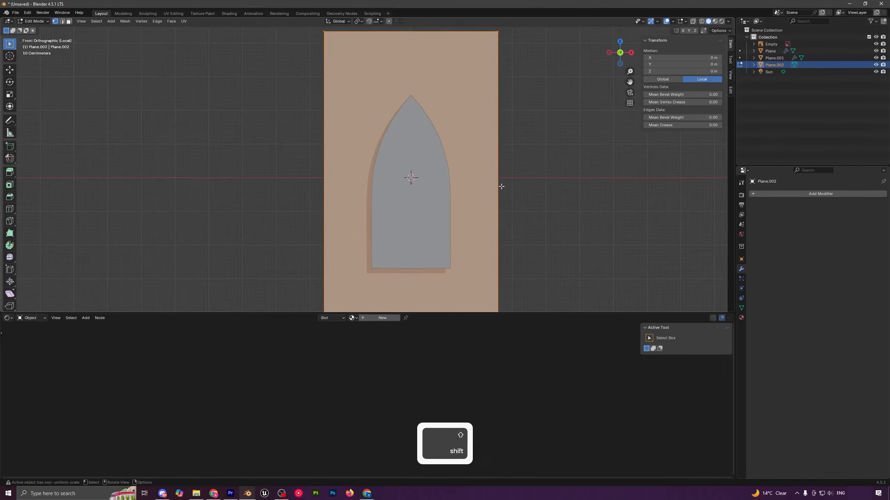
{"action": "left_click", "coordinate": [410, 137], "text": "ctrl"}
{"action": "left_click", "coordinate": [563, 133]}
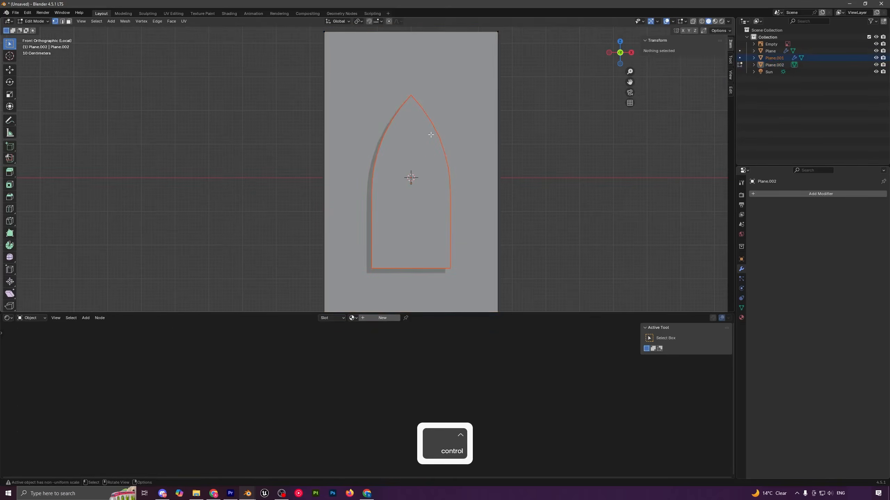
Step: Select the whole wall mesh and cut the glass outline into it with Knife Project
{"action": "key", "text": "a"}
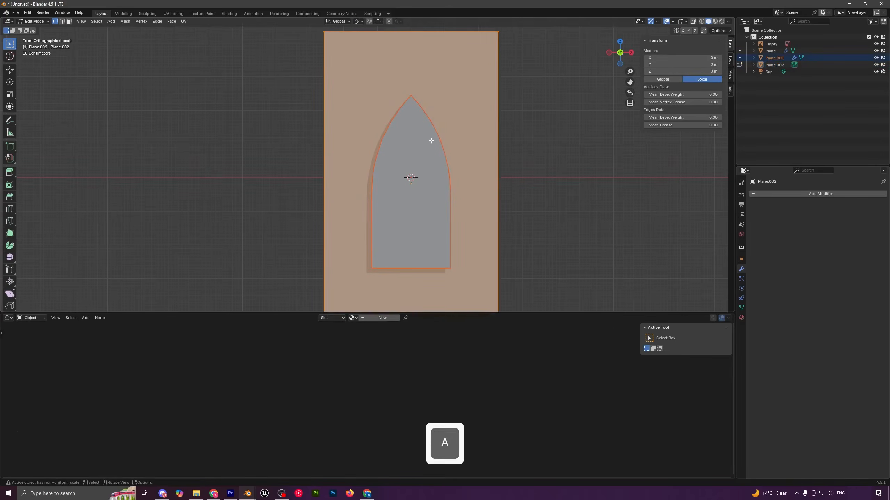
{"action": "left_click", "coordinate": [525, 130]}
{"action": "scroll", "coordinate": [434, 151], "scroll_direction": "up", "scroll_amount": 5}
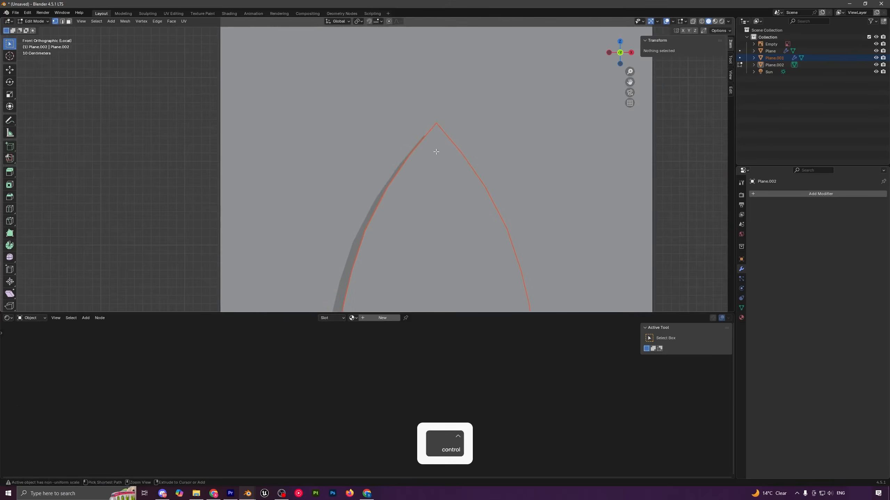
{"action": "scroll", "coordinate": [437, 152], "scroll_direction": "down", "scroll_amount": 6}
{"action": "key", "text": "a"}
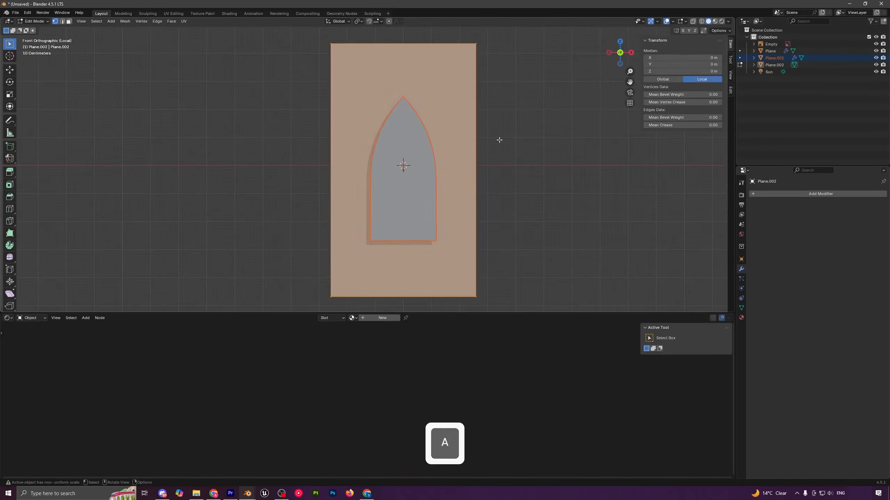
{"action": "key", "text": "F3"}
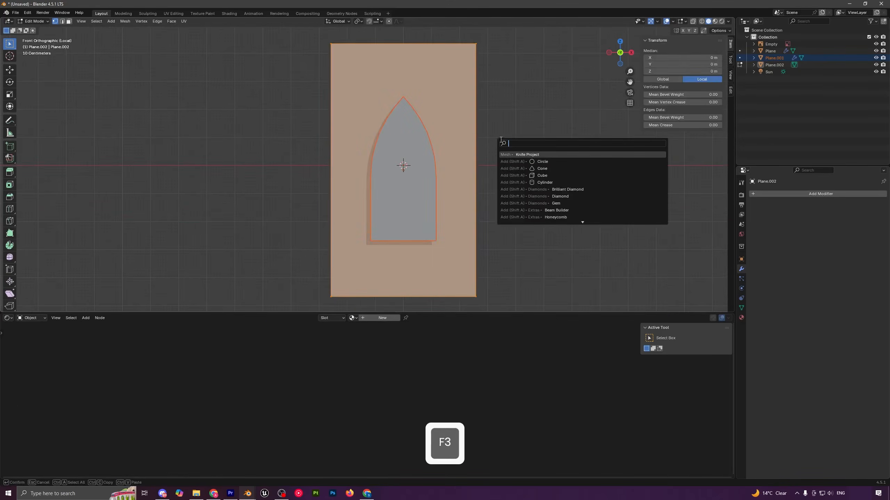
{"action": "left_click", "coordinate": [531, 155]}
{"action": "scroll", "coordinate": [488, 165], "scroll_direction": "down", "scroll_amount": 4}
{"action": "middle_click_drag", "start_coordinate": [489, 164], "coordinate": [406, 158]}
Step: Delete the arch-shaped face cut into the wall plane to open a hole for the window
{"action": "key", "text": "Tab"}
{"action": "left_click", "coordinate": [412, 149]}
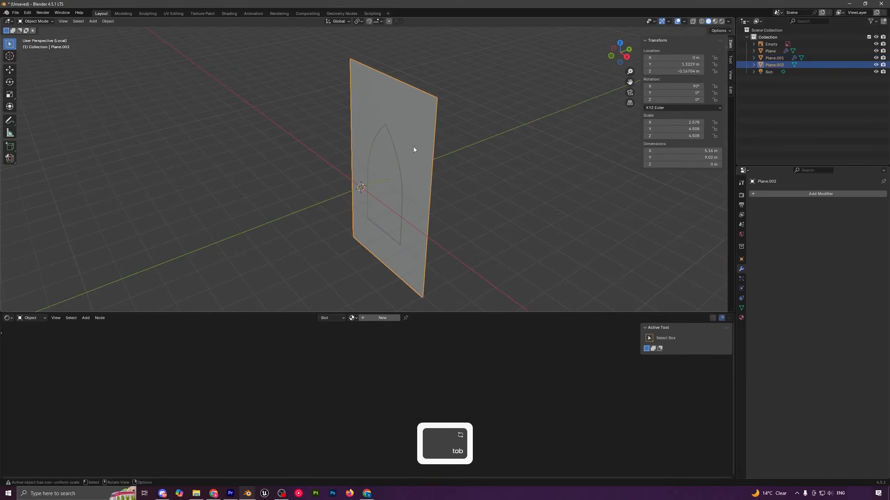
{"action": "key", "text": "Tab"}
{"action": "scroll", "coordinate": [411, 148], "scroll_direction": "up", "scroll_amount": 3}
{"action": "key", "text": "3"}
{"action": "left_click", "coordinate": [417, 120]}
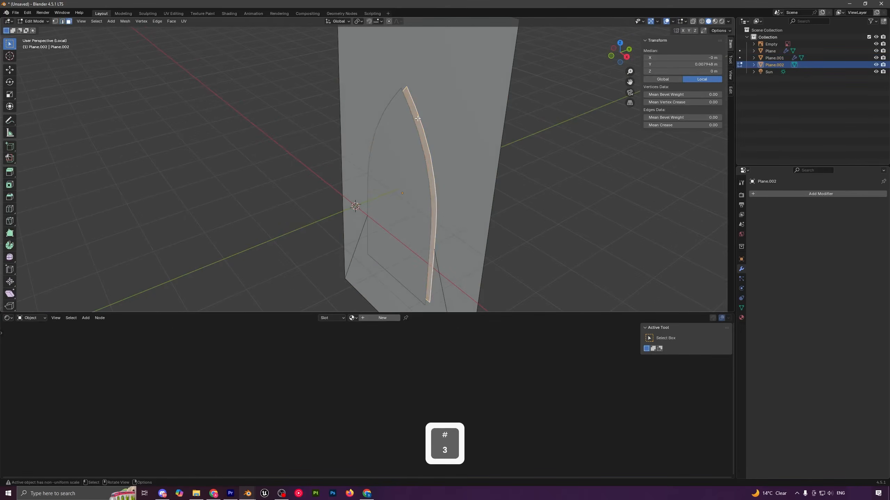
{"action": "key", "text": "x"}
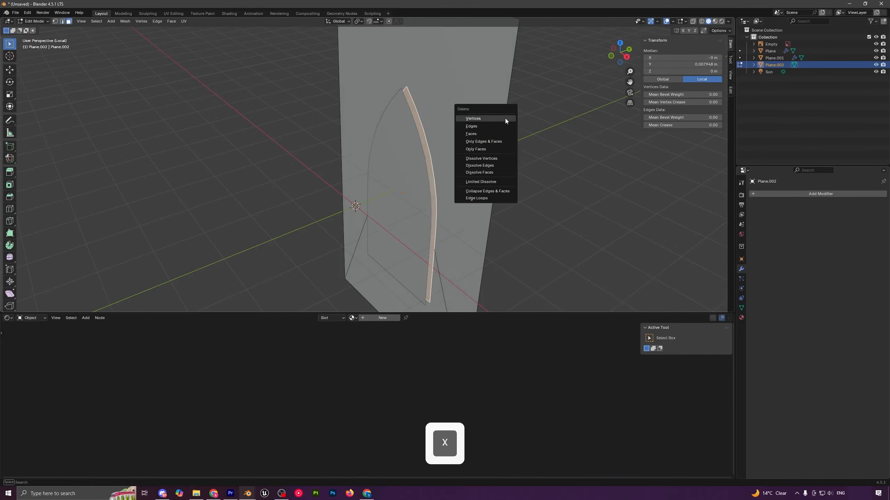
{"action": "left_click", "coordinate": [485, 133]}
Step: Return to Object Mode, leave local view and switch the viewport to rendered shading
{"action": "key", "text": "Tab"}
{"action": "scroll", "coordinate": [486, 136], "scroll_direction": "down", "scroll_amount": 3}
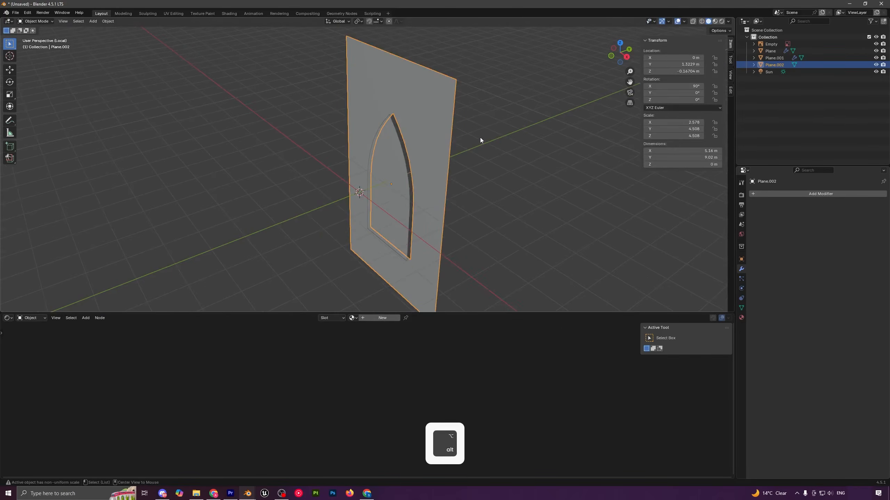
{"action": "key", "text": "slash"}
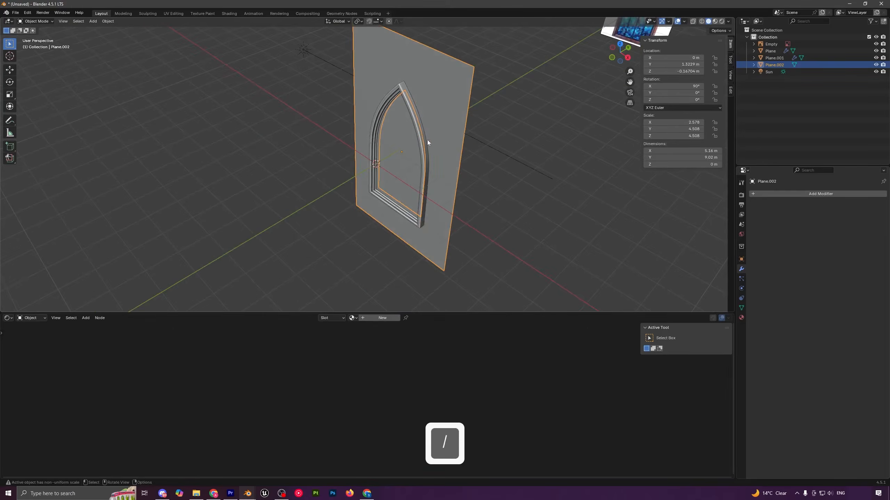
{"action": "left_click", "coordinate": [721, 23]}
Step: Move the stained glass and its frame about 0.17 m along Y into the wall opening
{"action": "left_click", "coordinate": [433, 131]}
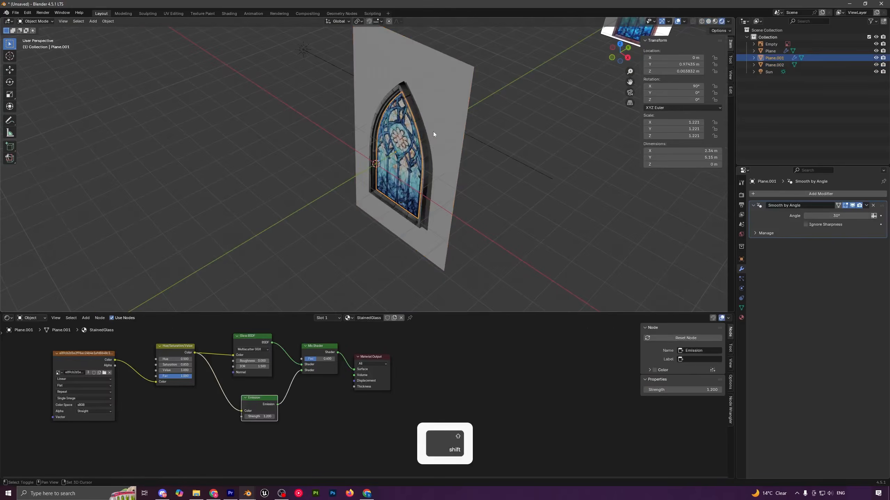
{"action": "left_click", "coordinate": [422, 129], "text": "shift"}
{"action": "key", "text": "g"}
{"action": "key", "text": "y"}
{"action": "key", "text": "shift"}
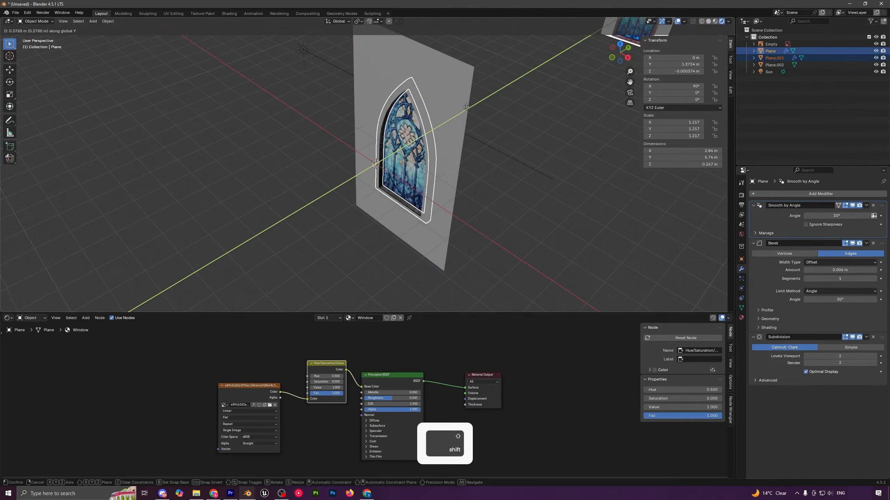
{"action": "left_click", "coordinate": [436, 142]}
{"action": "middle_click_drag", "start_coordinate": [434, 144], "coordinate": [403, 101]}
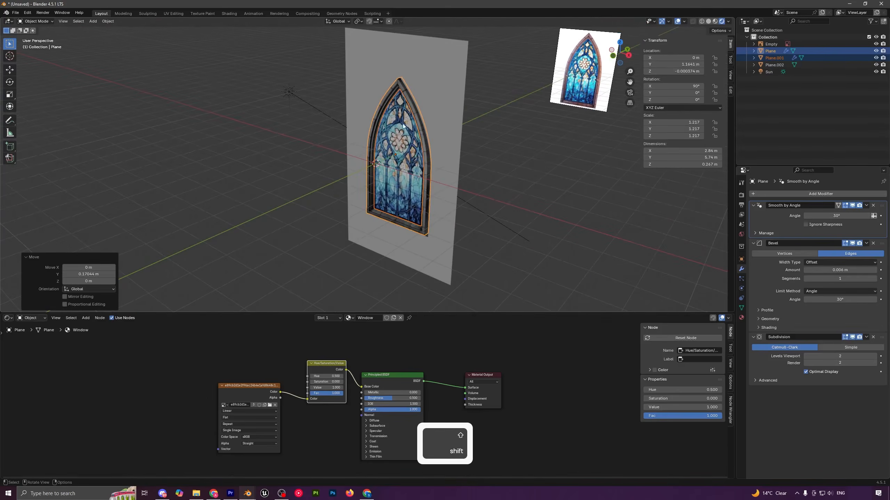
Step: Examine from several angles how the window sits in the wall opening
{"action": "middle_click_drag", "start_coordinate": [369, 175], "coordinate": [413, 171]}
{"action": "scroll", "coordinate": [386, 170], "scroll_direction": "down", "scroll_amount": 5}
{"action": "scroll", "coordinate": [391, 184], "scroll_direction": "up", "scroll_amount": 6}
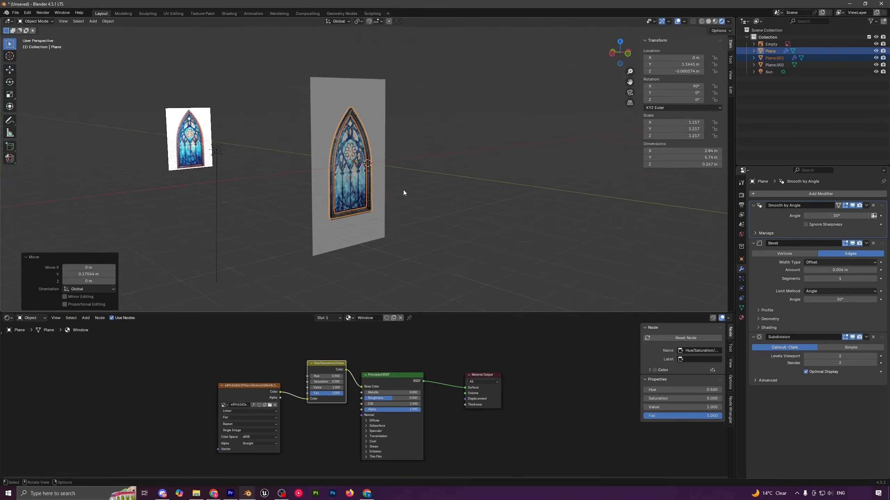
{"action": "scroll", "coordinate": [401, 189], "scroll_direction": "down", "scroll_amount": 5}
{"action": "key", "text": "a"}
{"action": "middle_click_drag", "start_coordinate": [397, 187], "coordinate": [369, 194]}
{"action": "scroll", "coordinate": [370, 194], "scroll_direction": "up", "scroll_amount": 2}
Step: Create a new material on the wall plane and name it Wall
{"action": "left_click", "coordinate": [388, 93]}
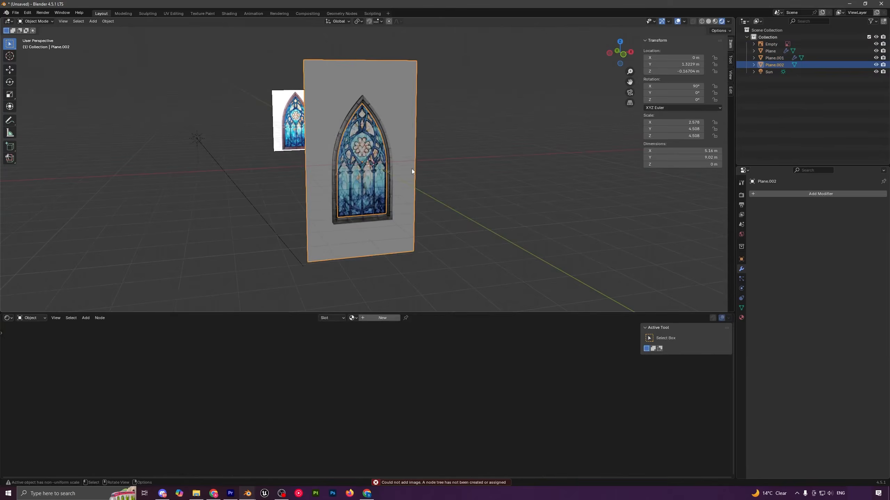
{"action": "middle_click_drag", "start_coordinate": [412, 169], "coordinate": [416, 169]}
{"action": "left_click", "coordinate": [381, 318]}
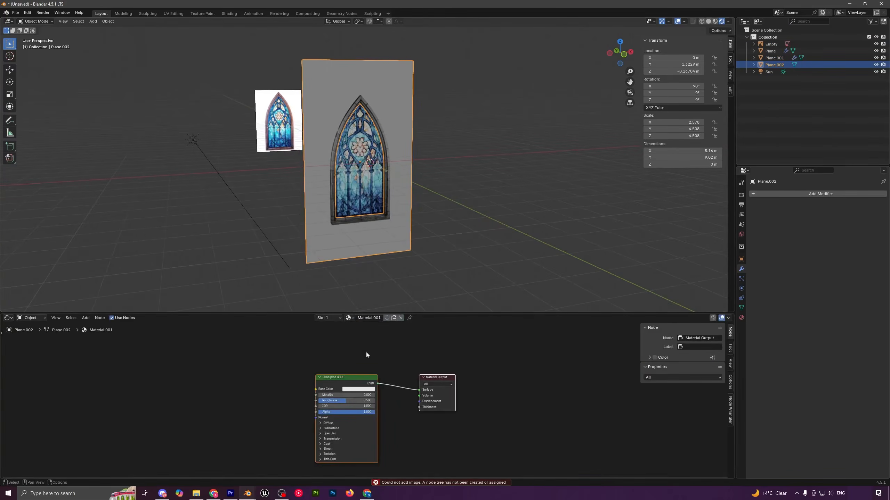
{"action": "double_click", "coordinate": [370, 318]}
{"action": "type", "text": "Wa"}
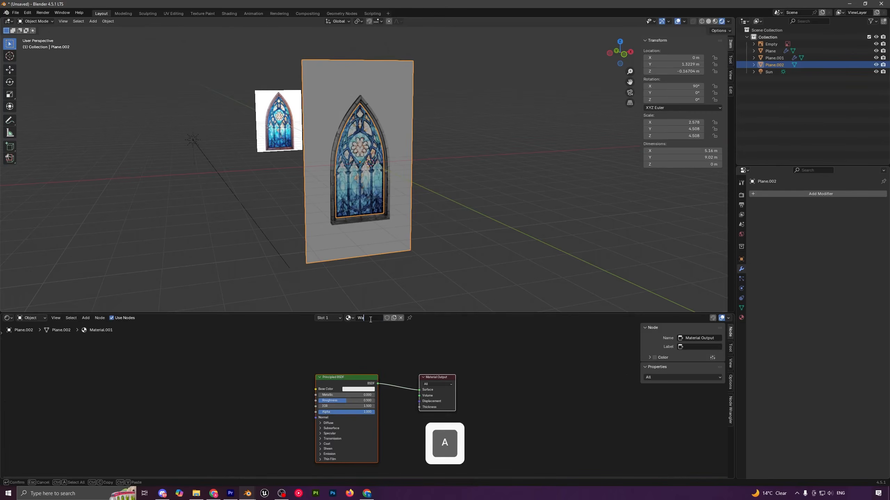
{"action": "type", "text": "ll"}
{"action": "key", "text": "Return"}
Step: Switch to File Explorer and add the stone image from the Textures folder to the Wall material's nodes as an image texture
{"action": "key", "text": "alt+Tab"}
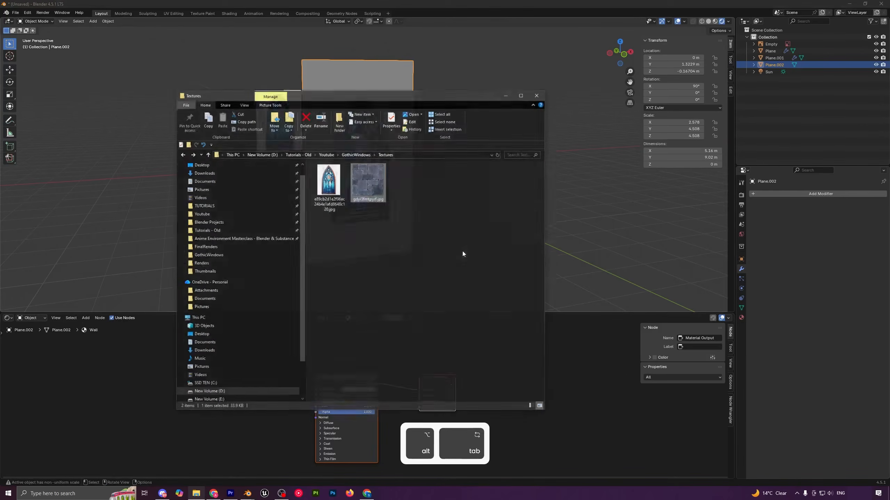
{"action": "left_click_drag", "start_coordinate": [405, 86], "coordinate": [620, 85]}
{"action": "left_click_drag", "start_coordinate": [597, 171], "coordinate": [218, 376]}
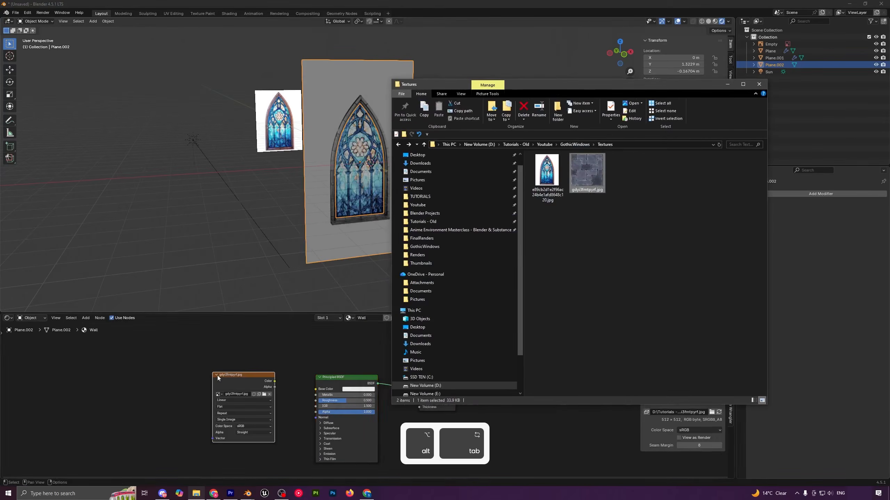
Step: Close File Explorer and insert a Hue/Saturation/Value node between the stone image texture and the Principled BSDF's base color
{"action": "left_click", "coordinate": [729, 84]}
{"action": "middle_click_drag", "start_coordinate": [343, 257], "coordinate": [316, 270]}
{"action": "left_click_drag", "start_coordinate": [259, 386], "coordinate": [233, 380]}
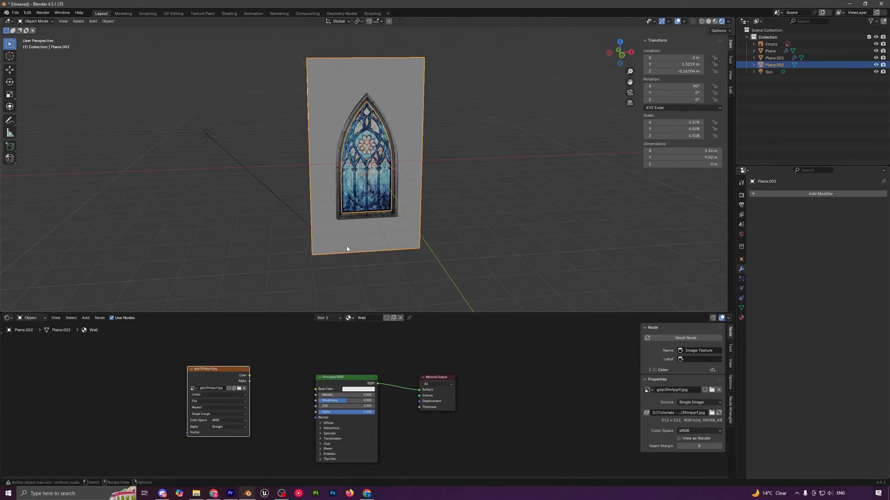
{"action": "left_click_drag", "start_coordinate": [208, 381], "coordinate": [159, 371]}
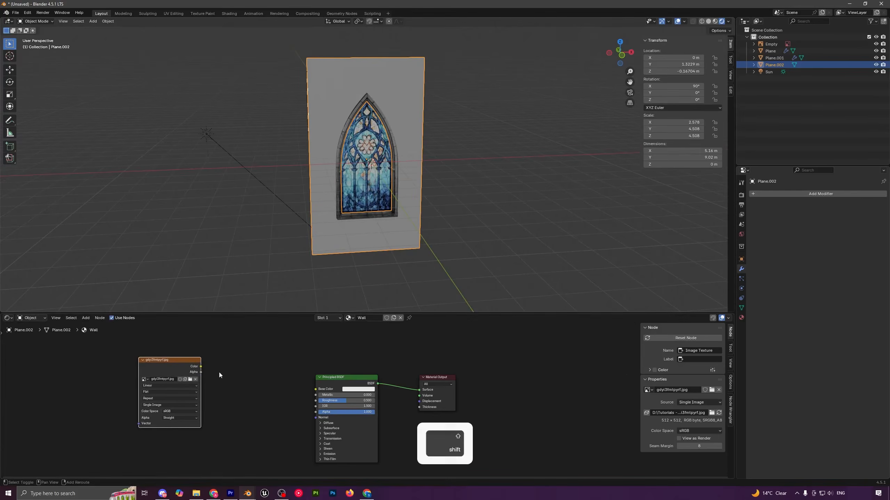
{"action": "key", "text": "shift+a"}
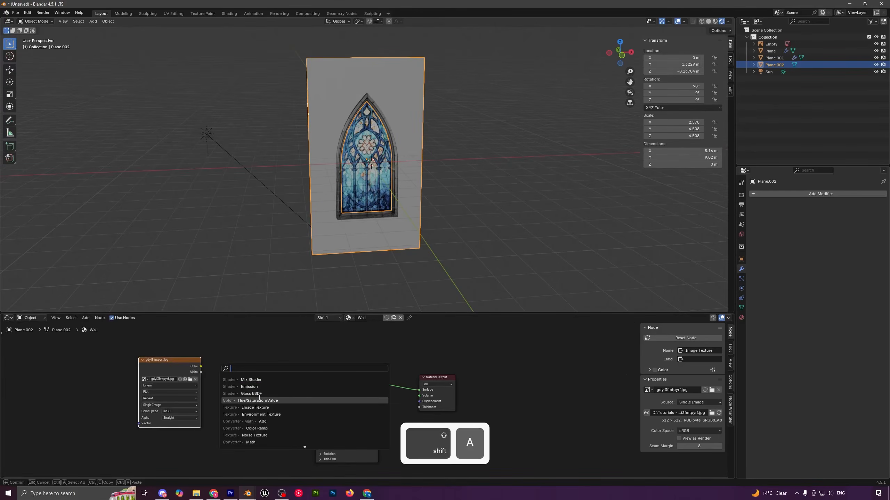
{"action": "left_click", "coordinate": [257, 401]}
{"action": "left_click", "coordinate": [259, 398]}
{"action": "left_click_drag", "start_coordinate": [201, 366], "coordinate": [238, 400]}
{"action": "left_click_drag", "start_coordinate": [276, 370], "coordinate": [315, 389]}
{"action": "mouse_move", "coordinate": [354, 270]}
{"action": "middle_mouse_down"}
{"action": "mouse_move", "coordinate": [364, 252]}
{"action": "mouse_move", "coordinate": [353, 253]}
{"action": "middle_mouse_up"}
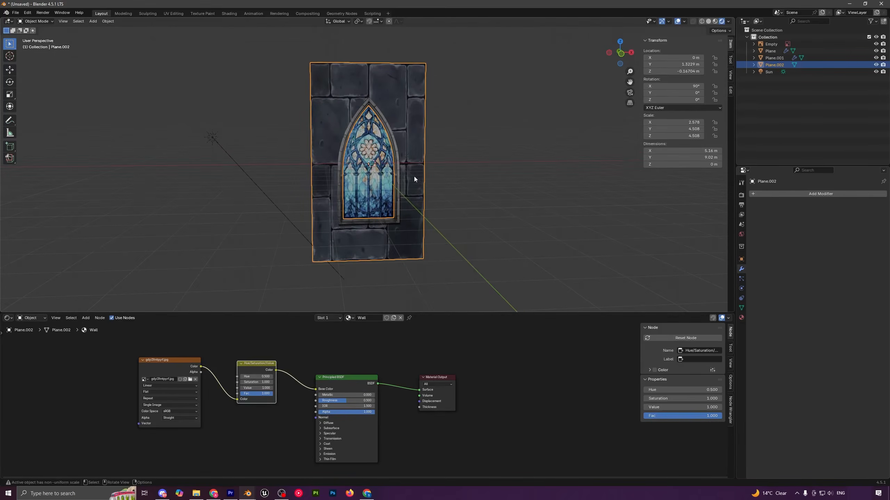
Step: Apply the scale of the wall plane in front view
{"action": "key", "text": "KP_3"}
{"action": "key", "text": "KP_1"}
{"action": "key", "text": "ctrl+a"}
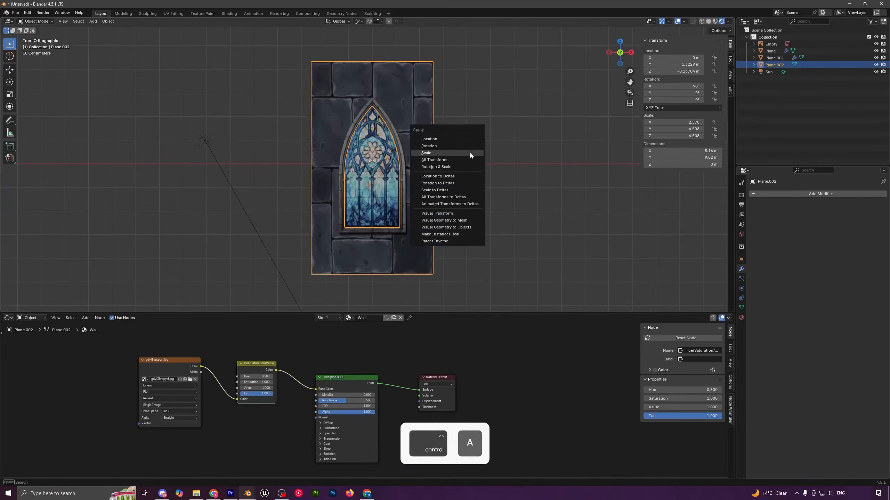
{"action": "left_click", "coordinate": [471, 153]}
Step: Unwrap all of the wall plane's faces with Cube Projection
{"action": "key", "text": "Tab"}
{"action": "key", "text": "a"}
{"action": "key", "text": "Tab"}
{"action": "key", "text": "Tab"}
{"action": "key", "text": "a"}
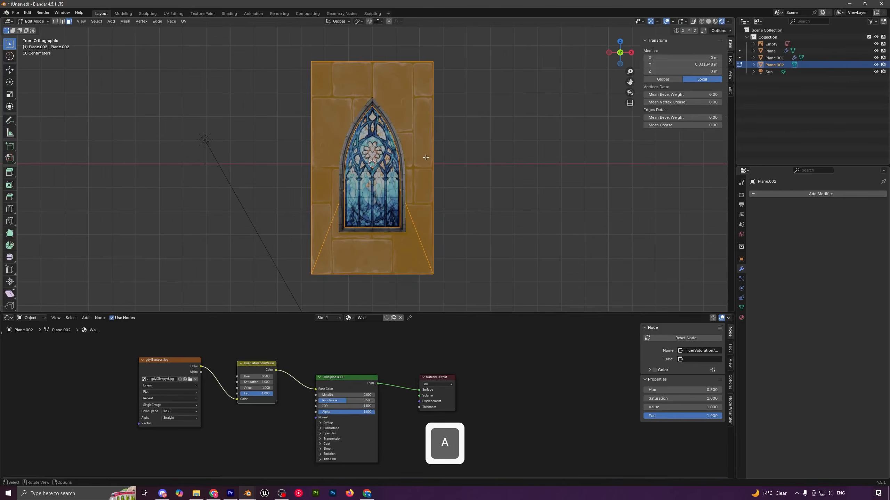
{"action": "key", "text": "u"}
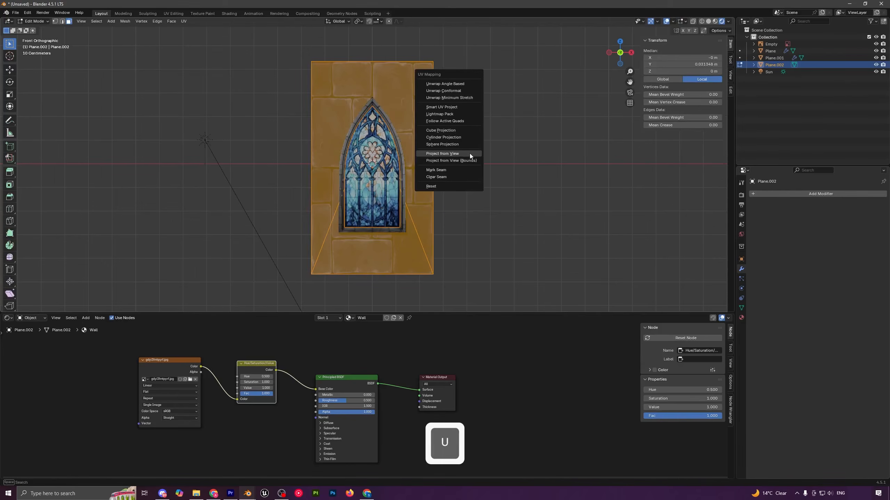
{"action": "left_click", "coordinate": [457, 132]}
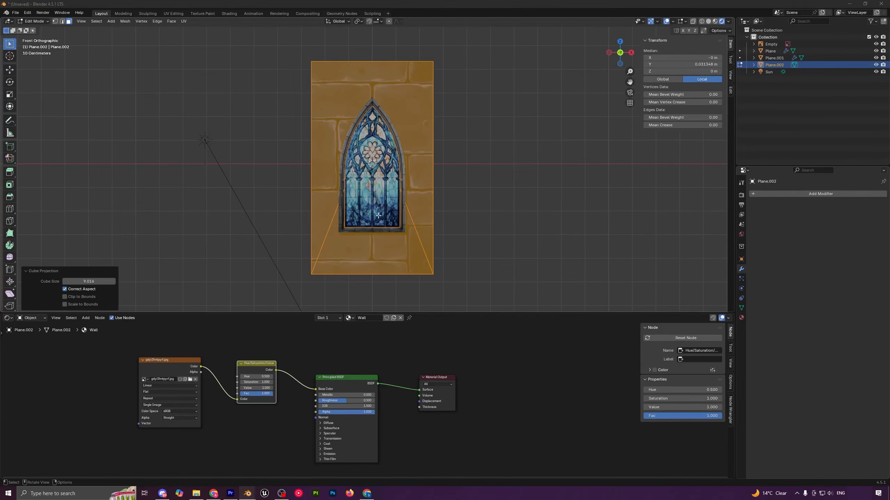
{"action": "left_click", "coordinate": [457, 109]}
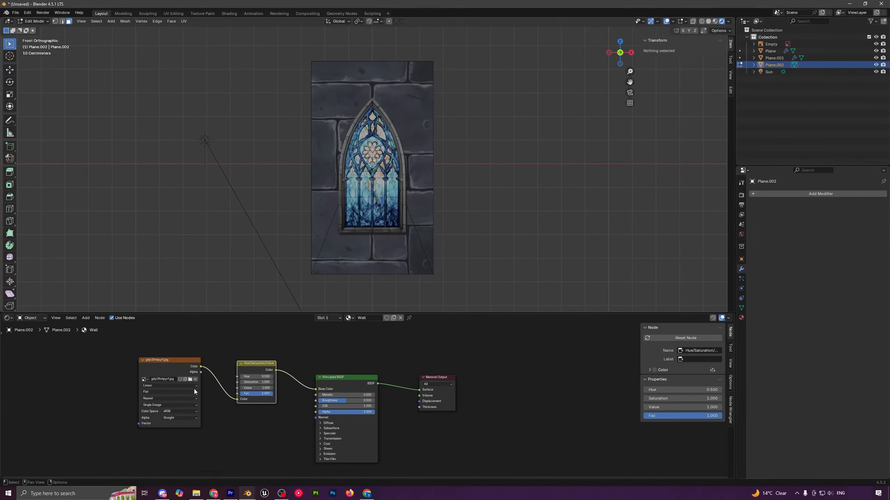
Step: Add Mapping and Texture Coordinate nodes to the stone image texture and space them out from it
{"action": "middle_click_drag", "start_coordinate": [195, 391], "coordinate": [359, 390]}
{"action": "left_click_drag", "start_coordinate": [299, 369], "coordinate": [272, 359]}
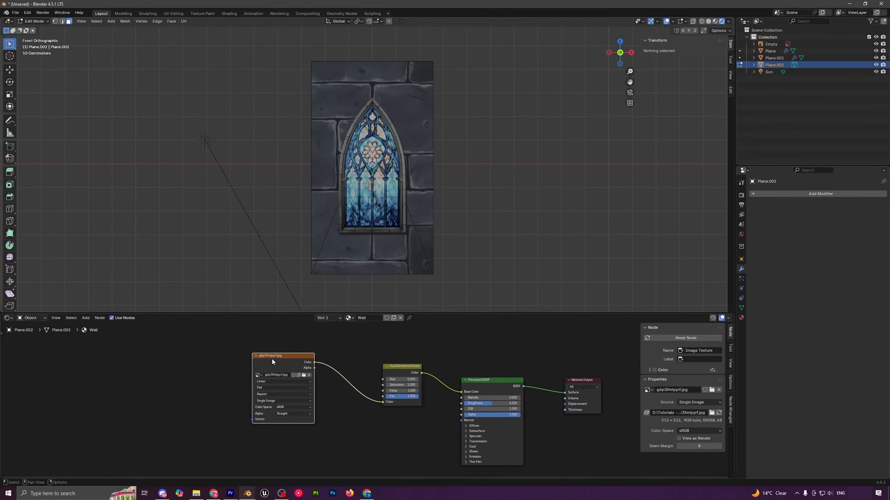
{"action": "key", "text": "ctrl+t"}
{"action": "middle_click_drag", "start_coordinate": [220, 378], "coordinate": [292, 353]}
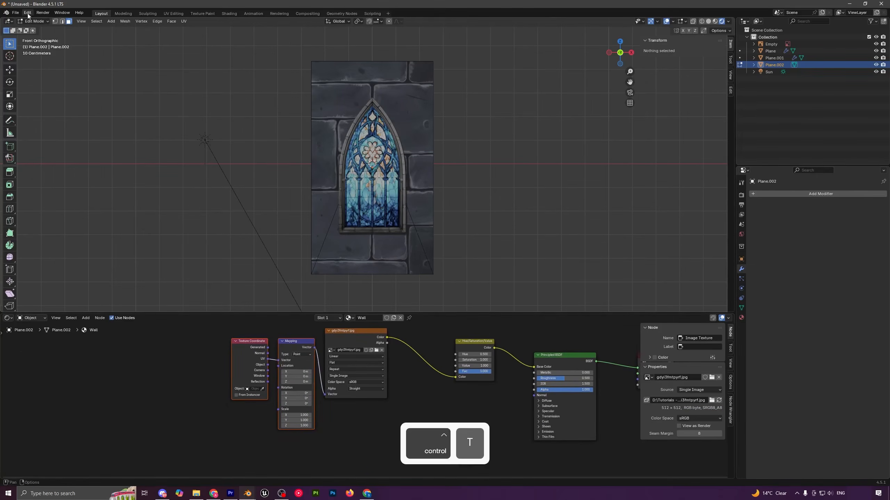
{"action": "left_click_drag", "start_coordinate": [288, 342], "coordinate": [243, 341]}
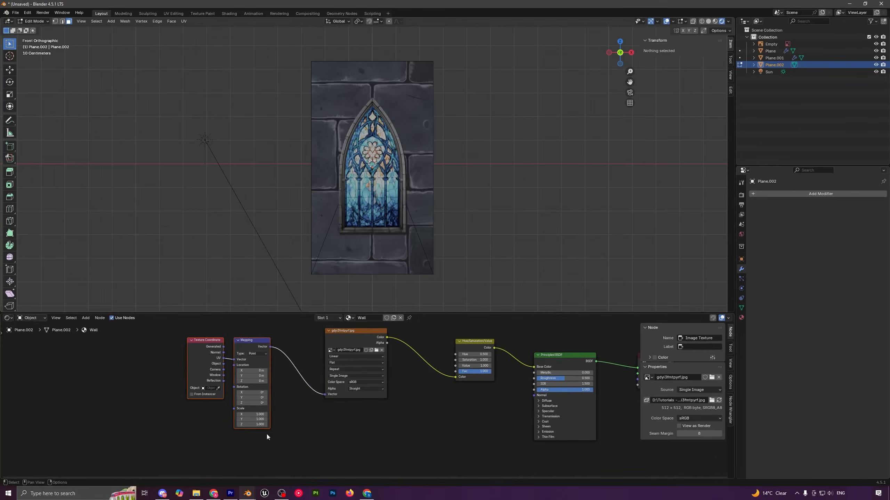
Step: Raise the Mapping node's X, Y and Z scale together to just over 3 and return to Object Mode
{"action": "left_click_drag", "start_coordinate": [253, 414], "coordinate": [292, 424]}
{"action": "key", "text": "Escape"}
{"action": "scroll", "coordinate": [403, 182], "scroll_direction": "down", "scroll_amount": 2}
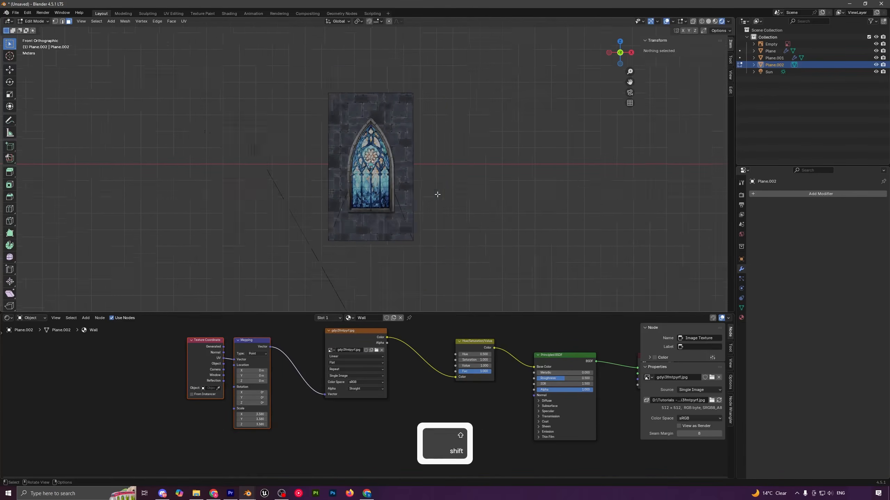
{"action": "key", "text": "Tab"}
{"action": "mouse_move", "coordinate": [395, 177]}
{"action": "middle_mouse_down"}
{"action": "mouse_move", "coordinate": [427, 187]}
{"action": "mouse_move", "coordinate": [395, 185]}
{"action": "middle_mouse_up"}
{"action": "scroll", "coordinate": [394, 185], "scroll_direction": "up", "scroll_amount": 6}
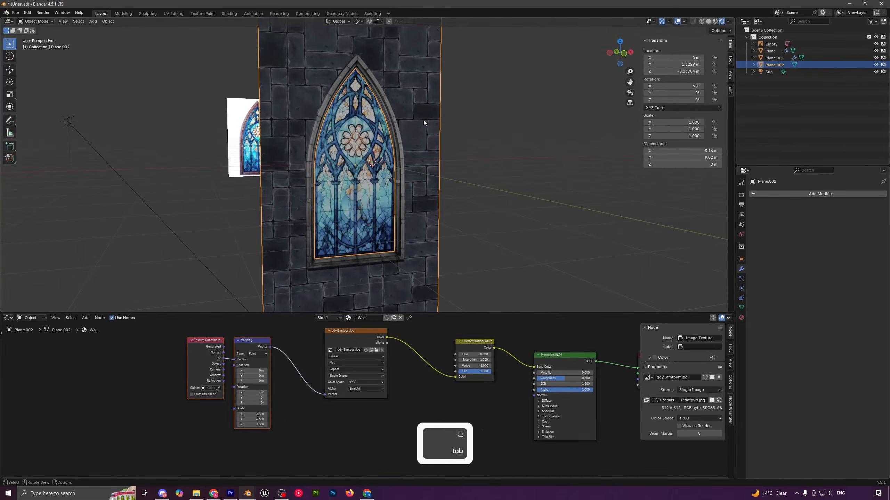
Step: Desaturate the wall stone and raise its brightness with the Hue/Saturation/Value node, and deselect the wall
{"action": "middle_click_drag", "start_coordinate": [454, 363], "coordinate": [398, 381]}
{"action": "mouse_move", "coordinate": [417, 378]}
{"action": "left_mouse_down"}
{"action": "mouse_move", "coordinate": [431, 378]}
{"action": "mouse_move", "coordinate": [415, 378]}
{"action": "left_mouse_up"}
{"action": "left_click", "coordinate": [426, 384]}
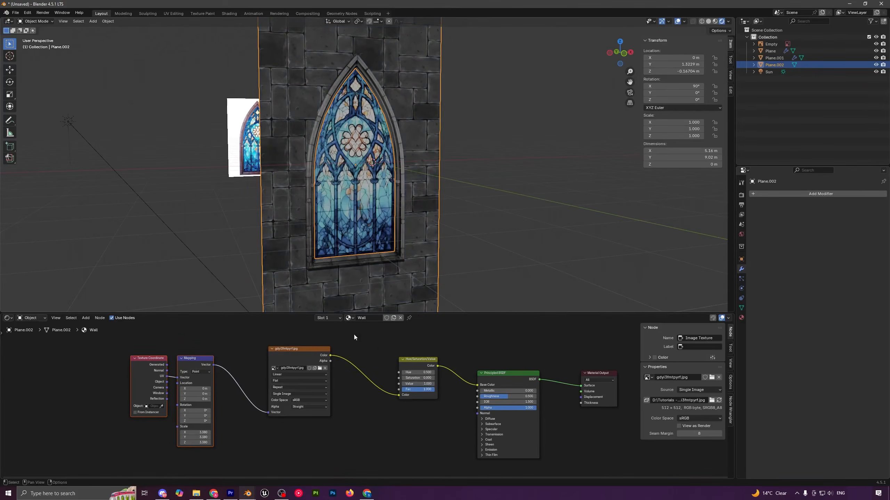
{"action": "left_click_drag", "start_coordinate": [420, 384], "coordinate": [441, 384]}
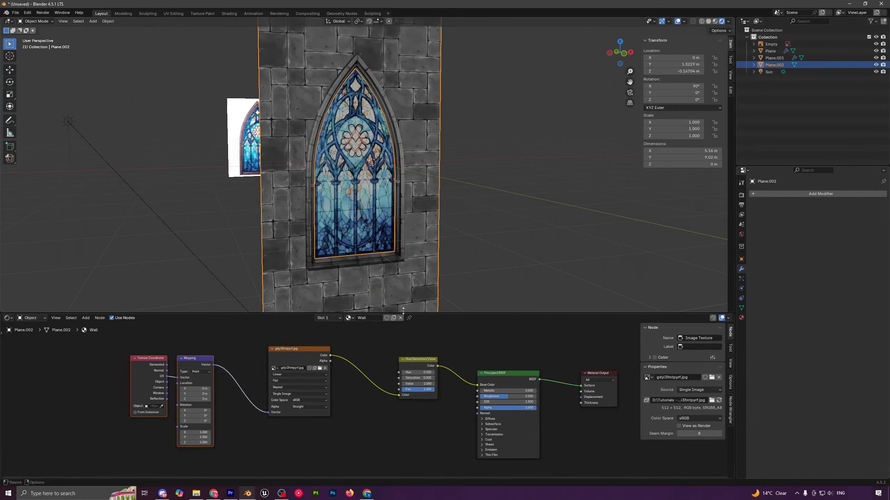
{"action": "key", "text": "a"}
{"action": "scroll", "coordinate": [392, 223], "scroll_direction": "down", "scroll_amount": 6}
{"action": "mouse_move", "coordinate": [392, 224]}
{"action": "middle_mouse_down"}
{"action": "mouse_move", "coordinate": [347, 213]}
{"action": "mouse_move", "coordinate": [338, 226]}
{"action": "mouse_move", "coordinate": [385, 214]}
{"action": "mouse_move", "coordinate": [385, 228]}
{"action": "mouse_move", "coordinate": [395, 229]}
{"action": "middle_mouse_up"}
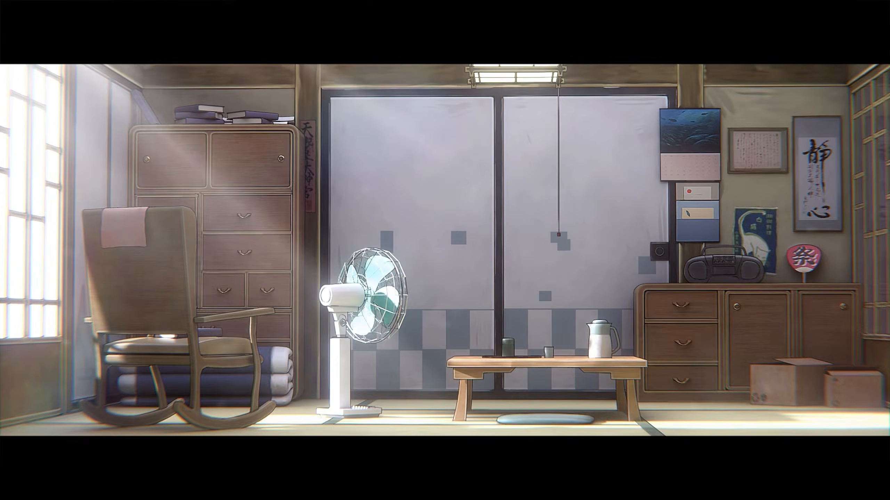
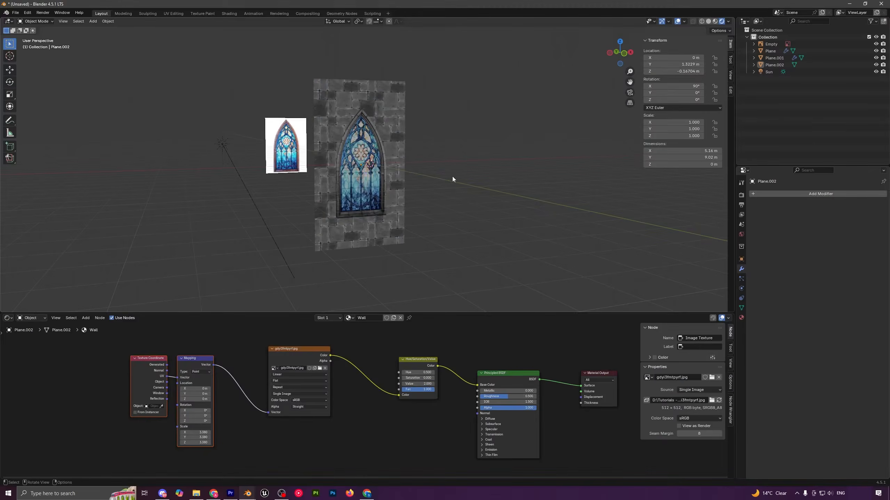
{"action": "middle_click_drag", "start_coordinate": [452, 176], "coordinate": [451, 180]}
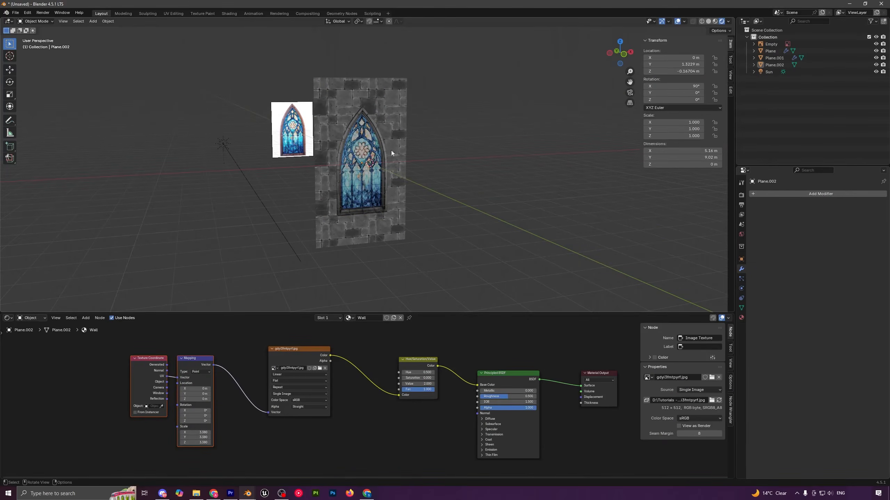
Step: Check the Textures folder in File Explorer for the HDRI and switch the node editor to the World shader
{"action": "left_click", "coordinate": [35, 319]}
{"action": "left_click", "coordinate": [196, 494]}
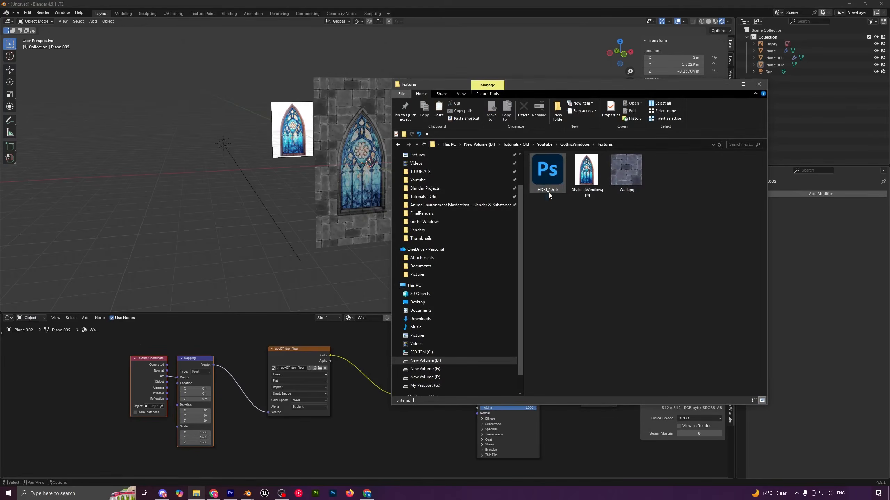
{"action": "left_click", "coordinate": [194, 253]}
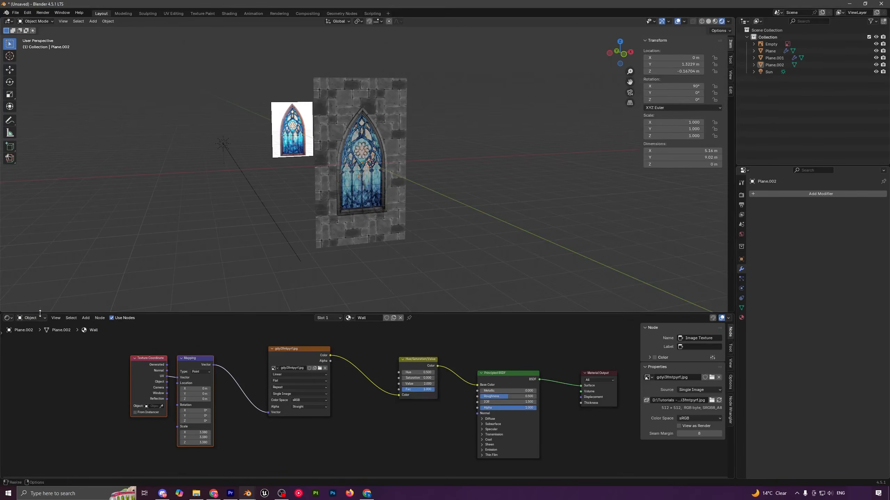
{"action": "left_click", "coordinate": [33, 343]}
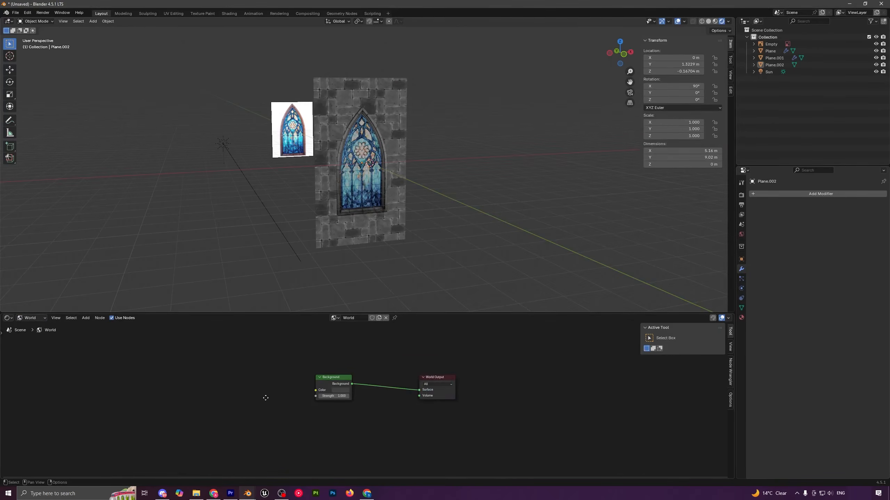
Step: Add an Environment Texture node, load HDRI_1.hdr from the GothicWindows Textures folder, and connect its color to the Background node
{"action": "key", "text": "shift+a"}
{"action": "type", "text": "e"}
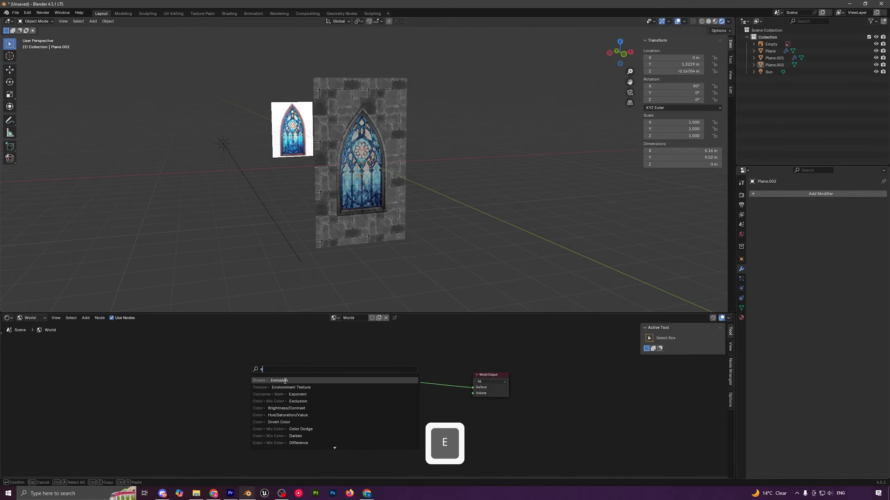
{"action": "left_click", "coordinate": [291, 387]}
{"action": "left_click", "coordinate": [256, 368]}
{"action": "left_click", "coordinate": [260, 368]}
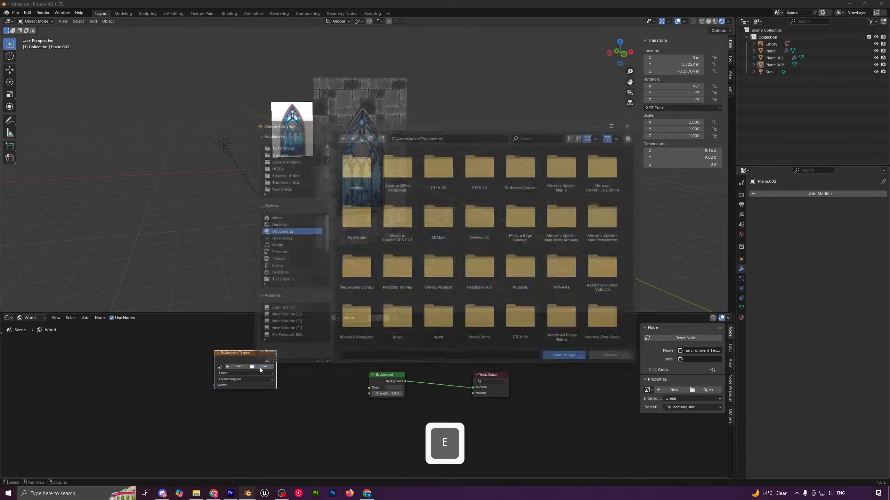
{"action": "left_click", "coordinate": [294, 156]}
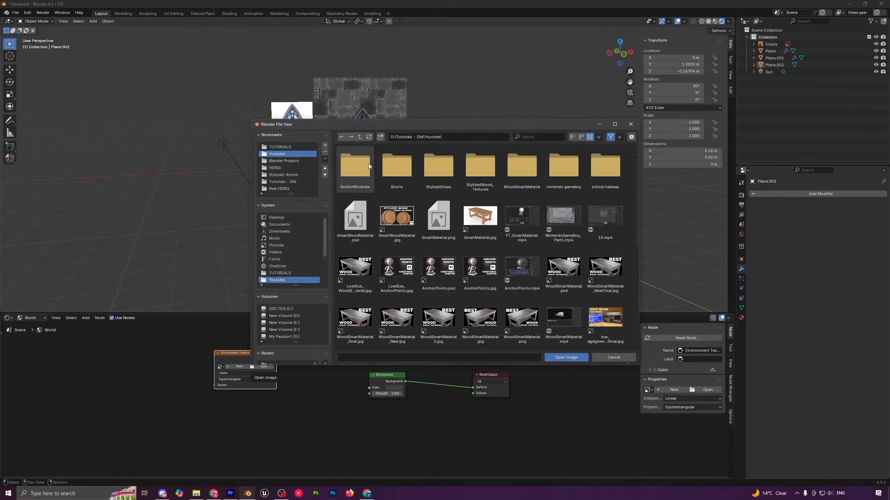
{"action": "double_click", "coordinate": [355, 169]}
{"action": "double_click", "coordinate": [355, 171]}
{"action": "double_click", "coordinate": [360, 174]}
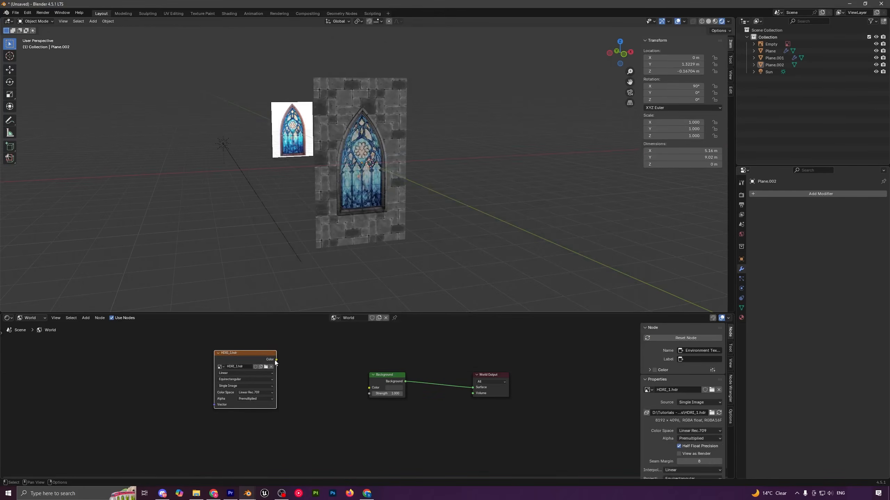
{"action": "left_click_drag", "start_coordinate": [276, 360], "coordinate": [369, 388]}
{"action": "middle_click_drag", "start_coordinate": [370, 274], "coordinate": [364, 217]}
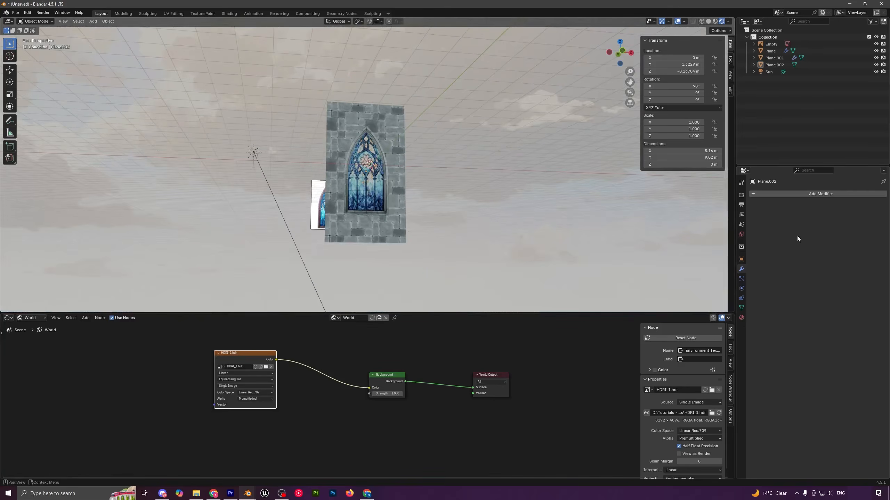
Step: Try the Standard view transform in the render color management, compare the scene's look, and undo the change
{"action": "left_click", "coordinate": [741, 195]}
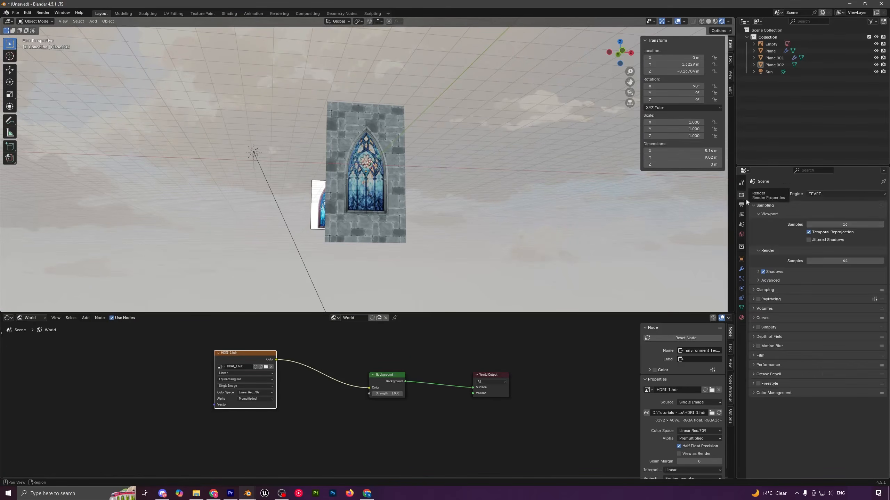
{"action": "left_click", "coordinate": [778, 392]}
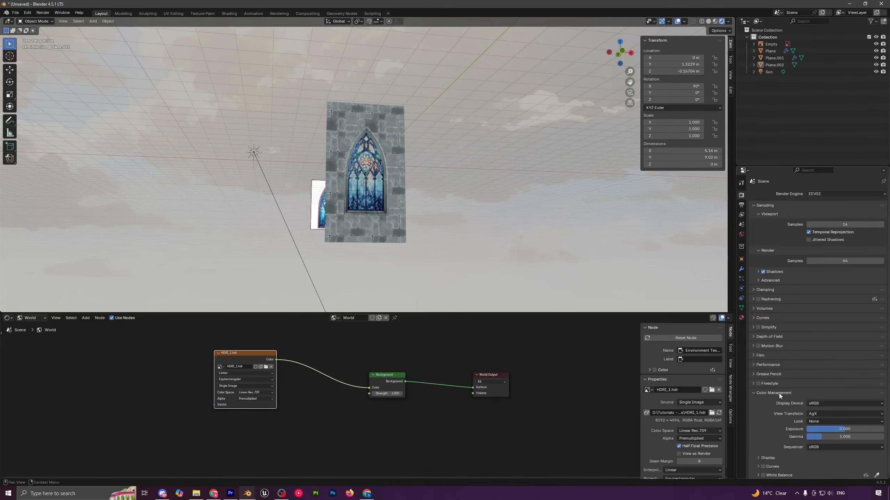
{"action": "left_click", "coordinate": [817, 413]}
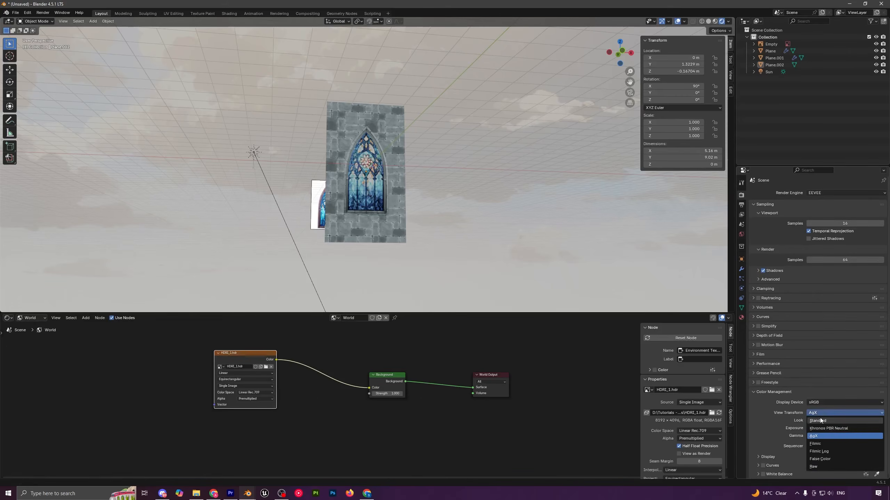
{"action": "left_click", "coordinate": [820, 418]}
{"action": "mouse_move", "coordinate": [440, 210]}
{"action": "middle_mouse_down"}
{"action": "mouse_move", "coordinate": [434, 229]}
{"action": "mouse_move", "coordinate": [442, 217]}
{"action": "middle_mouse_up"}
{"action": "scroll", "coordinate": [434, 232], "scroll_direction": "up", "scroll_amount": 3}
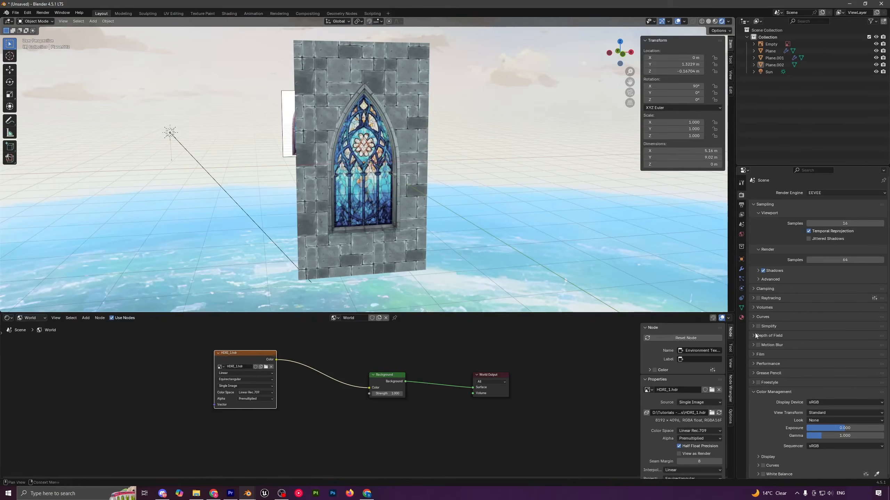
{"action": "middle_click_drag", "start_coordinate": [384, 204], "coordinate": [368, 199]}
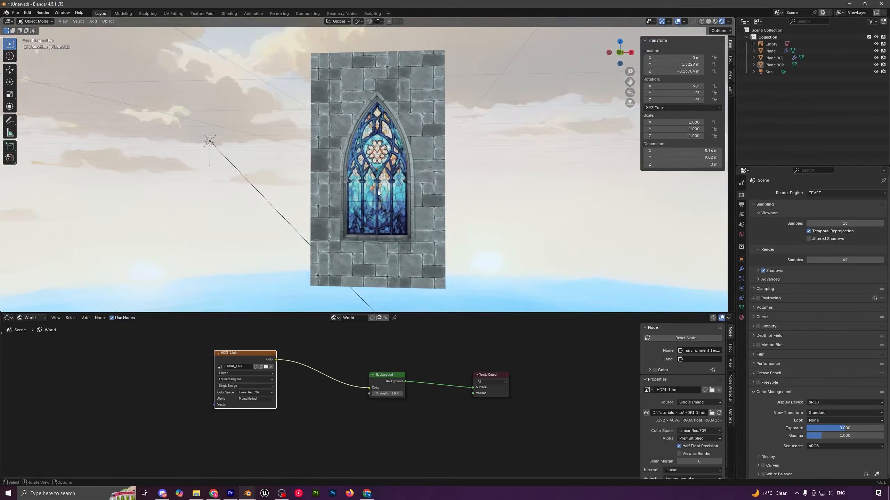
{"action": "key", "text": "ctrl+z"}
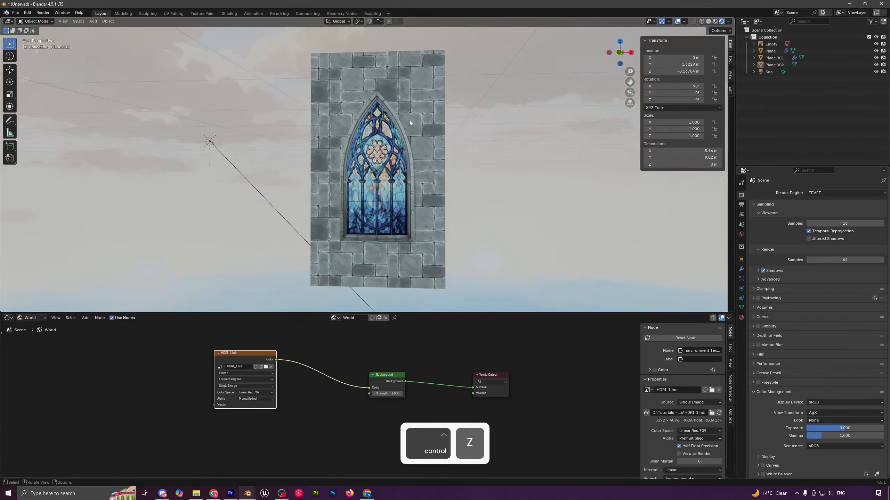
Step: Set the scene's color management view transform to Standard
{"action": "scroll", "coordinate": [385, 147], "scroll_direction": "down", "scroll_amount": 2}
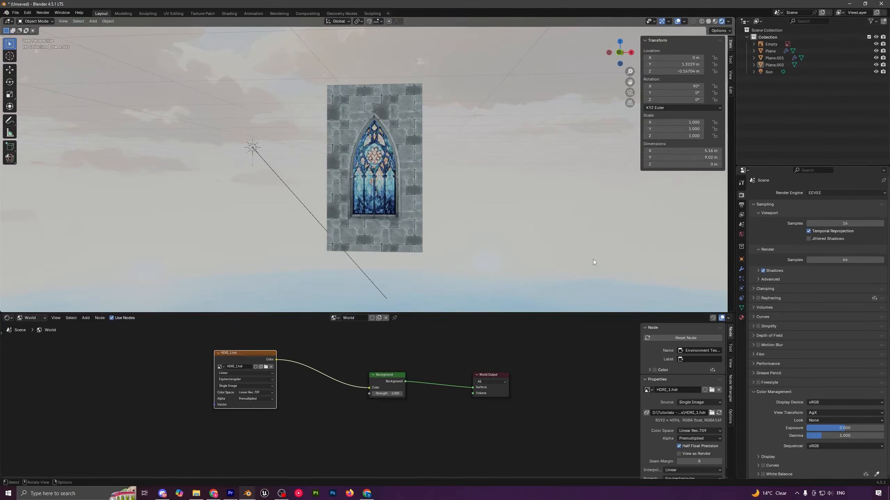
{"action": "left_click", "coordinate": [822, 413]}
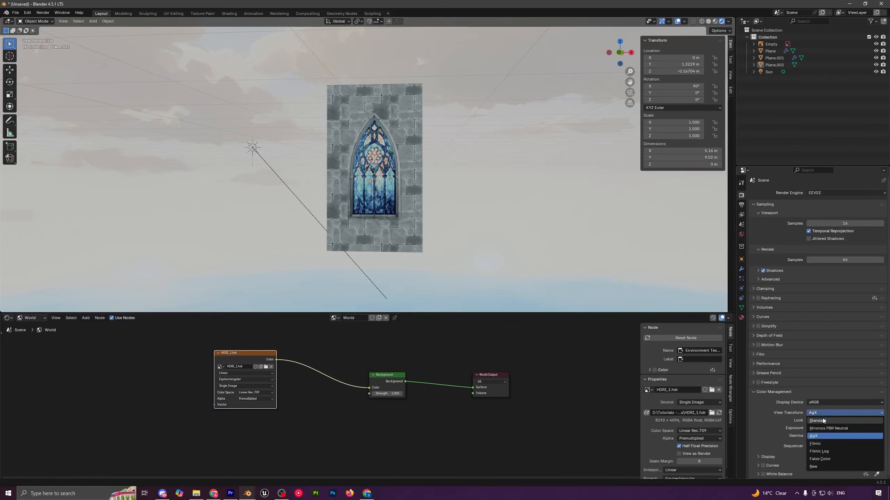
{"action": "left_click", "coordinate": [823, 420]}
Step: Duplicate the wall section with its window and frame along the X axis, placing the copy edge to edge beside the original
{"action": "scroll", "coordinate": [412, 195], "scroll_direction": "down", "scroll_amount": 2}
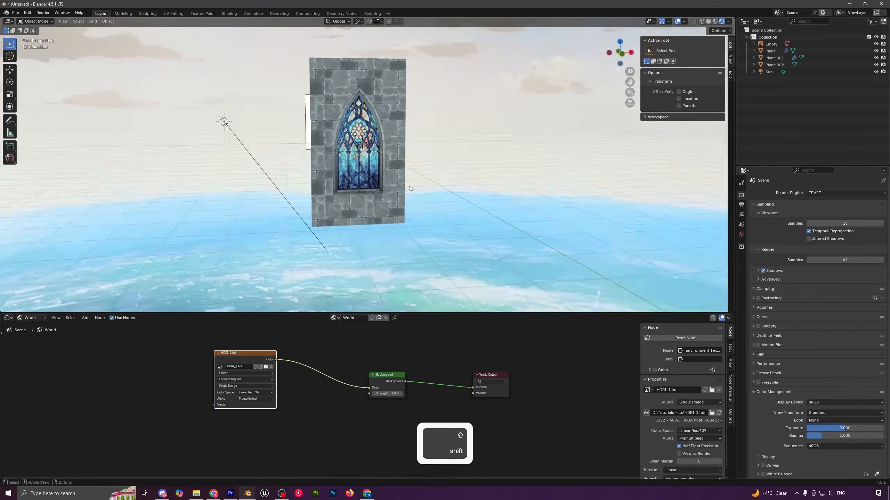
{"action": "middle_click_drag", "start_coordinate": [409, 186], "coordinate": [372, 232]}
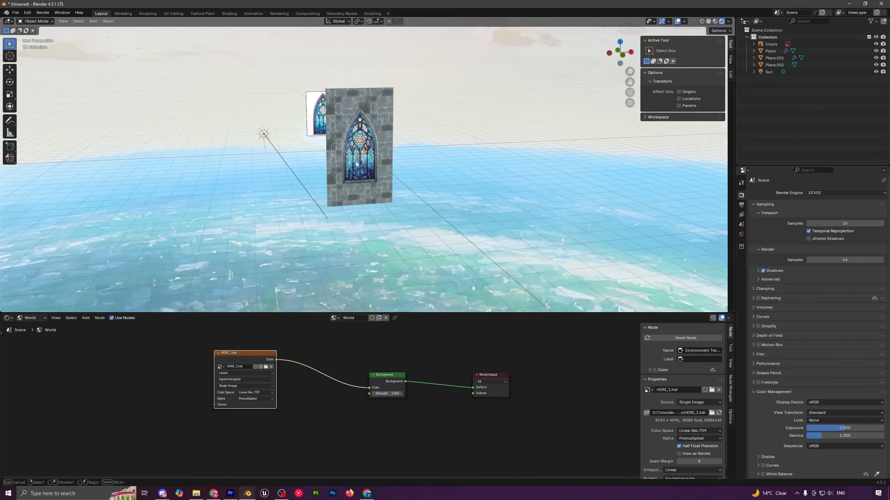
{"action": "middle_click_drag", "start_coordinate": [336, 148], "coordinate": [386, 168]}
{"action": "key", "text": "shift+d"}
{"action": "key", "text": "x"}
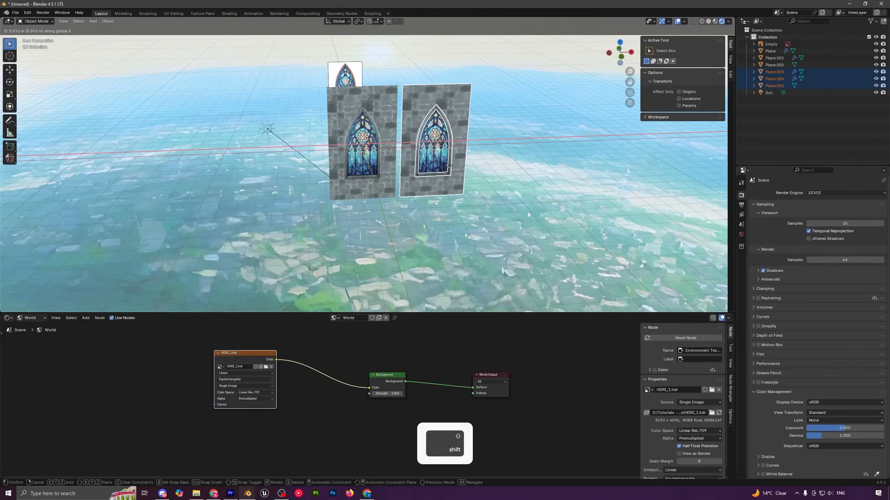
{"action": "left_click", "coordinate": [447, 166]}
Step: Duplicate both window wall sections along the X axis to extend the row to four sections, and deselect everything
{"action": "middle_click_drag", "start_coordinate": [447, 166], "coordinate": [389, 163]}
{"action": "left_click_drag", "start_coordinate": [309, 122], "coordinate": [444, 148], "text": "shift"}
{"action": "key", "text": "shift+d"}
{"action": "key", "text": "x"}
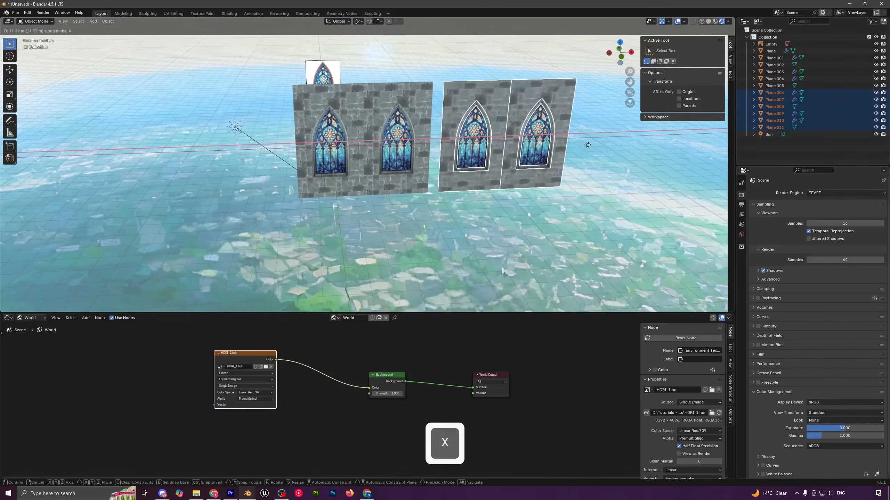
{"action": "key", "text": "shift"}
{"action": "left_click", "coordinate": [455, 146]}
{"action": "key", "text": "a"}
{"action": "key", "text": "a"}
Step: Duplicate two wall sections in the negative X direction to extend the opposite end to a six-window row, and deselect everything
{"action": "mouse_move", "coordinate": [301, 116]}
{"action": "middle_mouse_down"}
{"action": "mouse_move", "coordinate": [298, 92]}
{"action": "mouse_move", "coordinate": [297, 109]}
{"action": "mouse_move", "coordinate": [316, 124]}
{"action": "middle_mouse_up"}
{"action": "left_click_drag", "start_coordinate": [316, 124], "coordinate": [386, 135]}
{"action": "key", "text": "shift+d"}
{"action": "key", "text": "x"}
{"action": "key", "text": "shift"}
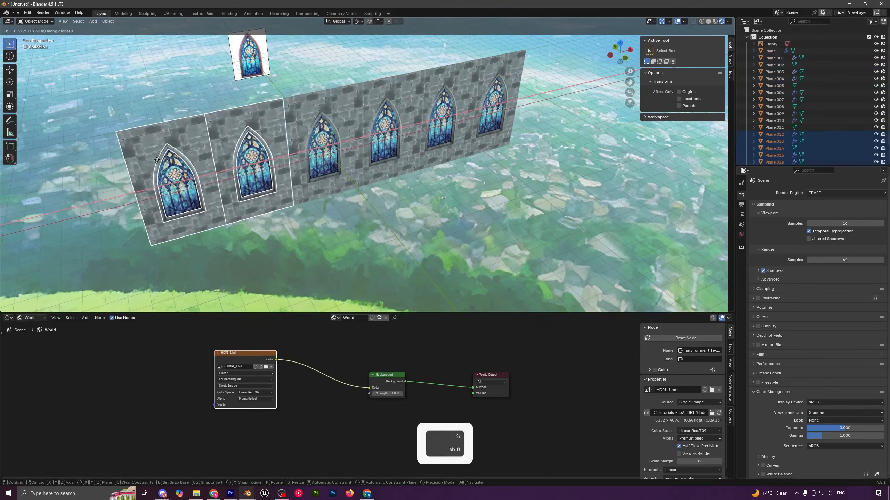
{"action": "left_click", "coordinate": [130, 161]}
{"action": "key", "text": "a"}
{"action": "key", "text": "a"}
Step: Add a Wall Factory masonry wall mesh from the Extras to the scene
{"action": "mouse_move", "coordinate": [329, 158]}
{"action": "middle_mouse_down"}
{"action": "mouse_move", "coordinate": [331, 131]}
{"action": "mouse_move", "coordinate": [317, 128]}
{"action": "mouse_move", "coordinate": [337, 144]}
{"action": "middle_mouse_up"}
{"action": "scroll", "coordinate": [364, 151], "scroll_direction": "up", "scroll_amount": 4}
{"action": "middle_click_drag", "start_coordinate": [411, 163], "coordinate": [462, 215], "text": "shift"}
{"action": "scroll", "coordinate": [463, 214], "scroll_direction": "down", "scroll_amount": 5}
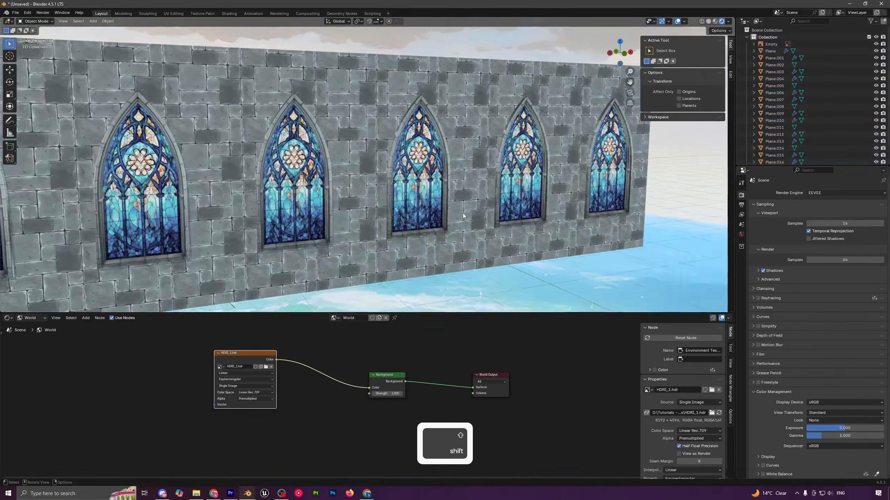
{"action": "scroll", "coordinate": [420, 241], "scroll_direction": "down", "scroll_amount": 3}
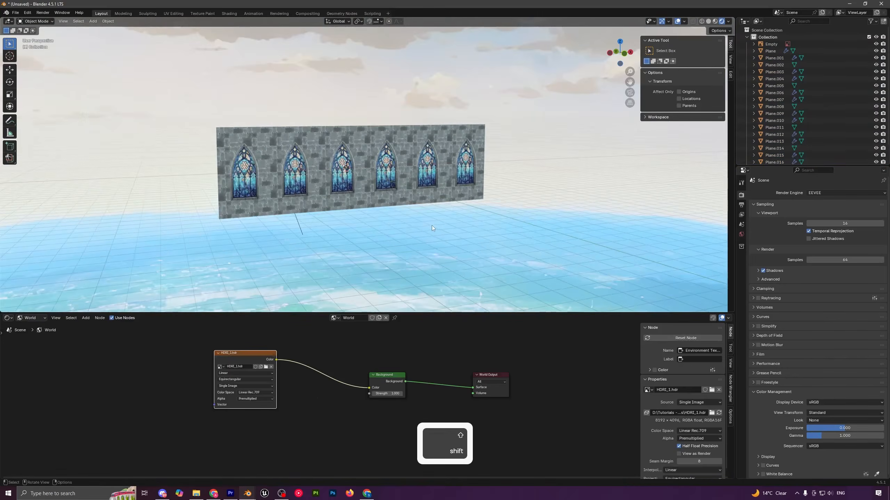
{"action": "middle_click_drag", "start_coordinate": [386, 192], "coordinate": [396, 206], "text": "ctrl"}
{"action": "key", "text": "shift+a"}
{"action": "mouse_move", "coordinate": [330, 178]}
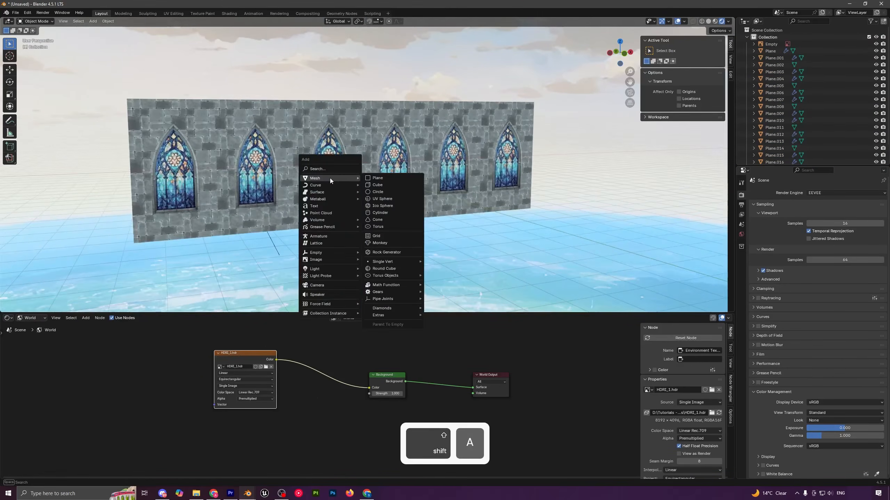
{"action": "mouse_move", "coordinate": [382, 315]}
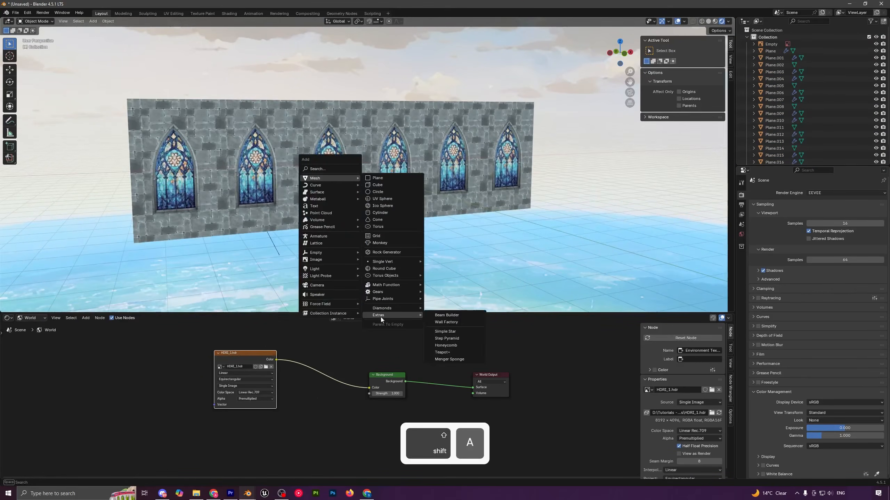
{"action": "left_click", "coordinate": [456, 321]}
{"action": "middle_click_drag", "start_coordinate": [312, 28], "coordinate": [353, 98], "text": "shift"}
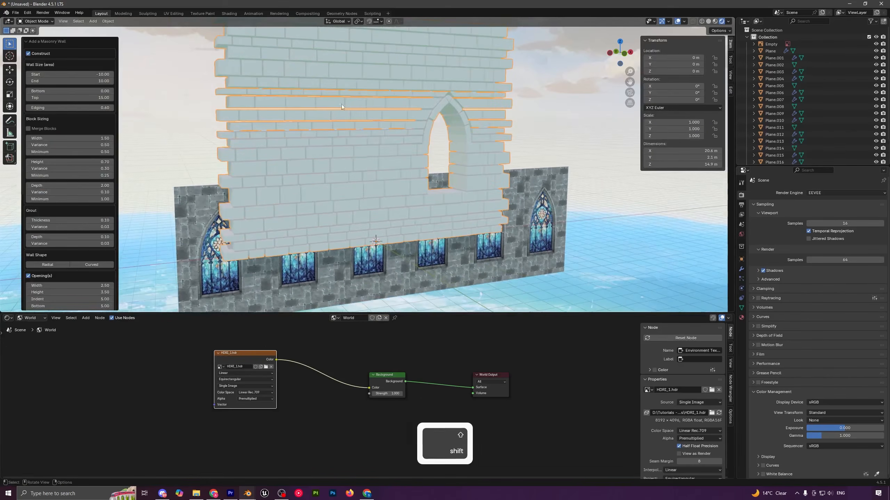
{"action": "scroll", "coordinate": [378, 138], "scroll_direction": "down", "scroll_amount": 1}
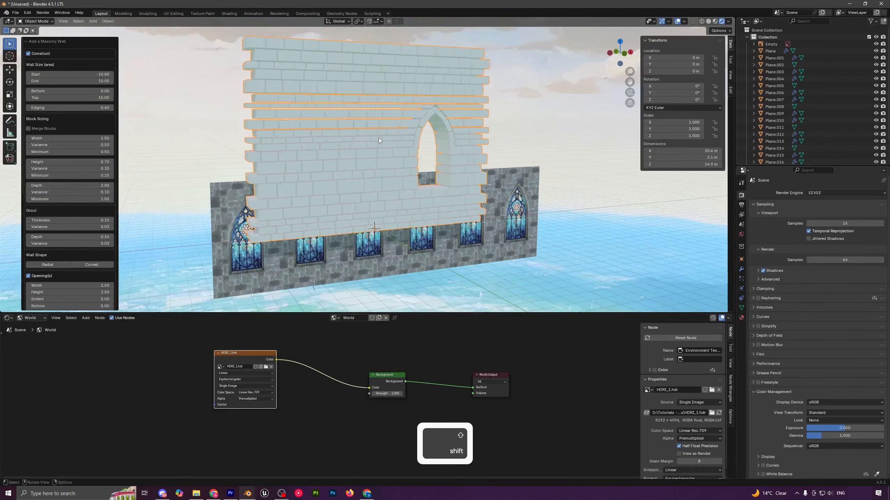
Step: Search the add-on preferences for "extra" to check Extra Mesh Objects, view the extensions list, and close the preferences
{"action": "left_click", "coordinate": [28, 13]}
{"action": "left_click", "coordinate": [42, 101]}
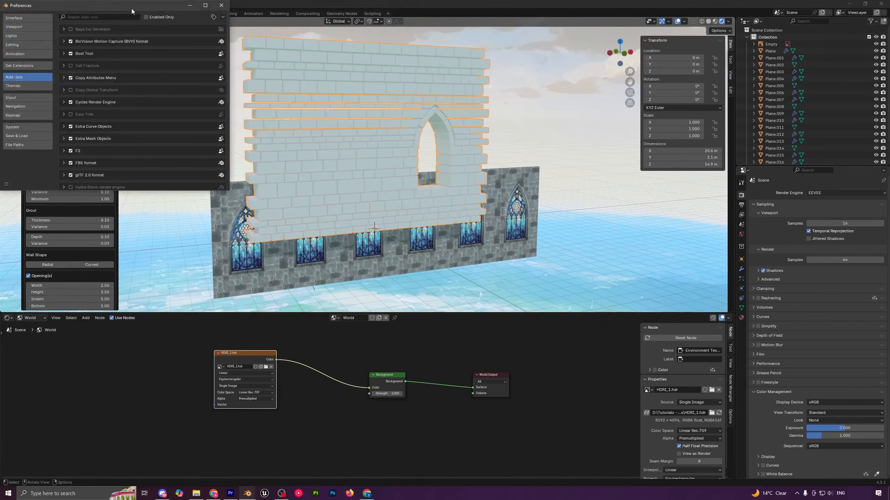
{"action": "left_click_drag", "start_coordinate": [132, 12], "coordinate": [250, 44]}
{"action": "left_click", "coordinate": [219, 50]}
{"action": "type", "text": "ext"}
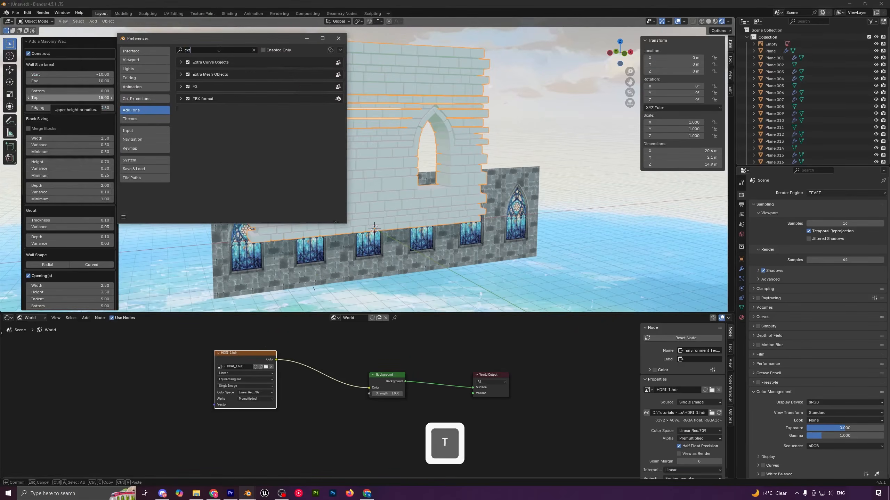
{"action": "type", "text": "ra"}
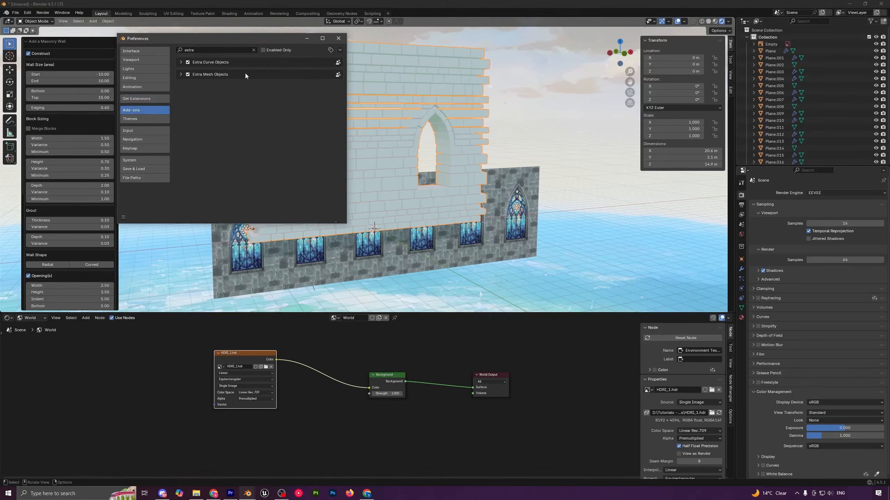
{"action": "left_click", "coordinate": [138, 99]}
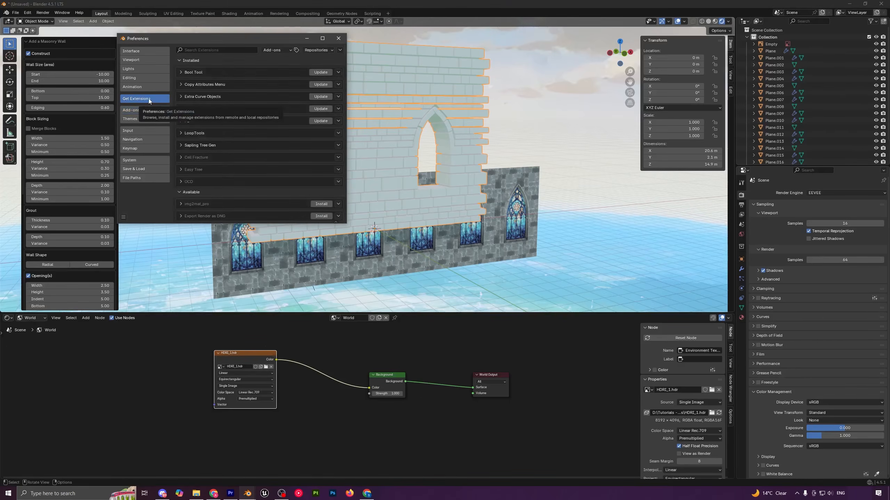
{"action": "left_click", "coordinate": [339, 38]}
Step: In solid shading, disable the masonry wall's openings and set its edging, grout thickness and grout variance to 0
{"action": "middle_click_drag", "start_coordinate": [431, 161], "coordinate": [401, 164]}
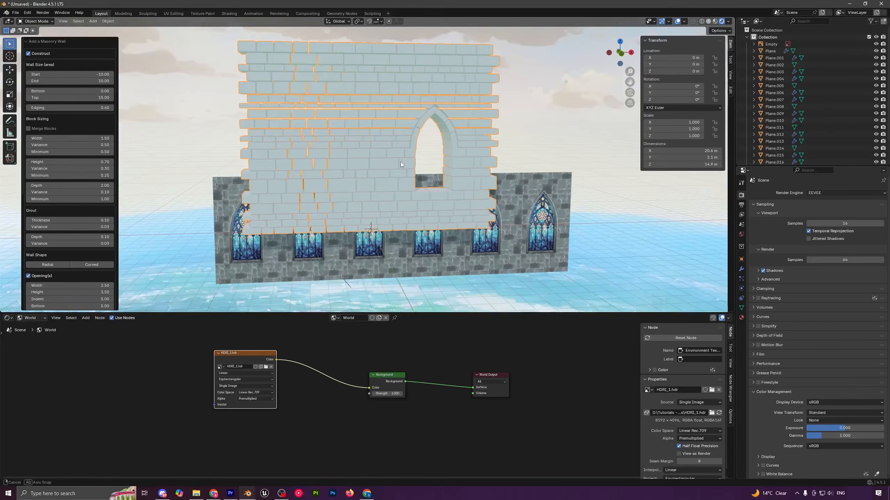
{"action": "left_click", "coordinate": [708, 22]}
{"action": "scroll", "coordinate": [37, 179], "scroll_direction": "down", "scroll_amount": 7}
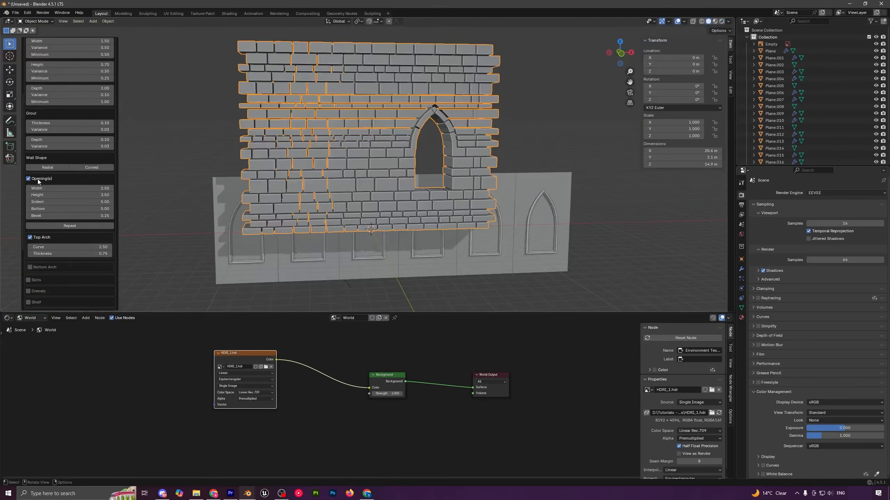
{"action": "left_click", "coordinate": [29, 179]}
{"action": "scroll", "coordinate": [56, 235], "scroll_direction": "up", "scroll_amount": 7}
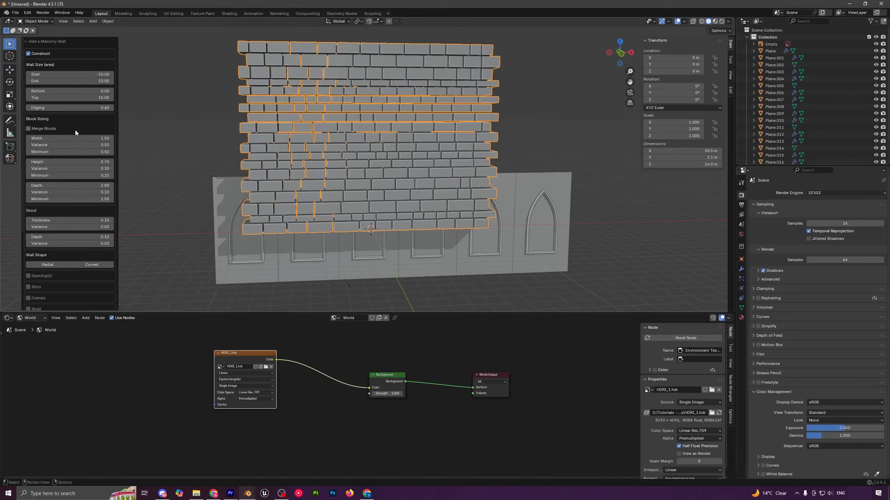
{"action": "left_click_drag", "start_coordinate": [91, 106], "coordinate": [63, 106]}
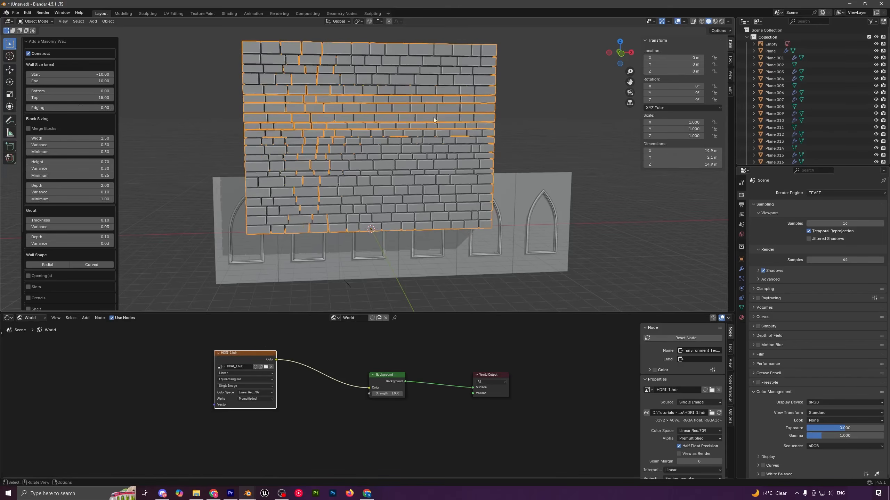
{"action": "mouse_move", "coordinate": [87, 221]}
{"action": "left_mouse_down", "text": "shift"}
{"action": "mouse_move", "coordinate": [60, 221]}
{"action": "mouse_move", "coordinate": [89, 228]}
{"action": "mouse_move", "coordinate": [65, 228]}
{"action": "mouse_move", "coordinate": [93, 221]}
{"action": "mouse_move", "coordinate": [86, 221]}
{"action": "left_mouse_up", "text": "shift"}
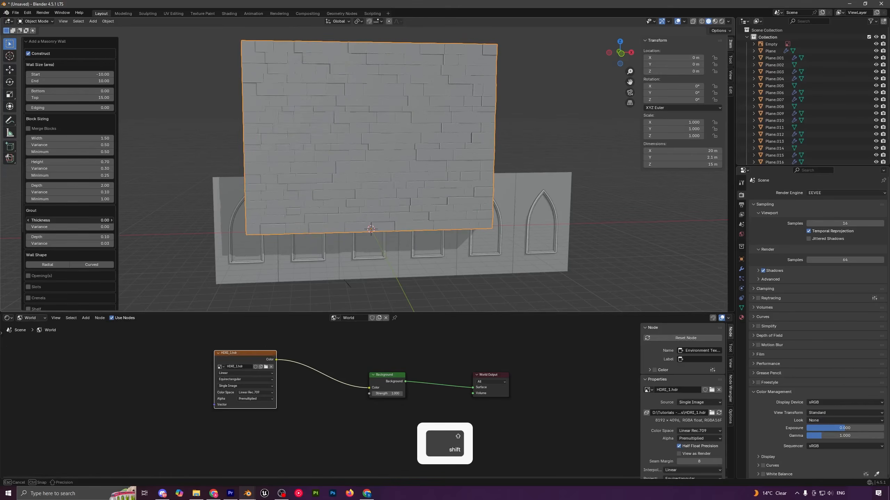
Step: Set the masonry blocks' minimum width, height and minimum height to 1.5 each
{"action": "double_click", "coordinate": [95, 152]}
{"action": "type", "text": "1"}
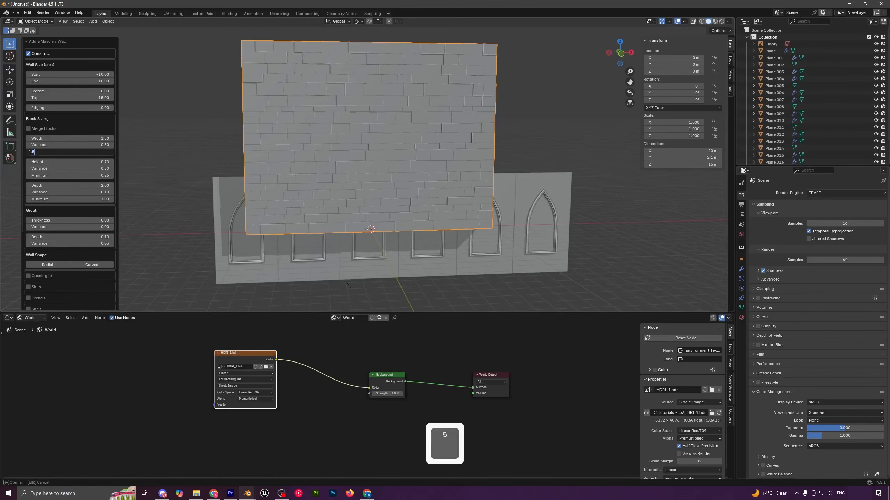
{"action": "type", "text": ".5"}
{"action": "key", "text": "Return"}
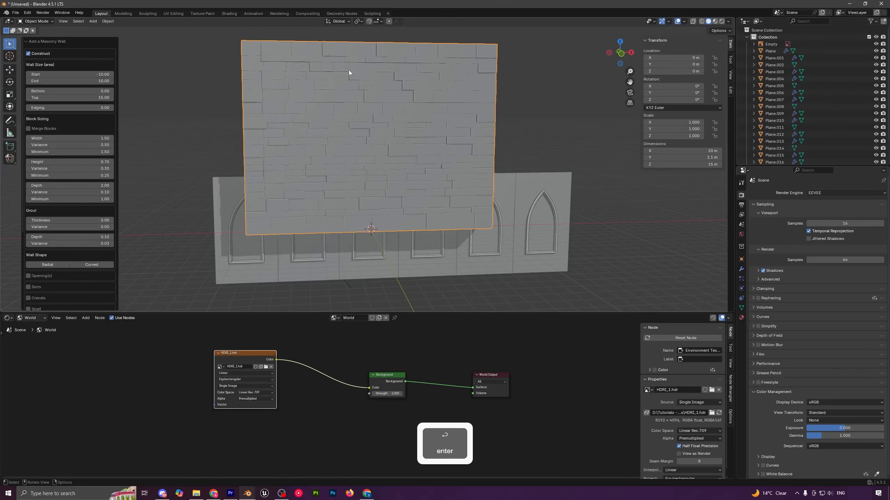
{"action": "double_click", "coordinate": [97, 162]}
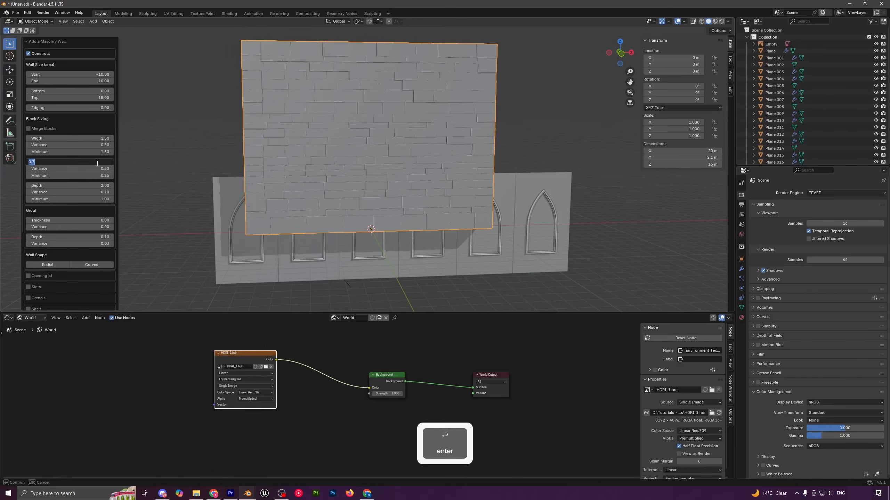
{"action": "type", "text": "1.5"}
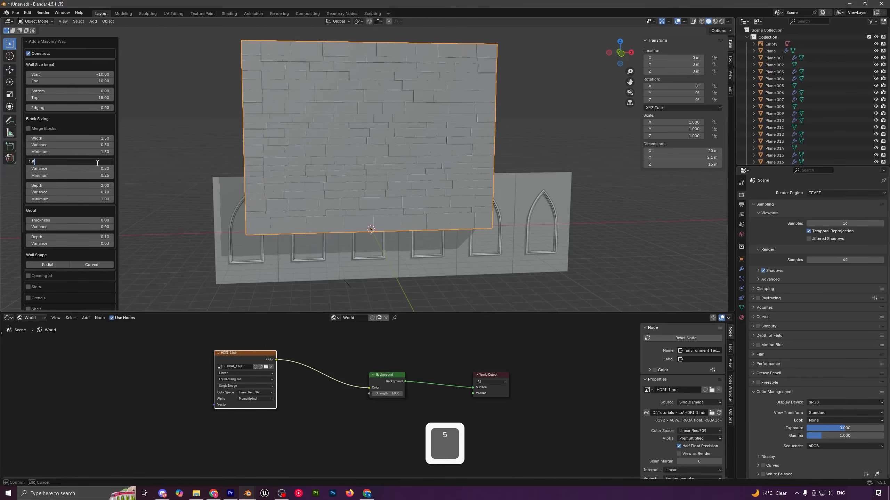
{"action": "key", "text": "Return"}
{"action": "double_click", "coordinate": [100, 175]}
{"action": "type", "text": "1"}
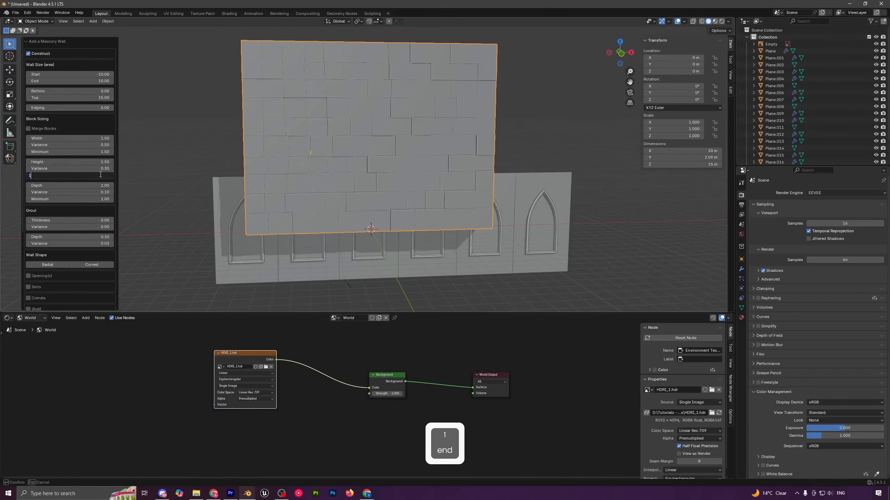
{"action": "key", "text": "Return"}
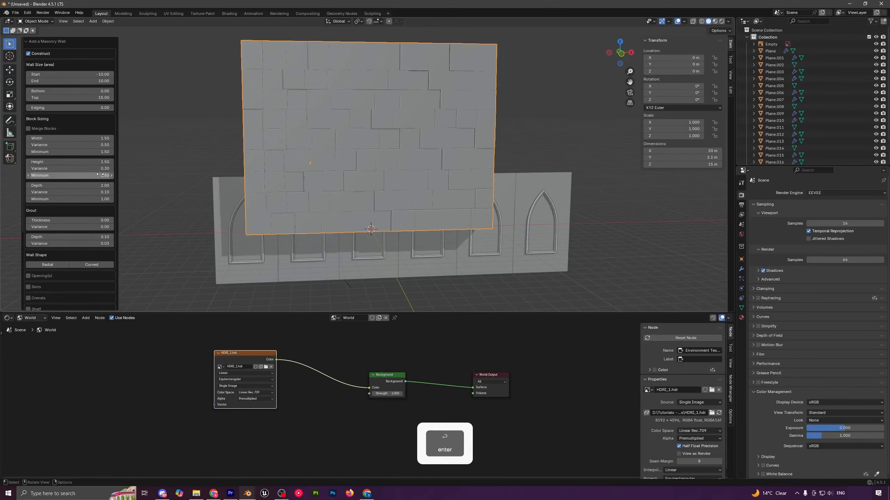
Step: Reduce the block depth to 0.45 with about 0.03 variance, and enlarge the masonry wall's width and height, to about 24.5 m tall
{"action": "mouse_move", "coordinate": [311, 151]}
{"action": "middle_mouse_down"}
{"action": "mouse_move", "coordinate": [330, 138]}
{"action": "mouse_move", "coordinate": [306, 147]}
{"action": "middle_mouse_up"}
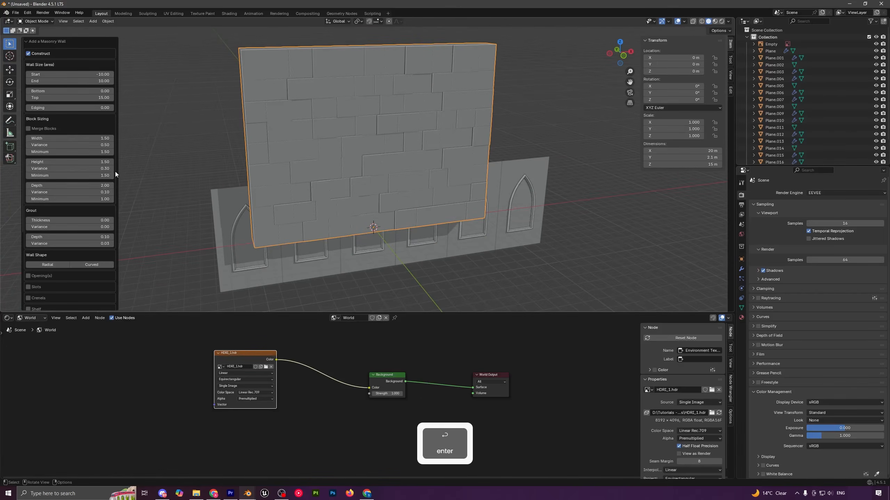
{"action": "mouse_move", "coordinate": [102, 185]}
{"action": "left_mouse_down"}
{"action": "mouse_move", "coordinate": [42, 185]}
{"action": "mouse_move", "coordinate": [97, 192]}
{"action": "left_mouse_up"}
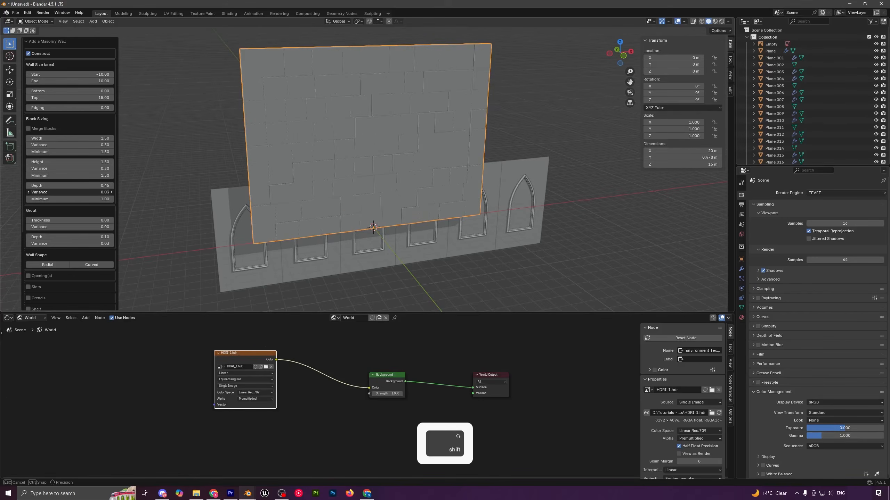
{"action": "left_click_drag", "start_coordinate": [93, 192], "coordinate": [100, 199], "text": "shift"}
{"action": "middle_click_drag", "start_coordinate": [392, 171], "coordinate": [317, 161]}
{"action": "mouse_move", "coordinate": [101, 81]}
{"action": "left_mouse_down"}
{"action": "mouse_move", "coordinate": [119, 81]}
{"action": "mouse_move", "coordinate": [88, 96]}
{"action": "mouse_move", "coordinate": [120, 96]}
{"action": "mouse_move", "coordinate": [105, 97]}
{"action": "left_mouse_up"}
{"action": "middle_click_drag", "start_coordinate": [455, 123], "coordinate": [419, 139]}
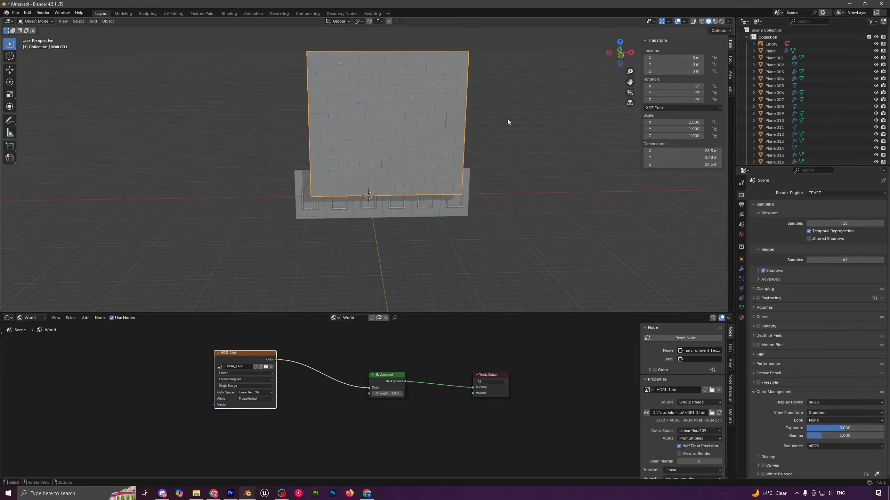
{"action": "key", "text": "r"}
{"action": "key", "text": "x"}
{"action": "right_click", "coordinate": [519, 200]}
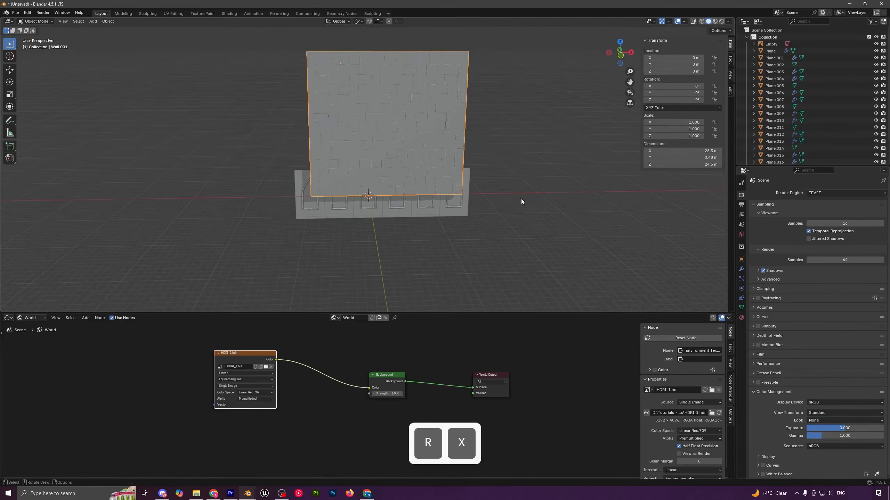
Step: Rotate the masonry wall 90° about the X axis to lay it flat as a floor
{"action": "type", "text": "rx"}
{"action": "type", "text": "90"}
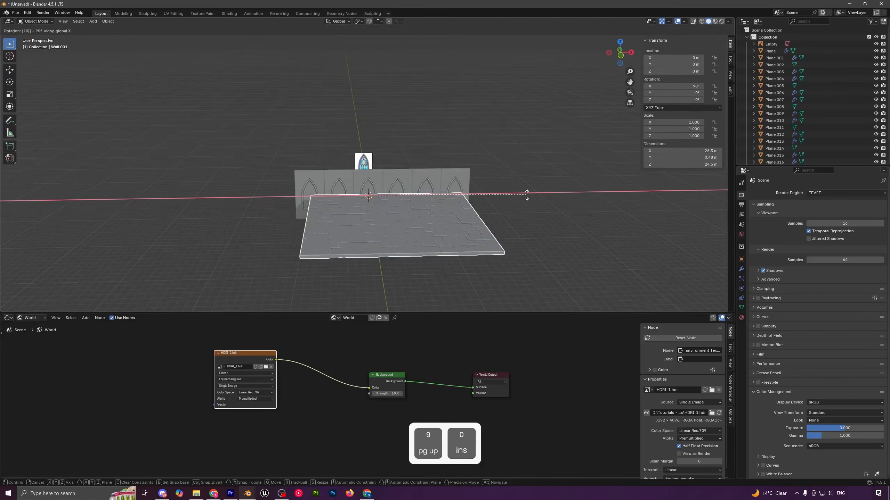
{"action": "left_click", "coordinate": [527, 194]}
Step: Lower the stone floor to about -4.31 m on Z beneath the window wall and shift it about 0.15 m along X
{"action": "key", "text": "g"}
{"action": "key", "text": "z"}
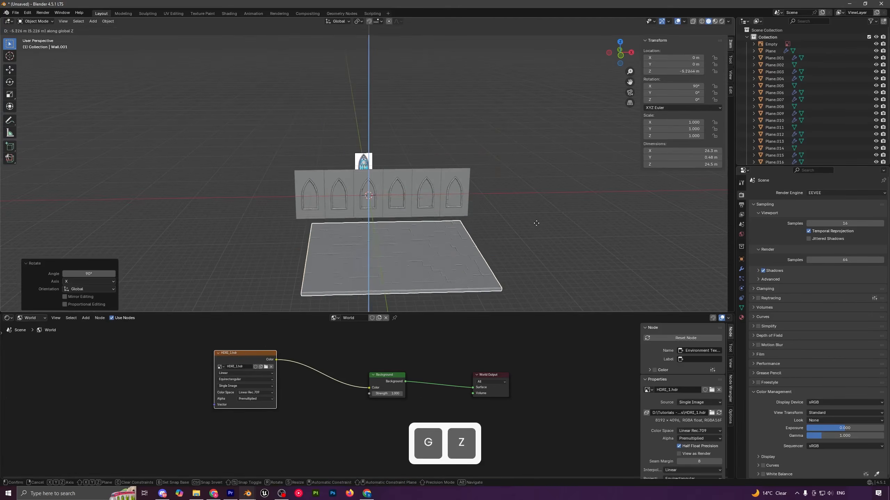
{"action": "left_click", "coordinate": [537, 218]}
{"action": "key", "text": "g"}
{"action": "key", "text": "x"}
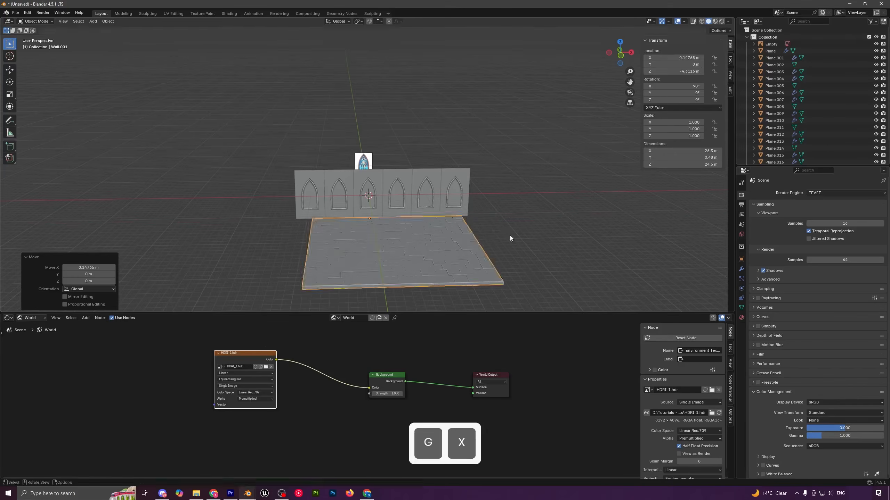
Step: Move the stone floor to about 0.08 m on X and 1.95 m on Y, and lower it to about -5.23 m on Z
{"action": "key", "text": "y"}
{"action": "left_click", "coordinate": [504, 233]}
{"action": "key", "text": "g"}
{"action": "key", "text": "x"}
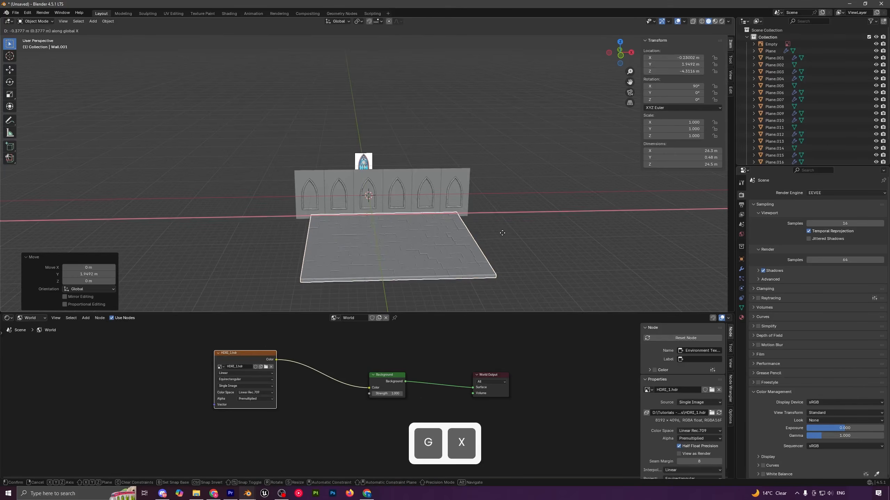
{"action": "left_click", "coordinate": [504, 234]}
{"action": "middle_click_drag", "start_coordinate": [504, 234], "coordinate": [511, 252]}
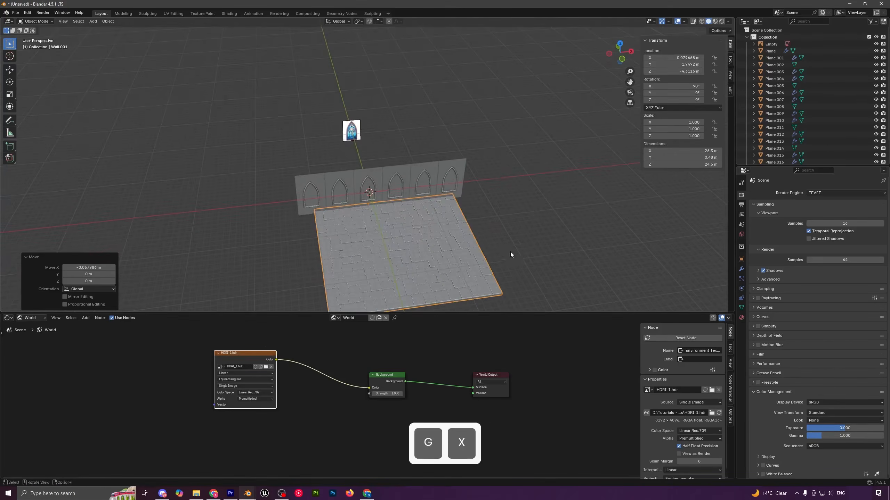
{"action": "key", "text": "g"}
{"action": "key", "text": "z"}
{"action": "left_click", "coordinate": [491, 228]}
Step: Scale the stone floor up uniformly by about 1.126 and shift it to about -0.8 m on X
{"action": "key", "text": "s"}
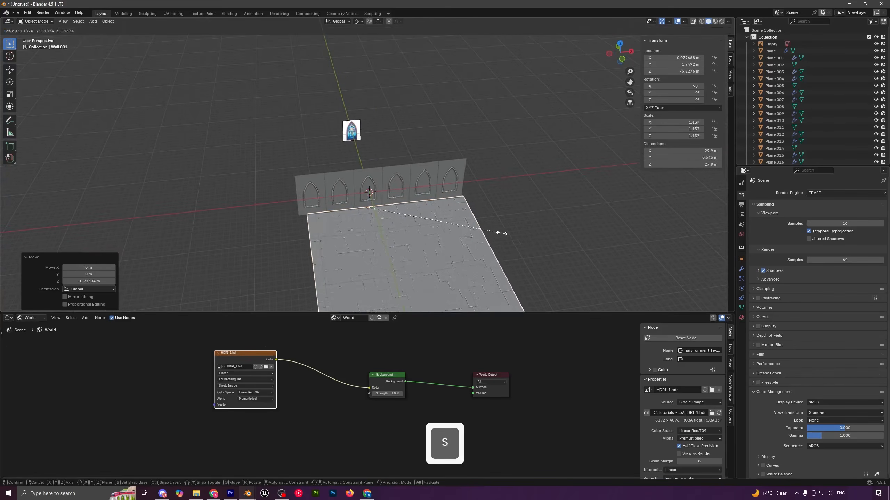
{"action": "left_click", "coordinate": [497, 233]}
{"action": "key", "text": "g"}
{"action": "key", "text": "x"}
{"action": "left_click", "coordinate": [495, 236]}
Step: Adjust the floor's height from a side view to about -4.73 m on Z so it meets the wall's base
{"action": "mouse_move", "coordinate": [495, 235]}
{"action": "middle_mouse_down"}
{"action": "mouse_move", "coordinate": [500, 200]}
{"action": "mouse_move", "coordinate": [487, 235]}
{"action": "middle_mouse_up"}
{"action": "key", "text": "KP_3"}
{"action": "key", "text": "g"}
{"action": "key", "text": "z"}
{"action": "left_click", "coordinate": [412, 234]}
{"action": "key", "text": "a"}
{"action": "mouse_move", "coordinate": [412, 234]}
{"action": "middle_mouse_down"}
{"action": "mouse_move", "coordinate": [415, 242]}
{"action": "mouse_move", "coordinate": [463, 245]}
{"action": "mouse_move", "coordinate": [422, 246]}
{"action": "middle_mouse_up"}
{"action": "key", "text": "g"}
{"action": "key", "text": "z"}
{"action": "left_click", "coordinate": [468, 273]}
{"action": "middle_click_drag", "start_coordinate": [488, 274], "coordinate": [470, 214]}
Step: Add a camera and align it to a low, slightly angled view of the window wall and floor
{"action": "scroll", "coordinate": [483, 249], "scroll_direction": "up", "scroll_amount": 2}
{"action": "scroll", "coordinate": [492, 248], "scroll_direction": "up", "scroll_amount": 1}
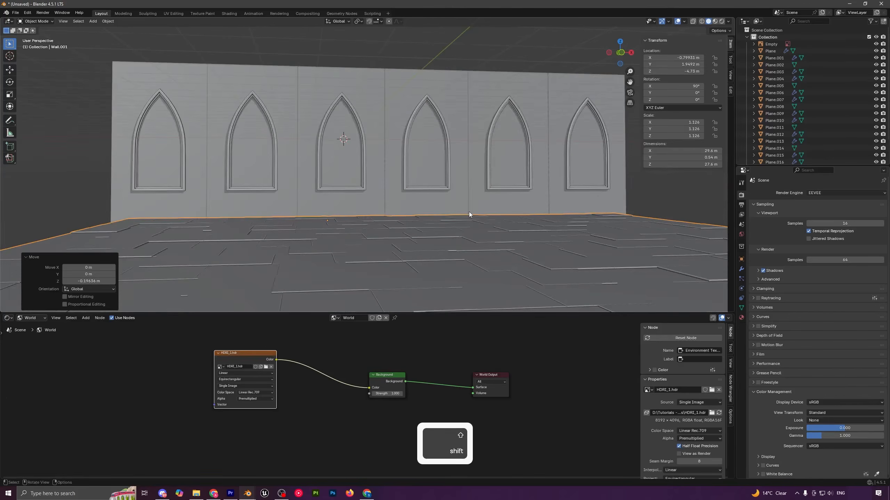
{"action": "scroll", "coordinate": [469, 212], "scroll_direction": "down", "scroll_amount": 1}
{"action": "key", "text": "shift+a"}
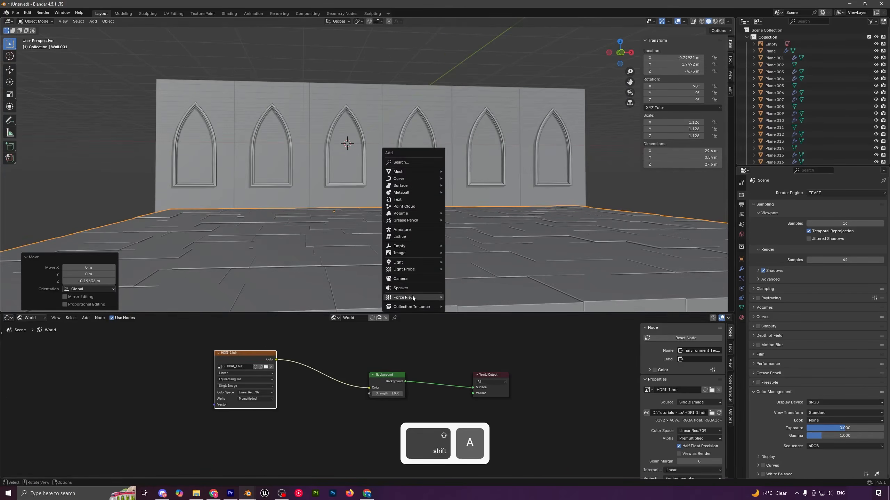
{"action": "left_click", "coordinate": [411, 281]}
{"action": "middle_click_drag", "start_coordinate": [406, 179], "coordinate": [428, 212]}
{"action": "middle_click_drag", "start_coordinate": [436, 215], "coordinate": [445, 180], "text": "shift"}
{"action": "scroll", "coordinate": [440, 211], "scroll_direction": "up", "scroll_amount": 2}
{"action": "middle_click_drag", "start_coordinate": [445, 179], "coordinate": [454, 204], "text": "shift"}
{"action": "scroll", "coordinate": [443, 206], "scroll_direction": "down", "scroll_amount": 1}
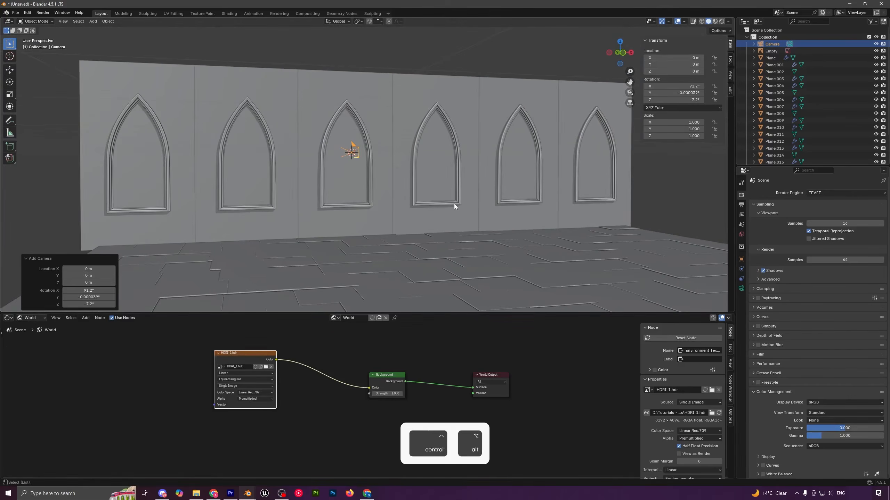
{"action": "key", "text": "ctrl+alt+KP_0"}
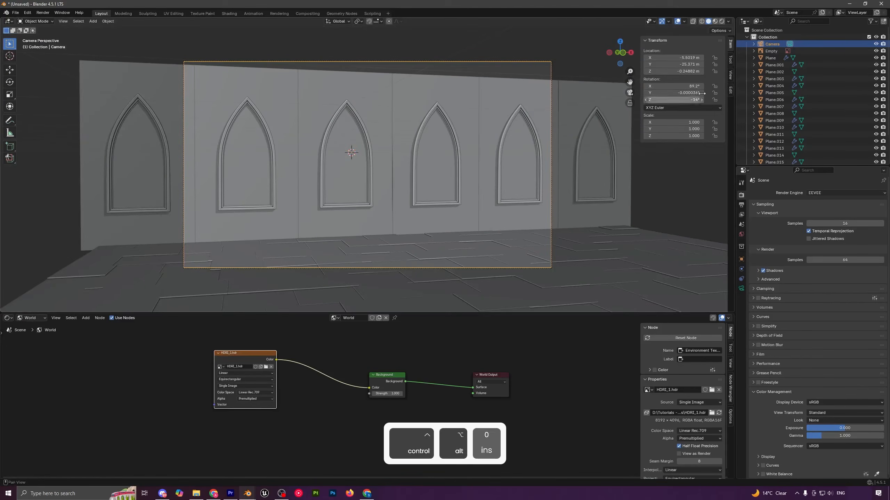
Step: Preview the scene with rendered shading and duplicate the floor about 9.3 m up along Z as a ceiling
{"action": "left_click", "coordinate": [721, 21]}
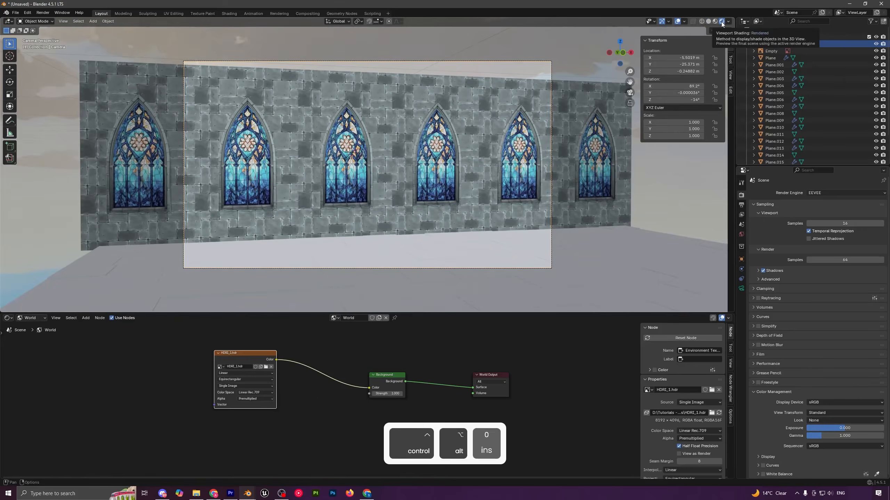
{"action": "left_click", "coordinate": [604, 277]}
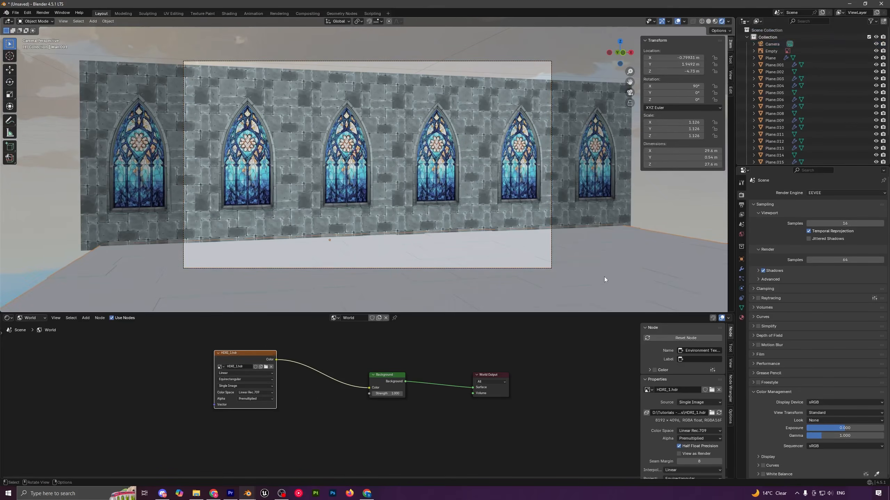
{"action": "key", "text": "shift"}
{"action": "key", "text": "shift+d"}
{"action": "key", "text": "z"}
{"action": "key", "text": "shift"}
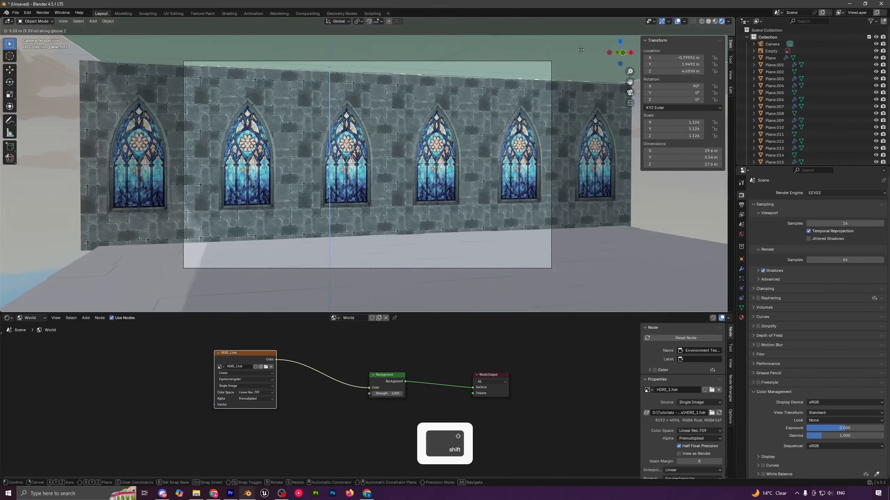
{"action": "left_click", "coordinate": [560, 74]}
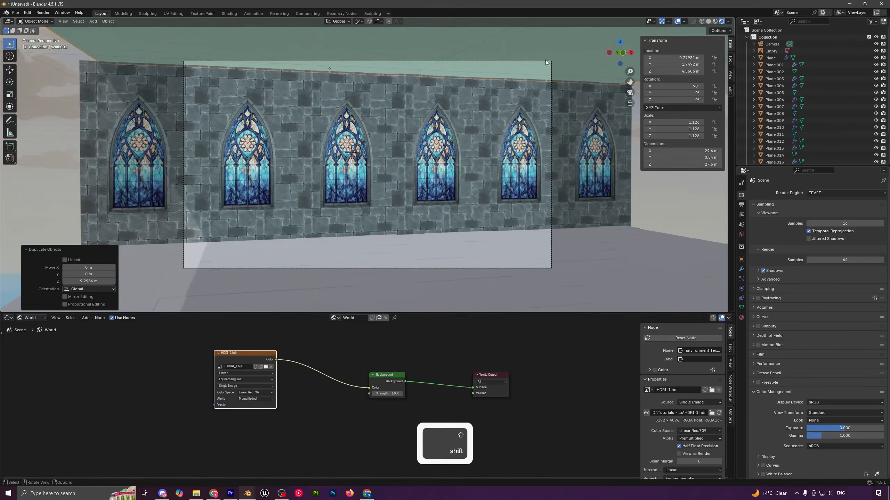
Step: Select the camera and lock it to the viewport navigation
{"action": "left_click", "coordinate": [548, 65]}
{"action": "left_click", "coordinate": [731, 75]}
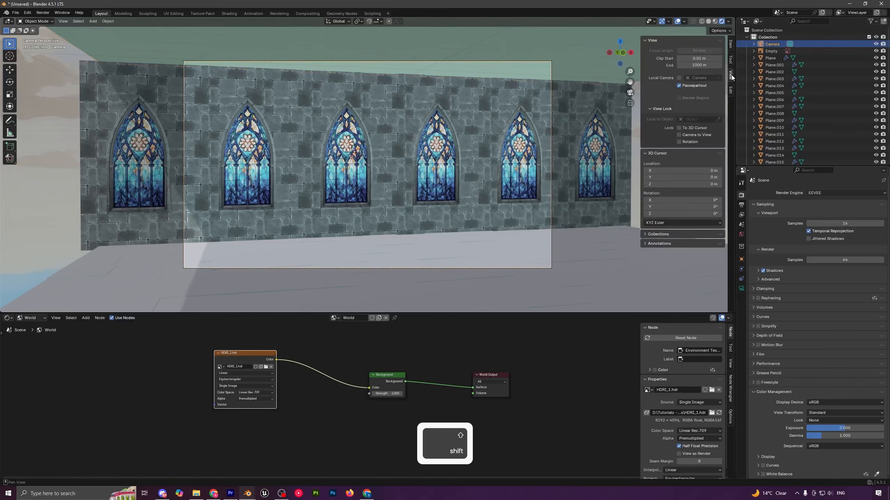
{"action": "key", "text": "n"}
{"action": "key", "text": "n"}
{"action": "key", "text": "n"}
{"action": "key", "text": "n"}
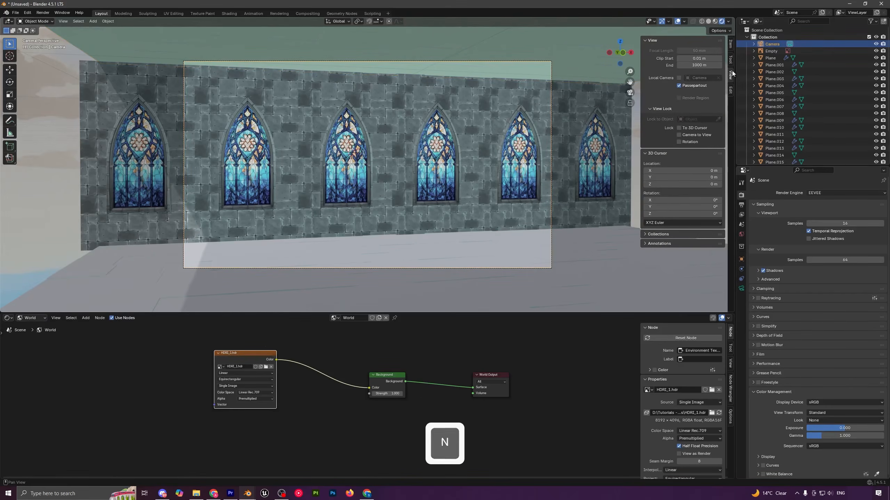
{"action": "left_click", "coordinate": [682, 136]}
Step: Reframe the locked camera so the row of stained glass windows sits higher in the shot
{"action": "middle_click_drag", "start_coordinate": [507, 153], "coordinate": [481, 133], "text": "shift"}
{"action": "key", "text": "KP_0"}
{"action": "middle_click_drag", "start_coordinate": [366, 181], "coordinate": [382, 180], "text": "shift"}
{"action": "middle_click_drag", "start_coordinate": [382, 180], "coordinate": [400, 178], "text": "ctrl"}
{"action": "left_click", "coordinate": [405, 180]}
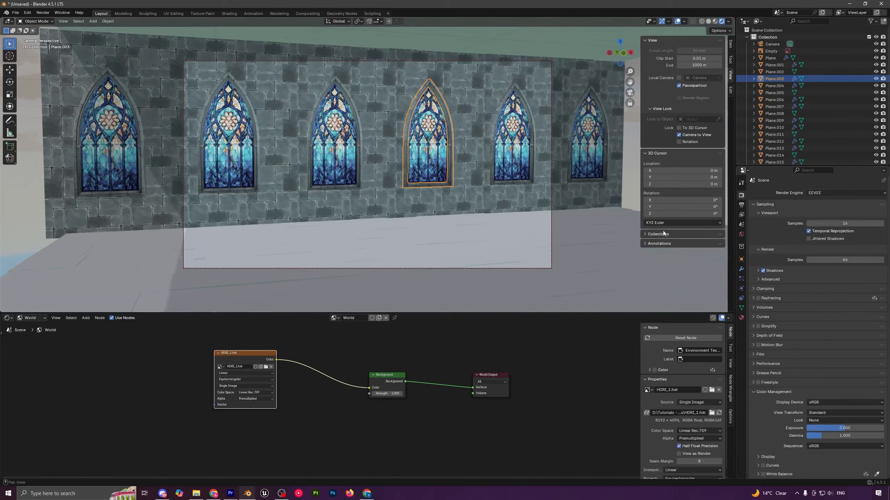
Step: Switch the render engine to Cycles and release the camera from the view lock
{"action": "left_click", "coordinate": [812, 194]}
{"action": "left_click", "coordinate": [824, 218]}
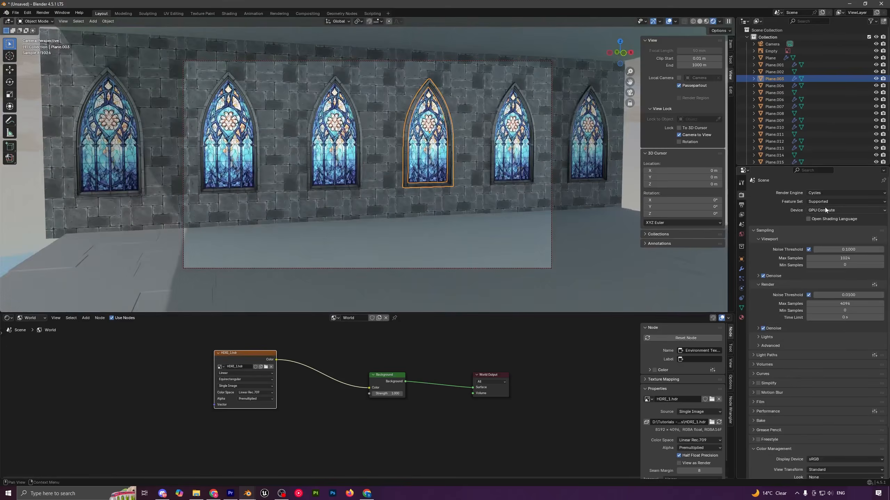
{"action": "left_click", "coordinate": [764, 277]}
{"action": "left_click", "coordinate": [764, 277]}
{"action": "left_click", "coordinate": [679, 135]}
{"action": "scroll", "coordinate": [526, 214], "scroll_direction": "down", "scroll_amount": 3}
Step: Create a new material for the stone floor in the object shader nodes and name it Floor
{"action": "left_click", "coordinate": [536, 211]}
{"action": "scroll", "coordinate": [536, 211], "scroll_direction": "up", "scroll_amount": 3}
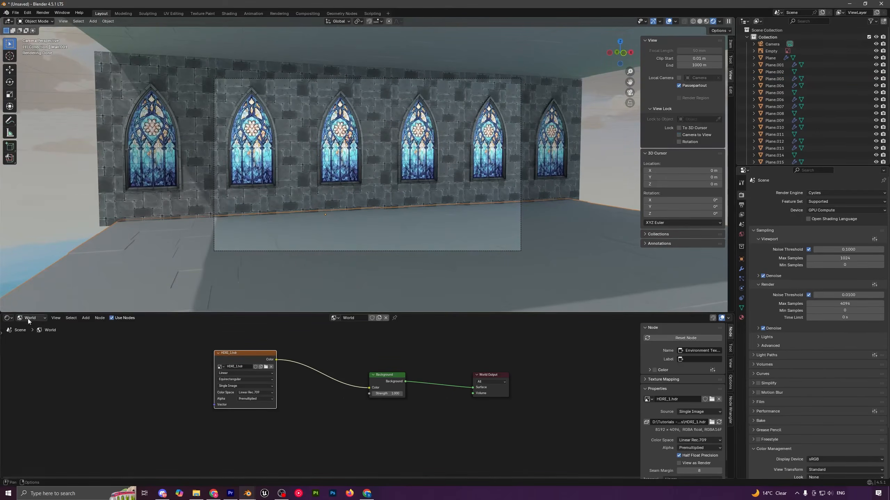
{"action": "left_click", "coordinate": [37, 335]}
{"action": "left_click", "coordinate": [376, 318]}
{"action": "double_click", "coordinate": [376, 318]}
{"action": "type", "text": "Floor"}
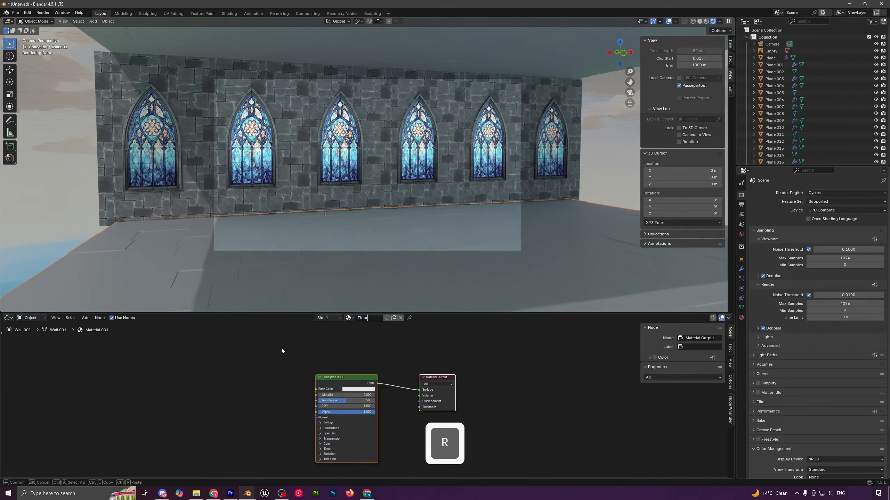
Step: Give the Floor material a dark grey base color and a roughness of 0.15
{"action": "left_click", "coordinate": [358, 389]}
{"action": "mouse_move", "coordinate": [390, 332]}
{"action": "left_mouse_down"}
{"action": "mouse_move", "coordinate": [389, 340]}
{"action": "mouse_move", "coordinate": [389, 330]}
{"action": "left_mouse_up"}
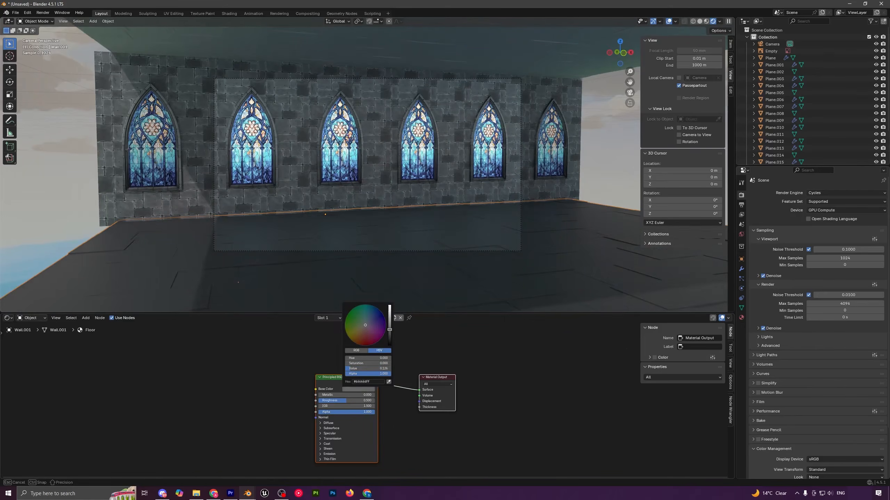
{"action": "type", "text": "0.15"}
{"action": "key", "text": "Return"}
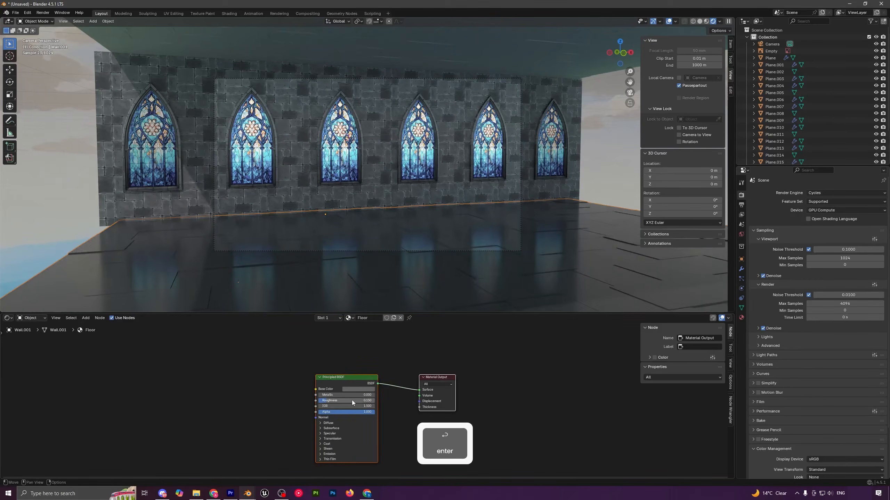
Step: Create a new material for the ceiling and set its base color to black
{"action": "key", "text": "a"}
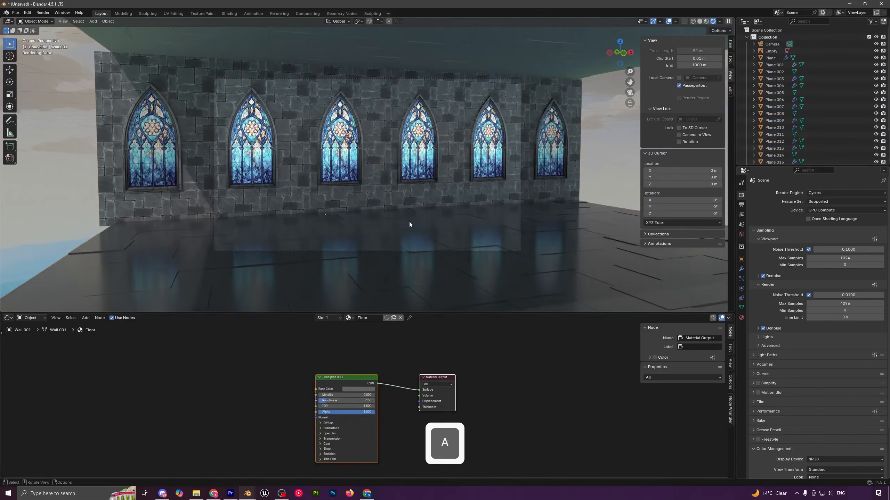
{"action": "left_click", "coordinate": [468, 48]}
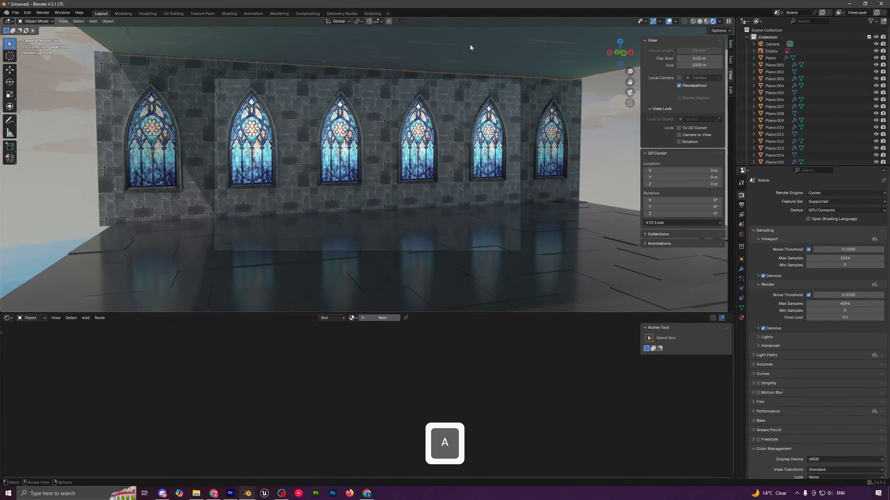
{"action": "left_click", "coordinate": [382, 318]}
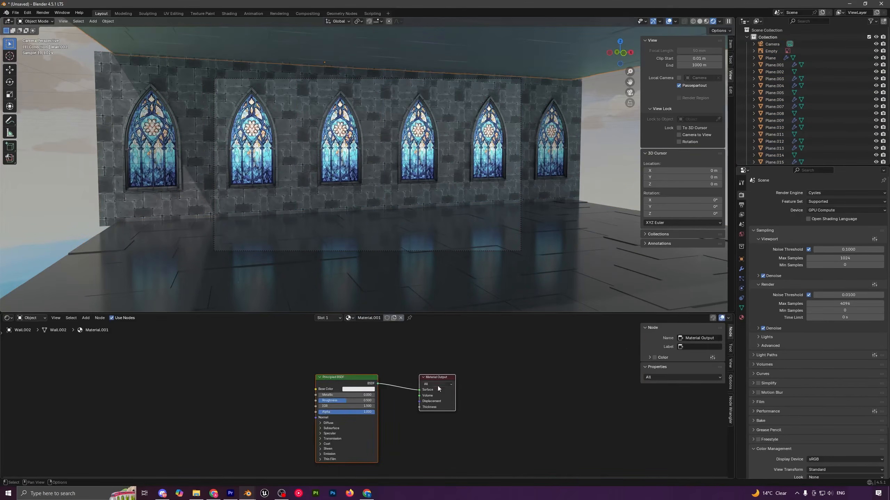
{"action": "left_click", "coordinate": [369, 392]}
{"action": "left_click_drag", "start_coordinate": [388, 337], "coordinate": [390, 346]}
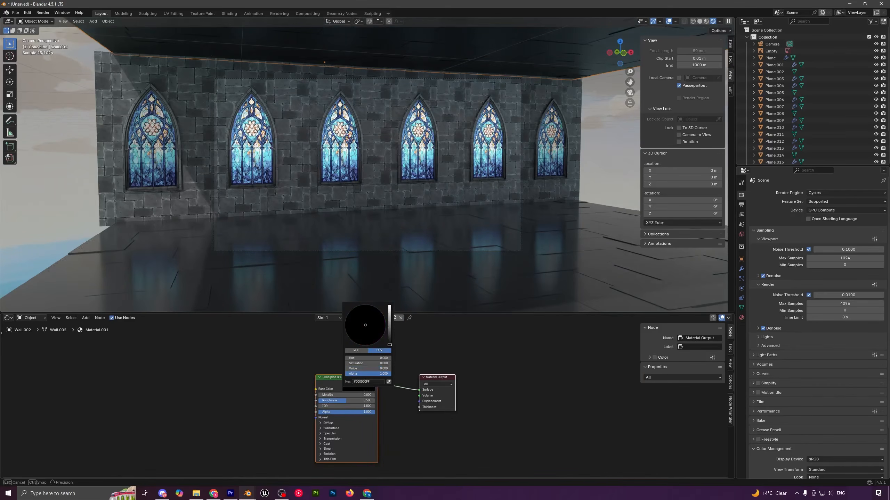
Step: Flatten the stone floor by scaling it down along Z, and return to the camera view
{"action": "left_click", "coordinate": [422, 221]}
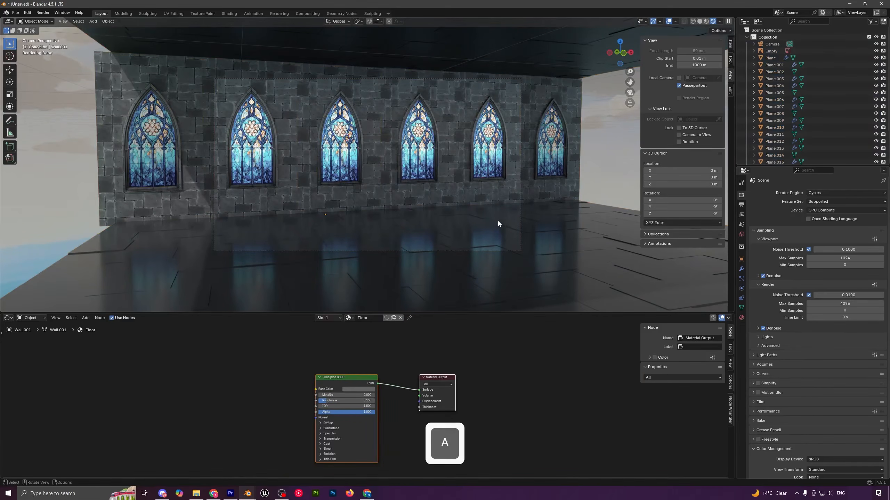
{"action": "middle_click_drag", "start_coordinate": [470, 232], "coordinate": [450, 214]}
{"action": "key", "text": "s"}
{"action": "key", "text": "z"}
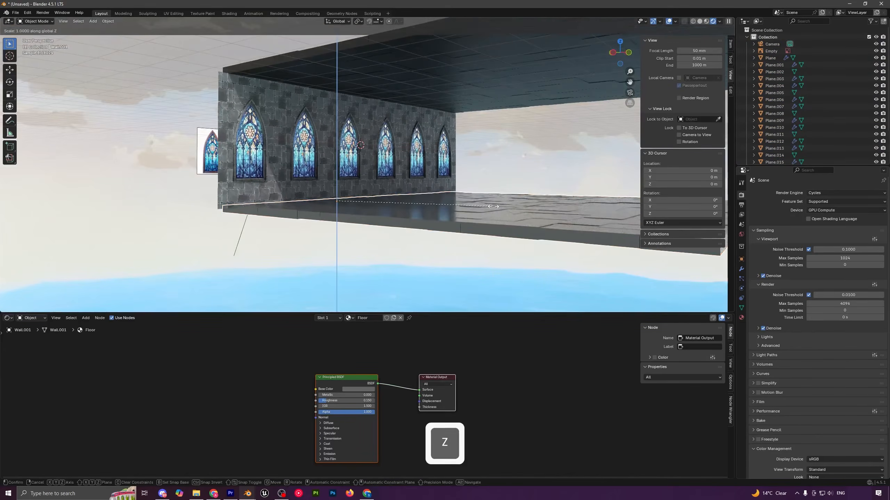
{"action": "left_click", "coordinate": [415, 197]}
{"action": "key", "text": "a"}
{"action": "middle_click_drag", "start_coordinate": [409, 201], "coordinate": [386, 211]}
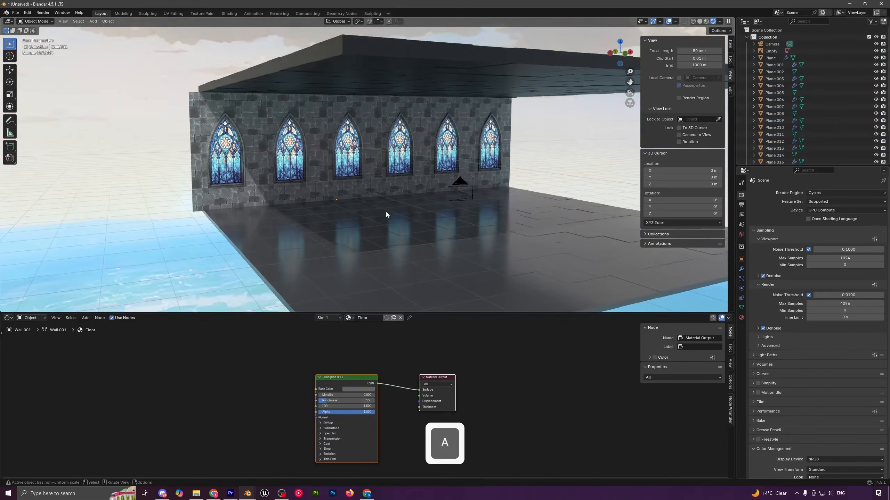
{"action": "key", "text": "KP_0"}
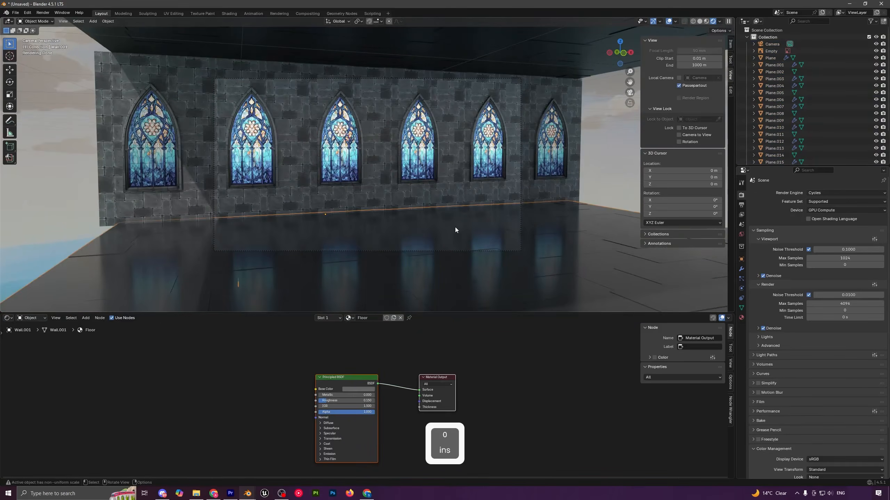
Step: Apply the scale of the stone floor
{"action": "key", "text": "Tab"}
{"action": "key", "text": "a"}
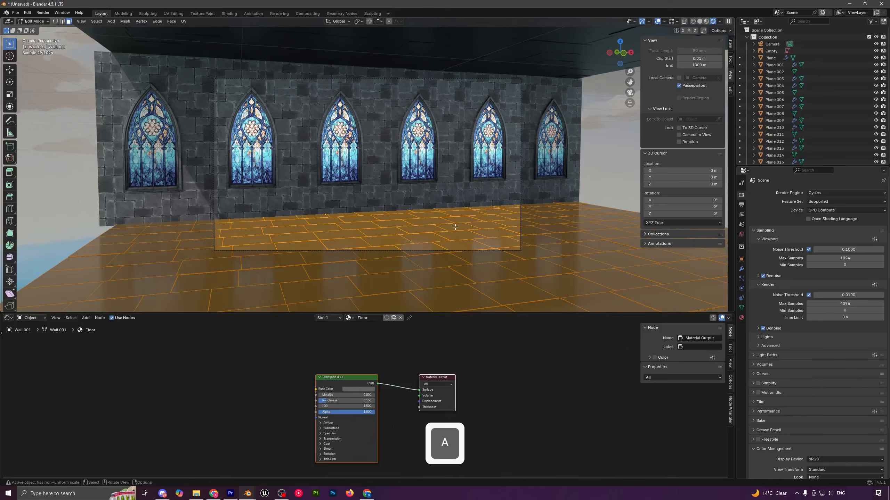
{"action": "key", "text": "Tab"}
{"action": "key", "text": "ctrl+a"}
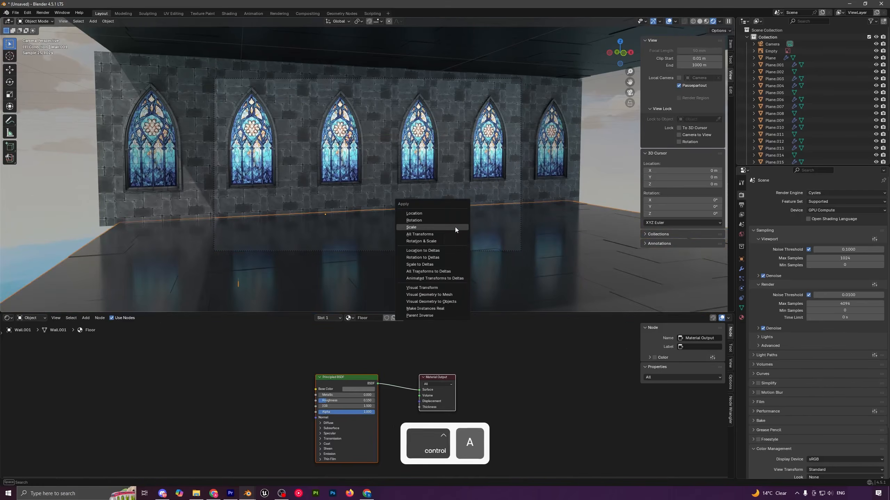
{"action": "left_click", "coordinate": [451, 227]}
Step: Apply the mesh Randomize transform to all of the floor's geometry
{"action": "key", "text": "Tab"}
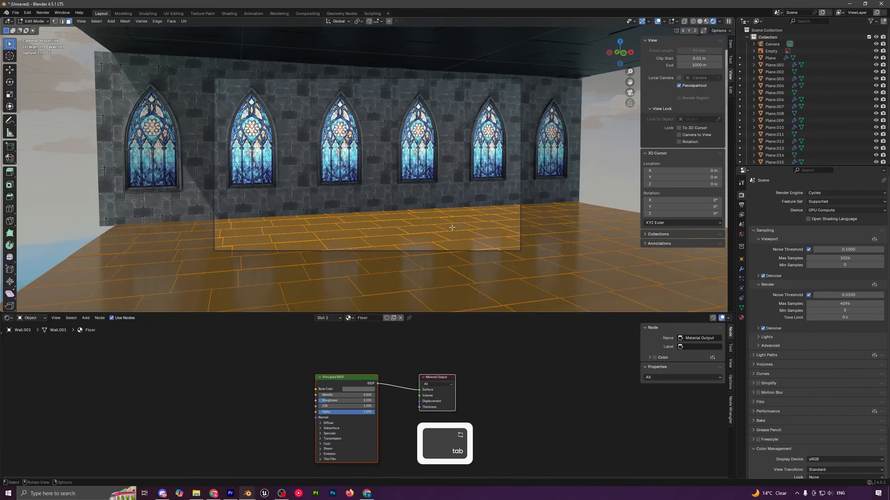
{"action": "key", "text": "F3"}
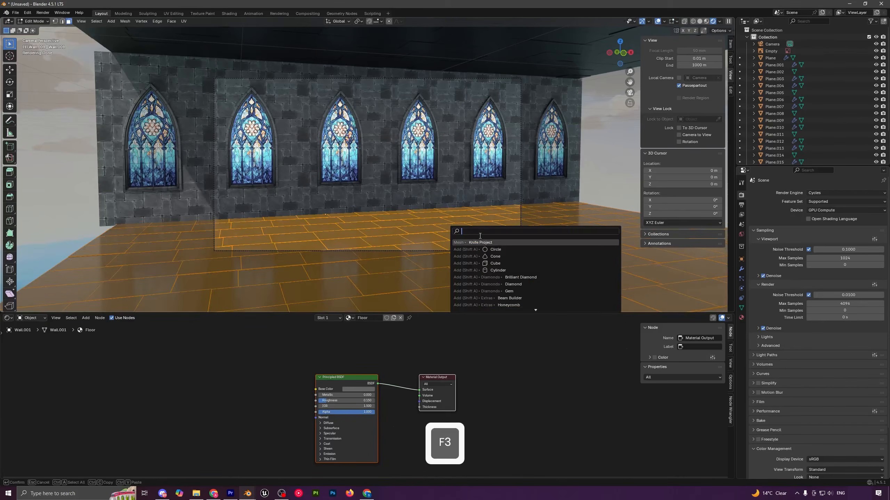
{"action": "type", "text": "rand"}
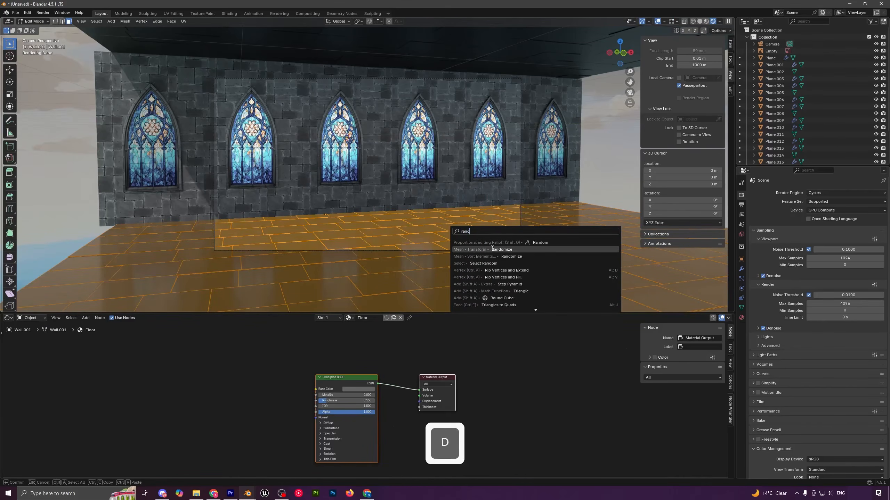
{"action": "left_click", "coordinate": [490, 249]}
{"action": "middle_click_drag", "start_coordinate": [455, 224], "coordinate": [350, 200]}
{"action": "scroll", "coordinate": [417, 190], "scroll_direction": "up", "scroll_amount": 2}
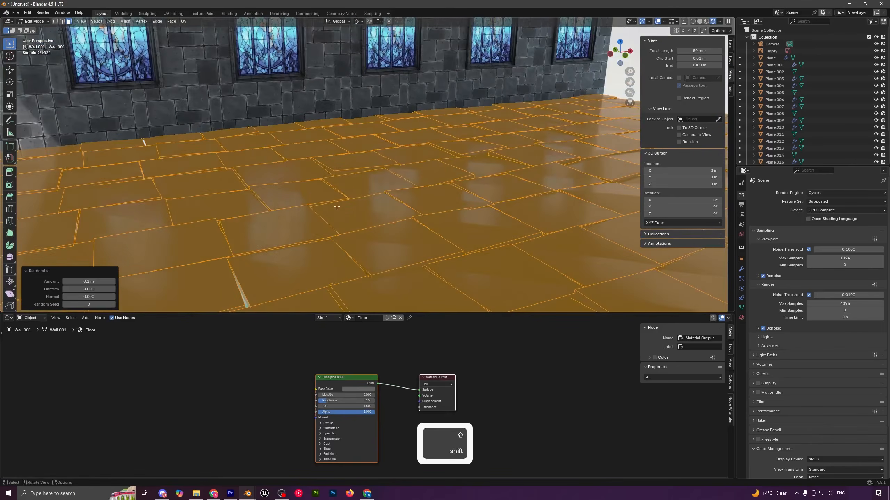
Step: Set the floor's Randomize amount to 0.06 m, leave mesh editing and return to the camera view
{"action": "mouse_move", "coordinate": [97, 282]}
{"action": "left_mouse_down"}
{"action": "mouse_move", "coordinate": [105, 282]}
{"action": "mouse_move", "coordinate": [96, 281]}
{"action": "left_mouse_up"}
{"action": "scroll", "coordinate": [431, 196], "scroll_direction": "down", "scroll_amount": 3}
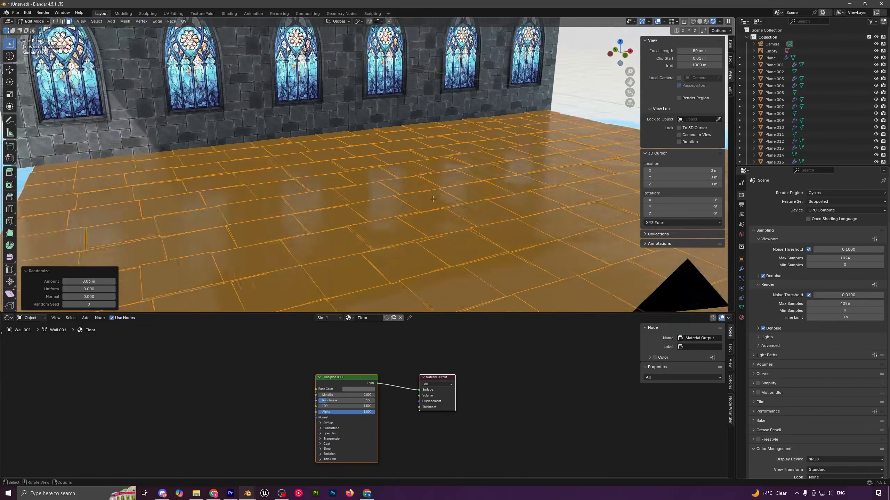
{"action": "middle_click_drag", "start_coordinate": [431, 197], "coordinate": [415, 194]}
{"action": "key", "text": "Tab"}
{"action": "key", "text": "KP_0"}
{"action": "key", "text": "a"}
{"action": "key", "text": "a"}
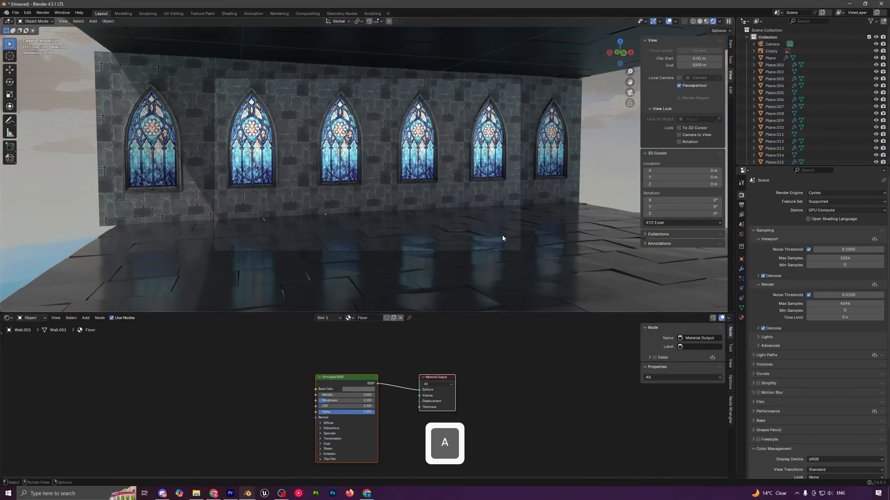
Step: Undo the last Randomize of the stone floor, returning to mesh editing with all of its geometry selected
{"action": "key", "text": "ctrl+z"}
{"action": "key", "text": "ctrl+z"}
{"action": "key", "text": "ctrl+z"}
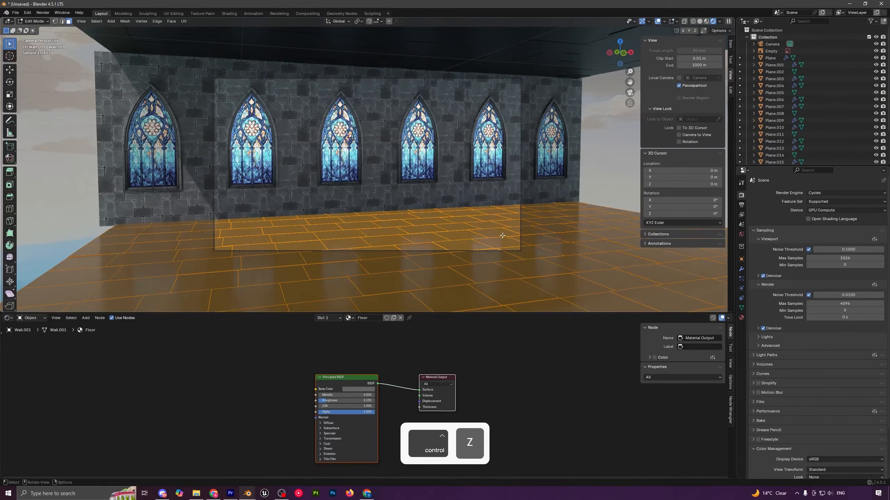
Step: Randomize the floor geometry again with an amount of 0.045 m, and leave mesh editing with everything deselected
{"action": "key", "text": "F3"}
{"action": "left_click", "coordinate": [543, 250]}
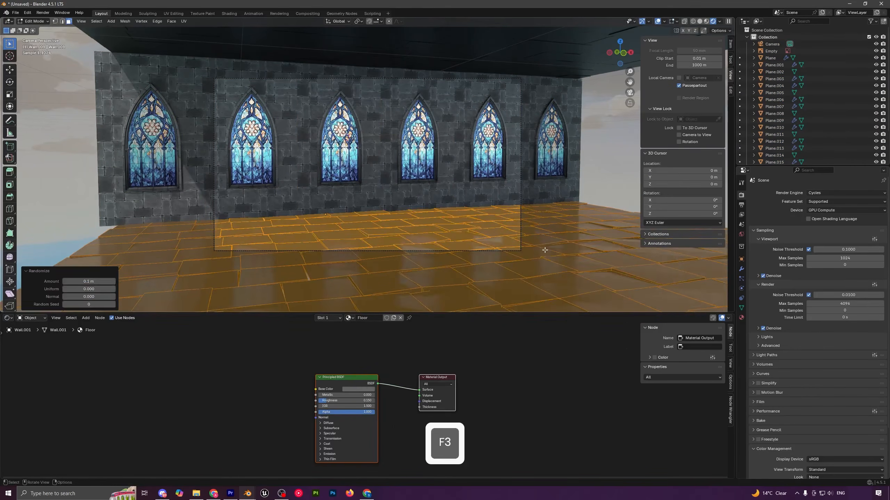
{"action": "type", "text": "0.045"}
{"action": "key", "text": "Return"}
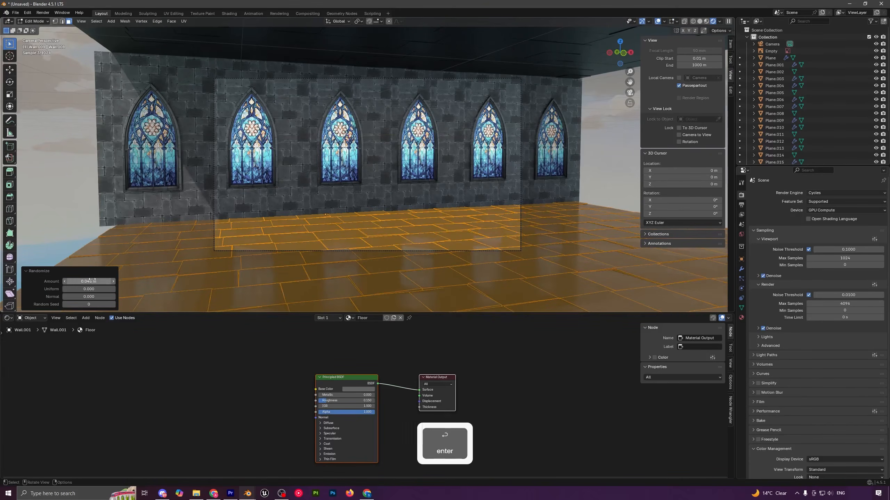
{"action": "key", "text": "Tab"}
{"action": "key", "text": "alt+a"}
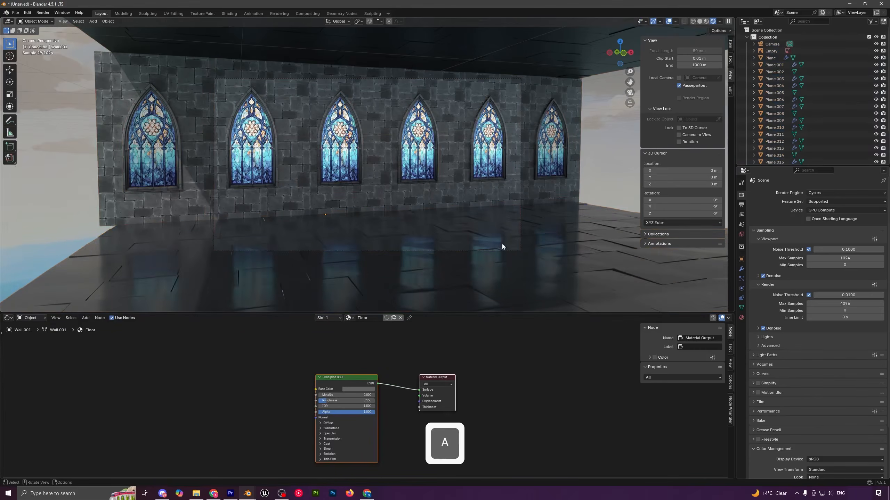
Step: Apply Shade Auto Smooth to the stone floor
{"action": "left_click", "coordinate": [490, 220]}
{"action": "right_click", "coordinate": [491, 219]}
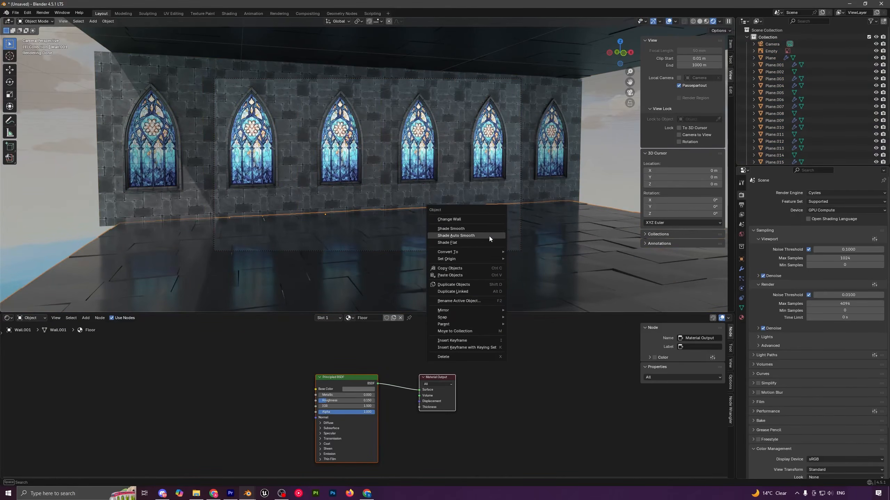
{"action": "left_click", "coordinate": [490, 235]}
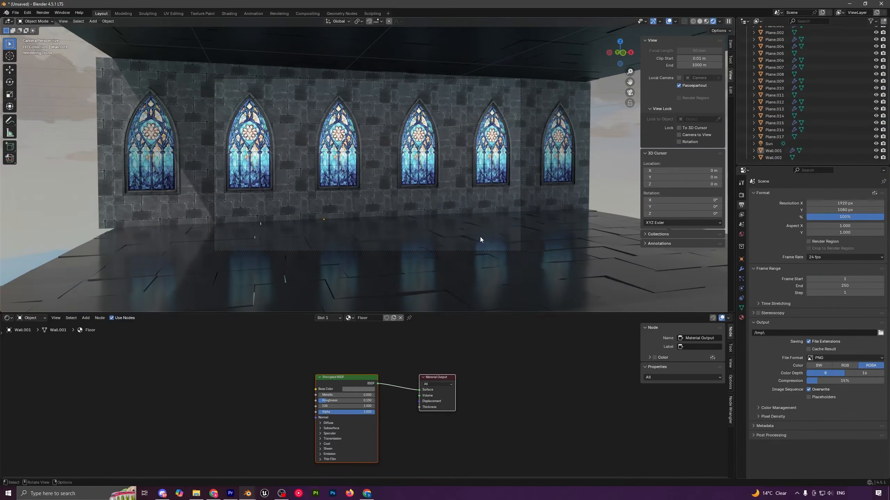
Step: Raise the stone floor along Z in two moves, bringing it closer to the bottom of the stained glass windows
{"action": "left_click", "coordinate": [473, 226]}
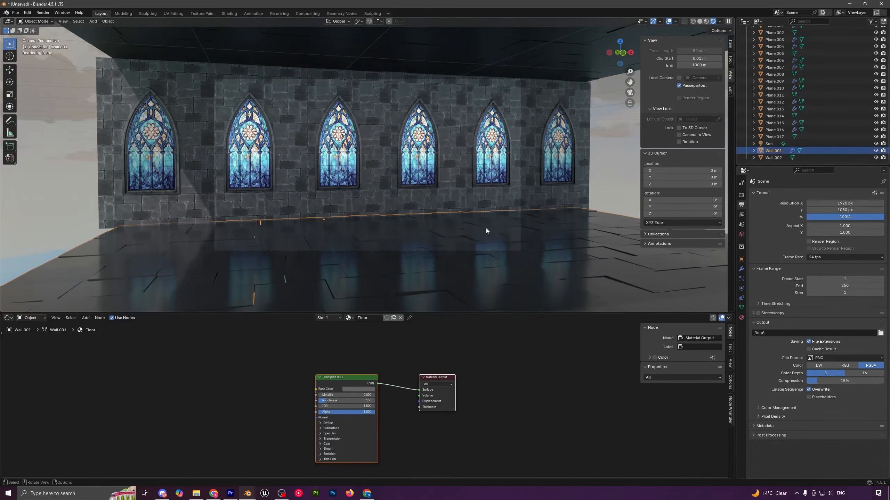
{"action": "key", "text": "g"}
{"action": "key", "text": "z"}
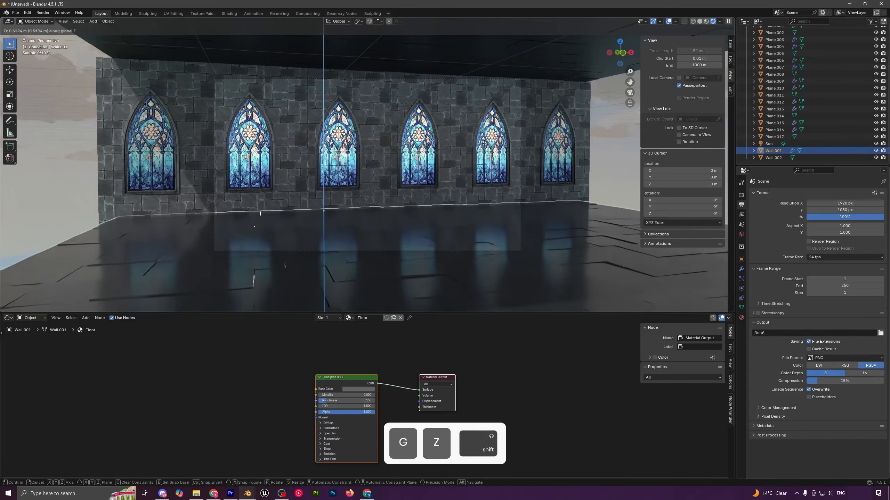
{"action": "left_click", "coordinate": [489, 97]}
{"action": "key", "text": "a"}
{"action": "key", "text": "a"}
{"action": "left_click", "coordinate": [343, 209]}
{"action": "key", "text": "g"}
{"action": "key", "text": "z"}
{"action": "left_click", "coordinate": [406, 193]}
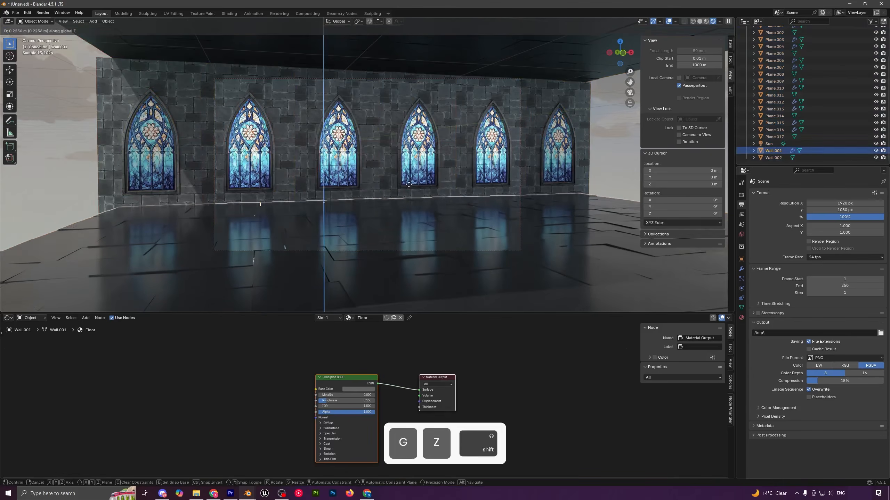
{"action": "key", "text": "a"}
{"action": "key", "text": "a"}
Step: Lower the stone floor slightly along Z to fine-tune its height below the windows, and deselect everything
{"action": "left_click", "coordinate": [466, 207]}
{"action": "key", "text": "g"}
{"action": "key", "text": "z"}
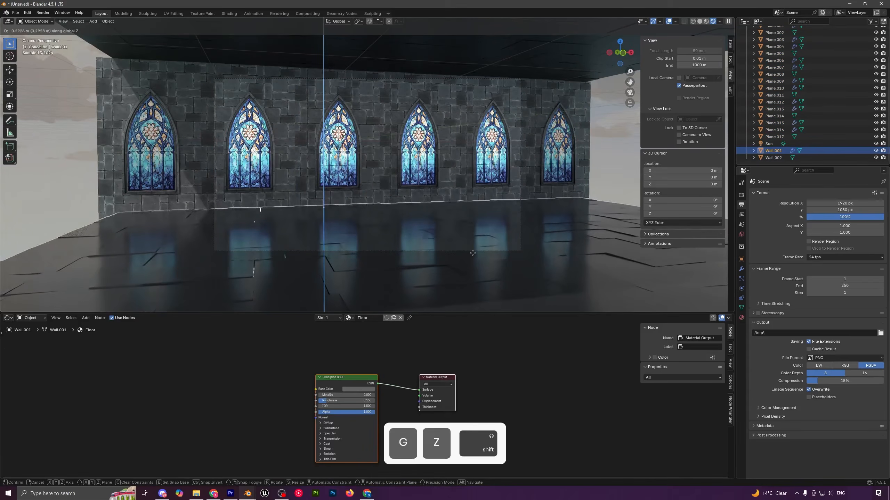
{"action": "left_click", "coordinate": [504, 235]}
{"action": "key", "text": "a"}
{"action": "key", "text": "a"}
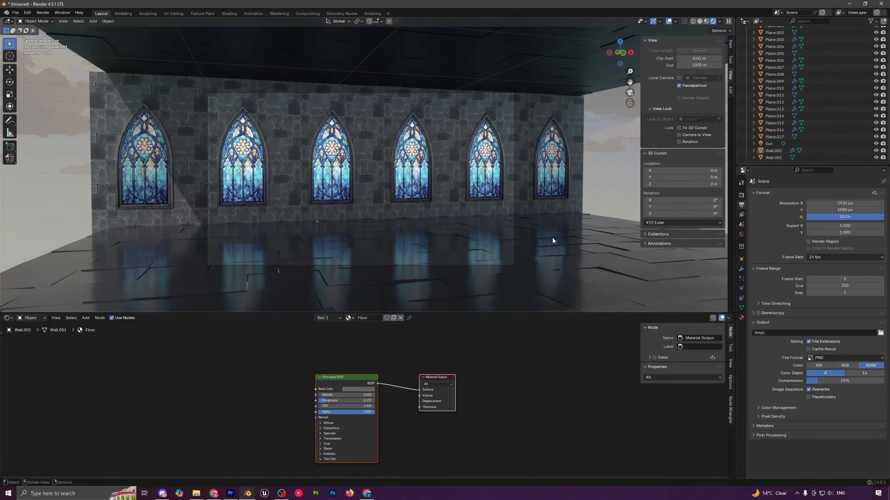
Step: Enable Render Region in the output settings and set the Cycles render Max Samples to 100
{"action": "left_click", "coordinate": [823, 242]}
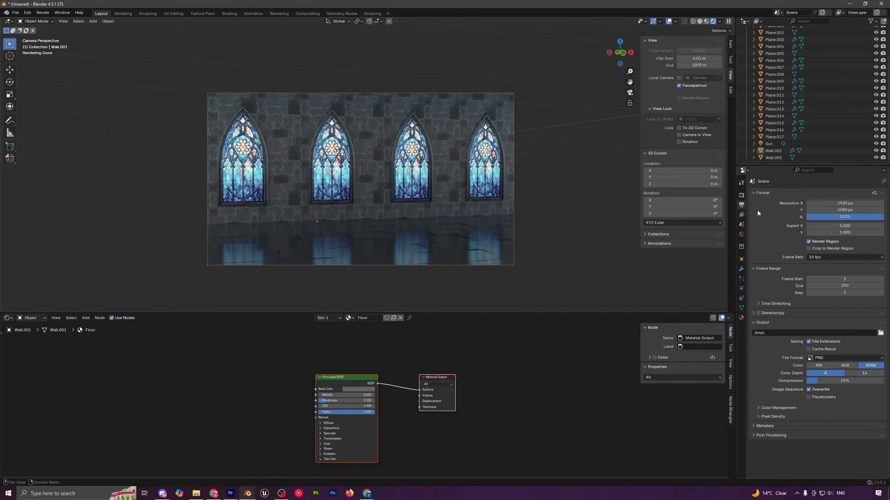
{"action": "left_click", "coordinate": [741, 195]}
{"action": "left_click", "coordinate": [841, 305]}
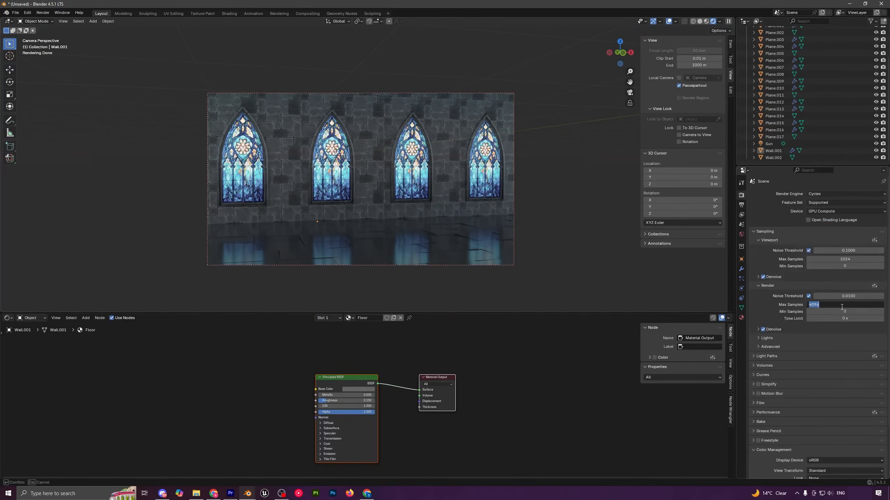
{"action": "type", "text": "100"}
{"action": "key", "text": "Return"}
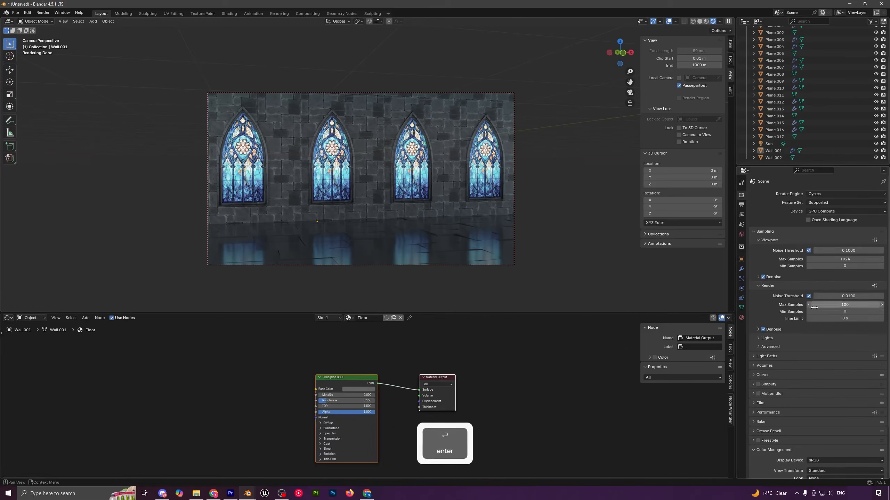
Step: Render the current frame from the camera, inspect the image and close the render window
{"action": "key", "text": "F12"}
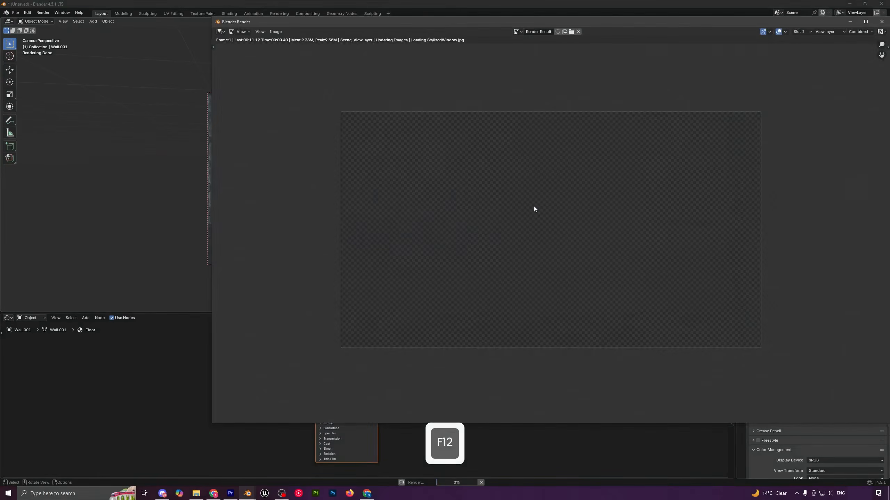
{"action": "left_click_drag", "start_coordinate": [581, 20], "coordinate": [502, 21]}
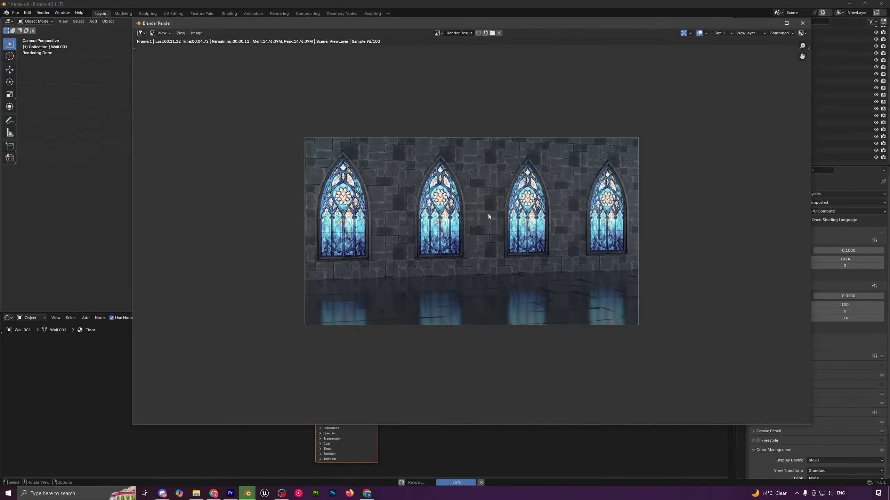
{"action": "scroll", "coordinate": [489, 216], "scroll_direction": "up", "scroll_amount": 1}
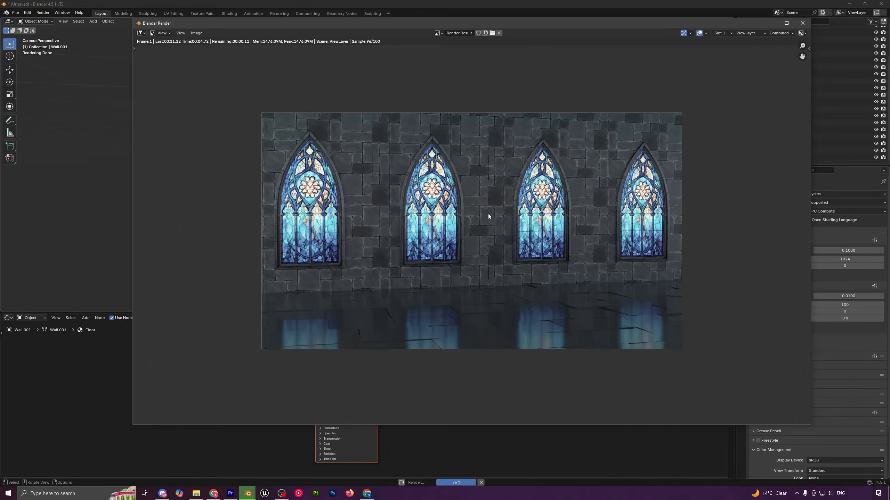
{"action": "scroll", "coordinate": [488, 213], "scroll_direction": "down", "scroll_amount": 2}
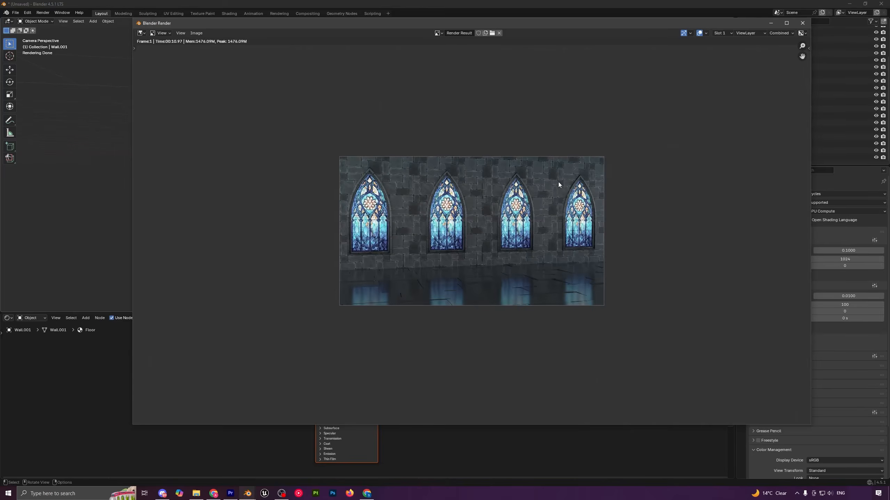
{"action": "left_click", "coordinate": [803, 24]}
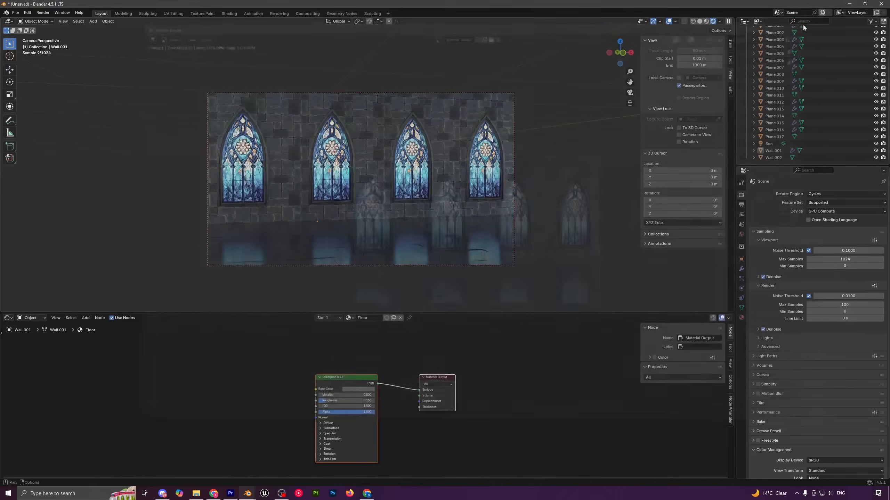
Step: Switch to the Compositing workspace, enable Use Nodes and expand the compositor over the Dope Sheet
{"action": "left_click", "coordinate": [305, 14]}
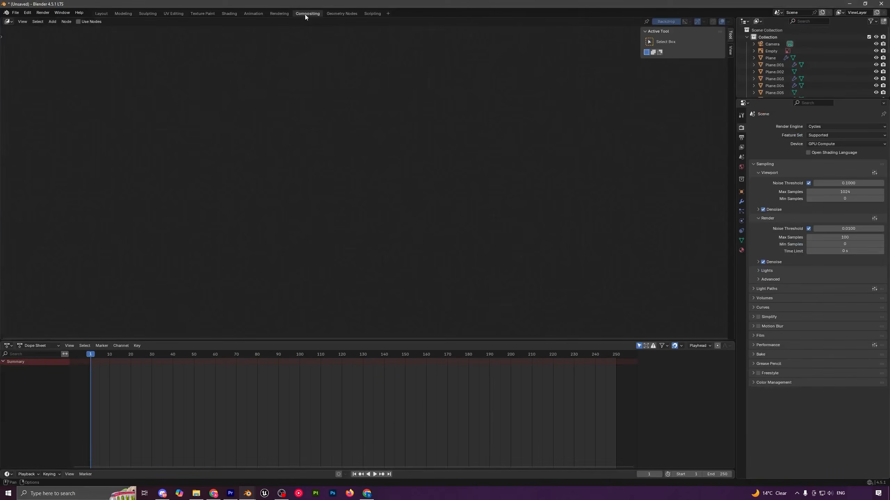
{"action": "left_click", "coordinate": [78, 22]}
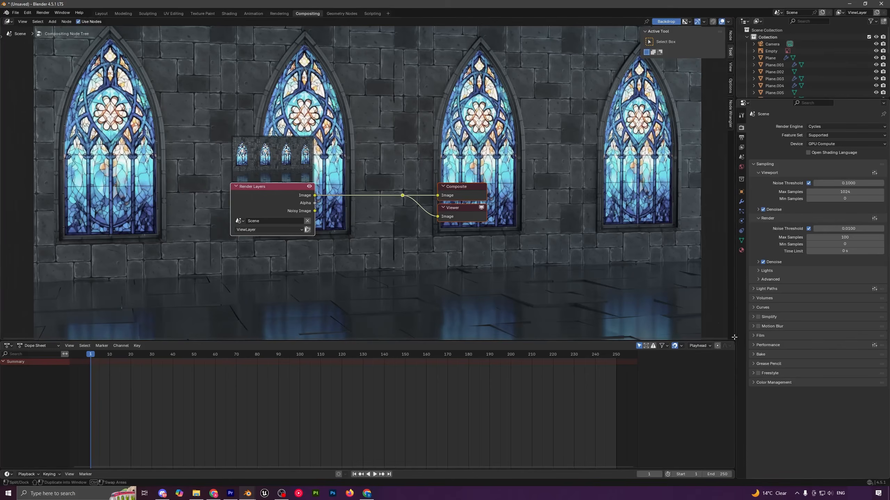
{"action": "left_click_drag", "start_coordinate": [733, 337], "coordinate": [731, 350]}
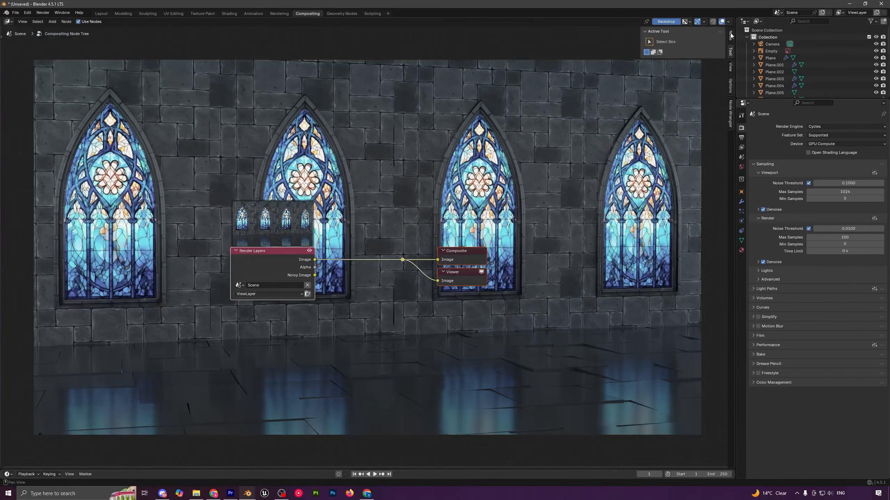
Step: Split the compositor area, turn the new half into an Image Editor and display the Render Result in it
{"action": "left_click_drag", "start_coordinate": [732, 18], "coordinate": [372, 44]}
{"action": "left_click", "coordinate": [376, 22]}
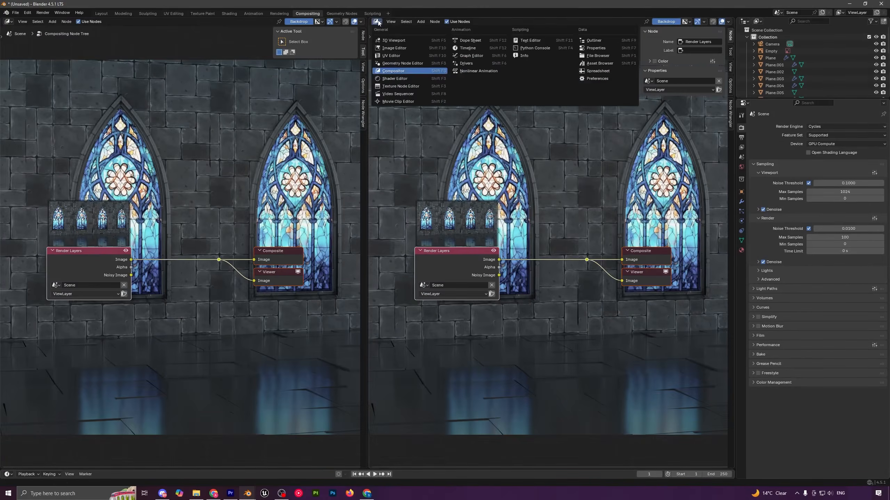
{"action": "left_click", "coordinate": [393, 47]}
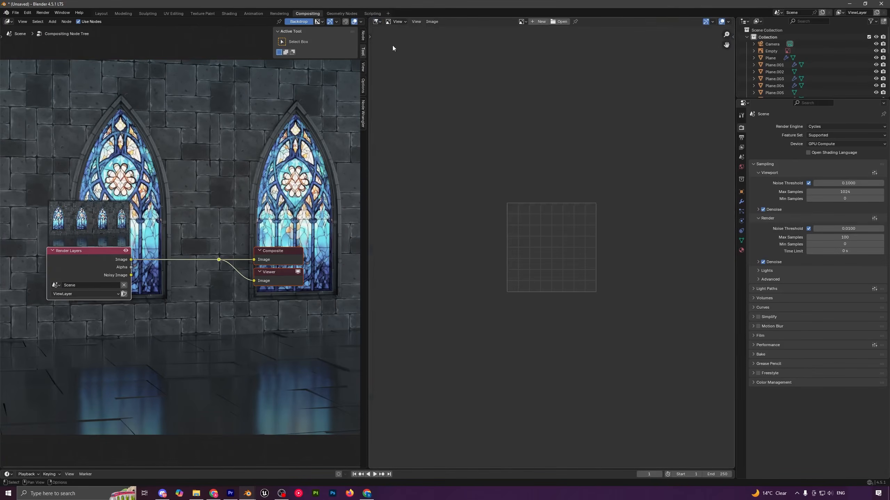
{"action": "left_click", "coordinate": [522, 23]}
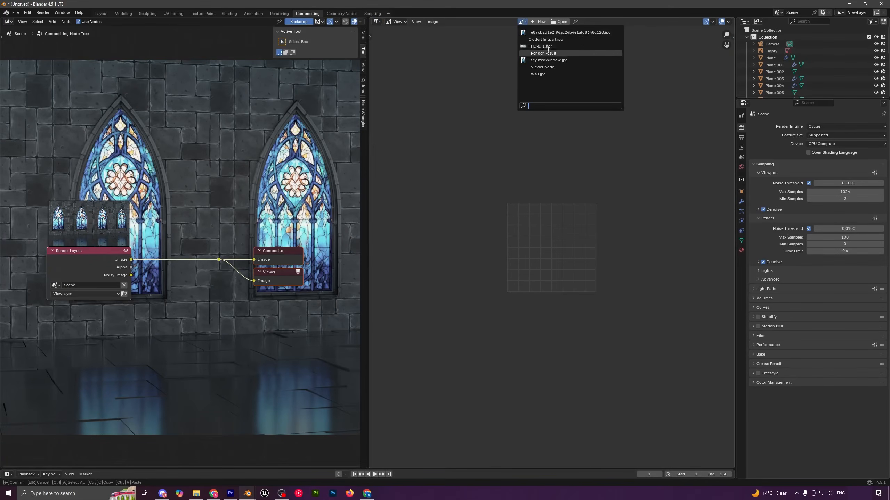
{"action": "left_click", "coordinate": [547, 53]}
{"action": "scroll", "coordinate": [544, 202], "scroll_direction": "down", "scroll_amount": 3}
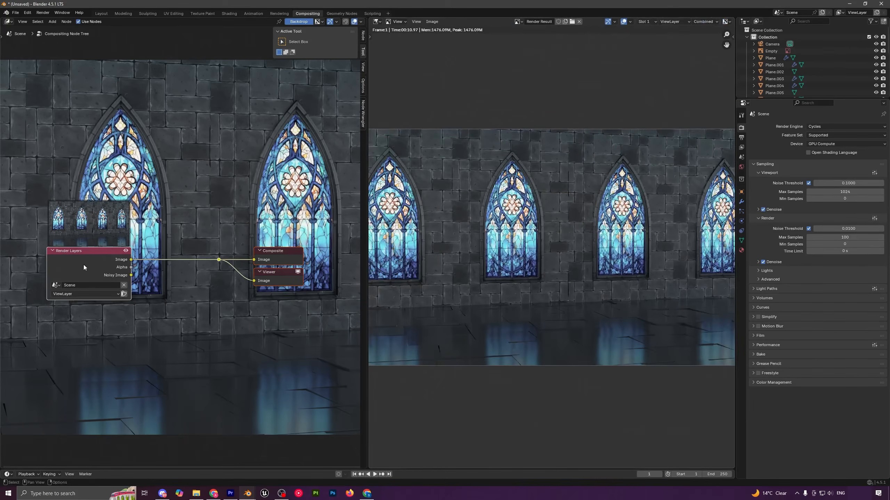
Step: Move the Render Layers node away from the output nodes and add a Color Balance node
{"action": "left_click_drag", "start_coordinate": [84, 268], "coordinate": [62, 261]}
{"action": "left_click", "coordinate": [184, 236]}
{"action": "middle_click_drag", "start_coordinate": [160, 224], "coordinate": [212, 222]}
{"action": "scroll", "coordinate": [211, 222], "scroll_direction": "up", "scroll_amount": 1}
{"action": "key", "text": "shift+a"}
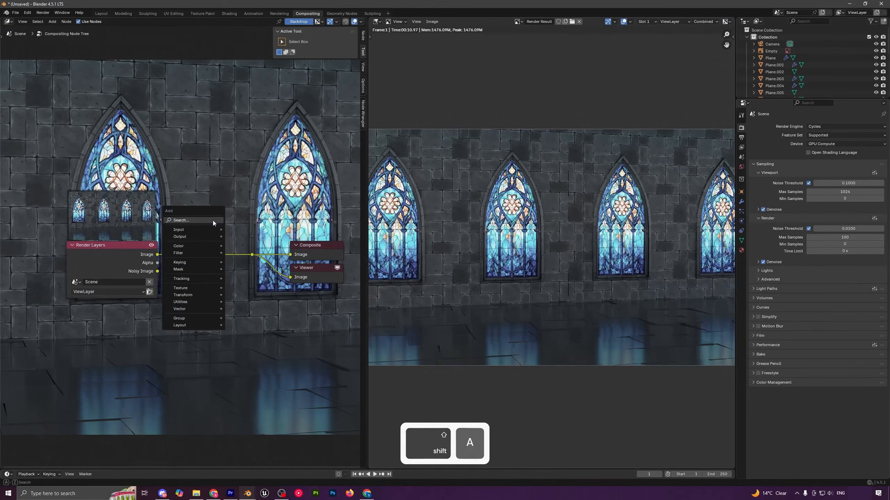
{"action": "type", "text": "c"}
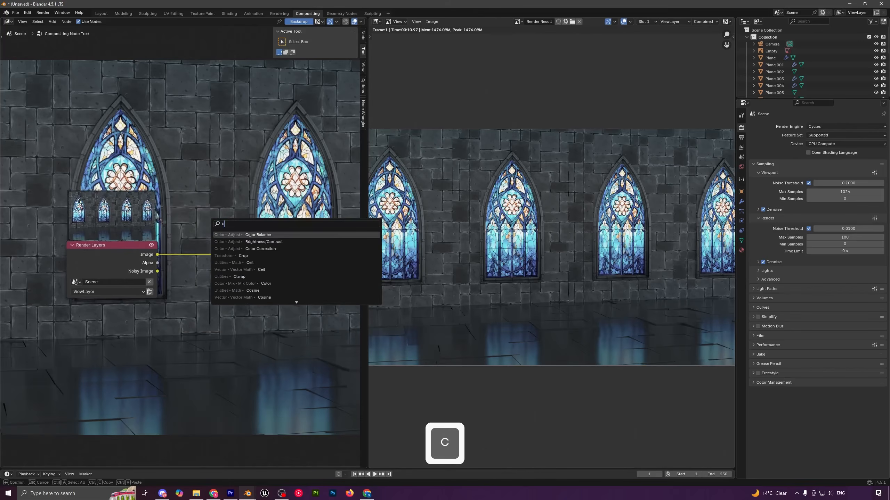
{"action": "left_click", "coordinate": [250, 234]}
Step: Set the Color Balance node's Lift to -0.034 and space the Render Layers node further away from it
{"action": "scroll", "coordinate": [225, 266], "scroll_direction": "up", "scroll_amount": 3}
{"action": "left_click_drag", "start_coordinate": [241, 278], "coordinate": [233, 278], "text": "shift"}
{"action": "scroll", "coordinate": [542, 261], "scroll_direction": "down", "scroll_amount": 2}
{"action": "left_click_drag", "start_coordinate": [215, 220], "coordinate": [211, 223]}
{"action": "left_click_drag", "start_coordinate": [107, 266], "coordinate": [65, 260]}
Step: Toggle the Color Balance node's mute repeatedly to compare the image with and without the correction
{"action": "left_click", "coordinate": [222, 226]}
{"action": "key", "text": "m"}
{"action": "key", "text": "m"}
{"action": "key", "text": "m"}
{"action": "key", "text": "m"}
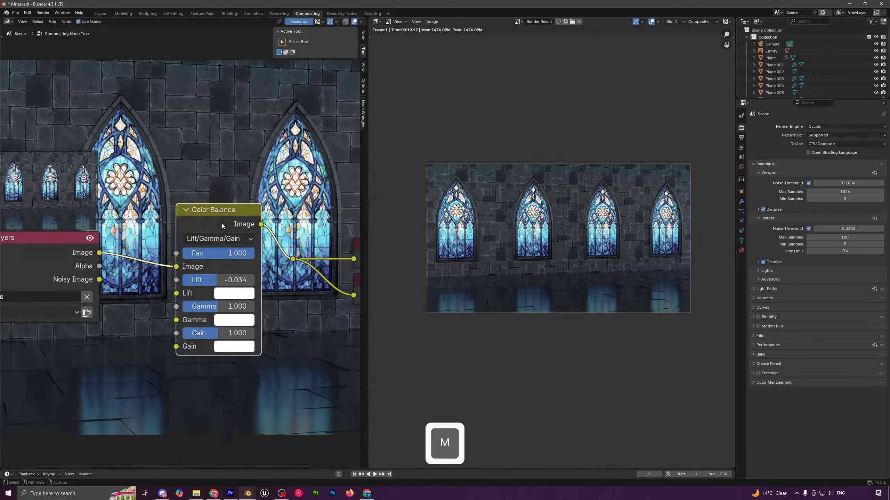
{"action": "key", "text": "m"}
{"action": "key", "text": "m"}
{"action": "key", "text": "m"}
{"action": "key", "text": "m"}
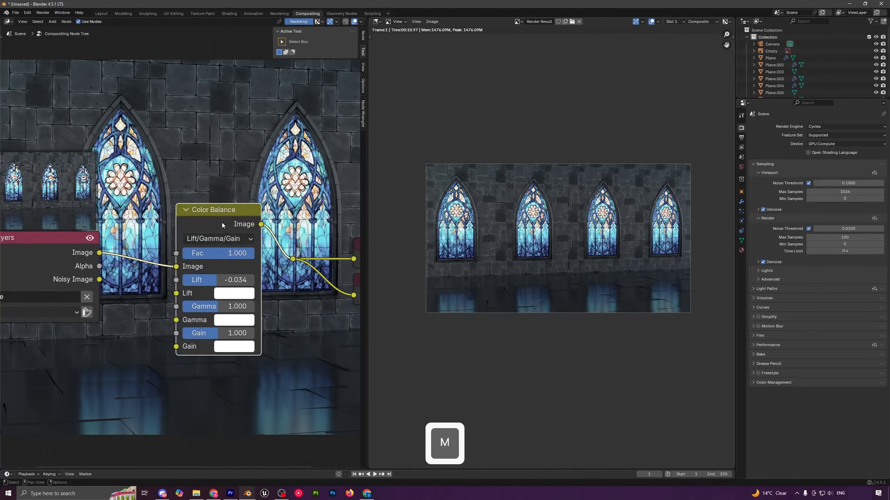
Step: Set the Color Balance node's Lift to -0.045
{"action": "left_click", "coordinate": [225, 281]}
{"action": "type", "text": "-0.045"}
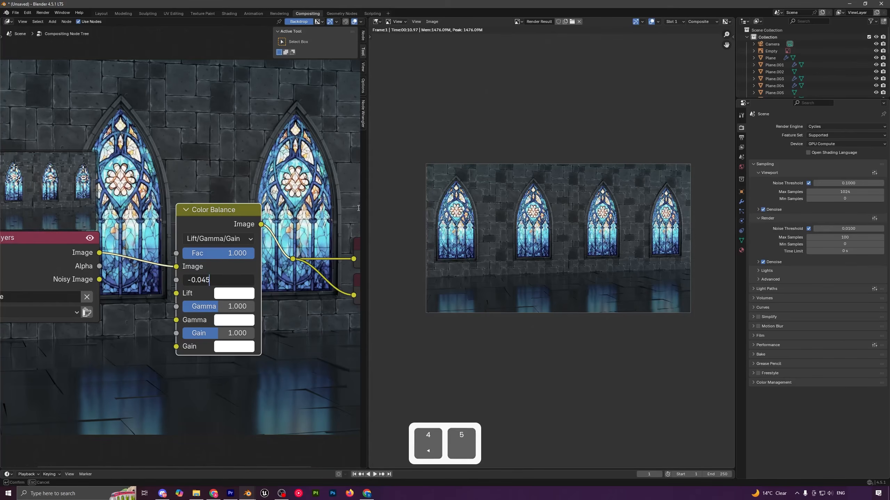
{"action": "key", "text": "Return"}
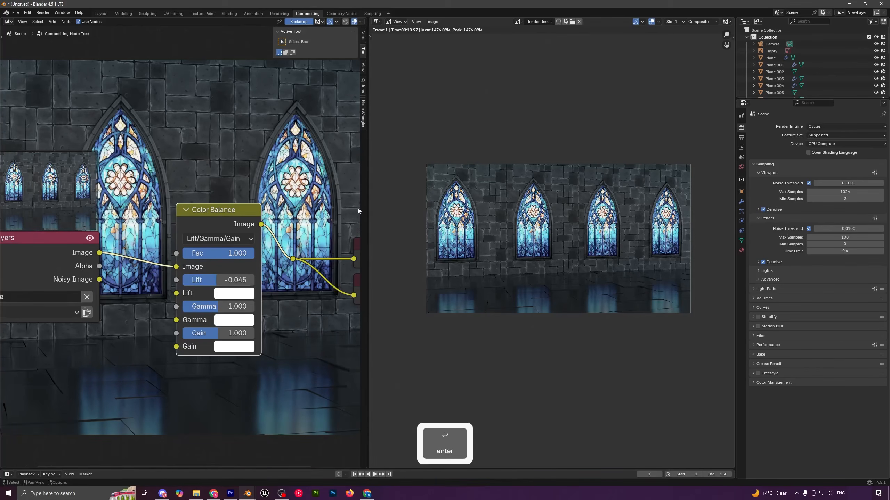
Step: Tint the Color Balance node's Lift color pale blue and give its Gain color a very slight tint
{"action": "left_click", "coordinate": [235, 295]}
{"action": "mouse_move", "coordinate": [268, 144]}
{"action": "left_mouse_down"}
{"action": "mouse_move", "coordinate": [281, 125]}
{"action": "mouse_move", "coordinate": [268, 142]}
{"action": "left_mouse_up"}
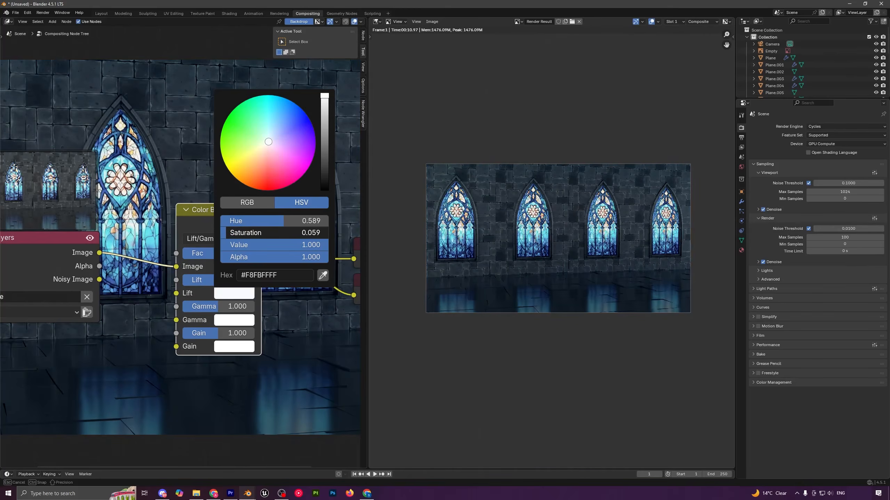
{"action": "left_click", "coordinate": [232, 347]}
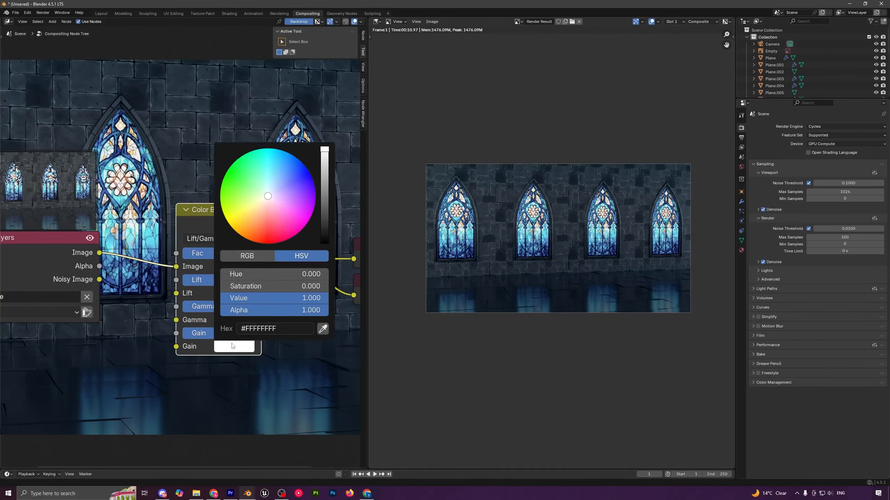
{"action": "left_click_drag", "start_coordinate": [260, 274], "coordinate": [227, 289]}
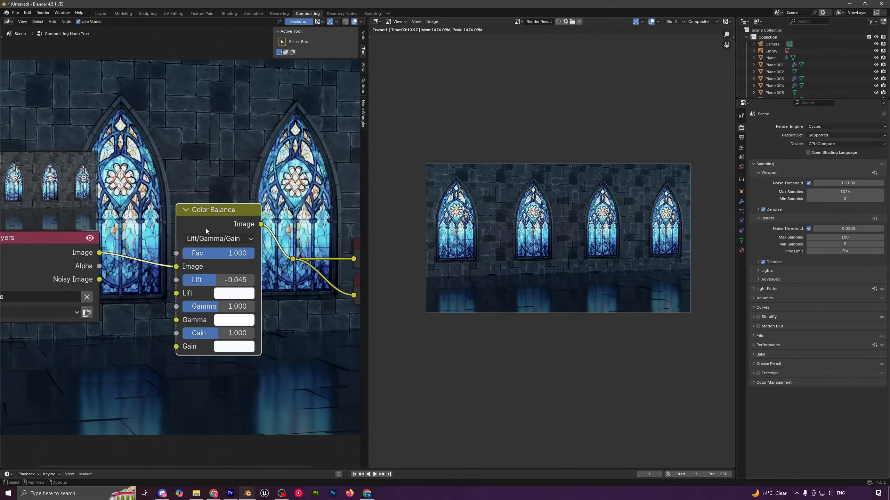
Step: Toggle the Color Balance node's mute to compare the tinted image with the uncorrected one
{"action": "key", "text": "m"}
{"action": "key", "text": "m"}
{"action": "key", "text": "m"}
{"action": "key", "text": "m"}
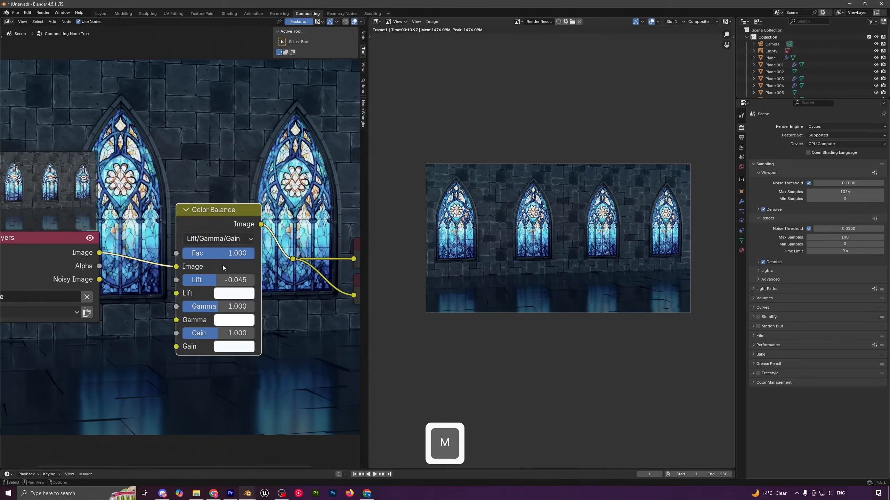
Step: Make room before the output nodes and insert a Glare node after the Color Balance node
{"action": "scroll", "coordinate": [251, 285], "scroll_direction": "down", "scroll_amount": 2}
{"action": "middle_click_drag", "start_coordinate": [251, 285], "coordinate": [172, 273]}
{"action": "left_click_drag", "start_coordinate": [189, 215], "coordinate": [317, 316]}
{"action": "left_click_drag", "start_coordinate": [266, 238], "coordinate": [411, 242]}
{"action": "left_click", "coordinate": [270, 191]}
{"action": "key", "text": "shift+a"}
{"action": "left_click", "coordinate": [270, 191]}
{"action": "type", "text": "g"}
{"action": "left_click", "coordinate": [285, 205]}
Step: Set the Glare node's type to Fog Glow and its highlights Threshold to 0.050
{"action": "left_click", "coordinate": [157, 212]}
{"action": "left_click", "coordinate": [217, 213]}
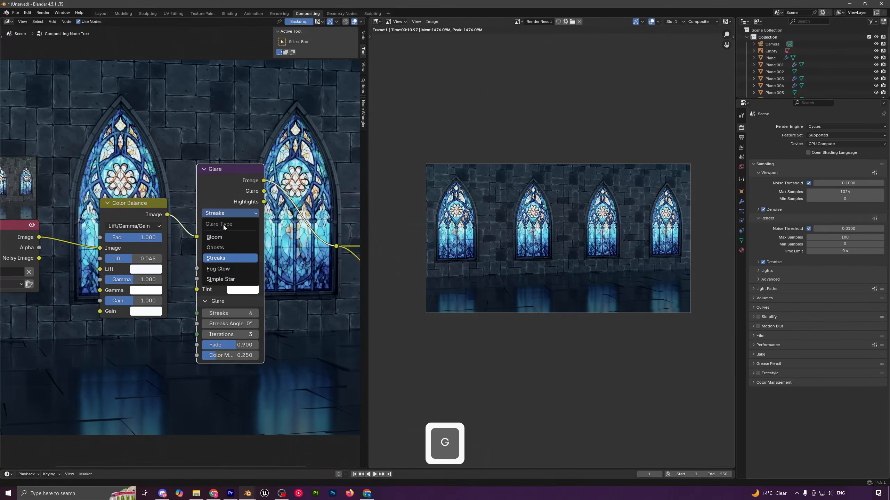
{"action": "left_click", "coordinate": [226, 270]}
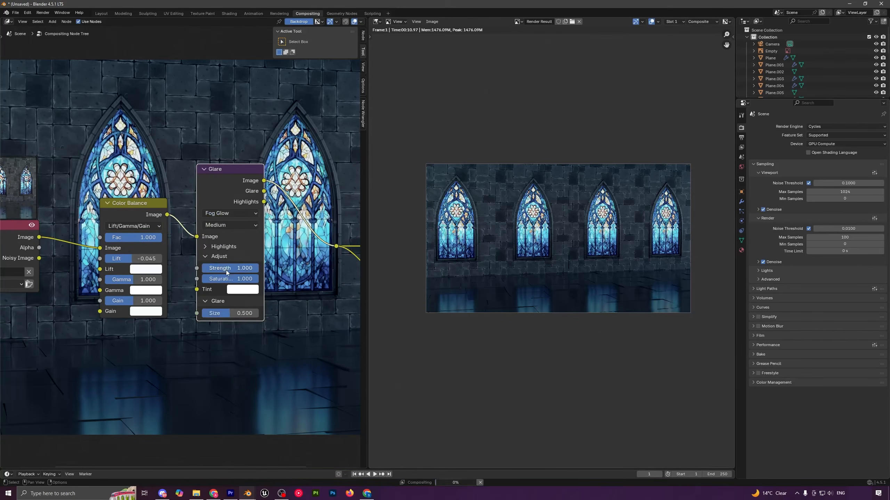
{"action": "left_click", "coordinate": [221, 247]}
{"action": "left_click_drag", "start_coordinate": [236, 260], "coordinate": [241, 260], "text": "shift"}
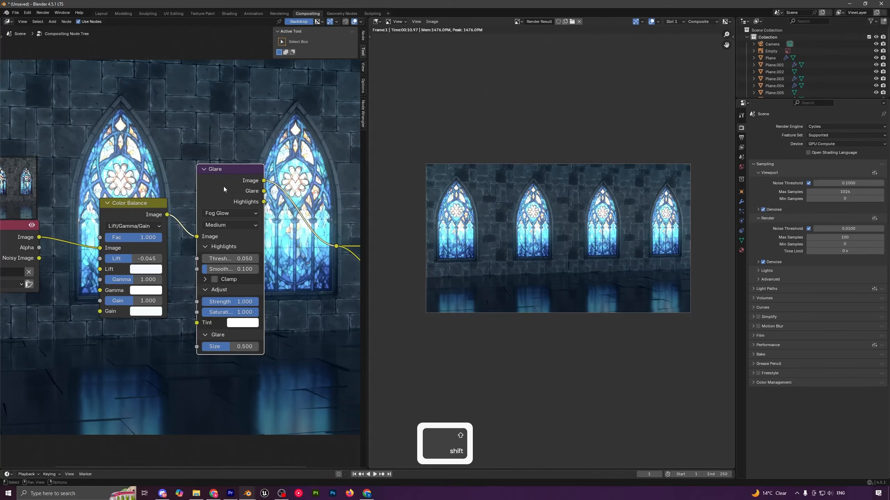
Step: Toggle the Glare node's mute to compare the image with and without the fog glow
{"action": "key", "text": "m"}
{"action": "key", "text": "m"}
{"action": "key", "text": "m"}
{"action": "key", "text": "m"}
{"action": "scroll", "coordinate": [459, 242], "scroll_direction": "down", "scroll_amount": 2}
{"action": "scroll", "coordinate": [460, 242], "scroll_direction": "up", "scroll_amount": 2}
Step: Toggle the mute of the Color Balance and Glare nodes together to compare the graded and raw images
{"action": "left_click_drag", "start_coordinate": [120, 145], "coordinate": [265, 252]}
{"action": "key", "text": "m"}
{"action": "key", "text": "m"}
{"action": "key", "text": "m"}
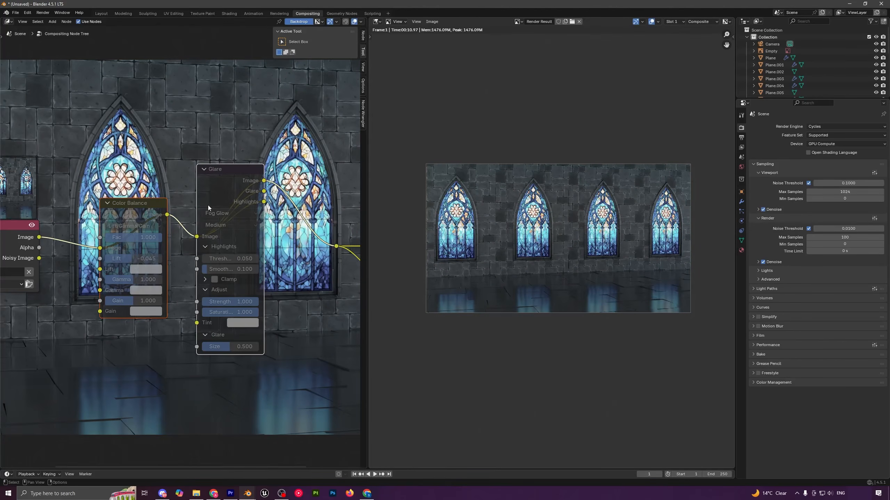
{"action": "key", "text": "m"}
{"action": "key", "text": "m"}
{"action": "key", "text": "m"}
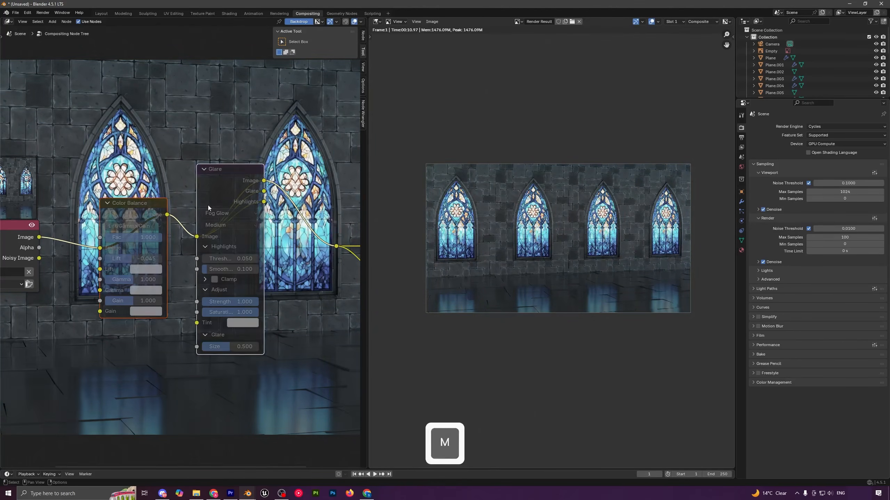
Step: Set the Fog Glow Glare node's Size to 1.000 and insert a duplicate of the node directly after it
{"action": "scroll", "coordinate": [277, 336], "scroll_direction": "up", "scroll_amount": 1}
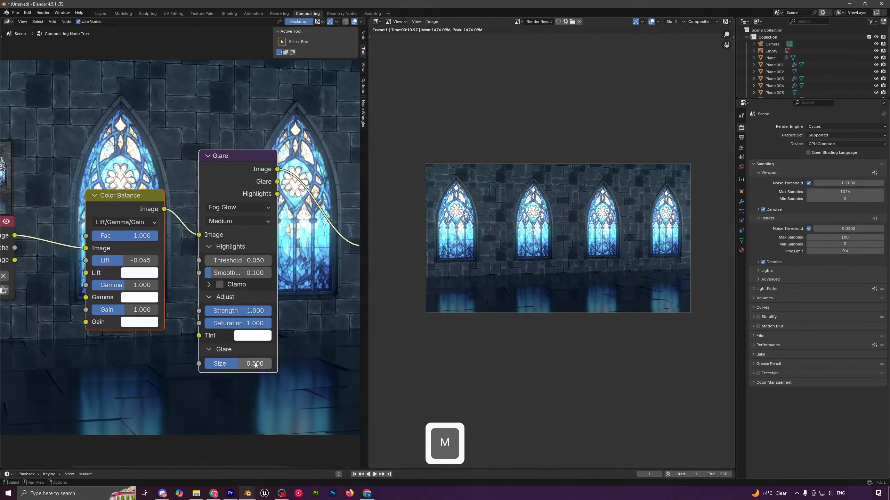
{"action": "left_click_drag", "start_coordinate": [241, 366], "coordinate": [273, 366]}
{"action": "middle_click_drag", "start_coordinate": [327, 329], "coordinate": [209, 287]}
{"action": "scroll", "coordinate": [198, 302], "scroll_direction": "down", "scroll_amount": 3}
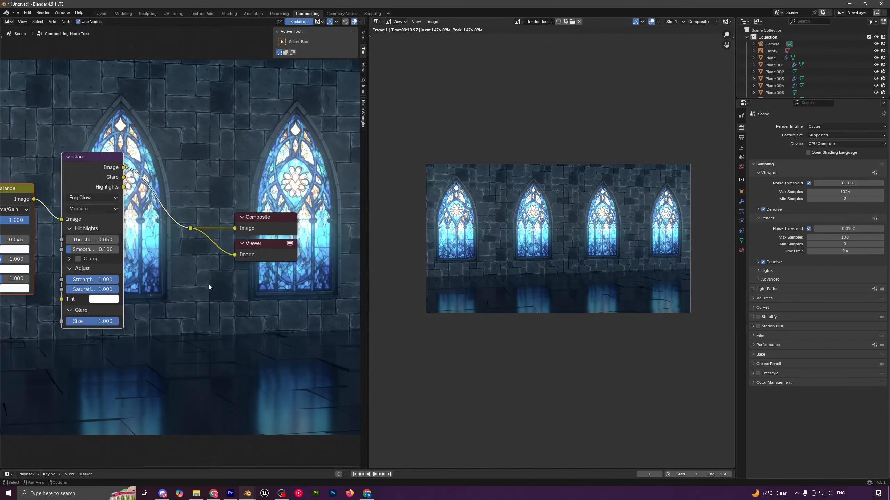
{"action": "left_click", "coordinate": [94, 166]}
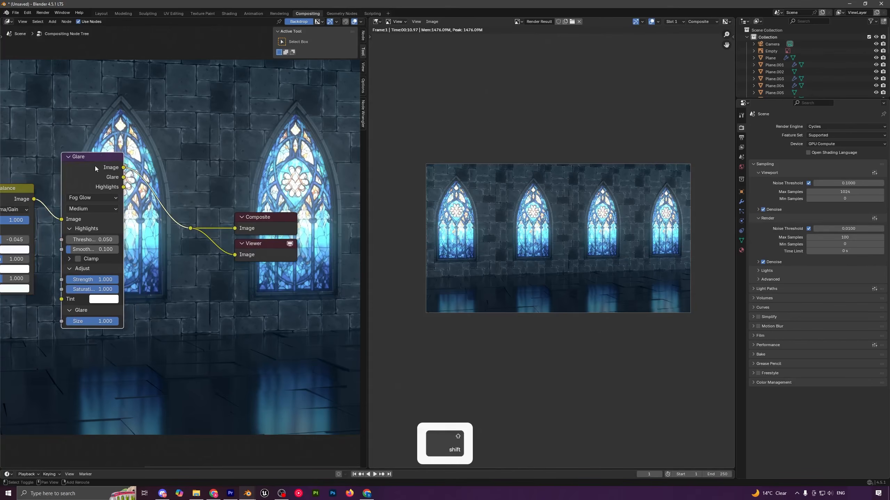
{"action": "key", "text": "shift+d"}
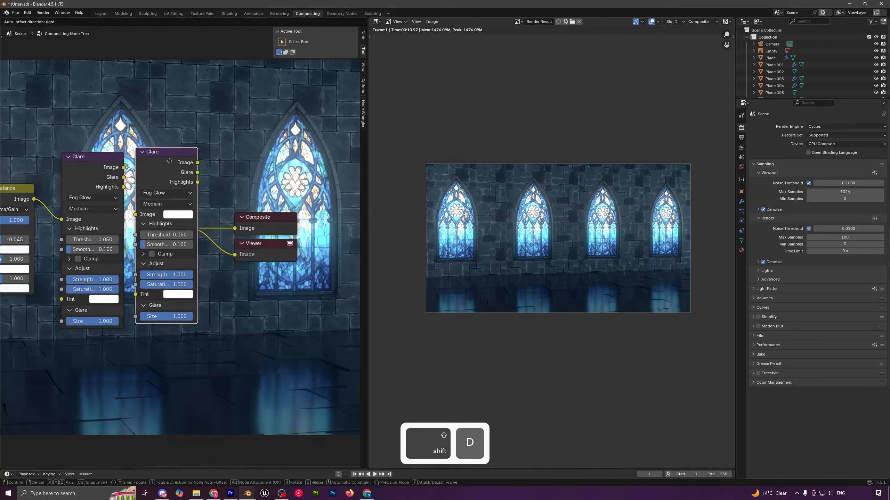
{"action": "left_click", "coordinate": [226, 200]}
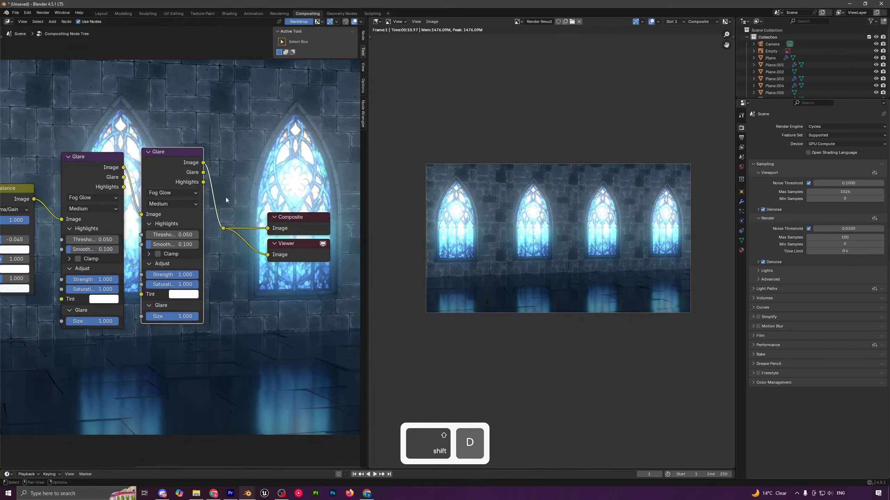
Step: Set the duplicated Glare node's type to Ghosts and its Strength to 0.25
{"action": "left_click", "coordinate": [180, 194]}
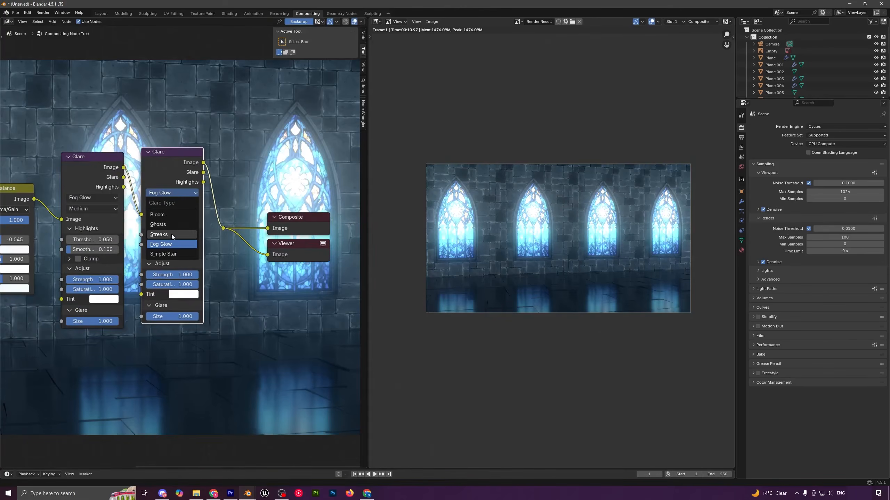
{"action": "left_click", "coordinate": [170, 224]}
{"action": "scroll", "coordinate": [547, 232], "scroll_direction": "up", "scroll_amount": 2}
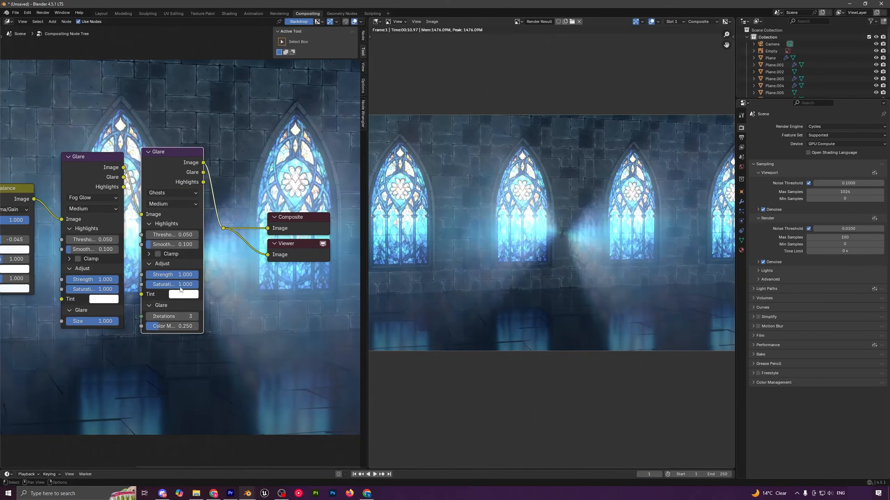
{"action": "left_click", "coordinate": [181, 276]}
{"action": "type", "text": "0.25"}
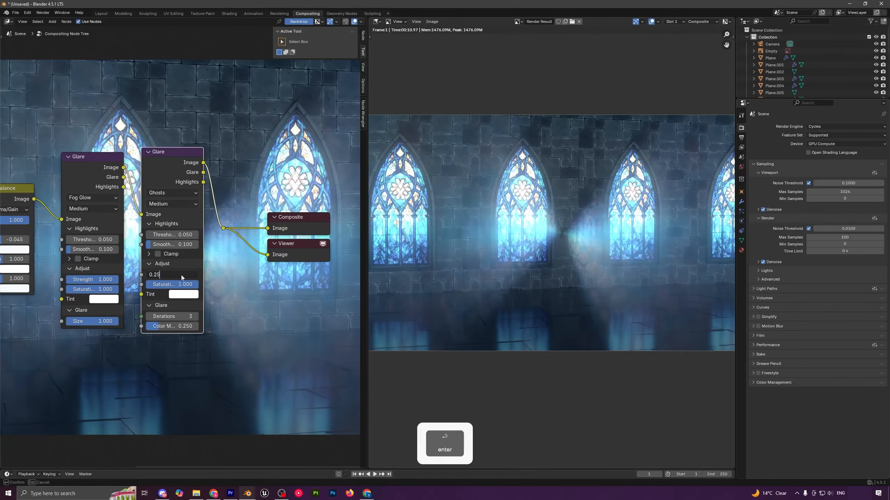
{"action": "key", "text": "Return"}
Step: Set the Ghosts Glare node's Threshold to 0.5 and toggle its mute to compare the effect
{"action": "scroll", "coordinate": [550, 250], "scroll_direction": "down", "scroll_amount": 3}
{"action": "scroll", "coordinate": [551, 251], "scroll_direction": "up", "scroll_amount": 1}
{"action": "left_click", "coordinate": [169, 235]}
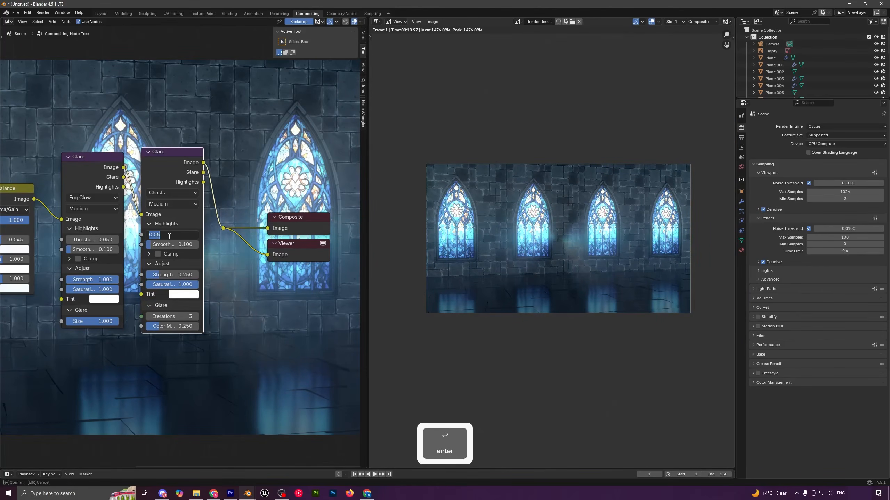
{"action": "type", "text": "0.5"}
{"action": "key", "text": "Return"}
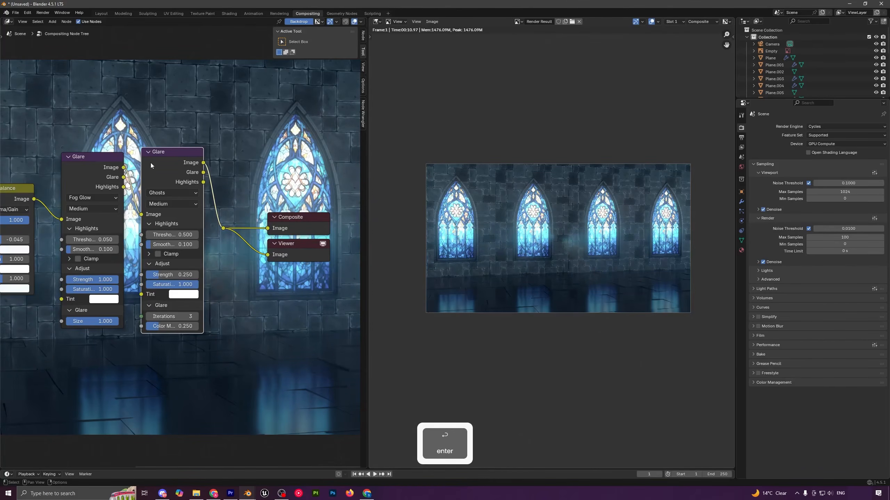
{"action": "key", "text": "m"}
{"action": "key", "text": "m"}
Step: Move the output nodes further away and insert a duplicate of the Fog Glow Glare node after the Ghosts Glare
{"action": "left_click_drag", "start_coordinate": [214, 194], "coordinate": [273, 294]}
{"action": "left_click_drag", "start_coordinate": [299, 222], "coordinate": [382, 218]}
{"action": "scroll", "coordinate": [315, 210], "scroll_direction": "down", "scroll_amount": 3}
{"action": "left_click", "coordinate": [110, 184]}
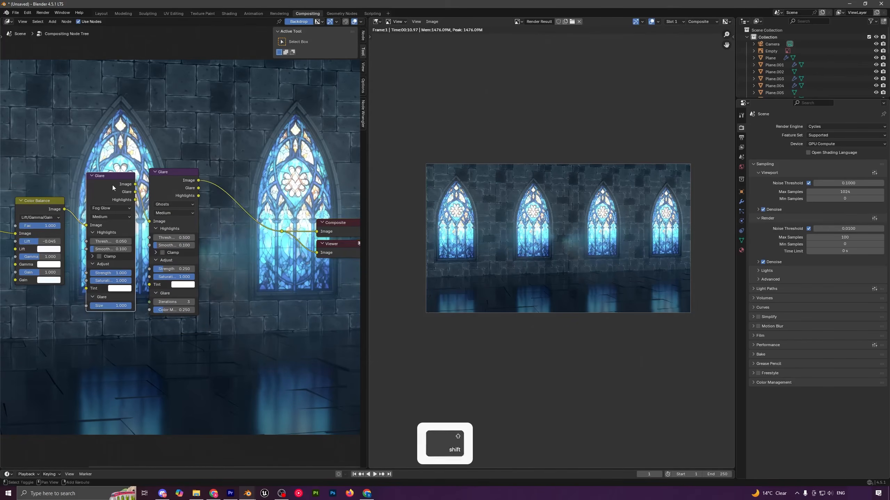
{"action": "key", "text": "shift+d"}
{"action": "left_click", "coordinate": [244, 199]}
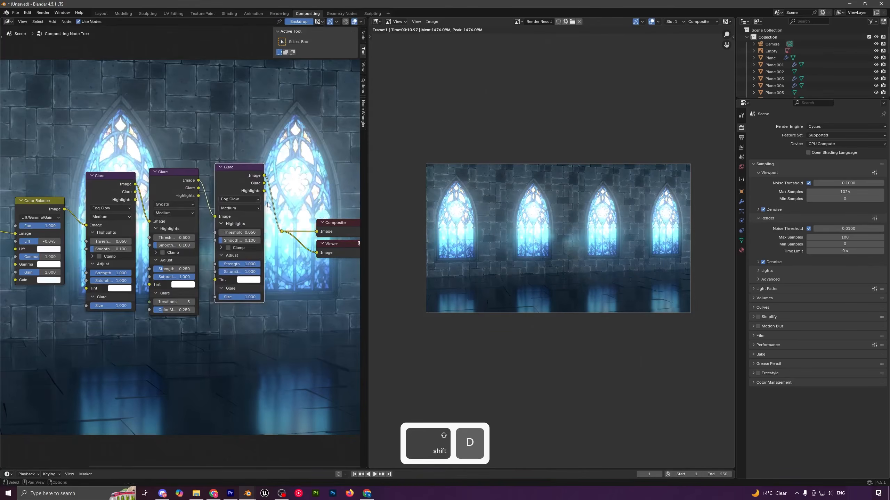
Step: Set the second Fog Glow Glare node's Threshold to 0.6 and its Size to 0.2
{"action": "double_click", "coordinate": [243, 233]}
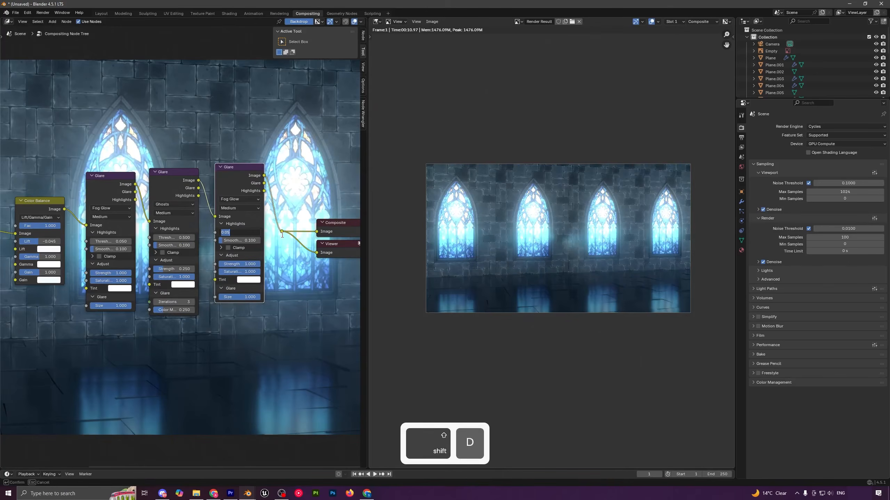
{"action": "type", "text": "0.6"}
{"action": "key", "text": "Return"}
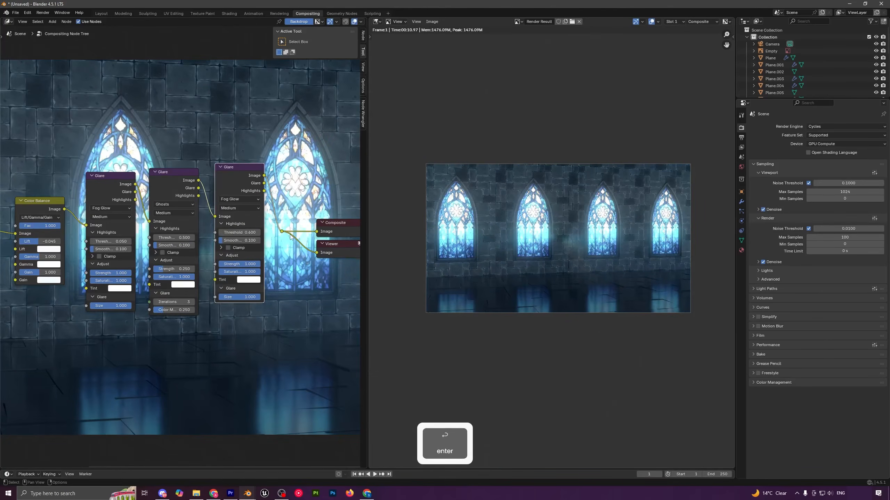
{"action": "double_click", "coordinate": [246, 298]}
{"action": "type", "text": "0.4"}
{"action": "key", "text": "Return"}
{"action": "double_click", "coordinate": [248, 298]}
{"action": "type", "text": "0.2"}
{"action": "key", "text": "Return"}
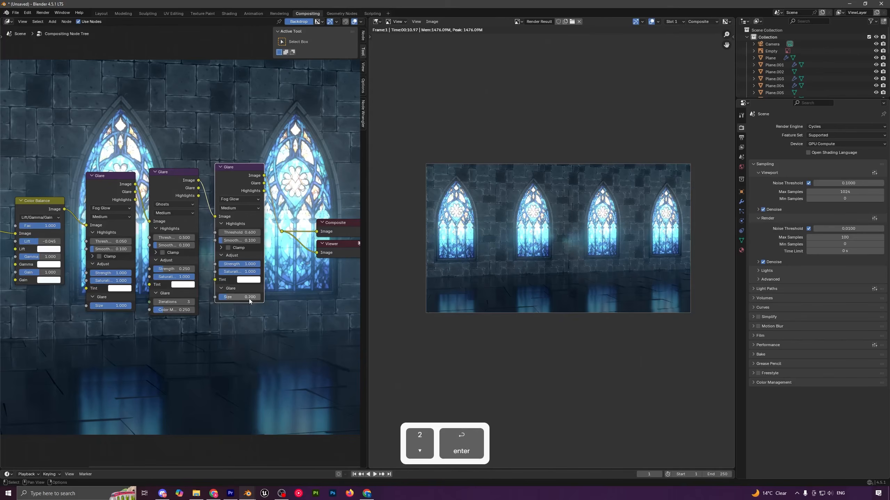
Step: Toggle the last Glare node's mute to compare the image with and without its glow
{"action": "key", "text": "m"}
{"action": "key", "text": "m"}
{"action": "key", "text": "m"}
{"action": "key", "text": "m"}
Step: Select all three Glare nodes and toggle their mute repeatedly to compare their combined effect
{"action": "left_click_drag", "start_coordinate": [88, 135], "coordinate": [255, 243]}
{"action": "key", "text": "m"}
{"action": "key", "text": "m"}
{"action": "key", "text": "m"}
{"action": "key", "text": "m"}
{"action": "scroll", "coordinate": [244, 208], "scroll_direction": "down", "scroll_amount": 1}
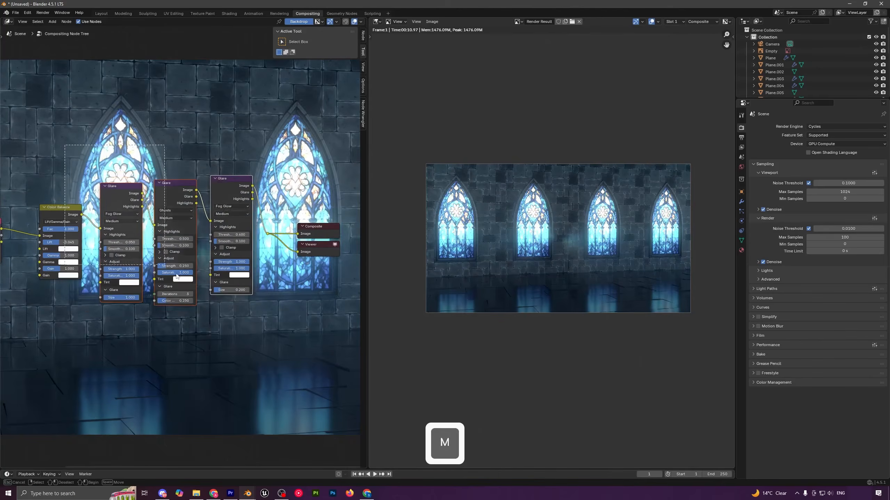
{"action": "key", "text": "m"}
{"action": "key", "text": "m"}
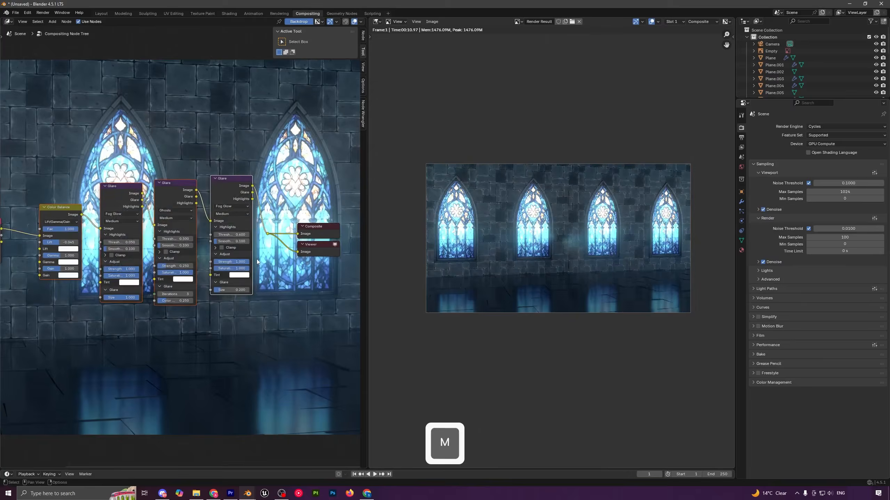
{"action": "key", "text": "m"}
{"action": "key", "text": "m"}
{"action": "key", "text": "m"}
{"action": "key", "text": "m"}
Step: Make room before the output nodes and insert a Filter node after the last Glare node
{"action": "middle_click_drag", "start_coordinate": [256, 258], "coordinate": [208, 254]}
{"action": "left_click_drag", "start_coordinate": [230, 214], "coordinate": [353, 242]}
{"action": "key", "text": "shift+a"}
{"action": "left_click", "coordinate": [299, 205]}
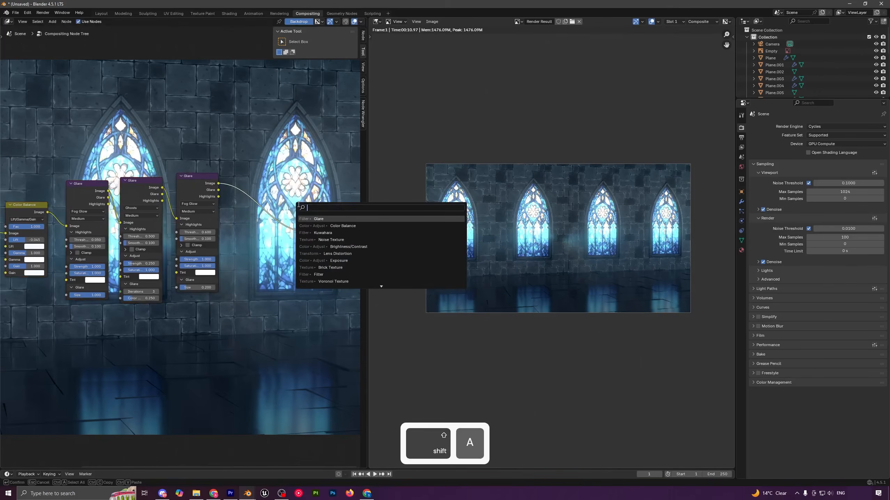
{"action": "type", "text": "f"}
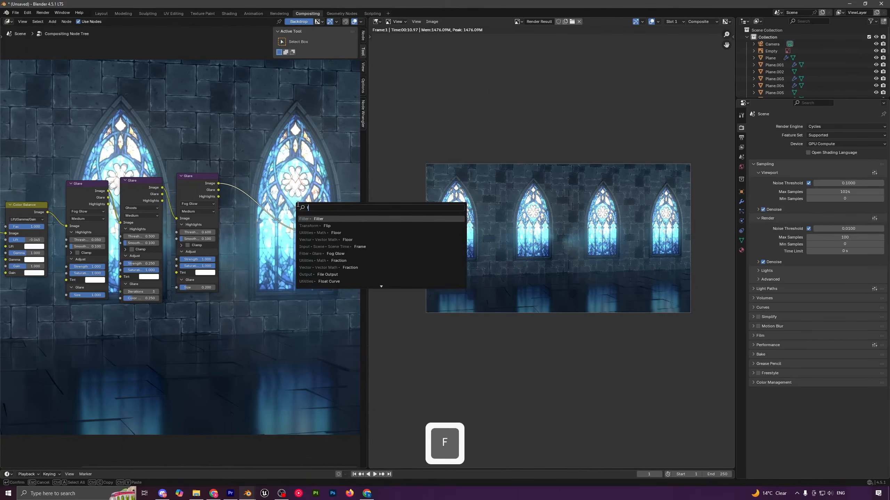
{"action": "left_click", "coordinate": [321, 219]}
{"action": "left_click", "coordinate": [272, 211]}
Step: Set the Filter node's type to Box Sharpen and its Fac to 0.06
{"action": "scroll", "coordinate": [235, 253], "scroll_direction": "up", "scroll_amount": 2}
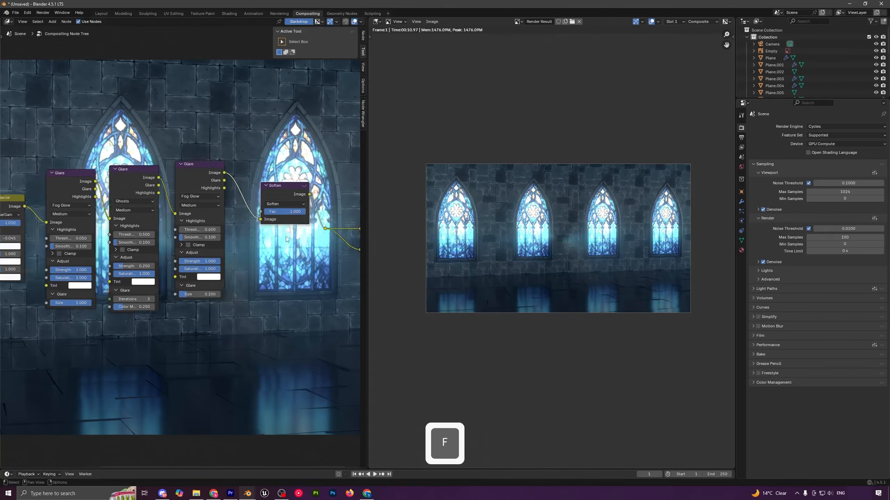
{"action": "left_click", "coordinate": [236, 210]}
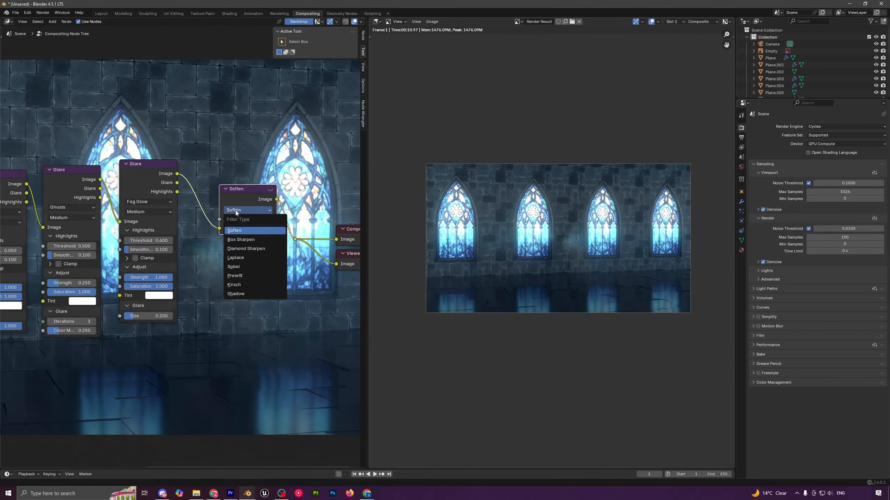
{"action": "left_click", "coordinate": [243, 240]}
{"action": "middle_click_drag", "start_coordinate": [306, 254], "coordinate": [277, 260]}
{"action": "scroll", "coordinate": [573, 296], "scroll_direction": "up", "scroll_amount": 3}
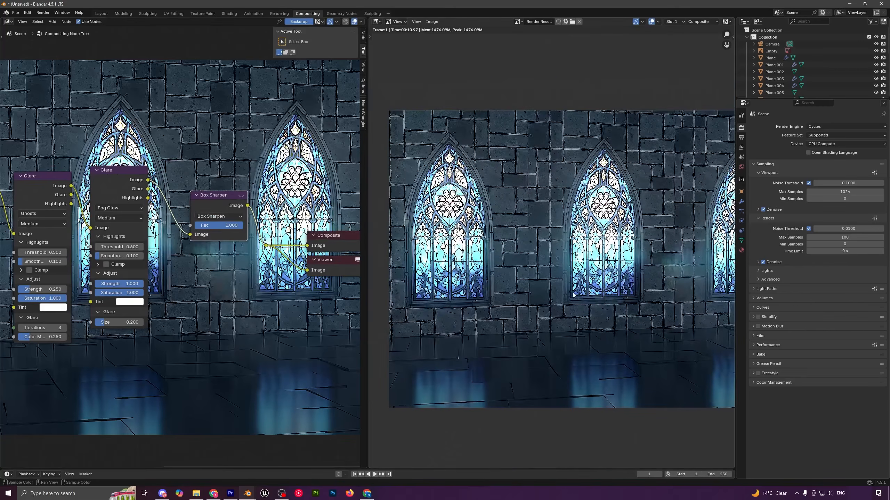
{"action": "left_click", "coordinate": [212, 225]}
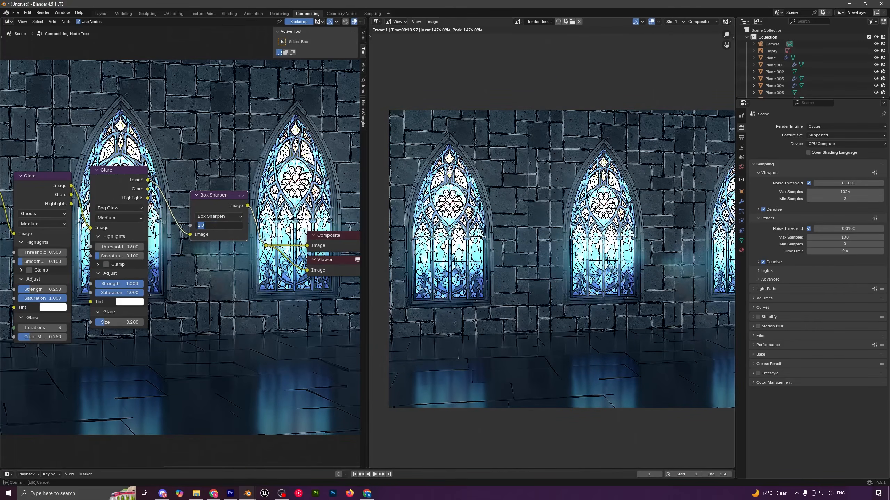
{"action": "type", "text": "0.06"}
{"action": "key", "text": "Return"}
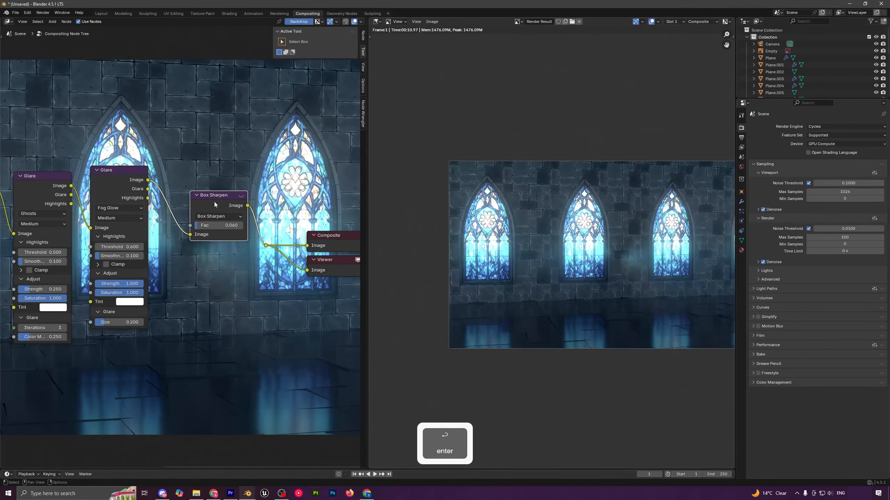
Step: Toggle the Box Sharpen node's mute and examine the window detail in the render with and without sharpening
{"action": "key", "text": "m"}
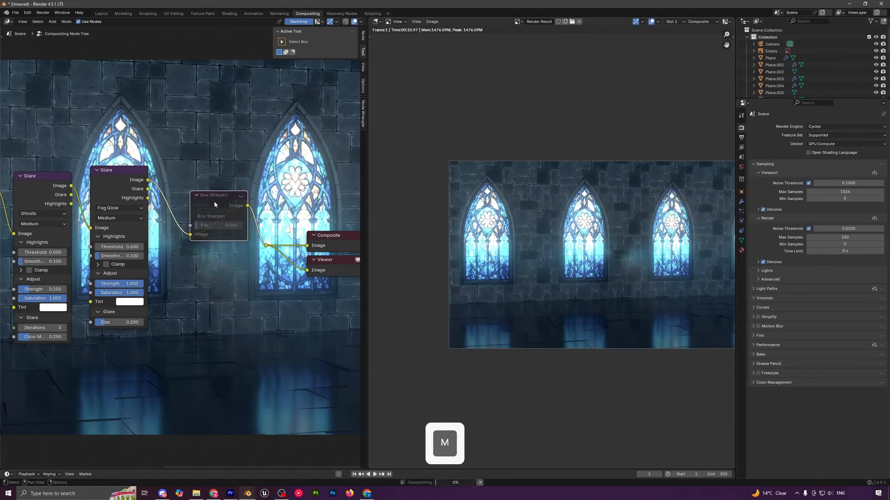
{"action": "key", "text": "m"}
{"action": "scroll", "coordinate": [457, 236], "scroll_direction": "up", "scroll_amount": 6}
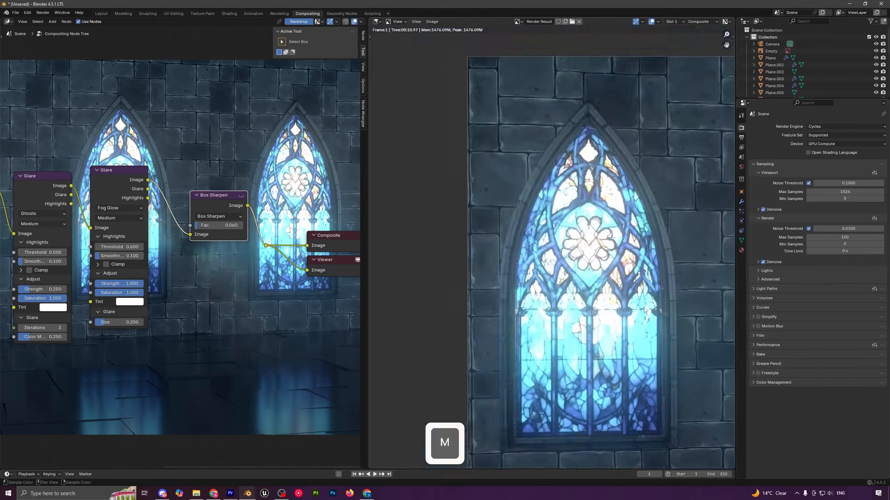
{"action": "key", "text": "m"}
{"action": "key", "text": "m"}
{"action": "key", "text": "m"}
{"action": "key", "text": "m"}
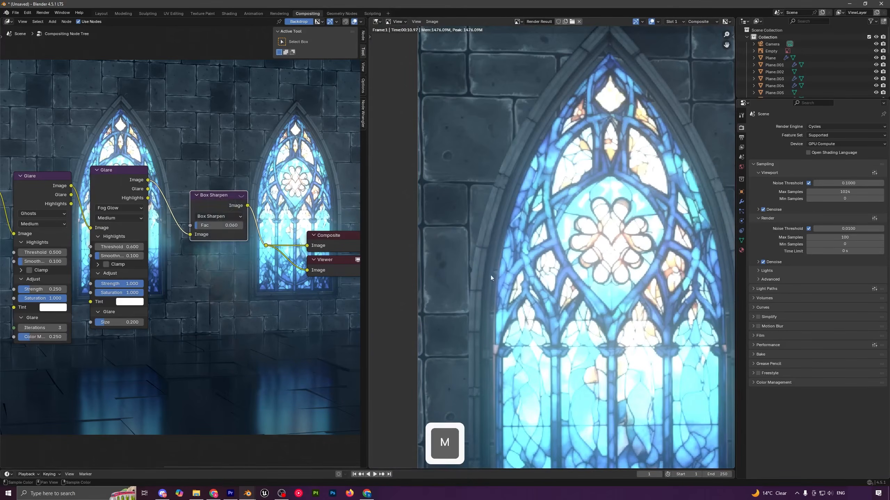
{"action": "scroll", "coordinate": [564, 281], "scroll_direction": "down", "scroll_amount": 6}
{"action": "scroll", "coordinate": [564, 282], "scroll_direction": "down", "scroll_amount": 4}
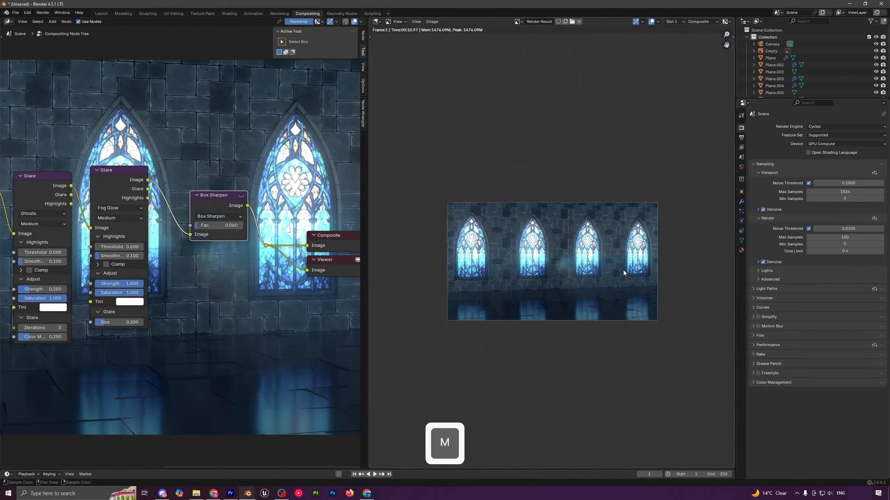
{"action": "scroll", "coordinate": [623, 269], "scroll_direction": "up", "scroll_amount": 2}
{"action": "middle_click_drag", "start_coordinate": [623, 271], "coordinate": [642, 266]}
{"action": "scroll", "coordinate": [642, 266], "scroll_direction": "down", "scroll_amount": 1}
{"action": "scroll", "coordinate": [230, 276], "scroll_direction": "down", "scroll_amount": 1}
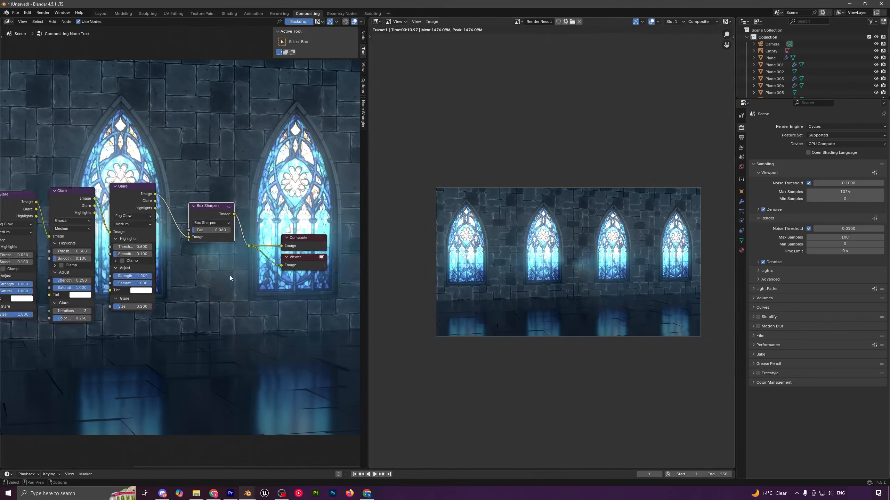
Step: Detach the Box Sharpen node and reinsert it before the Color Balance node, then set the Color Balance Lift to -0.04
{"action": "middle_click_drag", "start_coordinate": [229, 276], "coordinate": [344, 286]}
{"action": "left_click_drag", "start_coordinate": [324, 218], "coordinate": [30, 248], "text": "alt"}
{"action": "left_click", "coordinate": [101, 264]}
{"action": "type", "text": "-0.04"}
{"action": "key", "text": "Return"}
Step: Set the last Fog Glow Glare node's Size to 0.1 and its highlights Threshold to 0.8
{"action": "middle_click_drag", "start_coordinate": [302, 319], "coordinate": [254, 315]}
{"action": "left_click", "coordinate": [244, 314]}
{"action": "type", "text": "0.1"}
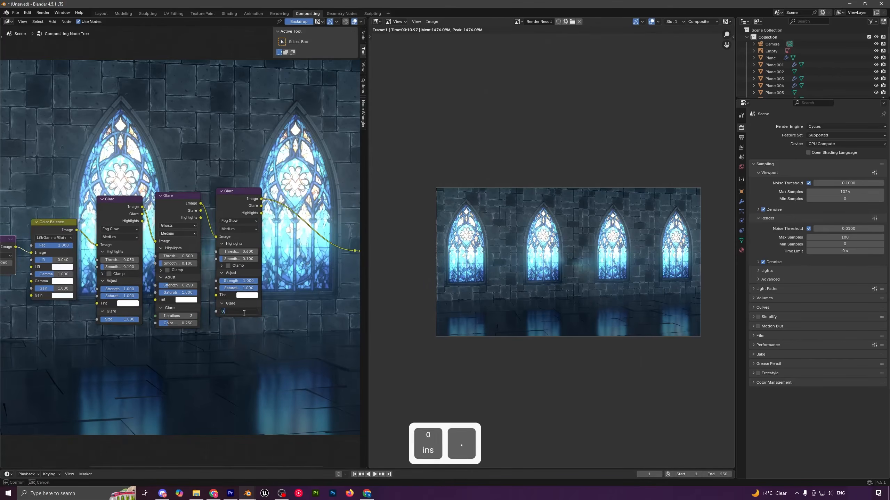
{"action": "key", "text": "Return"}
{"action": "left_click", "coordinate": [236, 252]}
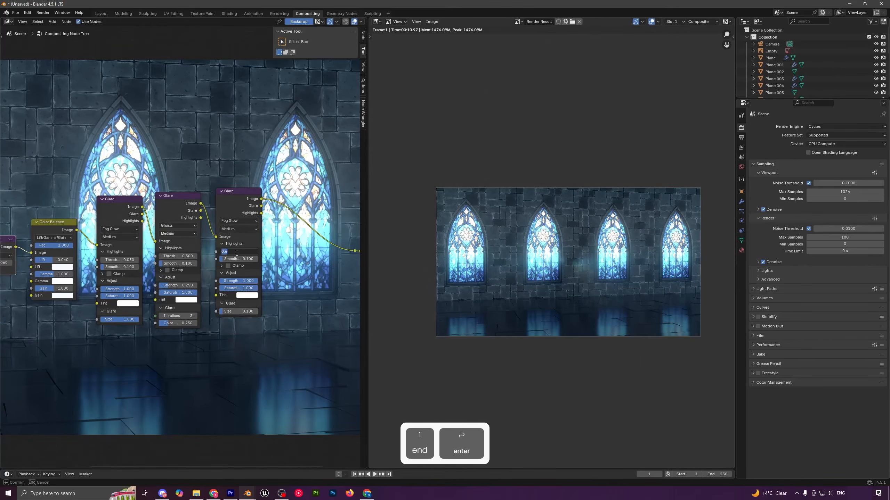
{"action": "type", "text": "0.8"}
{"action": "key", "text": "Return"}
Step: Examine the window glow in the composited render, both close up and as a whole
{"action": "scroll", "coordinate": [548, 284], "scroll_direction": "up", "scroll_amount": 2}
{"action": "scroll", "coordinate": [549, 284], "scroll_direction": "up", "scroll_amount": 2}
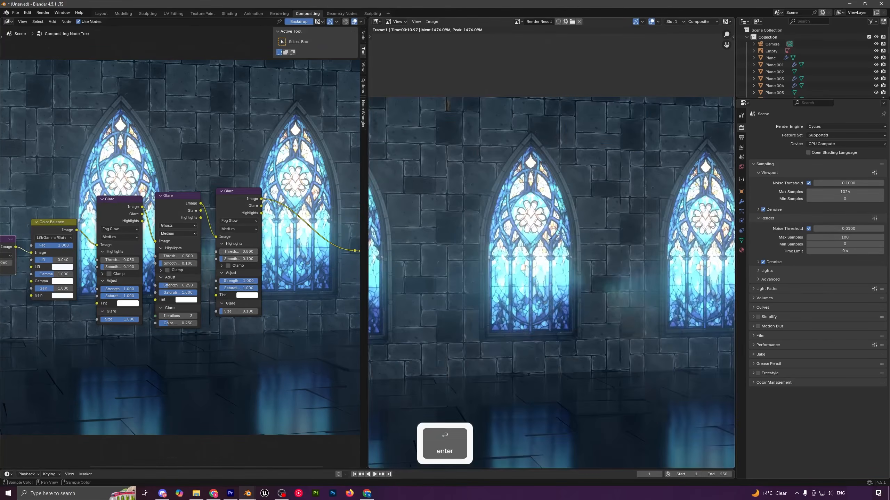
{"action": "scroll", "coordinate": [524, 211], "scroll_direction": "down", "scroll_amount": 6}
{"action": "scroll", "coordinate": [571, 256], "scroll_direction": "up", "scroll_amount": 3}
{"action": "mouse_move", "coordinate": [569, 255]}
{"action": "middle_mouse_down"}
{"action": "mouse_move", "coordinate": [578, 257]}
{"action": "mouse_move", "coordinate": [570, 268]}
{"action": "middle_mouse_up"}
{"action": "mouse_move", "coordinate": [277, 313]}
{"action": "middle_mouse_down"}
{"action": "mouse_move", "coordinate": [304, 315]}
{"action": "mouse_move", "coordinate": [292, 309]}
{"action": "middle_mouse_up"}
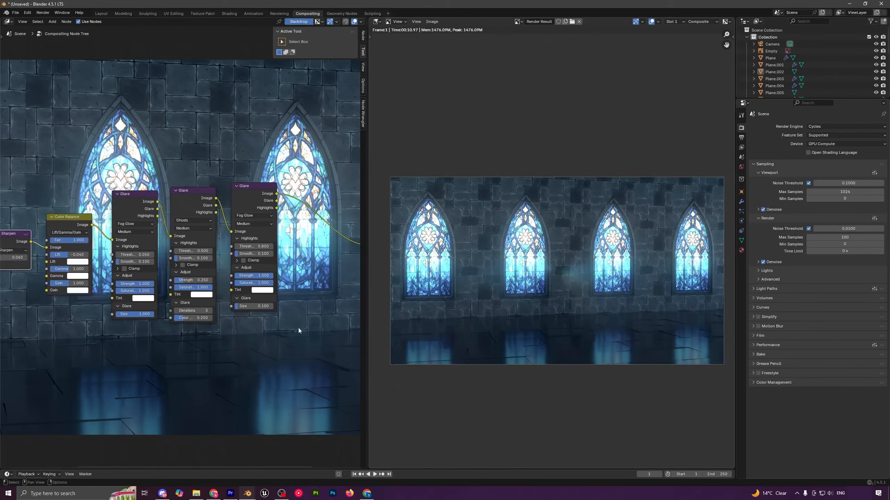
{"action": "scroll", "coordinate": [527, 310], "scroll_direction": "down", "scroll_amount": 1}
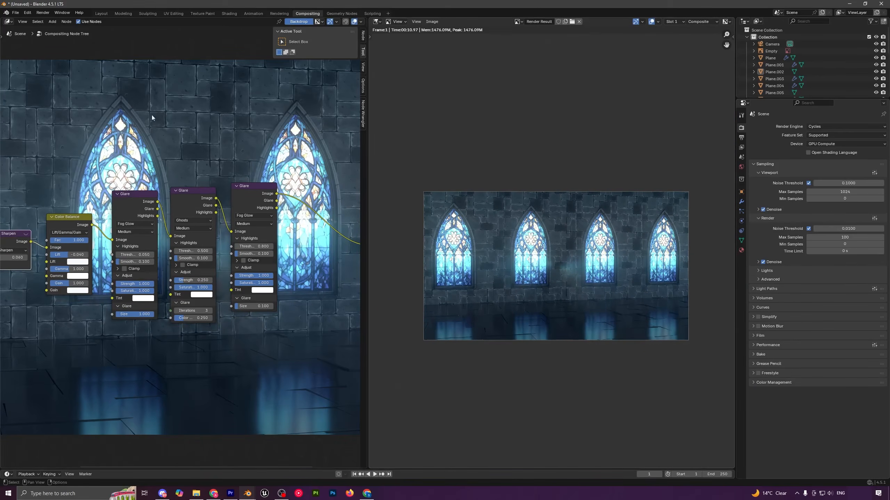
Step: Switch to the Layout workspace and set the viewport shading's Compositor option to Camera
{"action": "left_click", "coordinate": [101, 13]}
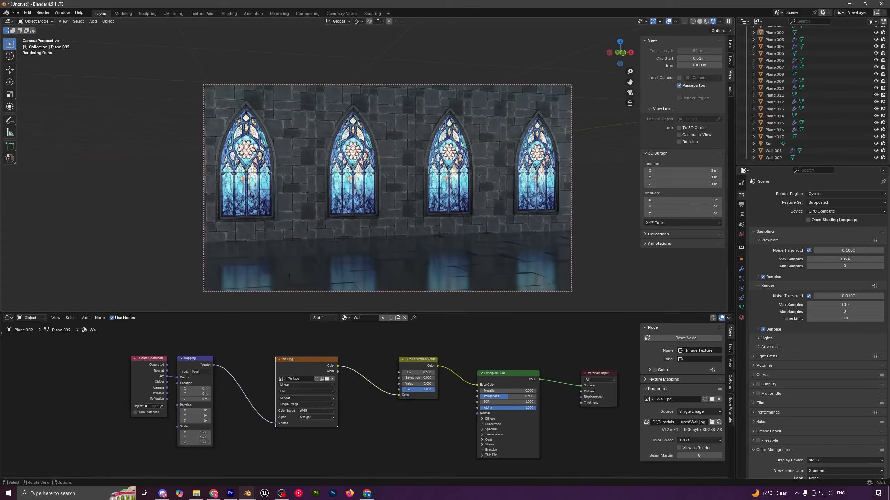
{"action": "left_click", "coordinate": [720, 22]}
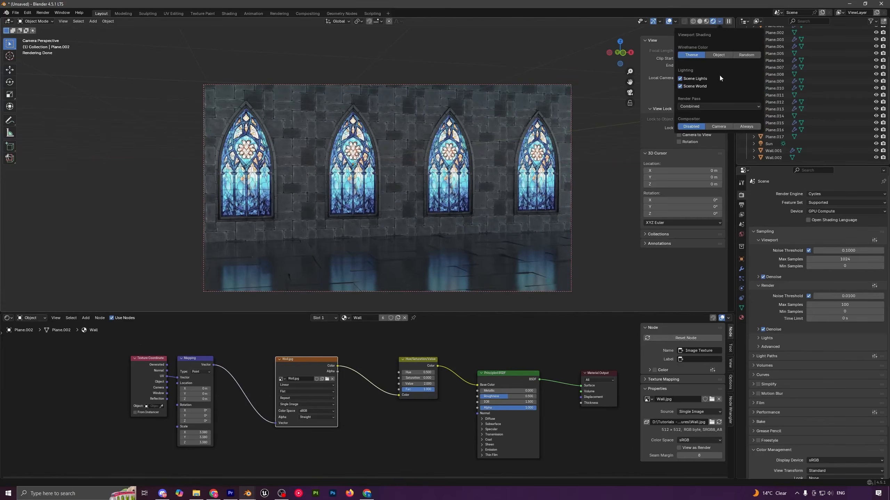
{"action": "left_click", "coordinate": [714, 127]}
{"action": "middle_click_drag", "start_coordinate": [355, 204], "coordinate": [416, 172], "text": "shift"}
Step: Select the leftmost window and make its StainedGlass material a single-user copy
{"action": "left_click", "coordinate": [411, 153]}
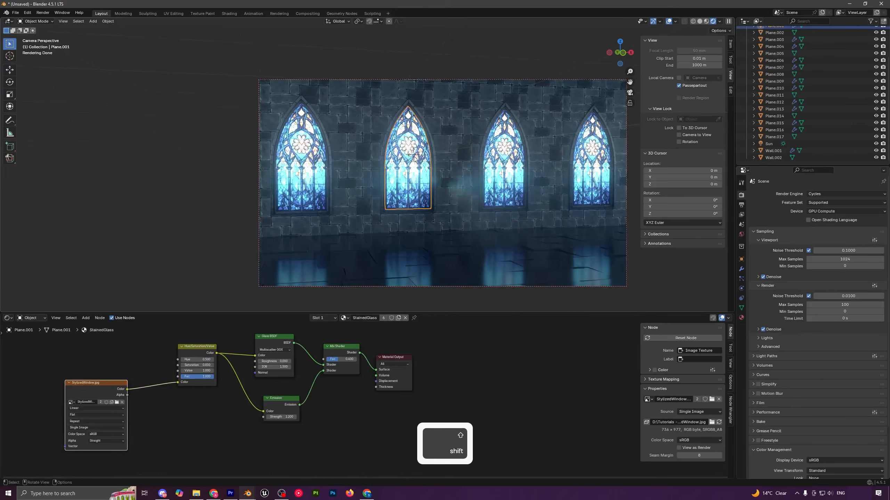
{"action": "left_click", "coordinate": [509, 148]}
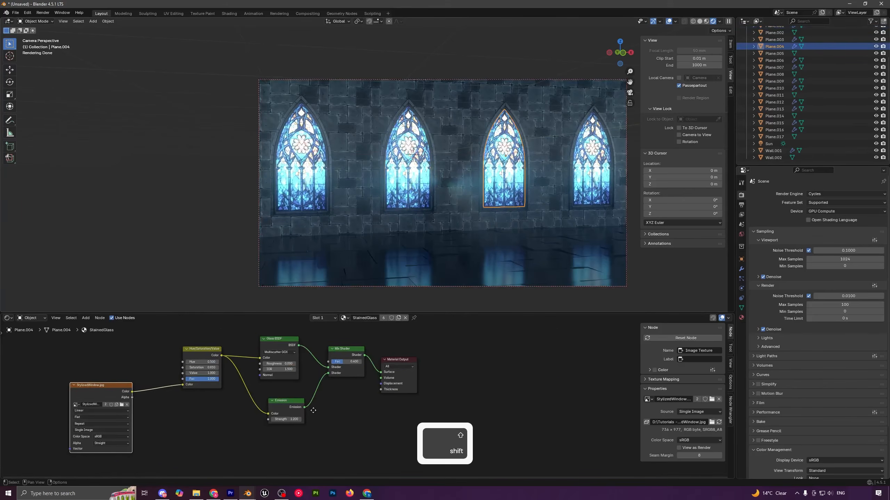
{"action": "key", "text": "Home"}
{"action": "left_click", "coordinate": [308, 153]}
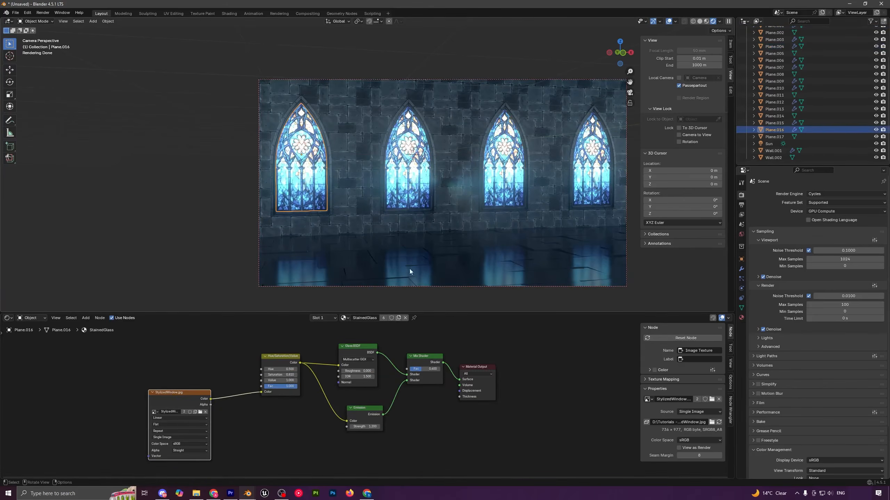
{"action": "left_click", "coordinate": [383, 318]}
Step: Turn the leftmost window green by setting its Hue/Saturation/Value node to Hue 0.38 and Saturation 0.73
{"action": "scroll", "coordinate": [270, 362], "scroll_direction": "up", "scroll_amount": 3}
{"action": "left_click_drag", "start_coordinate": [313, 378], "coordinate": [297, 379], "text": "shift"}
{"action": "scroll", "coordinate": [342, 290], "scroll_direction": "up", "scroll_amount": 1}
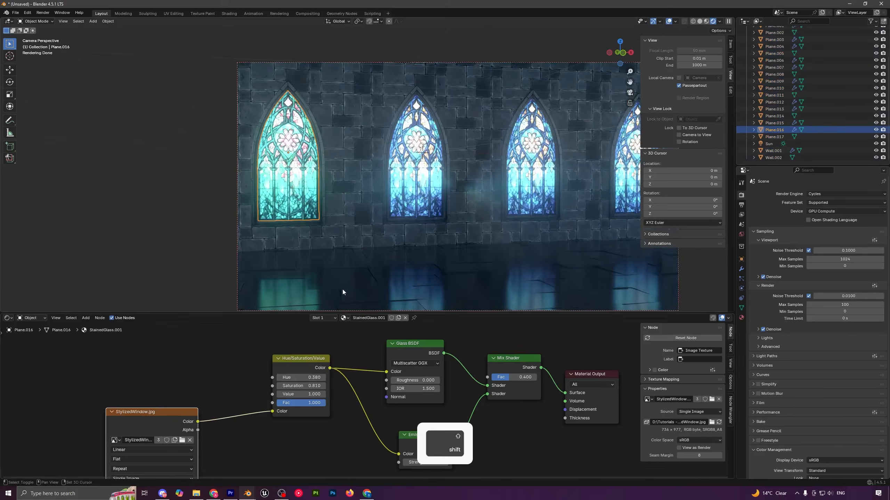
{"action": "middle_click_drag", "start_coordinate": [342, 290], "coordinate": [332, 281], "text": "shift"}
{"action": "left_click_drag", "start_coordinate": [312, 386], "coordinate": [314, 386], "text": "shift"}
{"action": "left_click", "coordinate": [324, 214]}
{"action": "scroll", "coordinate": [324, 214], "scroll_direction": "down", "scroll_amount": 2}
{"action": "middle_click_drag", "start_coordinate": [409, 214], "coordinate": [363, 211], "text": "shift"}
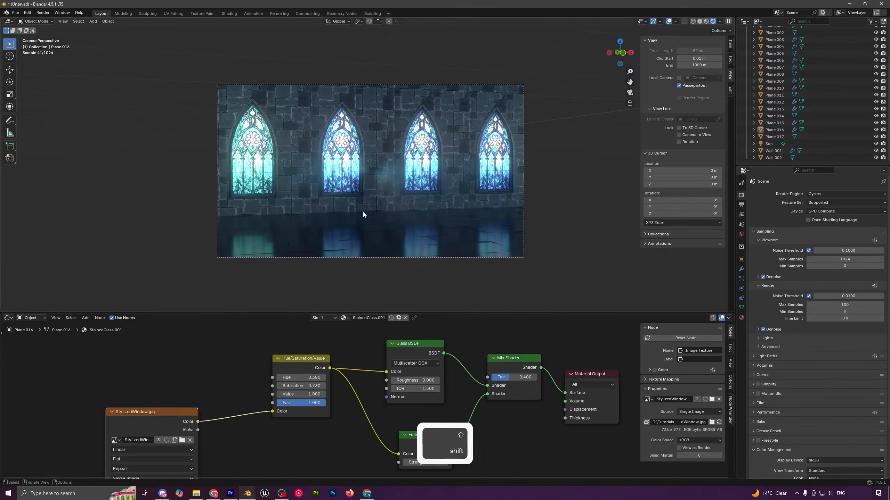
Step: Give the second window from the left its own material copy and shift its Hue to a pinkish red
{"action": "left_click", "coordinate": [348, 152], "text": "shift"}
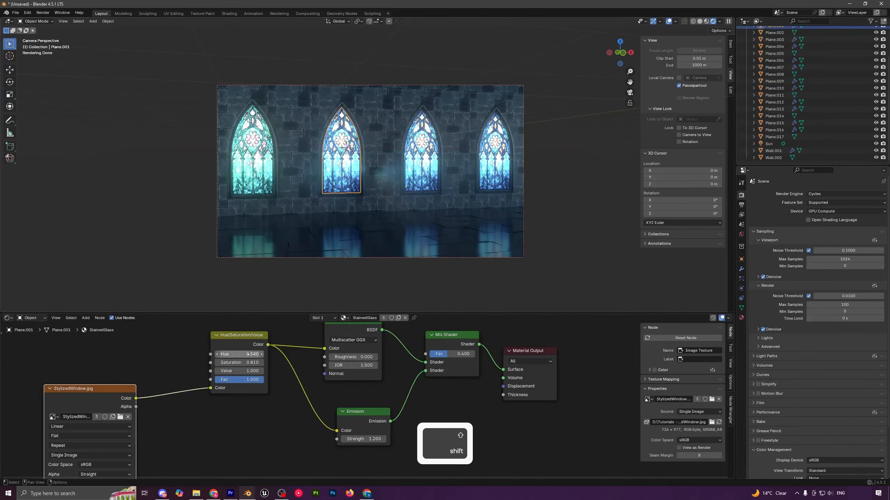
{"action": "left_click", "coordinate": [383, 318]}
{"action": "left_click_drag", "start_coordinate": [244, 354], "coordinate": [227, 362], "text": "shift"}
{"action": "key", "text": "a"}
{"action": "key", "text": "a"}
Step: Give the rightmost window its own material copy and lower its Saturation to 0.2 for near-white glass
{"action": "left_click", "coordinate": [494, 159]}
{"action": "left_click", "coordinate": [384, 318]}
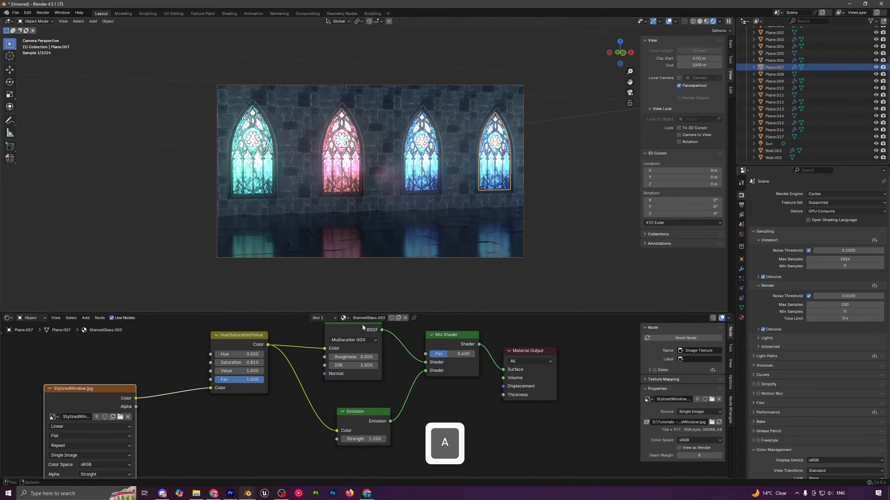
{"action": "left_click_drag", "start_coordinate": [242, 363], "coordinate": [218, 363], "text": "shift"}
{"action": "key", "text": "a"}
{"action": "key", "text": "a"}
{"action": "scroll", "coordinate": [419, 234], "scroll_direction": "down", "scroll_amount": 3}
{"action": "scroll", "coordinate": [419, 234], "scroll_direction": "up", "scroll_amount": 4}
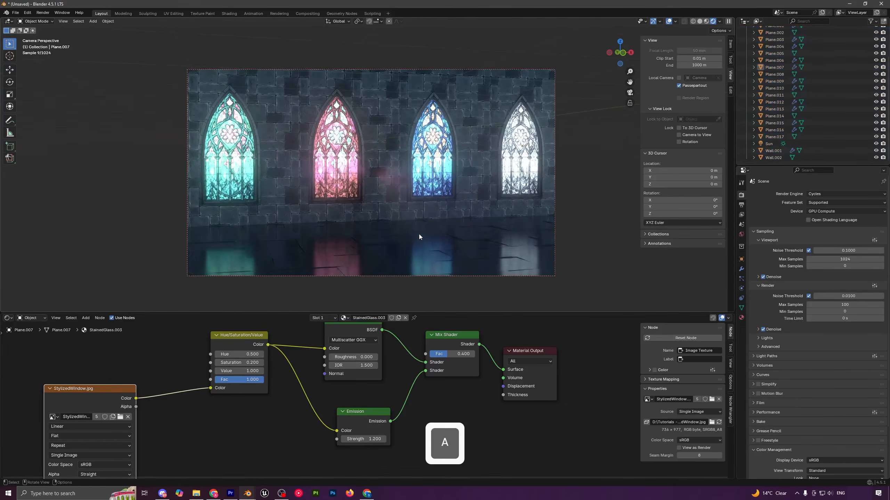
Step: Open the render result, switch to empty render Slot 2 and render the multicoloured window scene into it
{"action": "key", "text": "F11"}
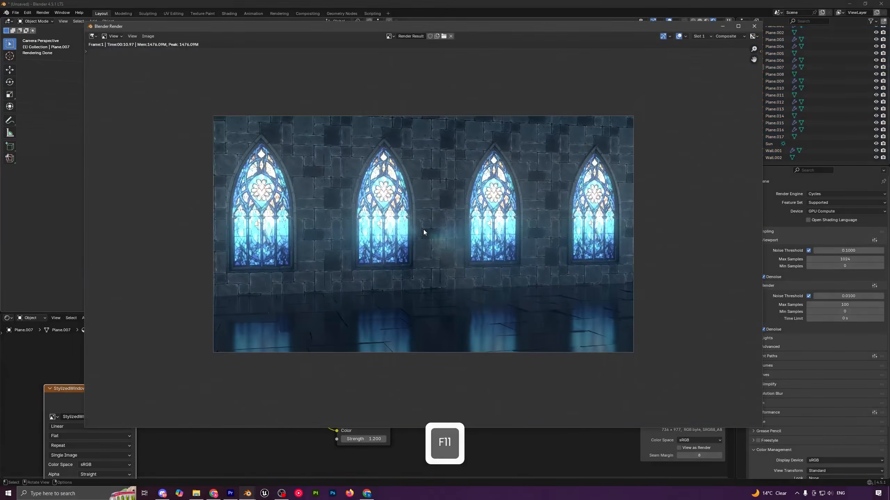
{"action": "key", "text": "j"}
{"action": "key", "text": "j"}
{"action": "key", "text": "j"}
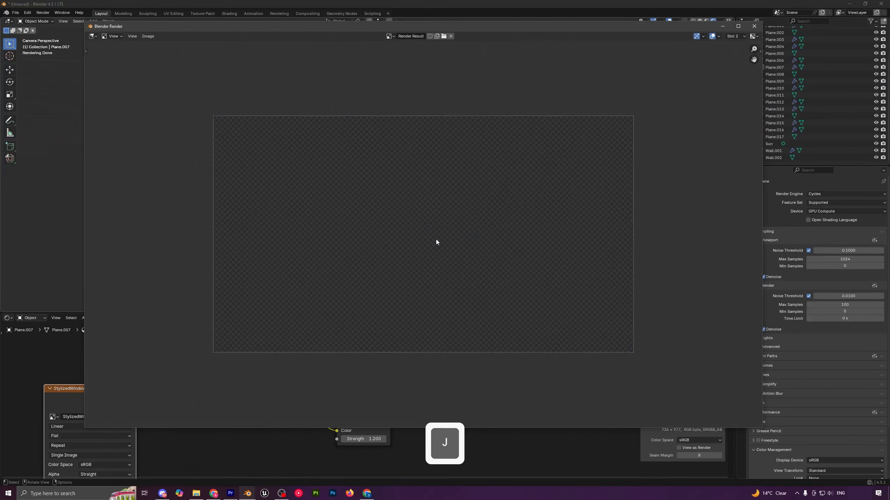
{"action": "key", "text": "F12"}
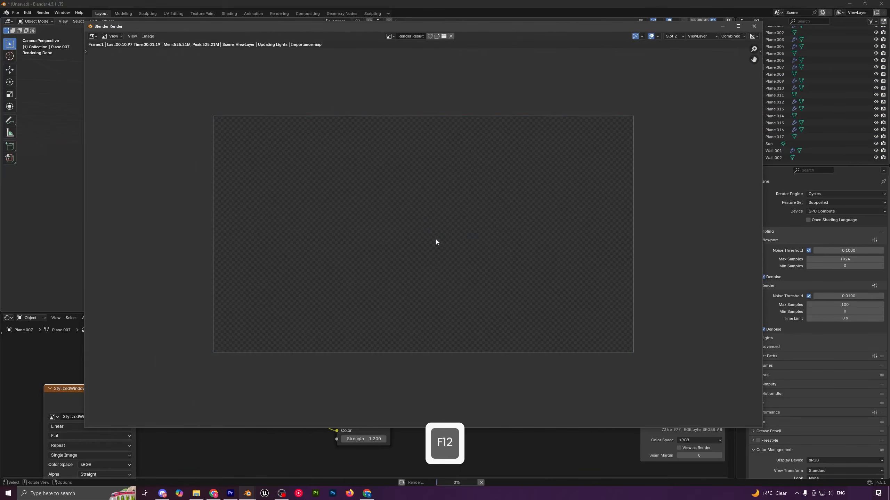
{"action": "key", "text": "j"}
{"action": "key", "text": "j"}
{"action": "key", "text": "j"}
{"action": "key", "text": "j"}
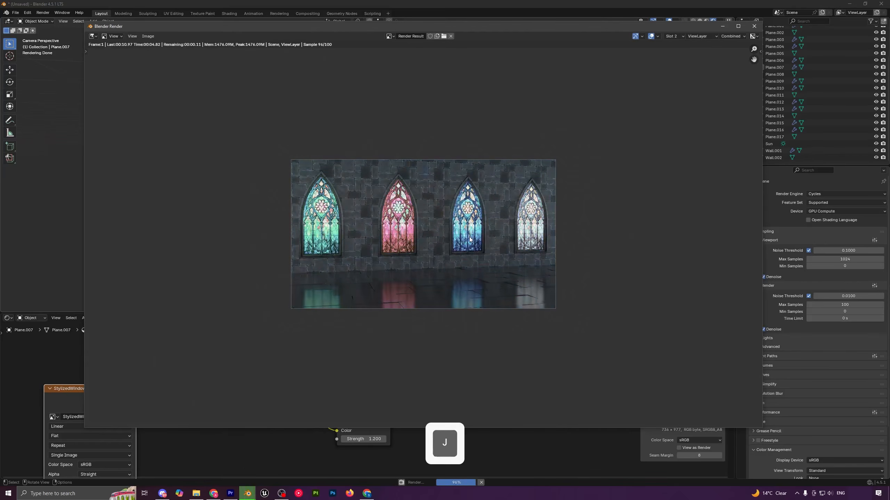
Step: Examine the multicoloured render in Slot 2 and compare it with the all-blue render in Slot 1
{"action": "scroll", "coordinate": [460, 216], "scroll_direction": "up", "scroll_amount": 1}
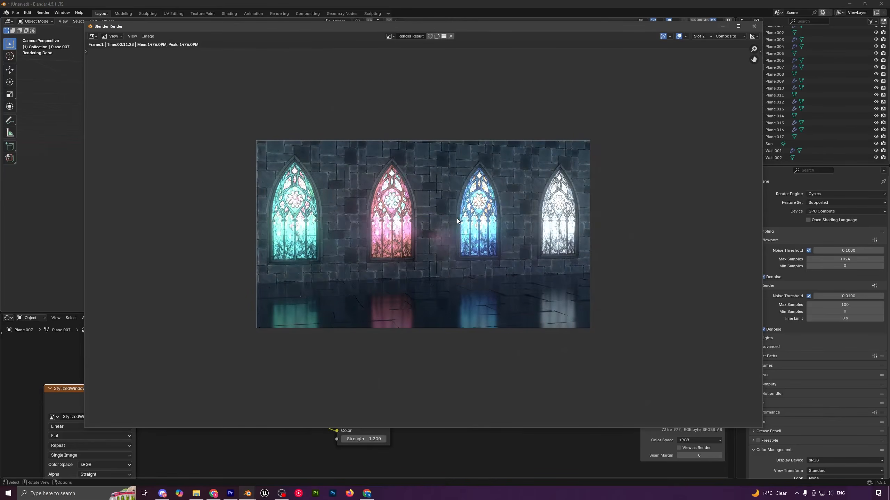
{"action": "scroll", "coordinate": [472, 236], "scroll_direction": "down", "scroll_amount": 1}
{"action": "middle_click_drag", "start_coordinate": [468, 215], "coordinate": [505, 203]}
{"action": "scroll", "coordinate": [540, 234], "scroll_direction": "up", "scroll_amount": 1}
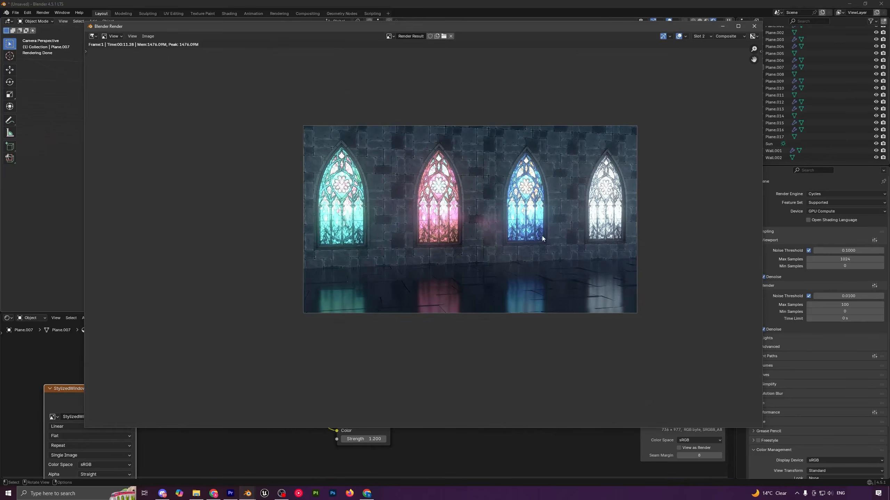
{"action": "key", "text": "j"}
{"action": "scroll", "coordinate": [543, 236], "scroll_direction": "down", "scroll_amount": 1}
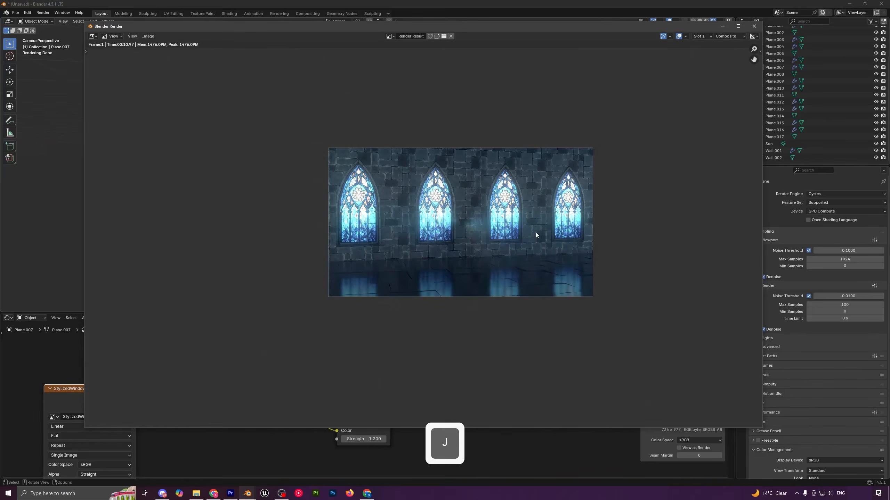
{"action": "key", "text": "j"}
{"action": "scroll", "coordinate": [465, 239], "scroll_direction": "down", "scroll_amount": 1}
{"action": "middle_click_drag", "start_coordinate": [537, 248], "coordinate": [520, 256]}
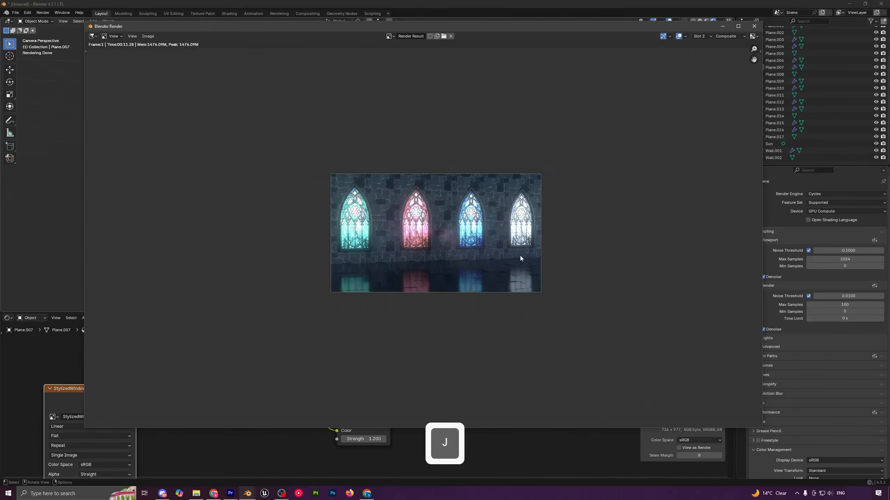
{"action": "scroll", "coordinate": [519, 258], "scroll_direction": "up", "scroll_amount": 1}
{"action": "scroll", "coordinate": [510, 268], "scroll_direction": "up", "scroll_amount": 2}
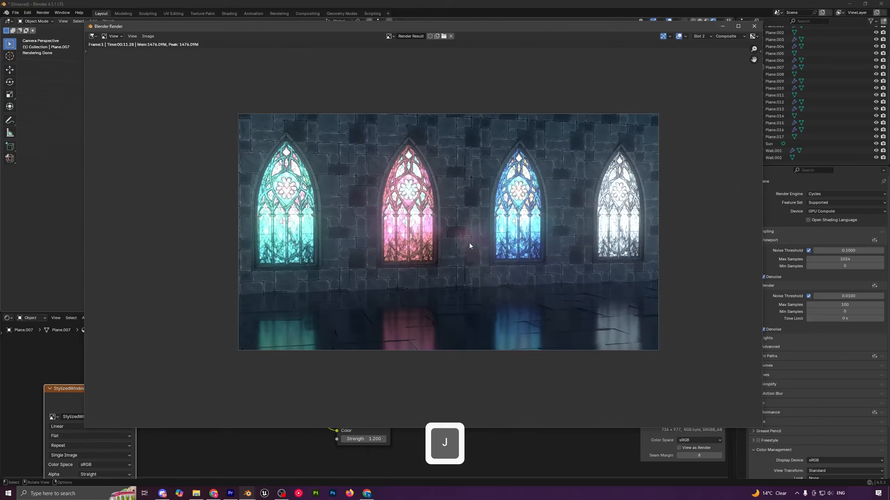
{"action": "scroll", "coordinate": [469, 244], "scroll_direction": "down", "scroll_amount": 1}
{"action": "key", "text": "j"}
{"action": "scroll", "coordinate": [469, 244], "scroll_direction": "down", "scroll_amount": 1}
{"action": "scroll", "coordinate": [498, 224], "scroll_direction": "up", "scroll_amount": 1}
{"action": "key", "text": "j"}
{"action": "key", "text": "j"}
Step: Reopen the render window, flip repeatedly between Slots 1 and 2 to compare both colour versions, and reposition the window
{"action": "key", "text": "F11"}
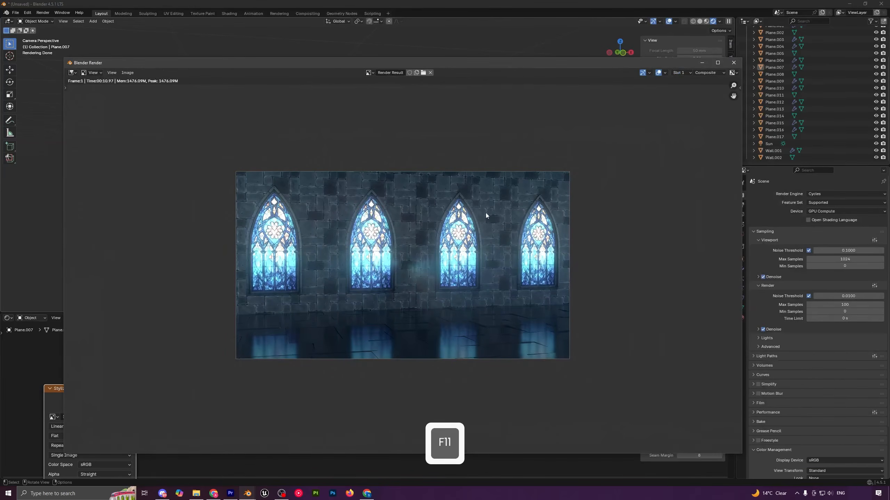
{"action": "key", "text": "j"}
{"action": "key", "text": "j"}
{"action": "key", "text": "j"}
{"action": "key", "text": "j"}
{"action": "key", "text": "j"}
{"action": "key", "text": "j"}
{"action": "scroll", "coordinate": [485, 215], "scroll_direction": "down", "scroll_amount": 1}
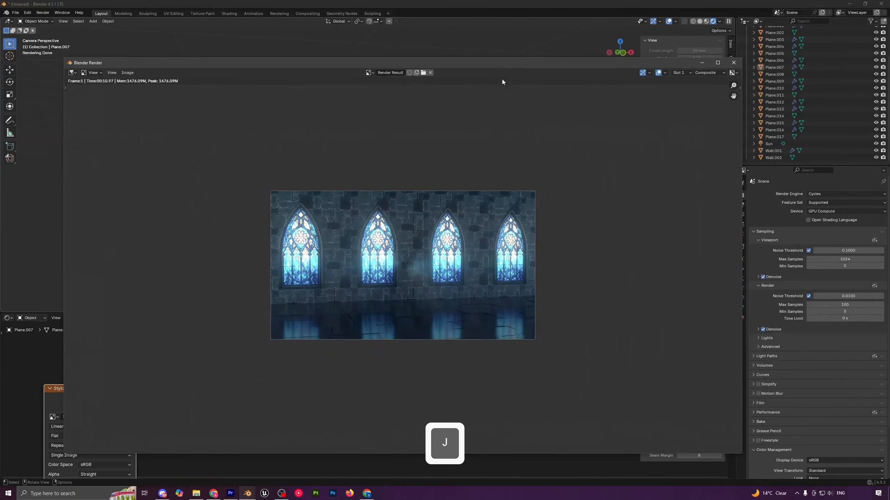
{"action": "left_click_drag", "start_coordinate": [500, 62], "coordinate": [533, 44]}
{"action": "scroll", "coordinate": [527, 180], "scroll_direction": "down", "scroll_amount": 1}
{"action": "scroll", "coordinate": [527, 187], "scroll_direction": "up", "scroll_amount": 1}
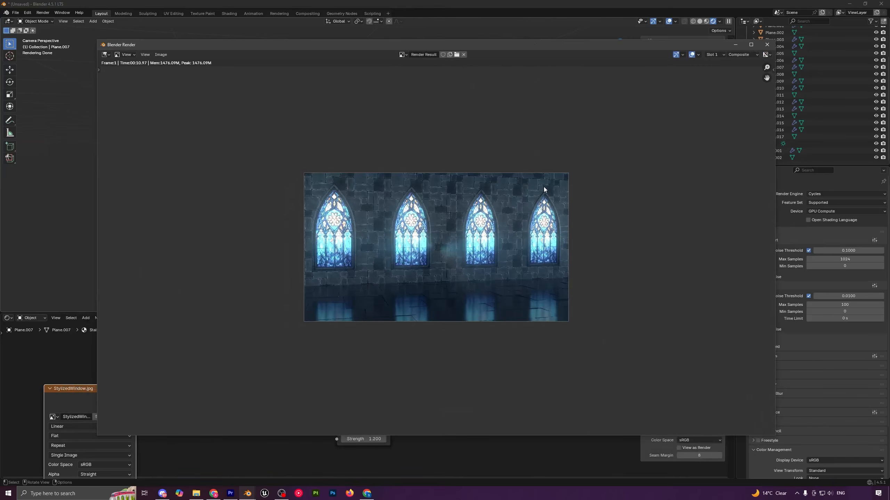